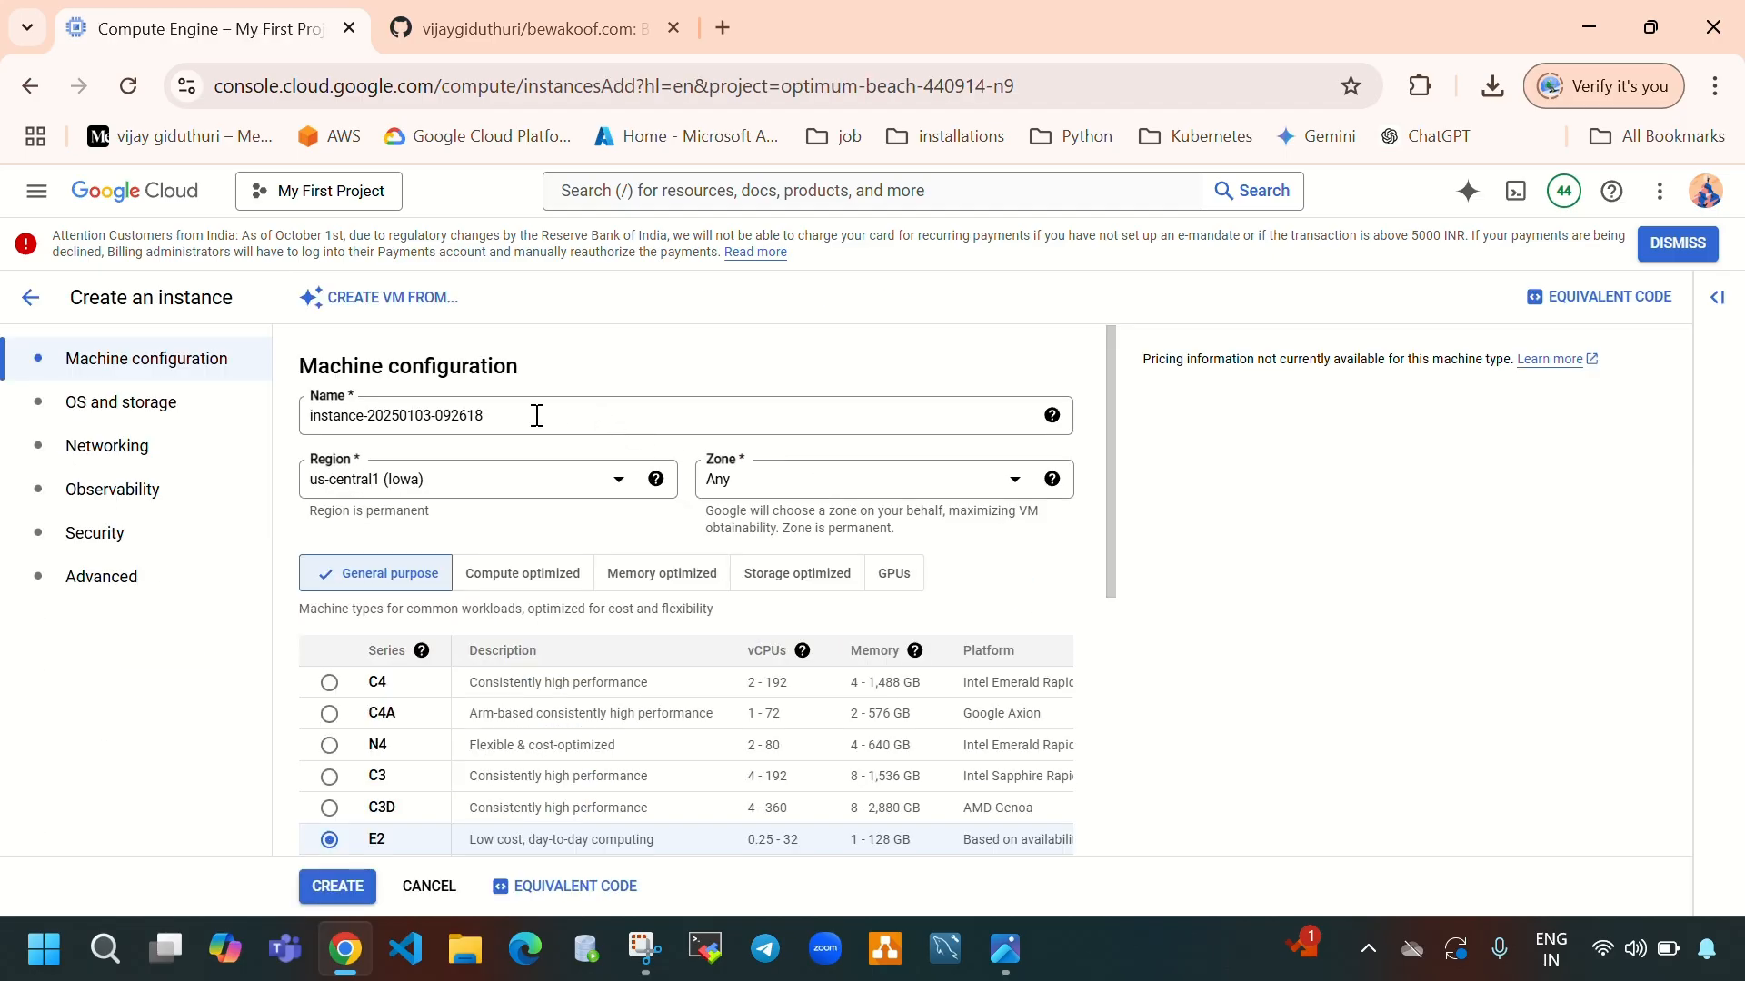
Step: Replace the default name of the new VM instance with nginx-instance
click(537, 415)
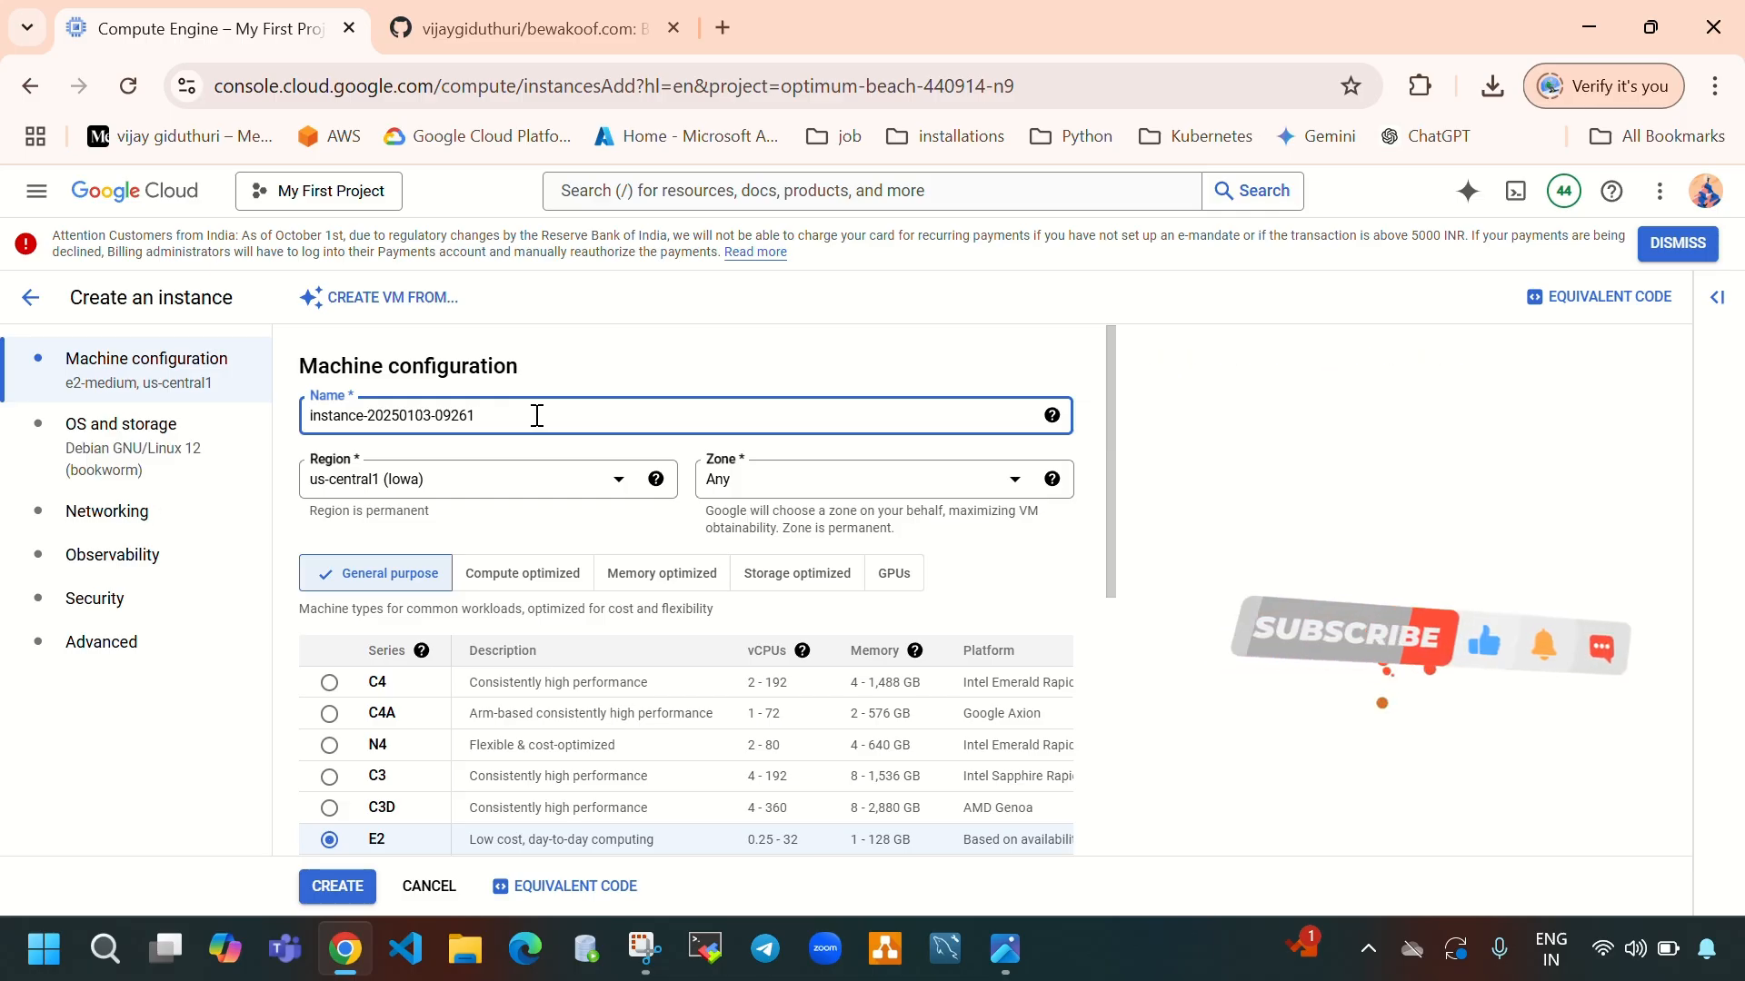
key(BackSpace)
key(BackSpace)
key(BackSpace)
key(BackSpace)
key(BackSpace)
key(BackSpace)
key(BackSpace)
key(BackSpace)
key(BackSpace)
key(BackSpace)
key(BackSpace)
key(BackSpace)
key(BackSpace)
key(BackSpace)
key(BackSpace)
key(BackSpace)
key(BackSpace)
key(BackSpace)
key(BackSpace)
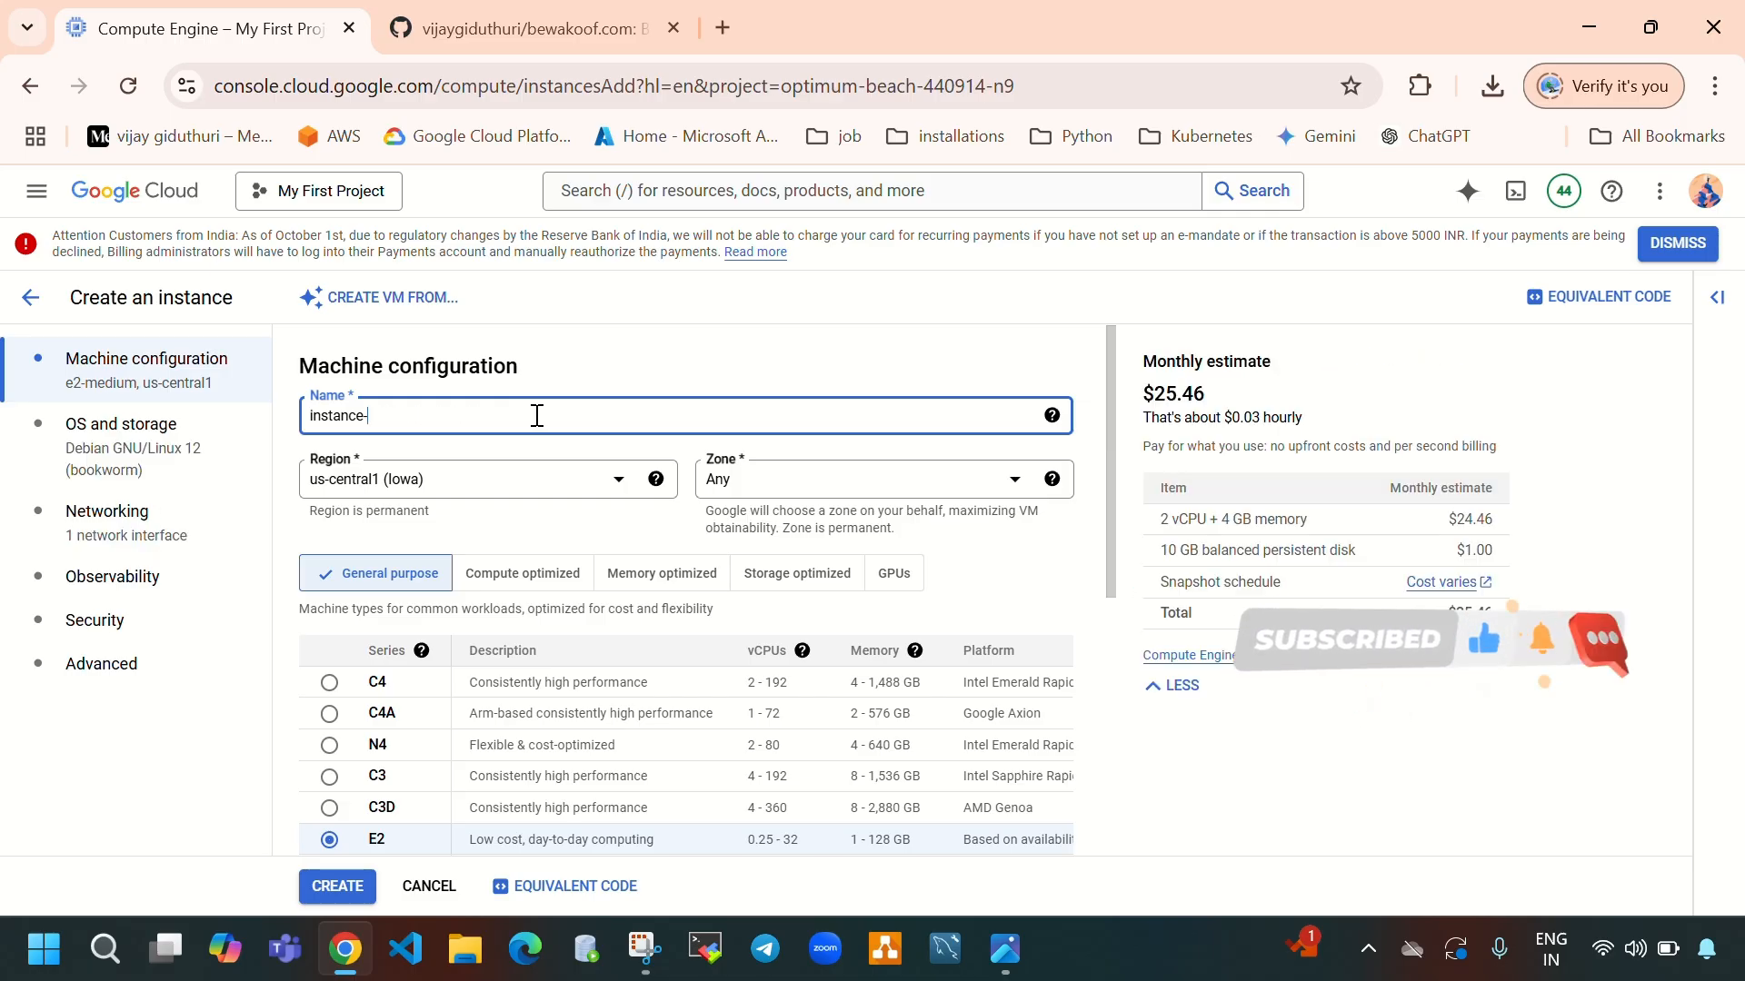
key(BackSpace)
key(BackSpace)
key(BackSpace)
key(BackSpace)
key(BackSpace)
text(ngi)
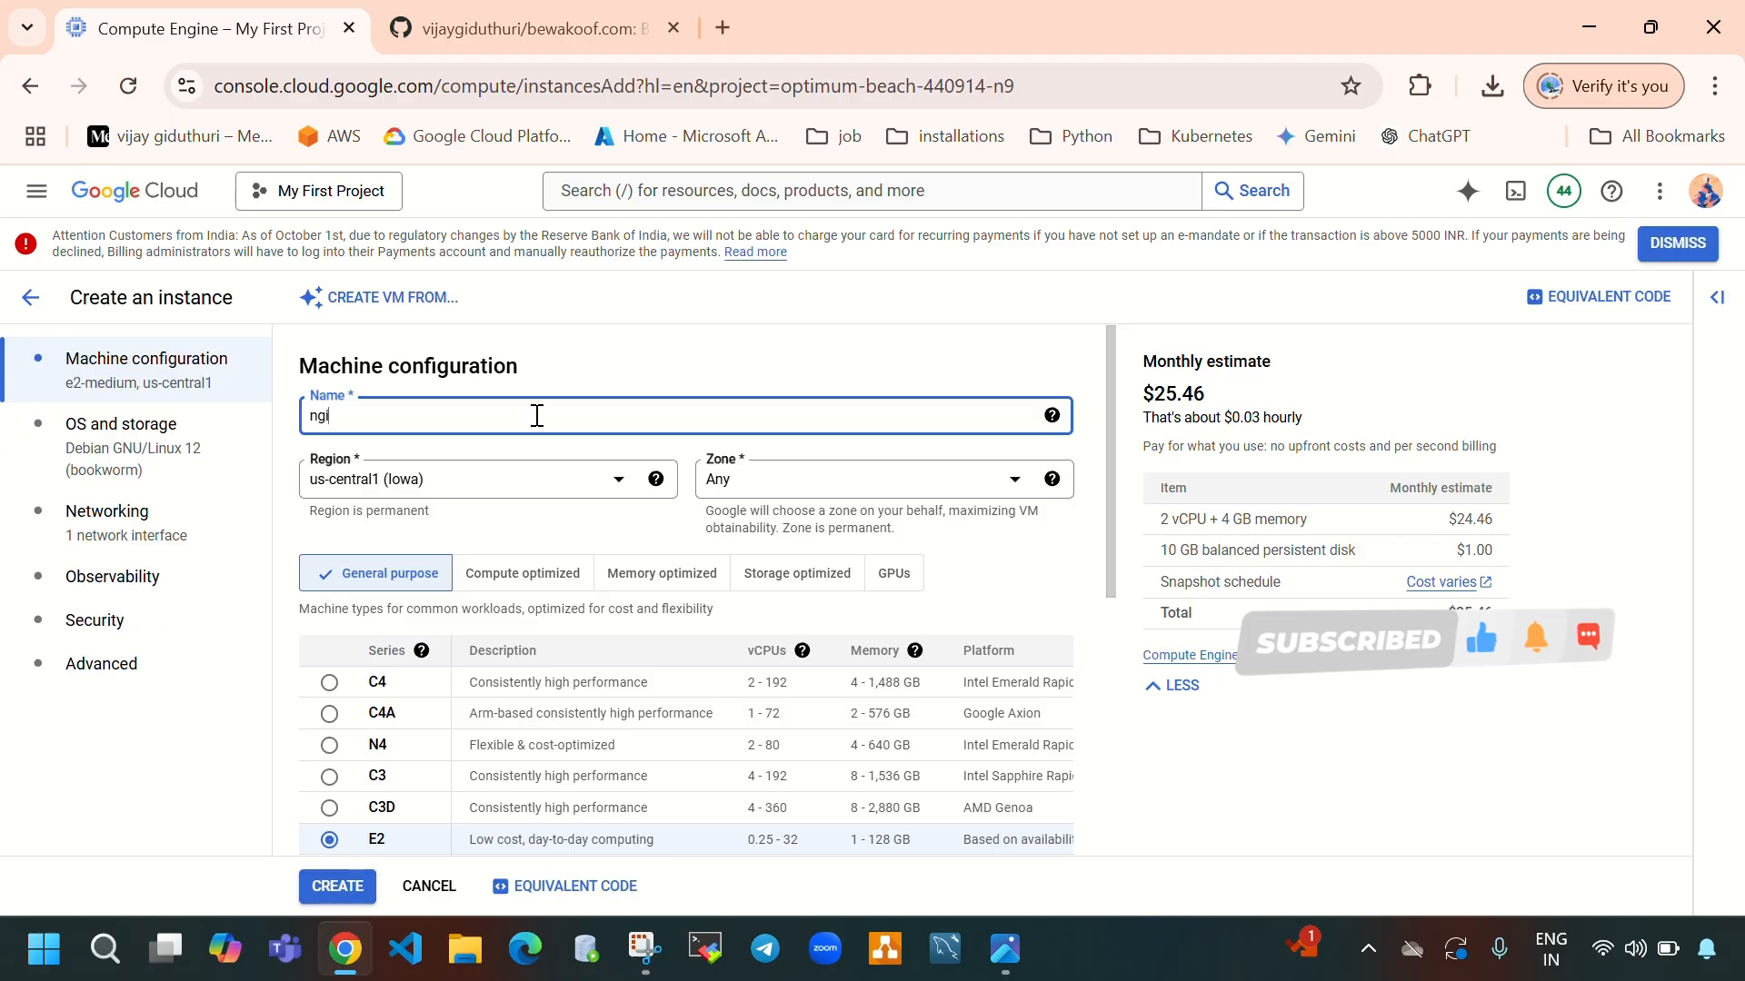
text(nx-instance)
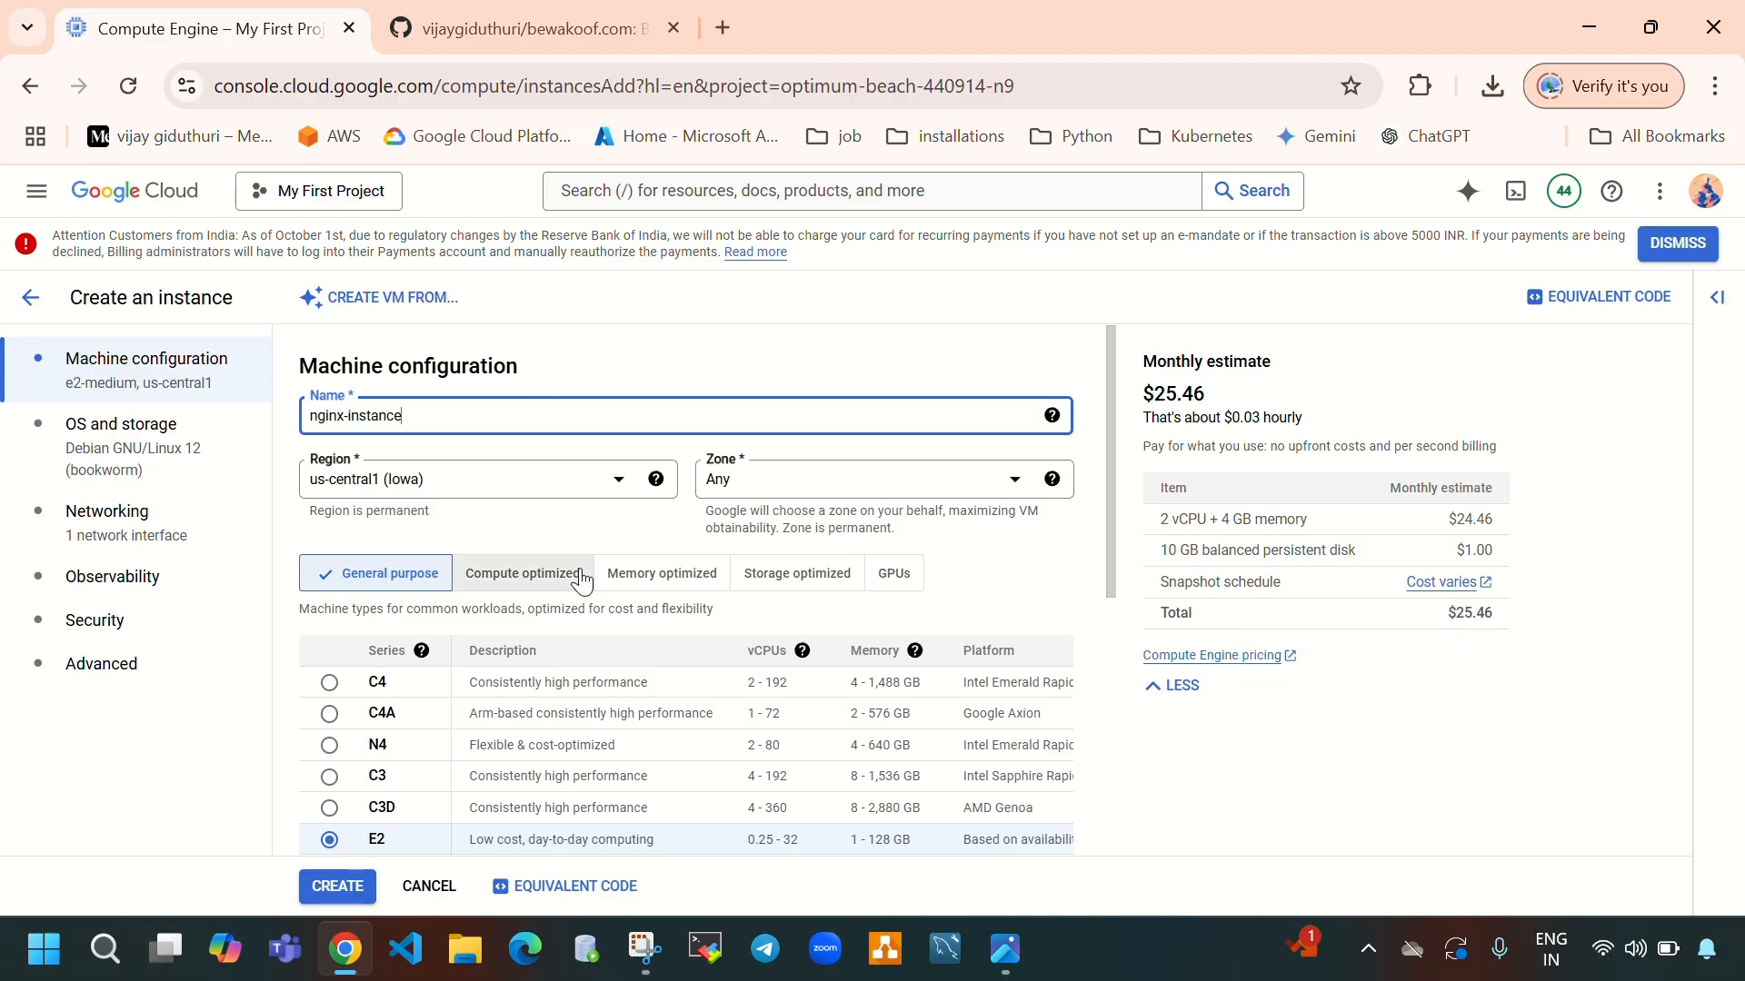
Step: Change the boot disk's operating system to Ubuntu, version 20.04 LTS, with a 10 GB balanced persistent disk
scroll(526, 565, down, 3)
scroll(508, 600, down, 2)
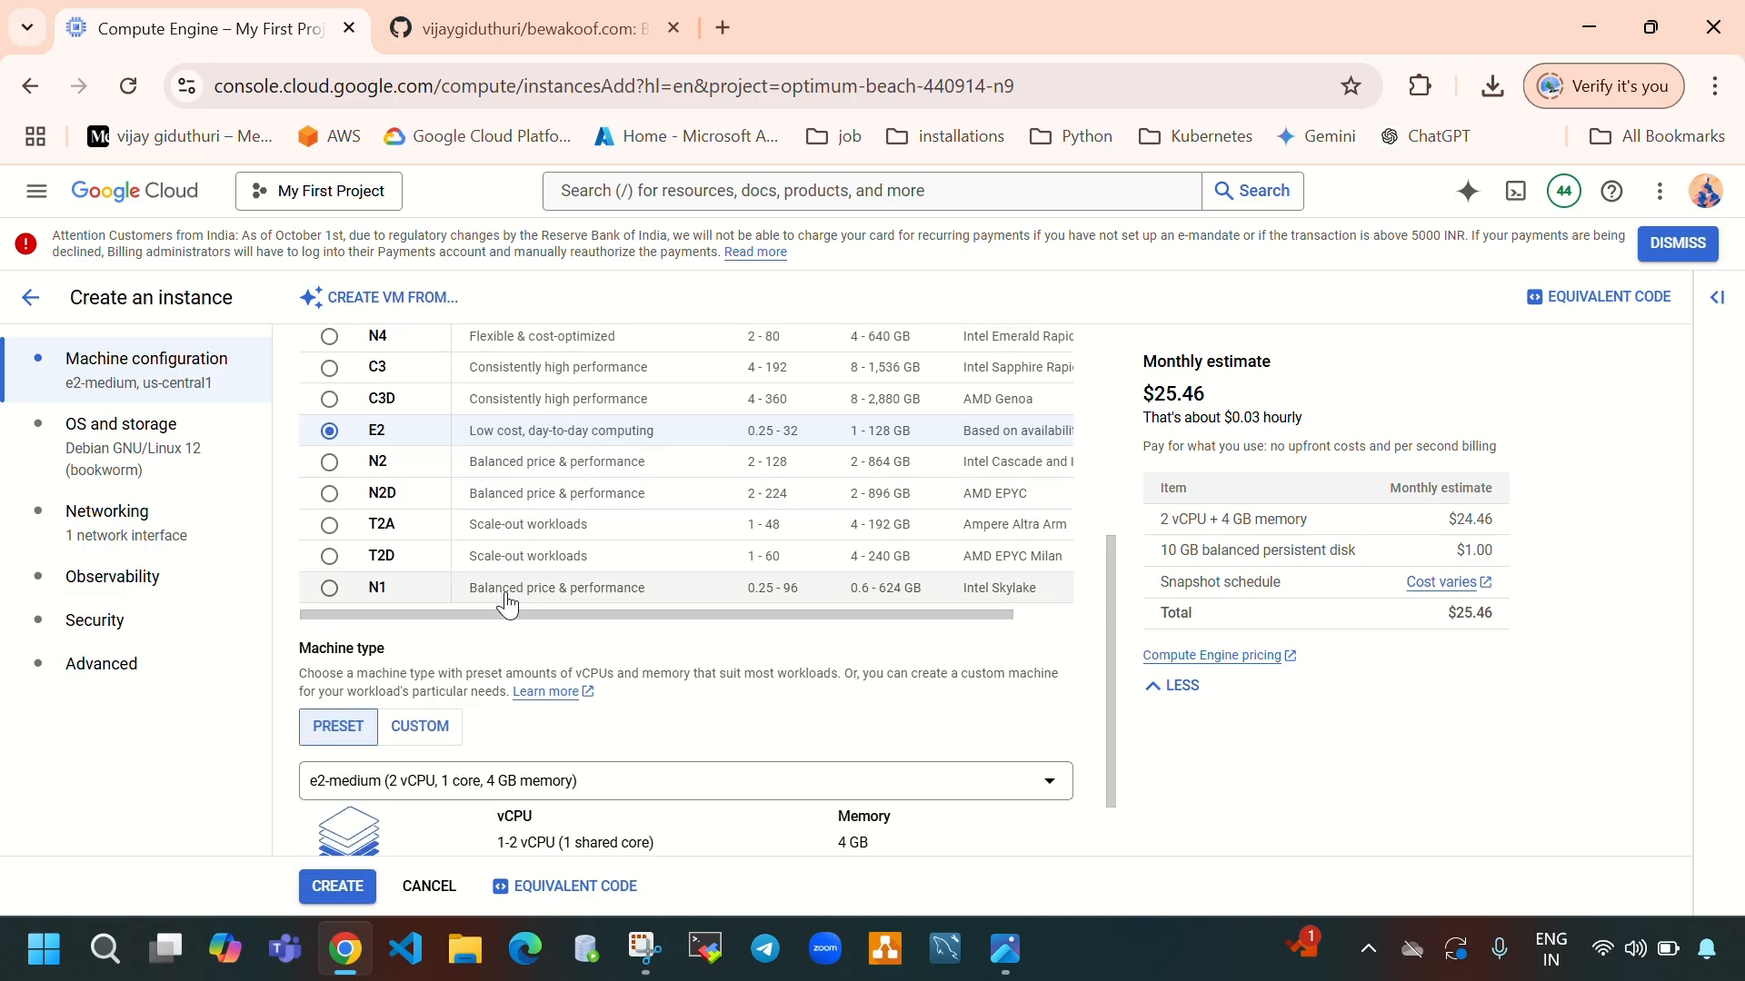
scroll(522, 532, down, 1)
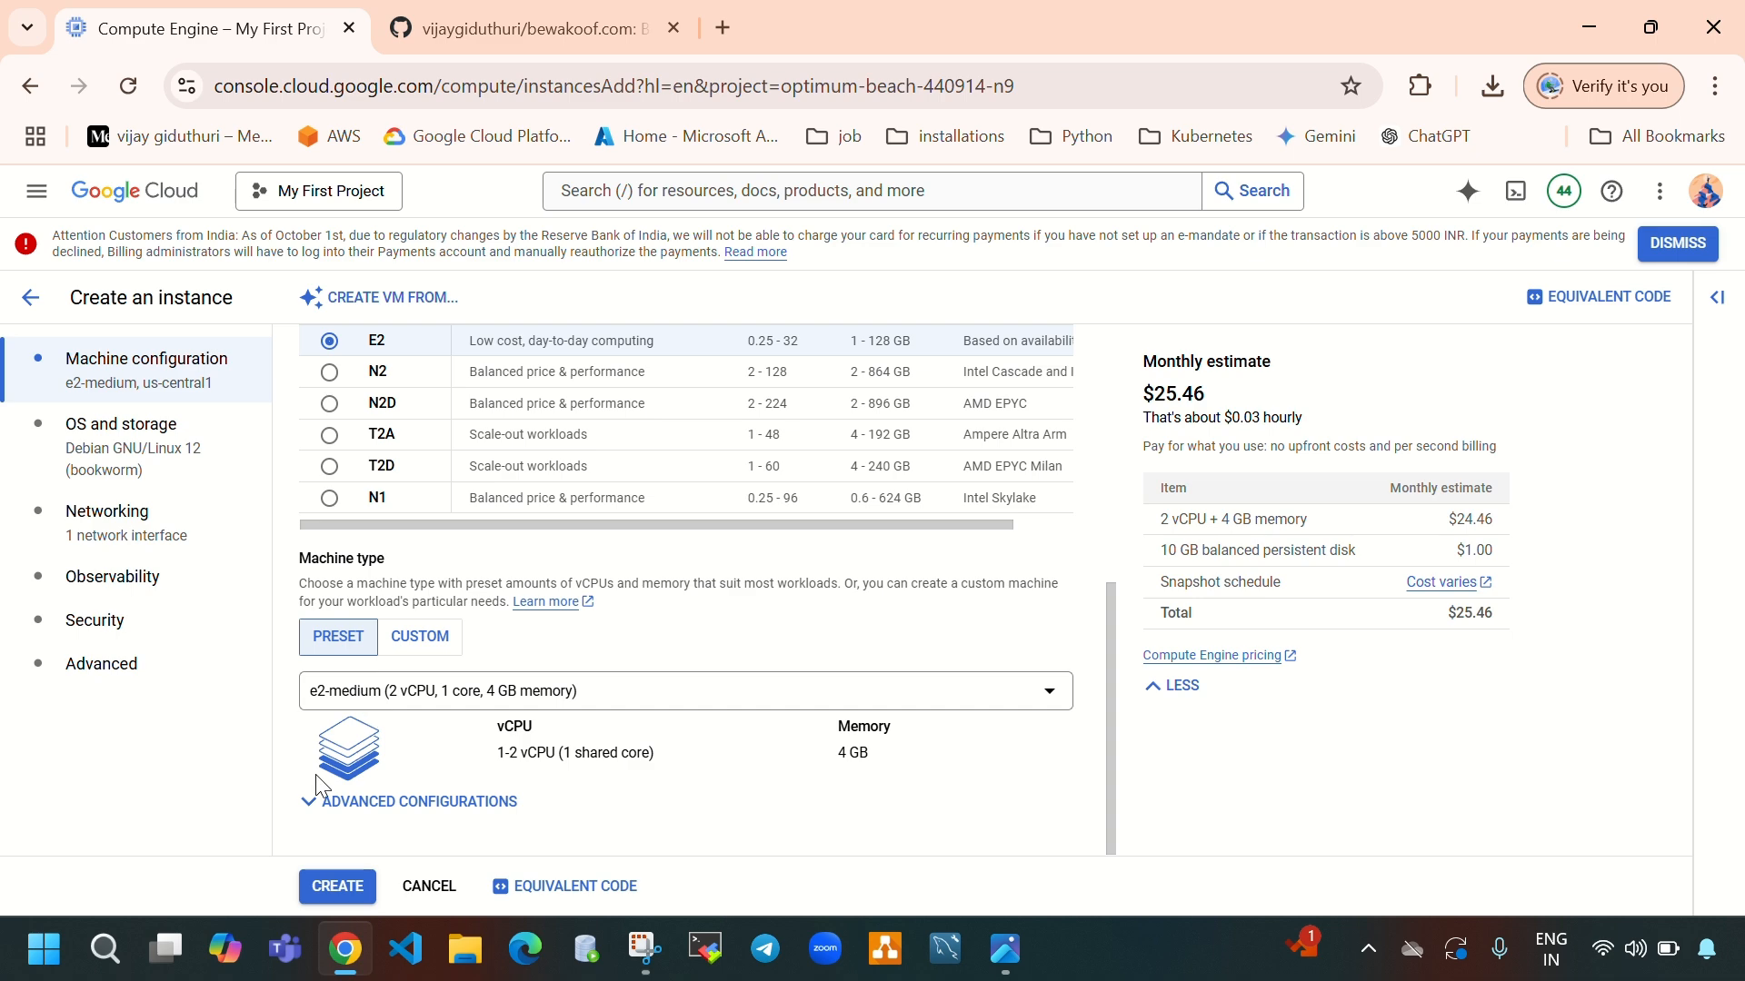
click(162, 459)
click(340, 581)
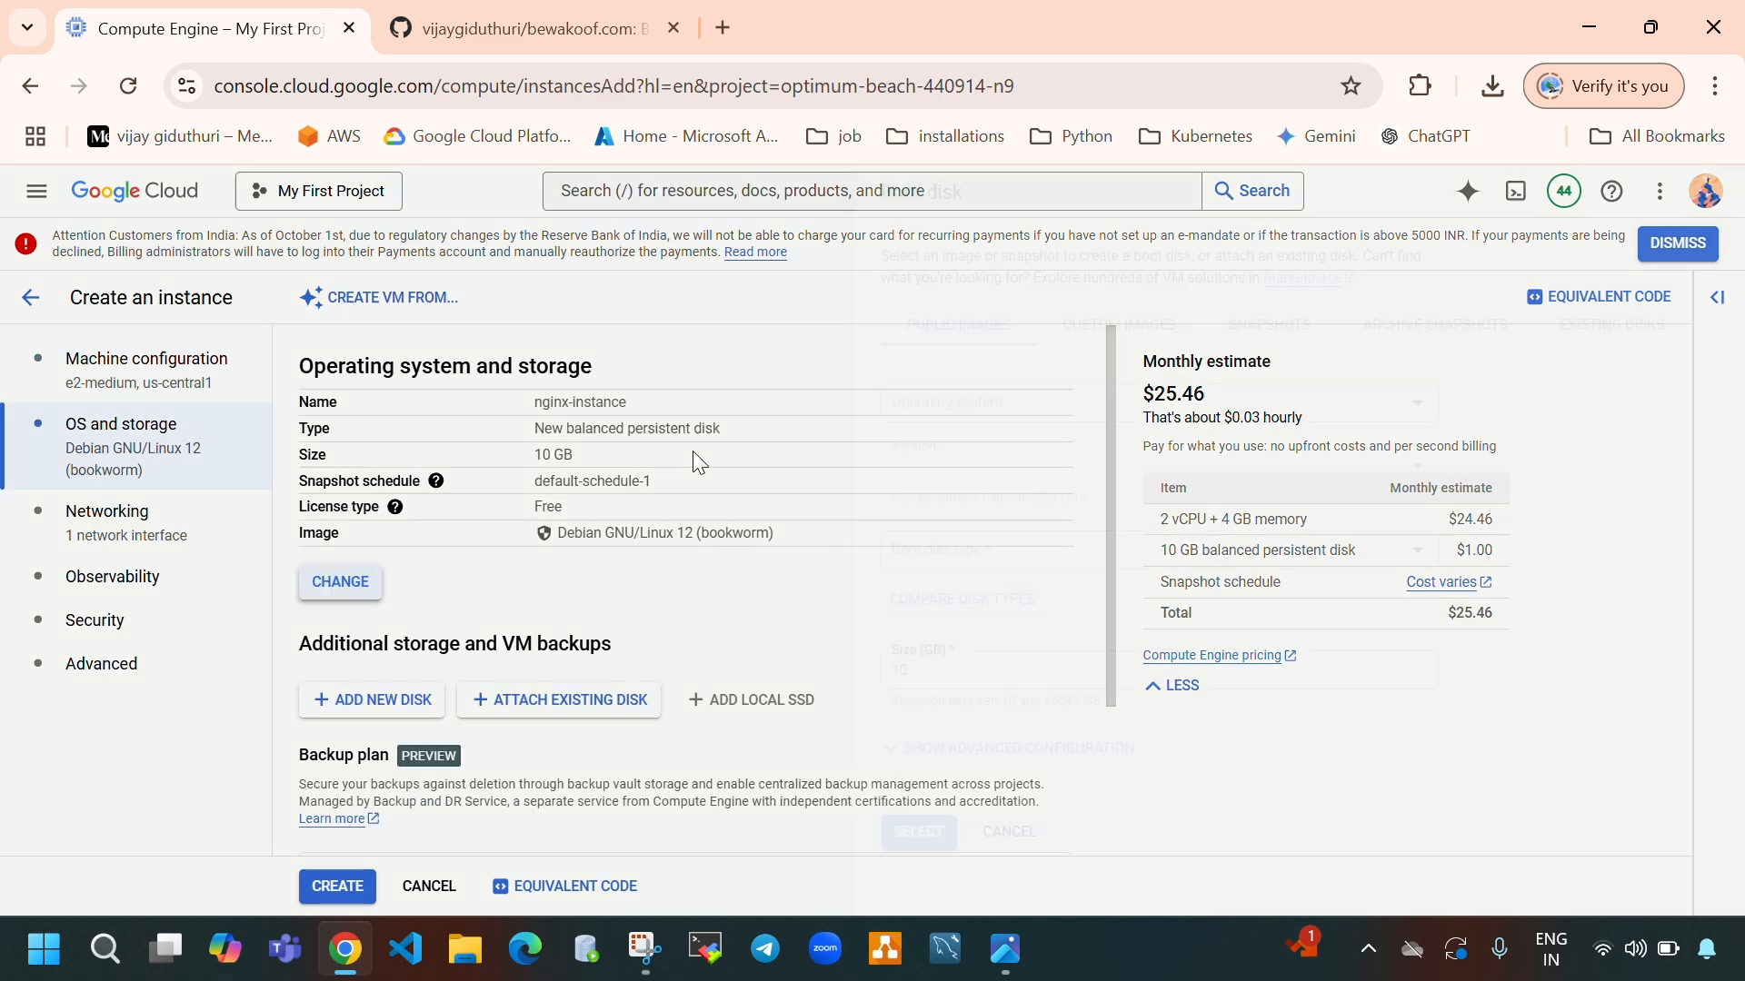
click(783, 411)
scroll(838, 564, down, 3)
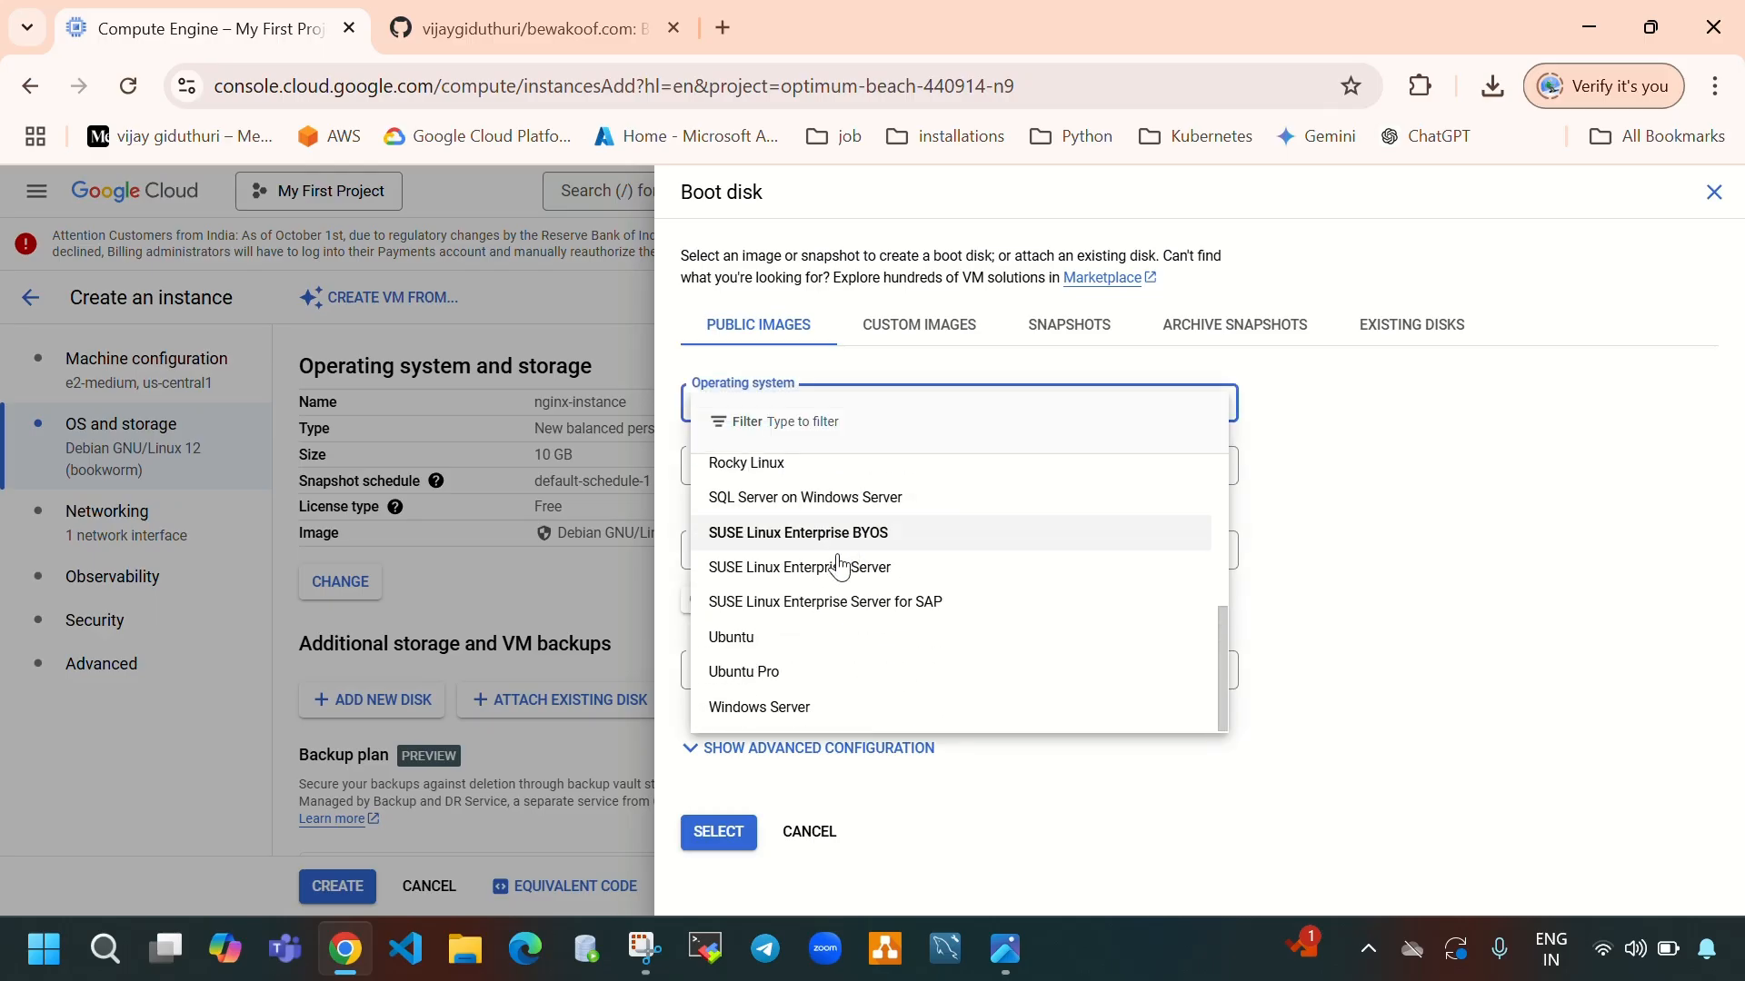
click(736, 638)
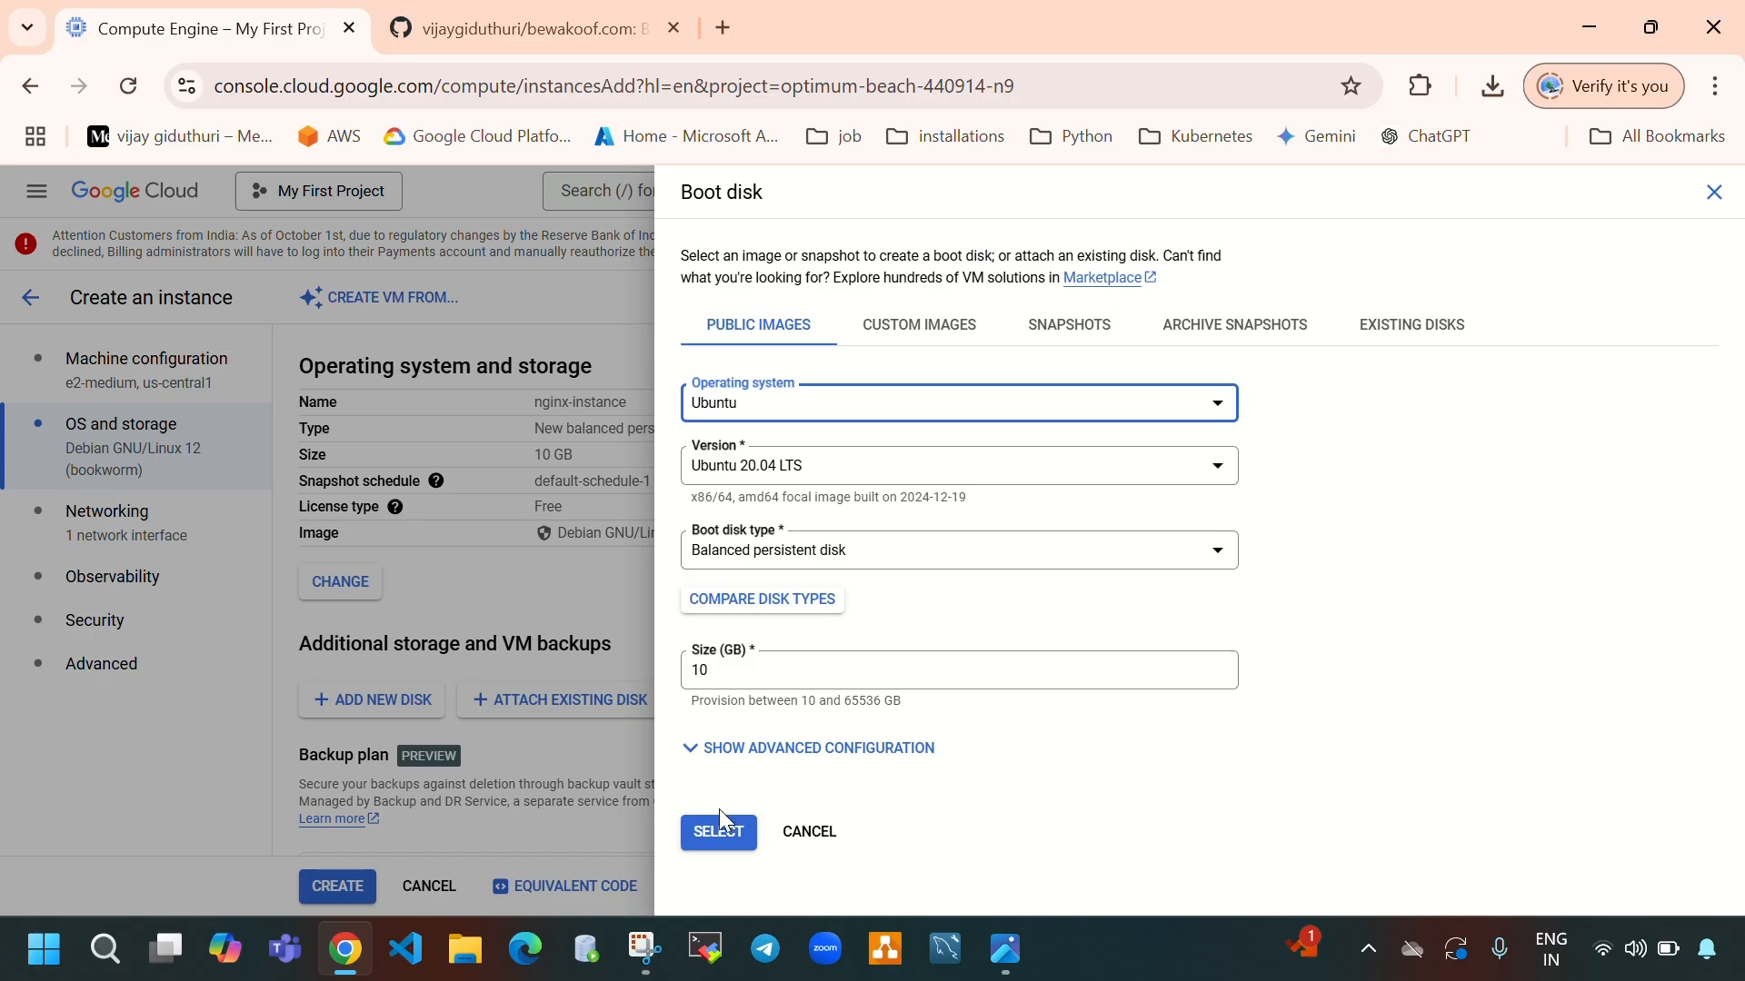
click(726, 838)
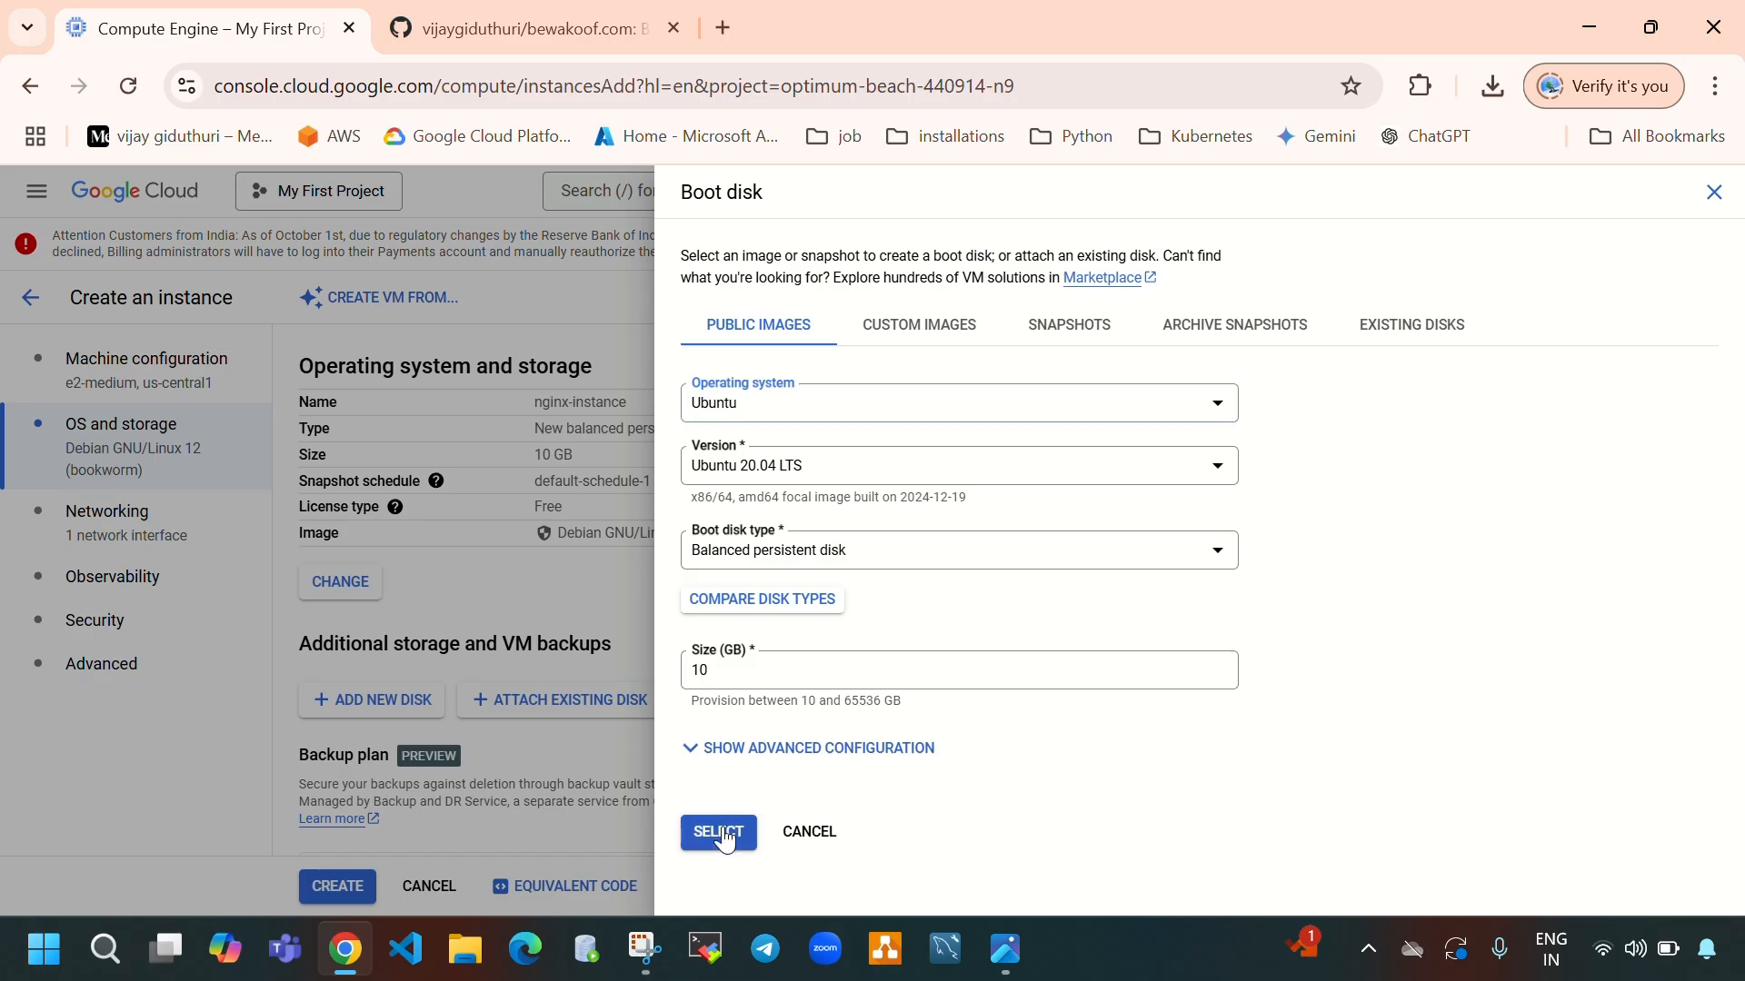
Step: Allow HTTP and HTTPS traffic in the instance's firewall settings
scroll(382, 618, down, 2)
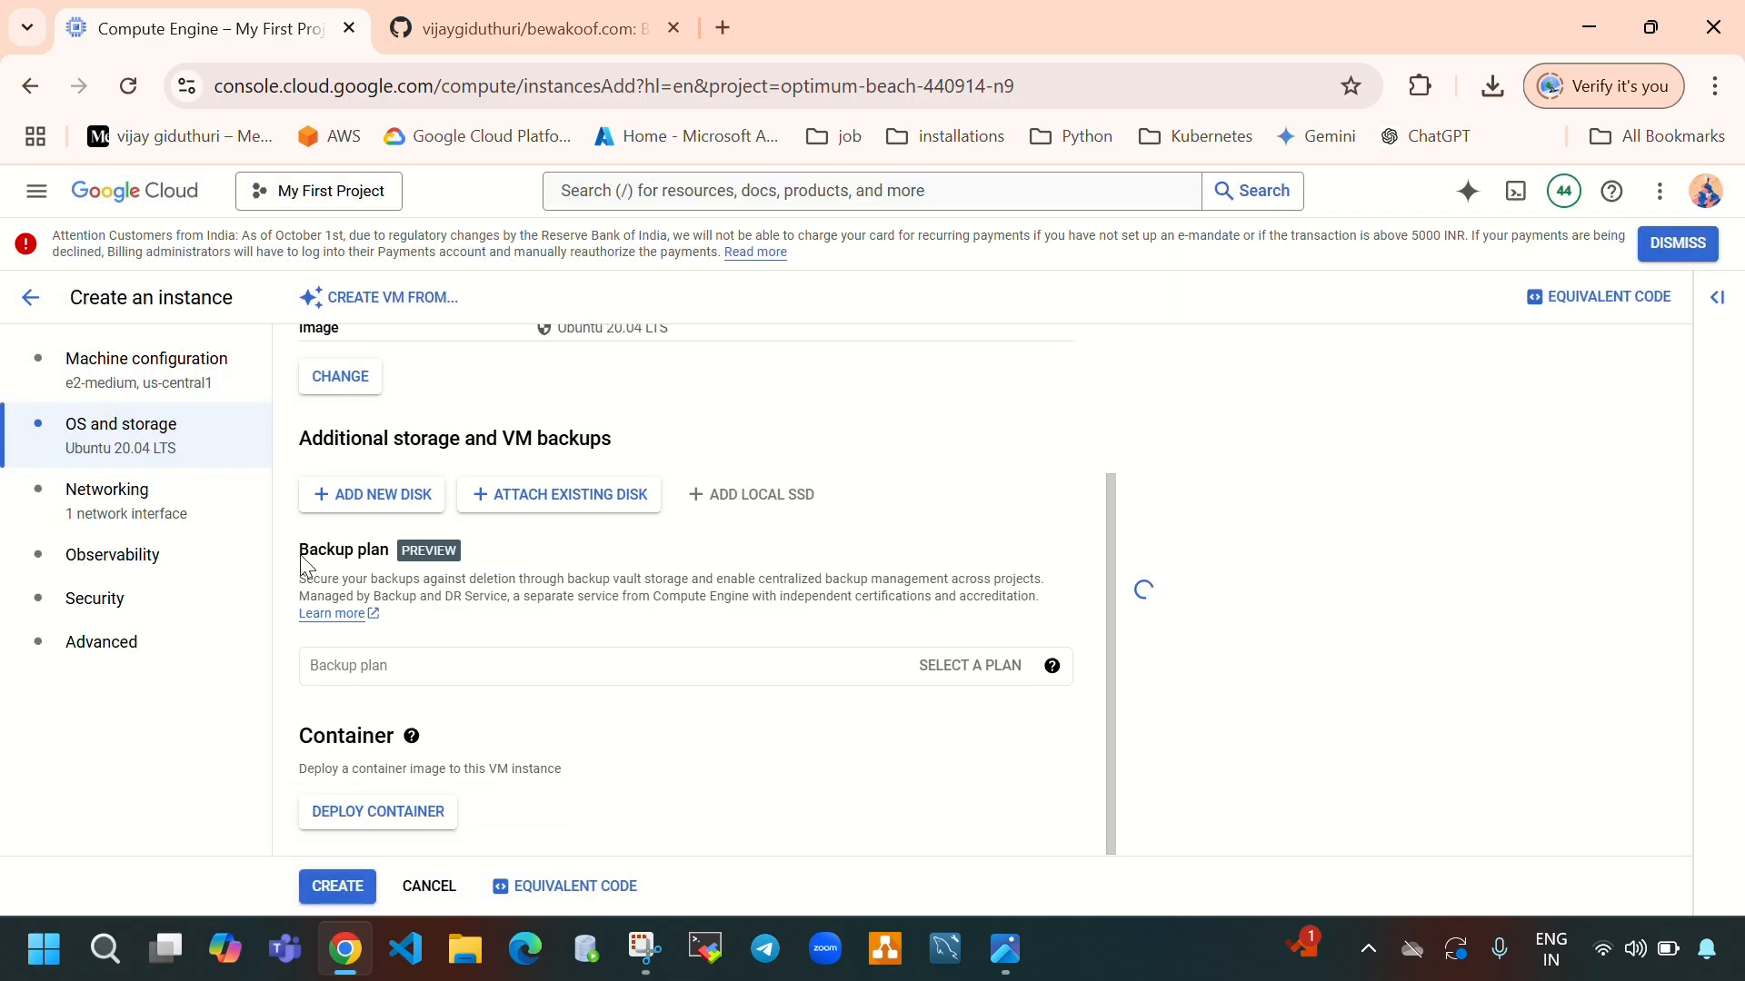
click(141, 532)
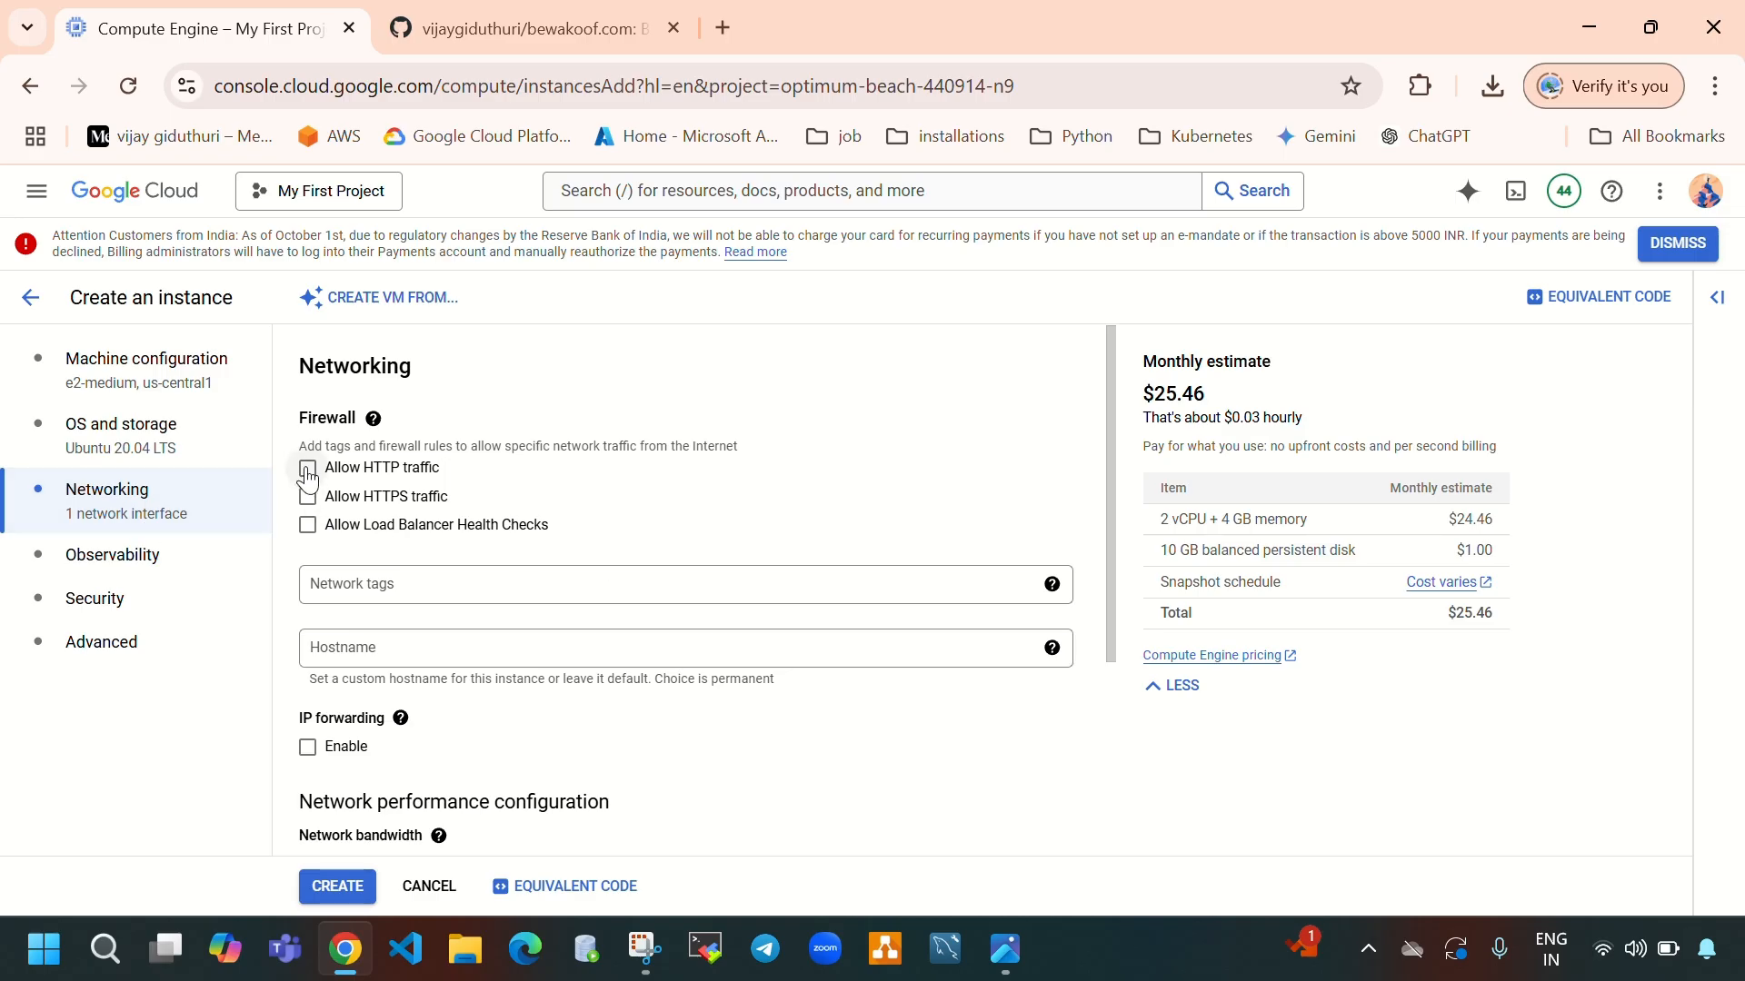
click(308, 471)
click(307, 498)
Step: Set the default network interface's network to my-vpc and create the instance
scroll(624, 546, down, 3)
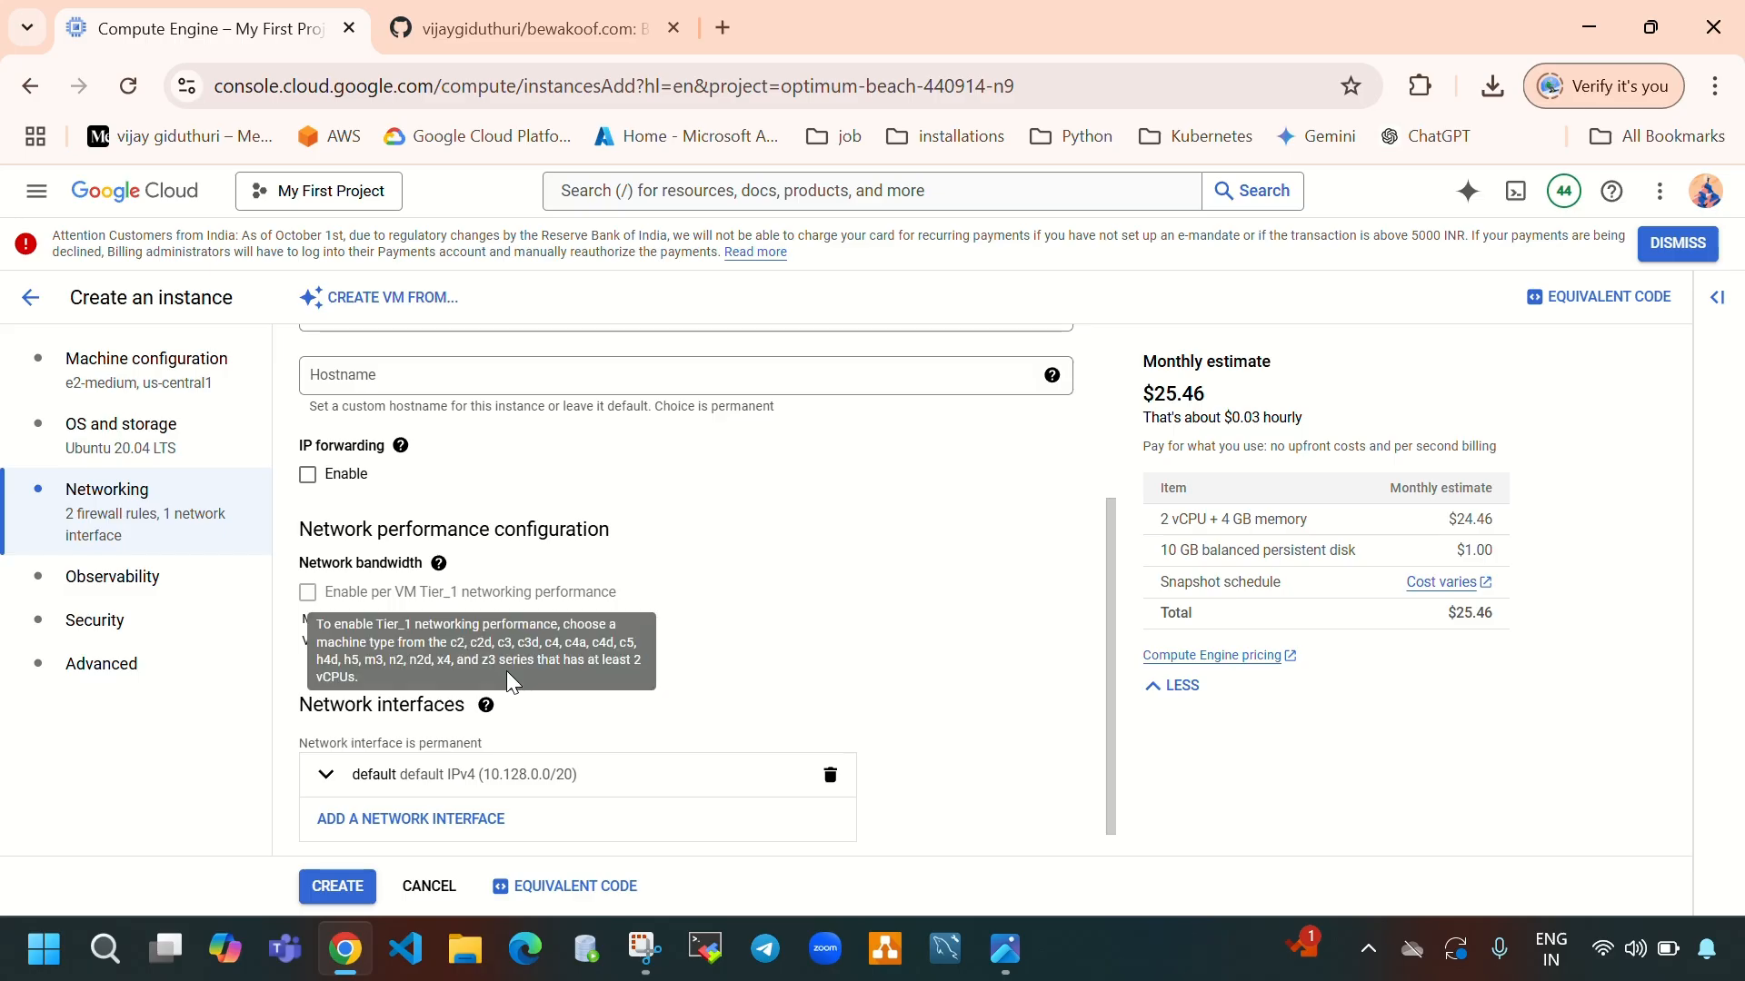
click(631, 778)
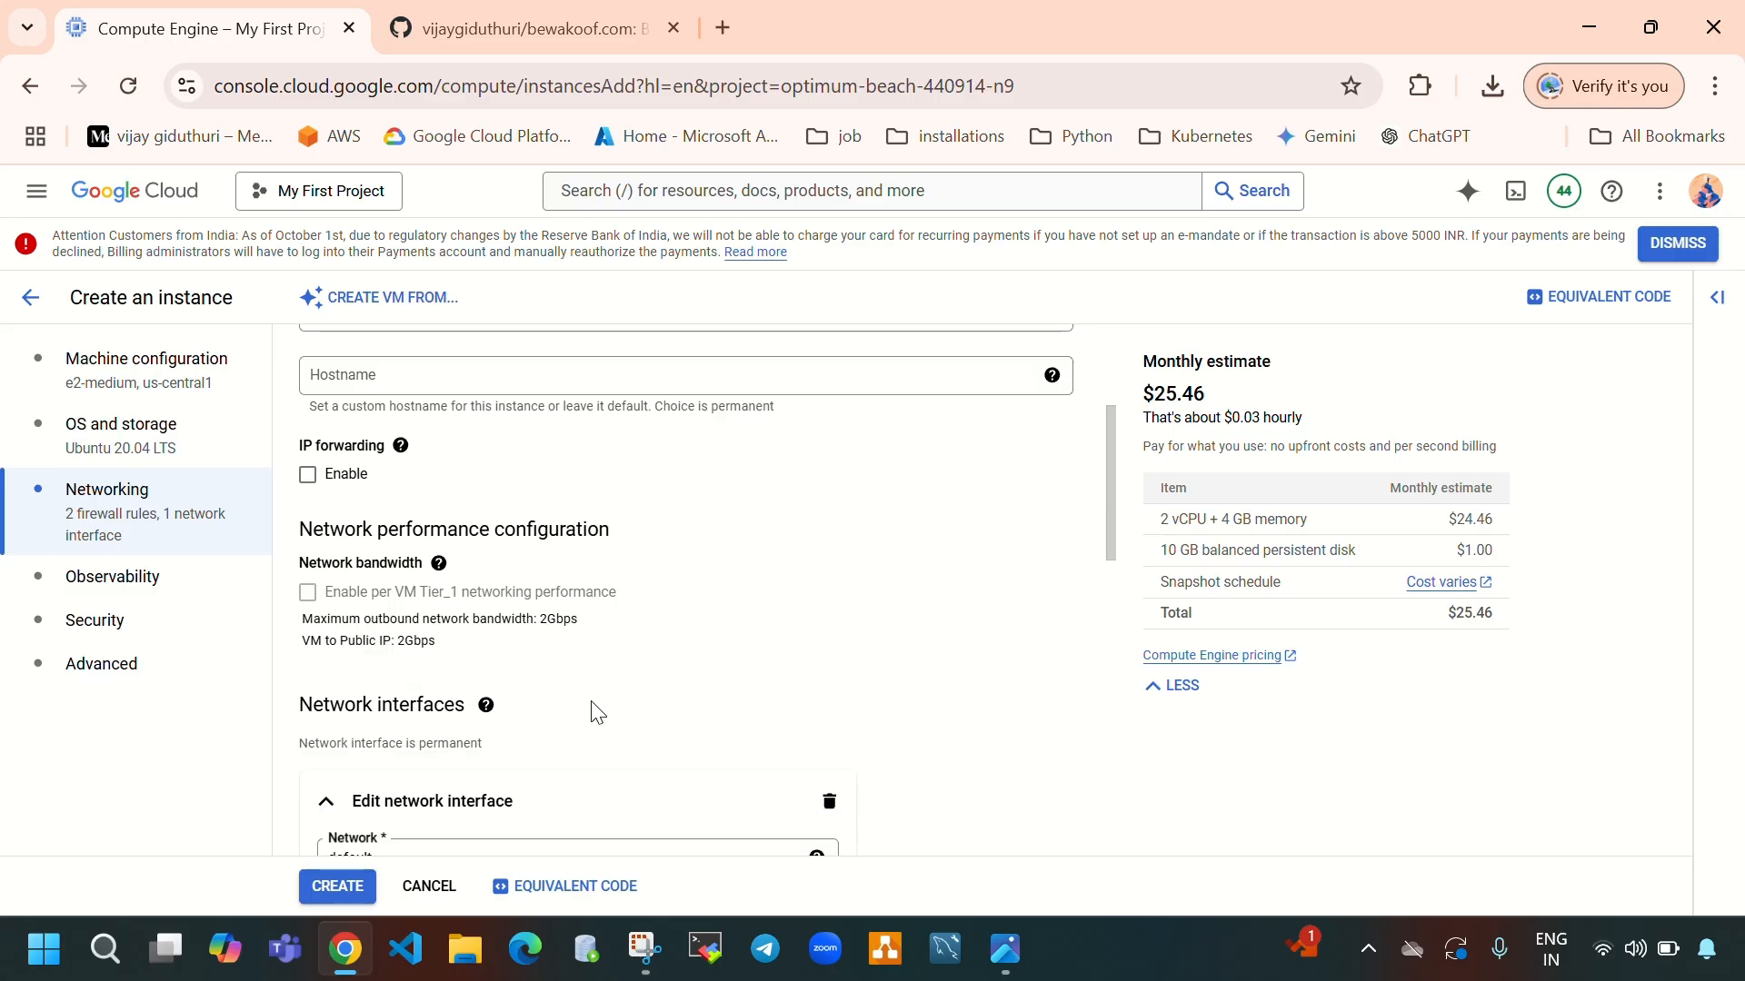
scroll(545, 663, down, 3)
click(484, 588)
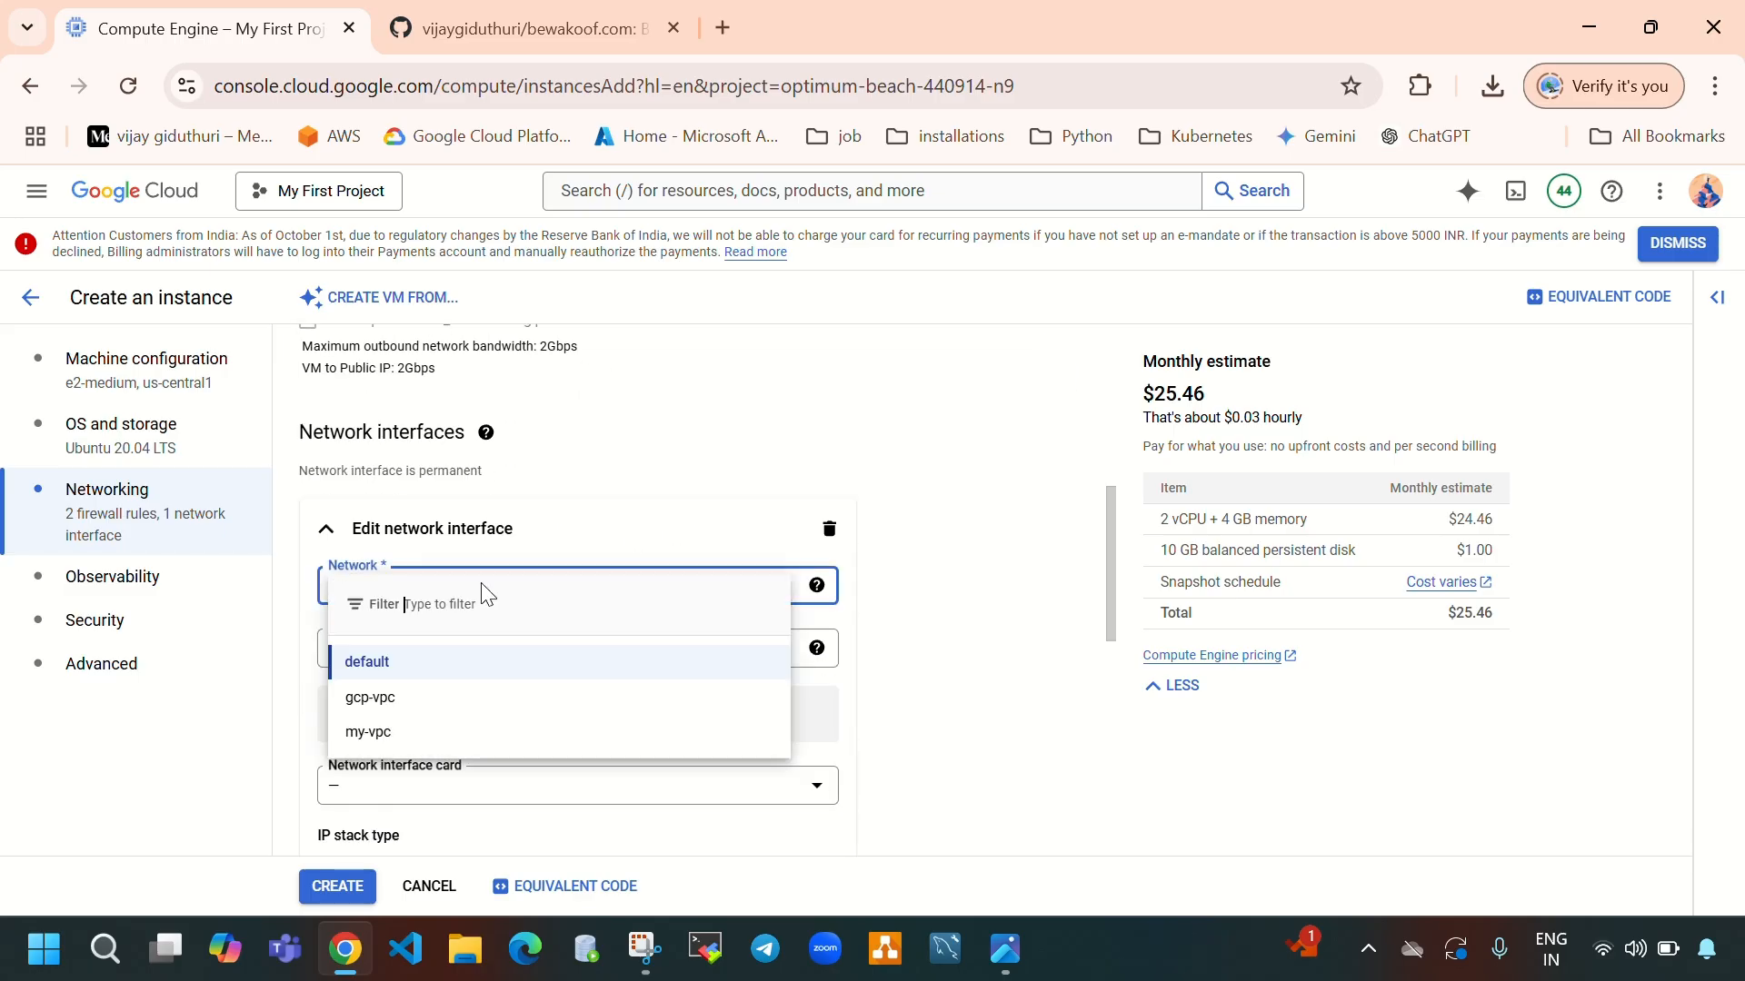
click(445, 743)
scroll(584, 751, down, 8)
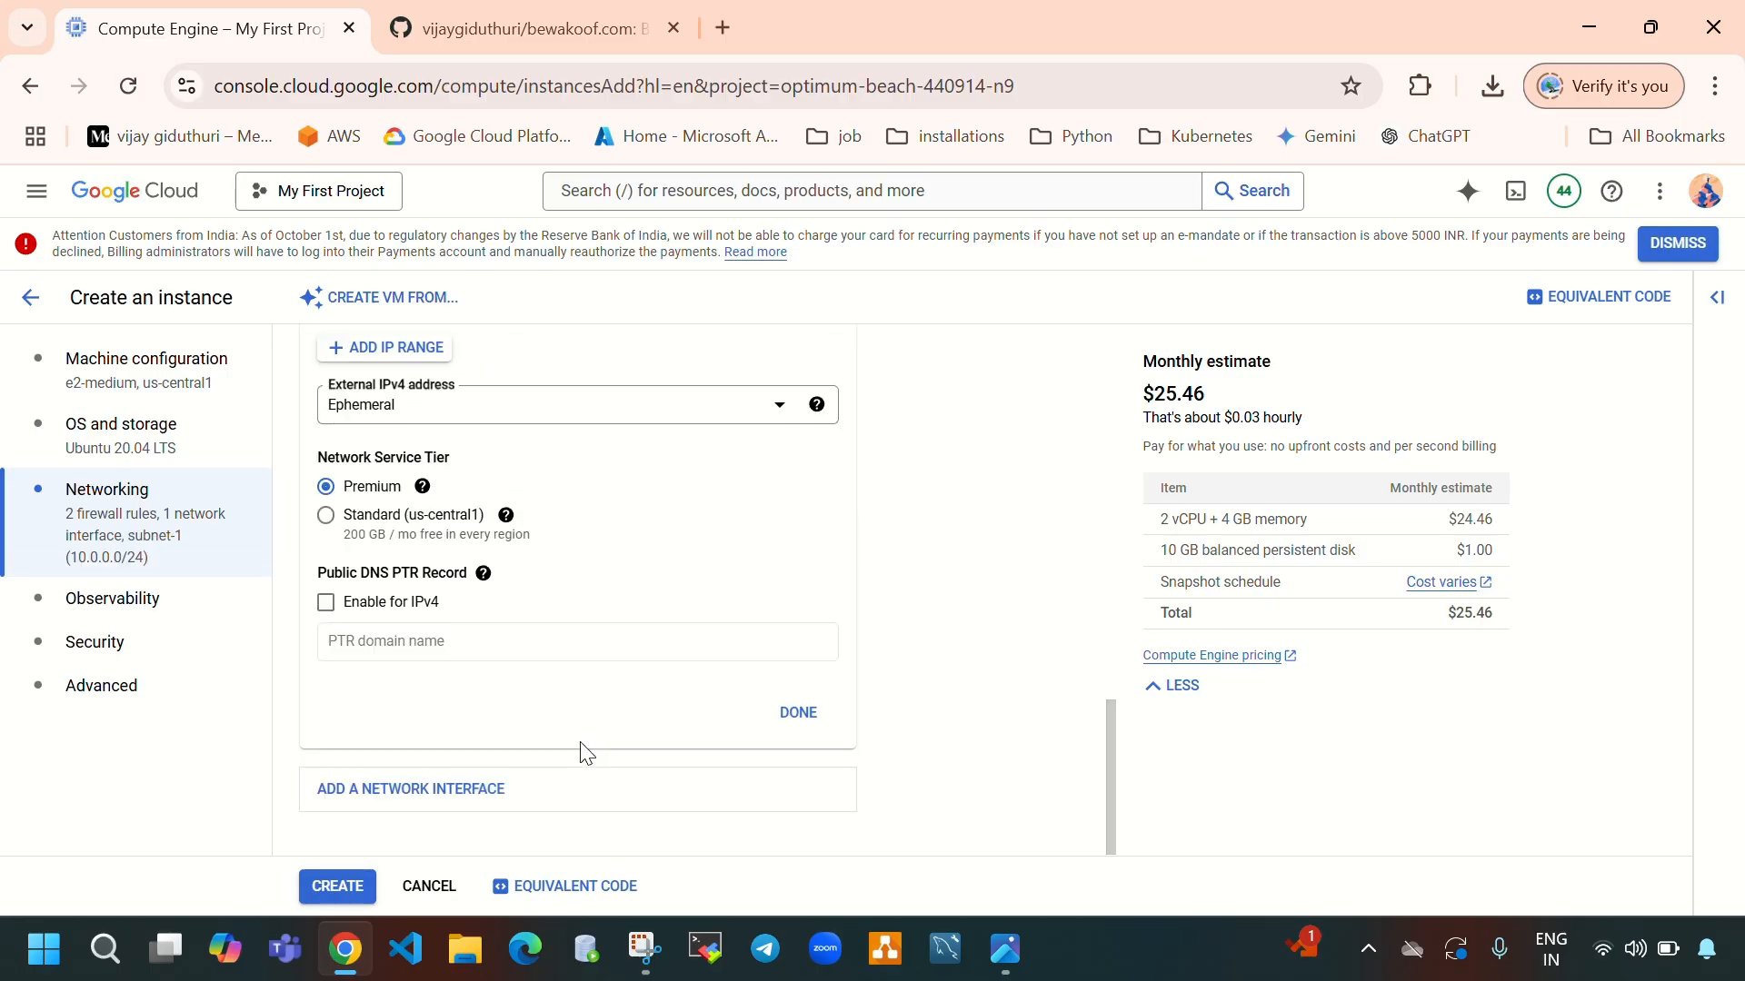
click(343, 887)
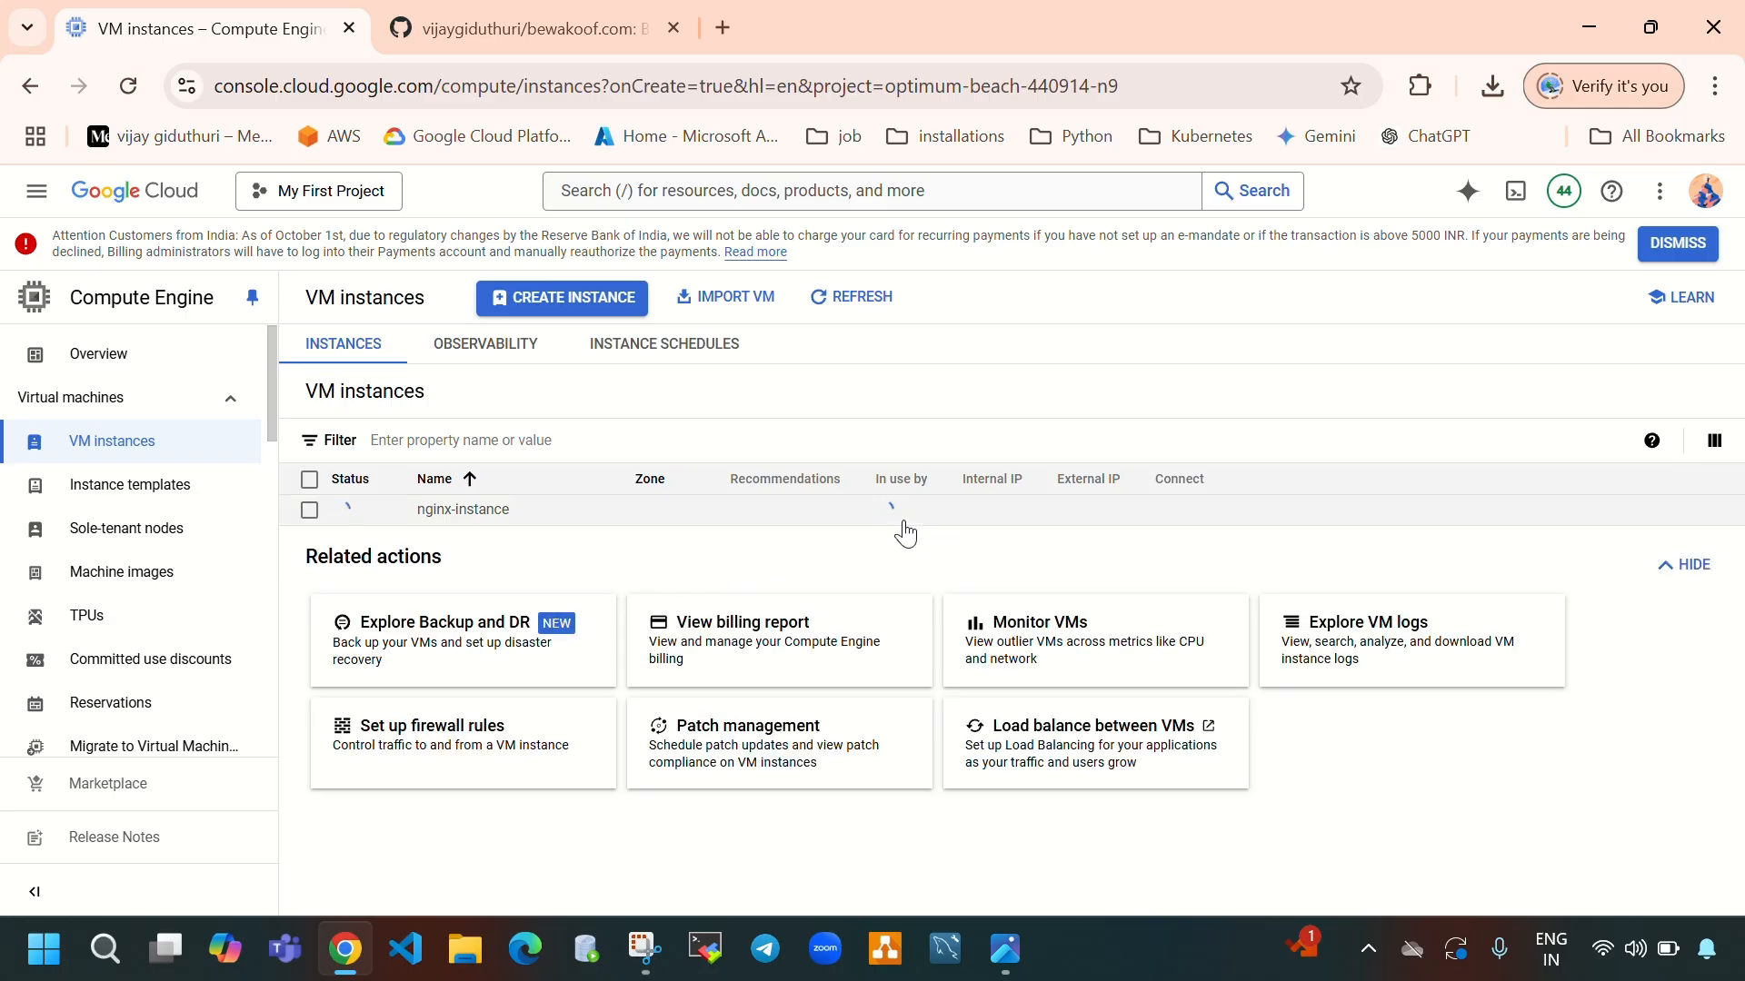
Step: Refresh the VM instances list and view the gcloud SSH command for nginx-instance
click(853, 325)
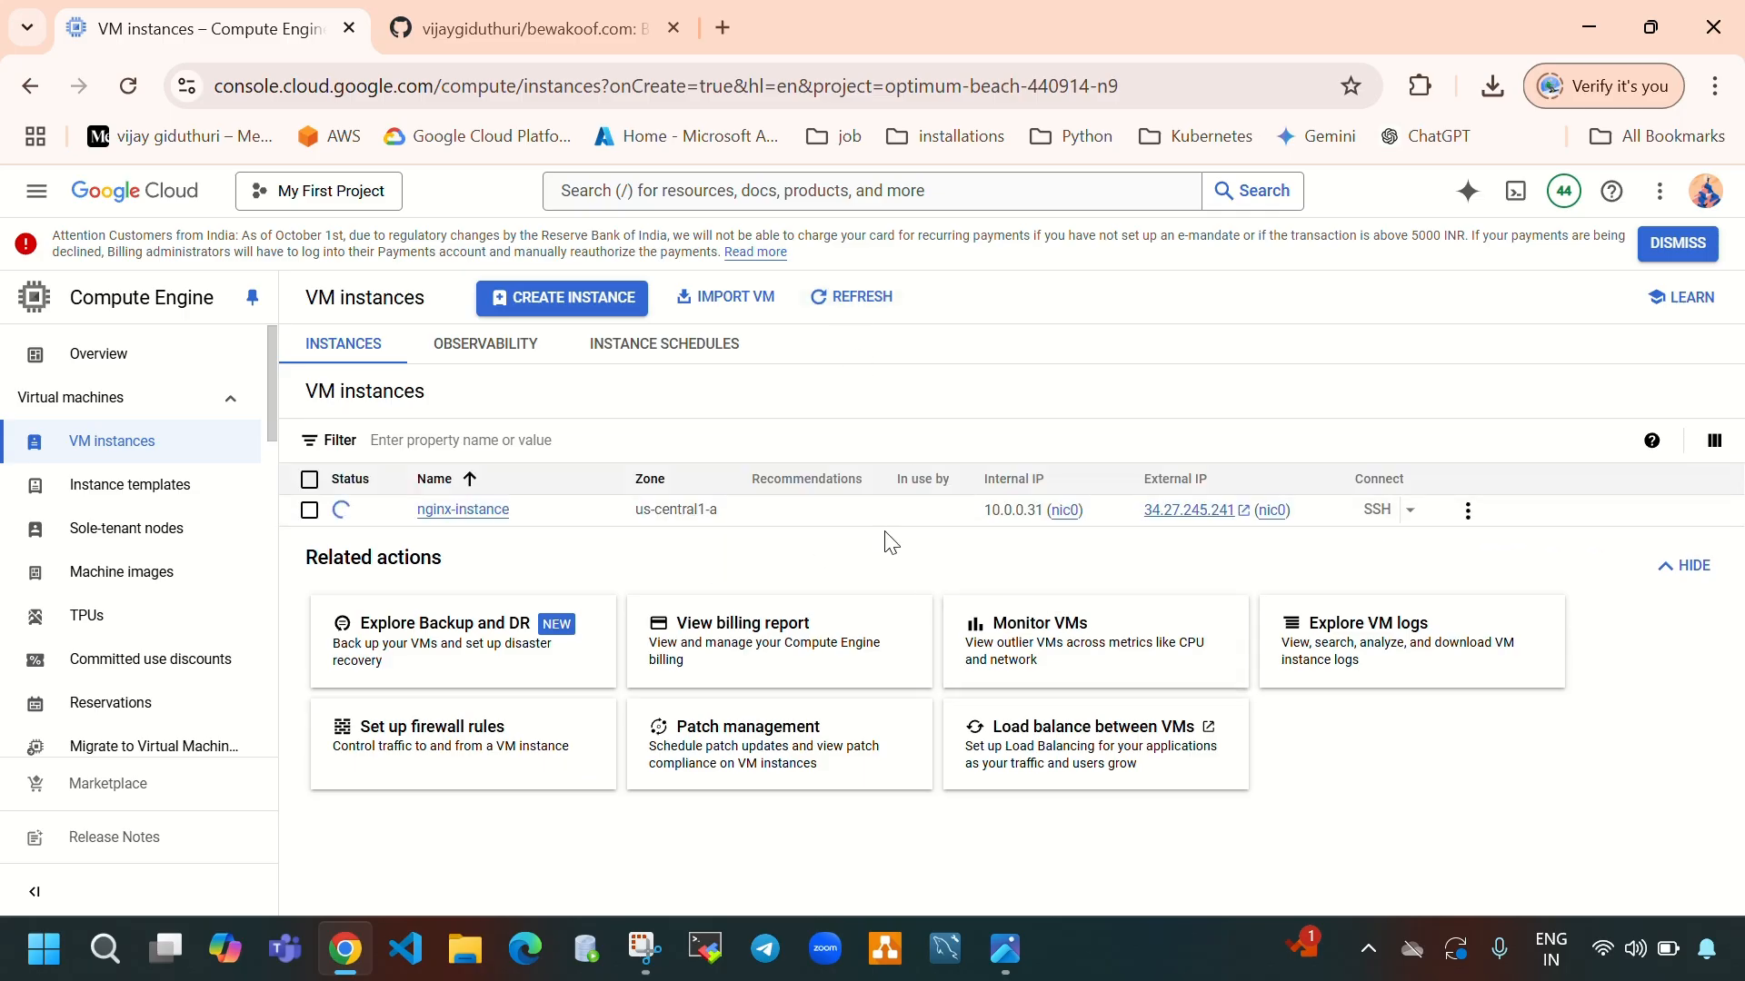
click(853, 316)
click(1381, 524)
click(1409, 514)
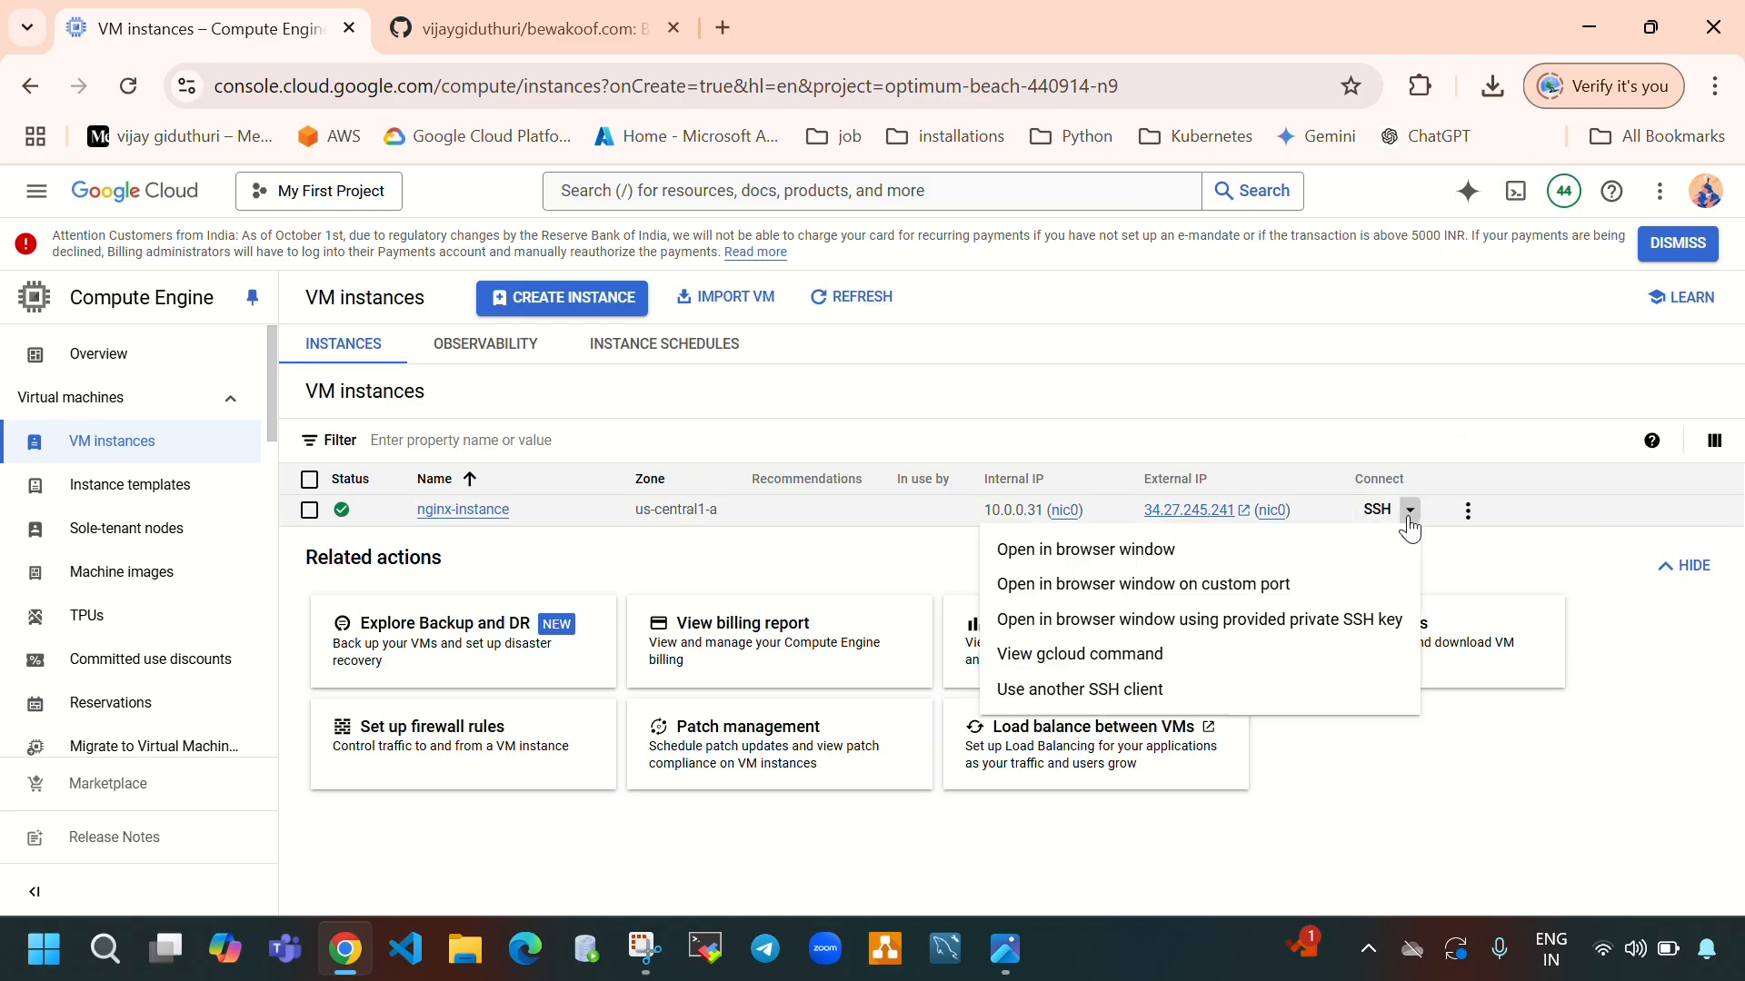
click(1104, 669)
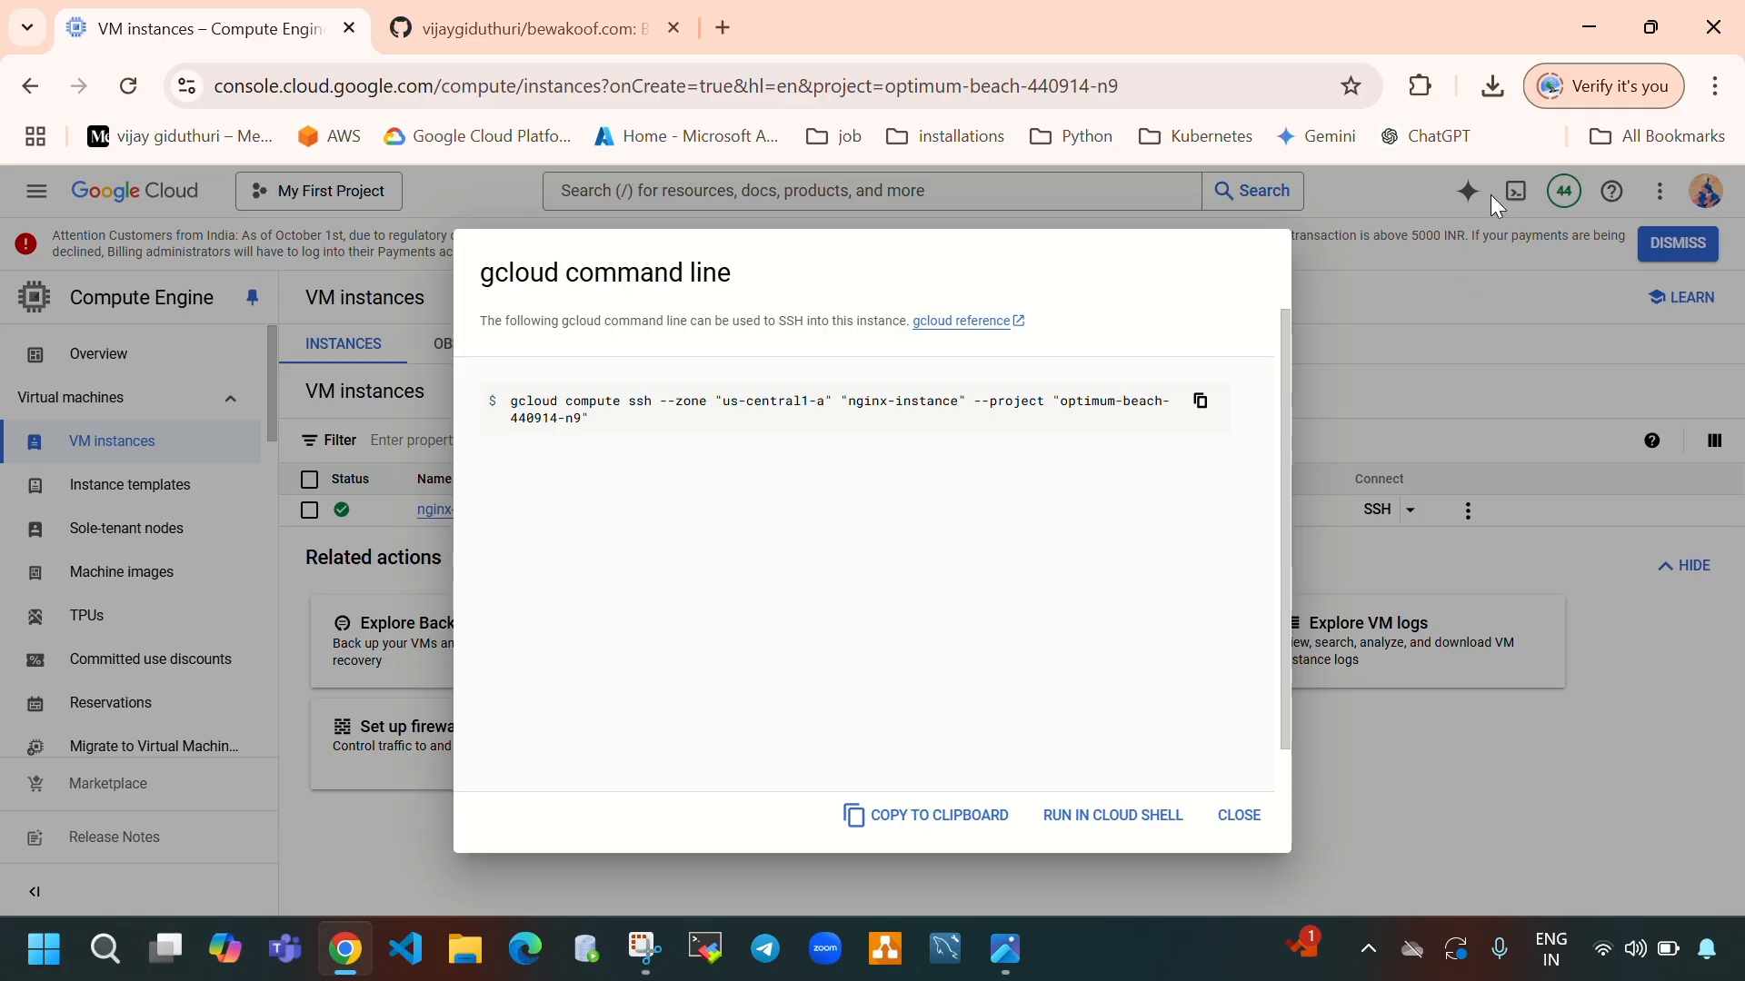
click(1229, 821)
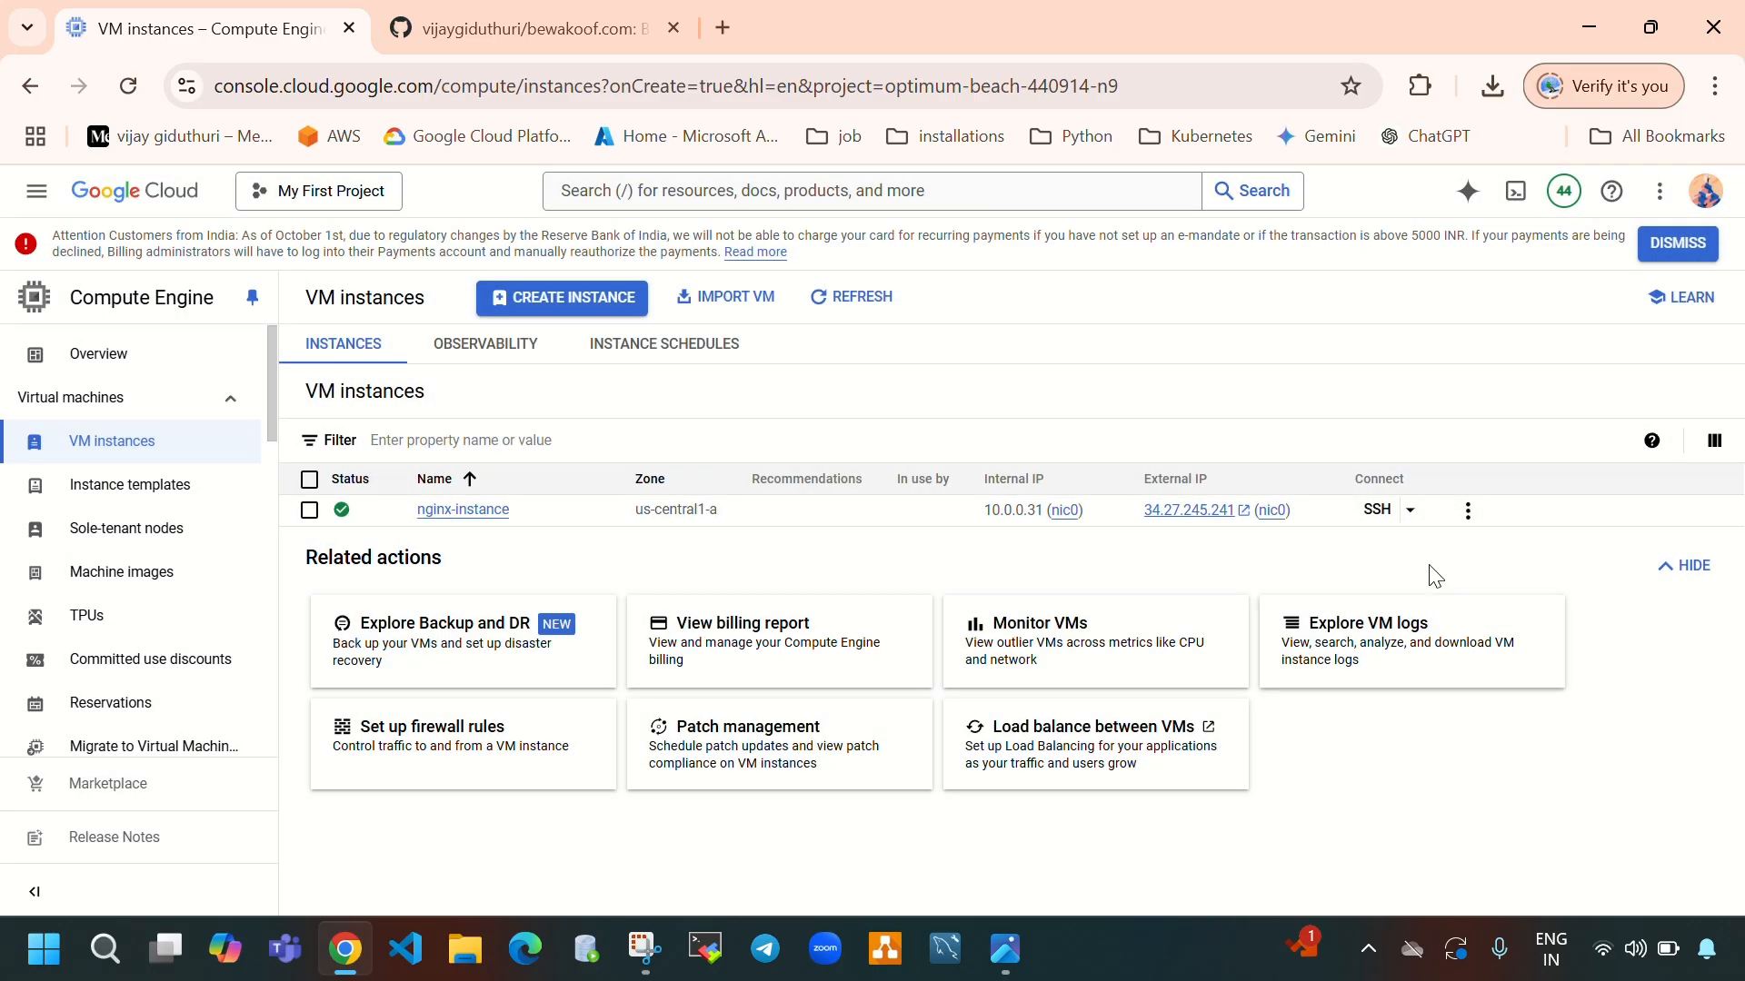
Step: Open a maximized SSH-in-browser session to nginx-instance and authorize it to connect to VMs
click(1377, 512)
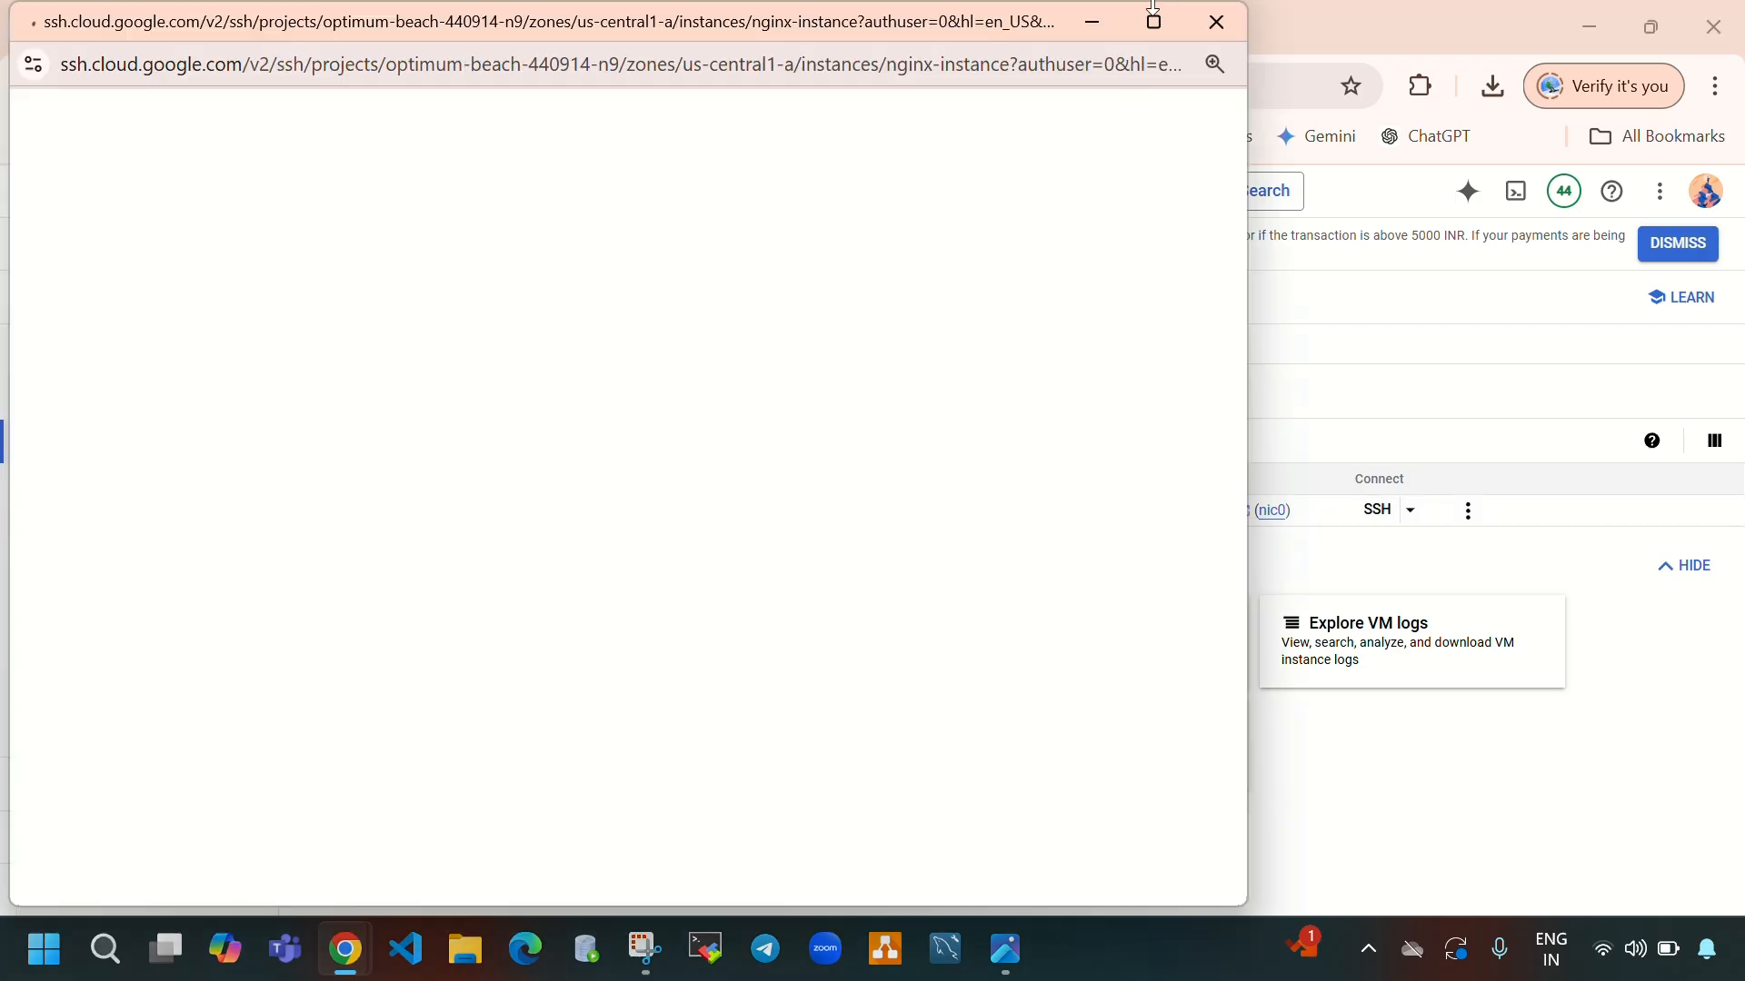
click(1154, 24)
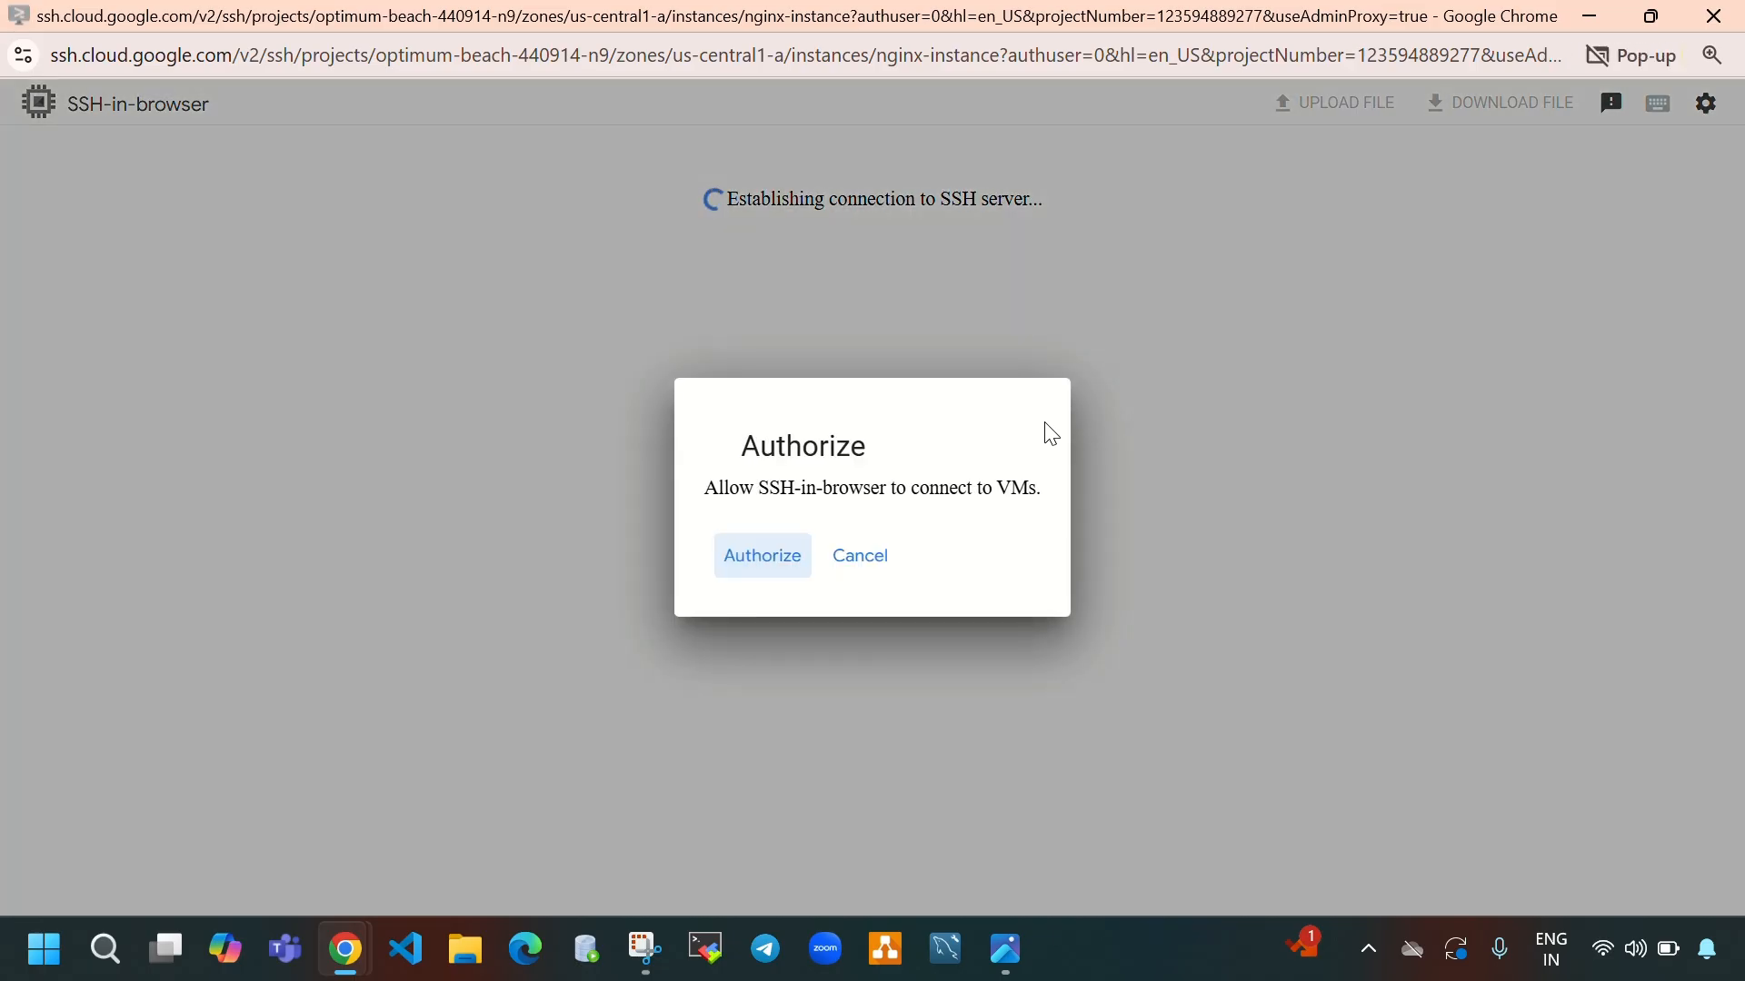
click(750, 561)
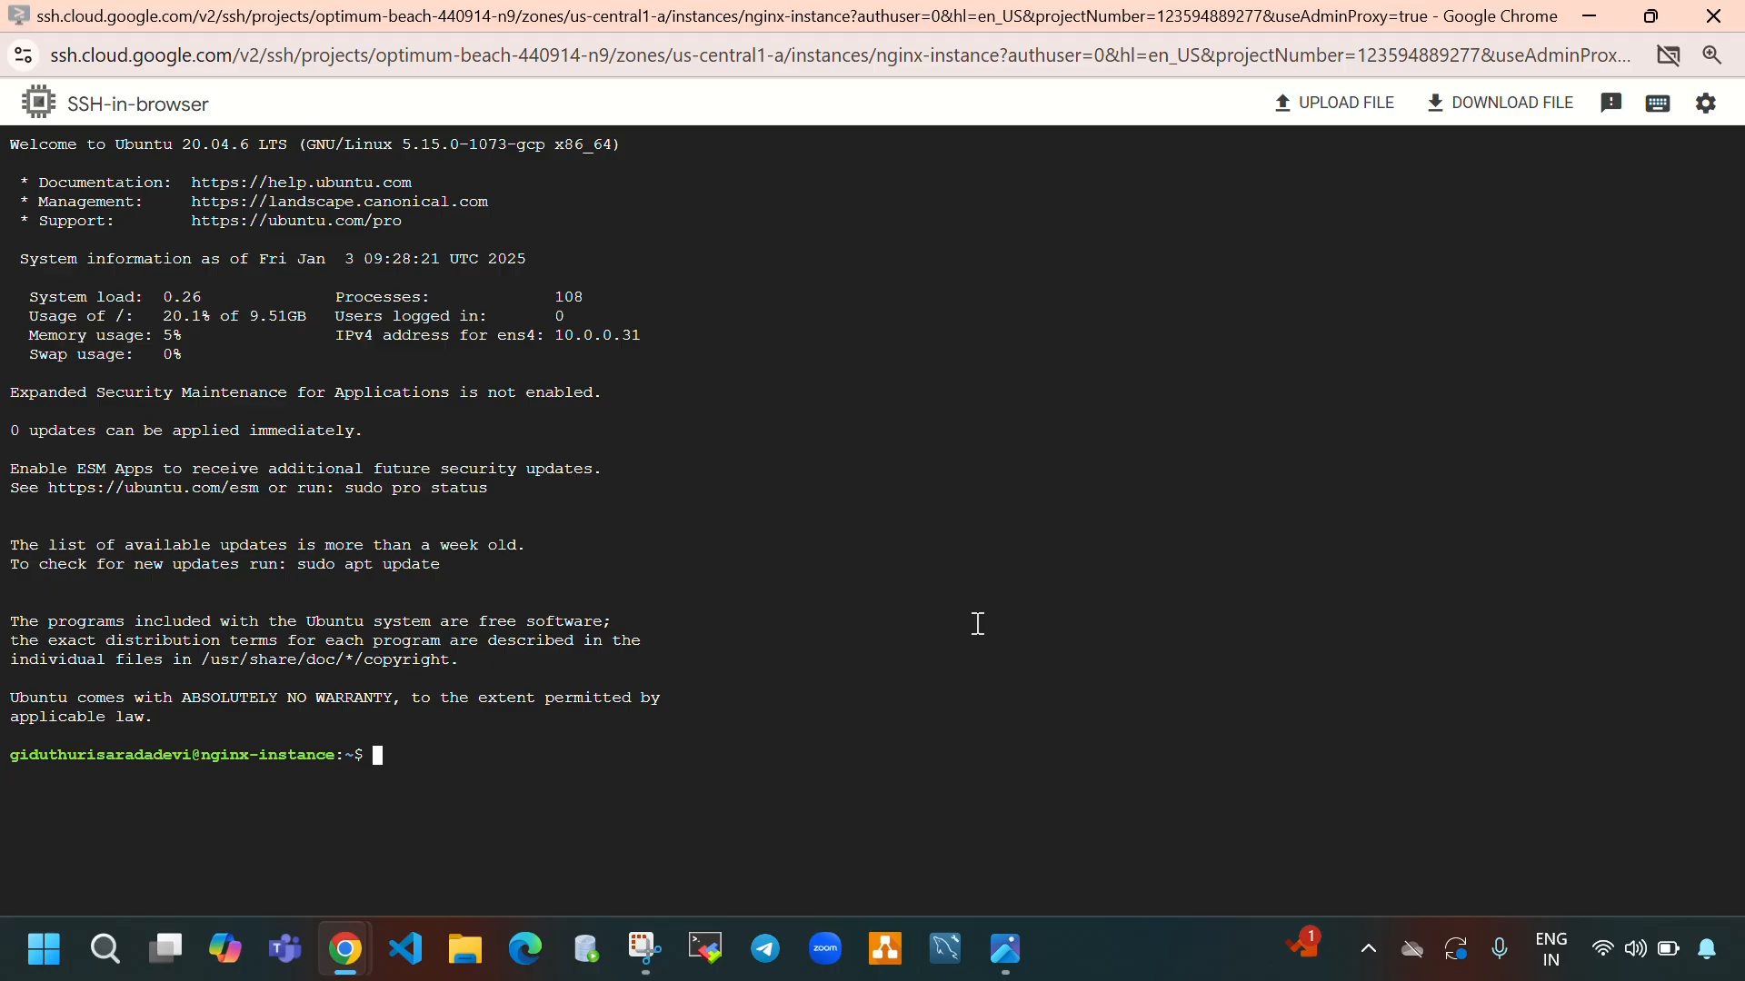
Step: Clear the terminal and update the package lists with "sudo apt update -y"
key(ctrl+l)
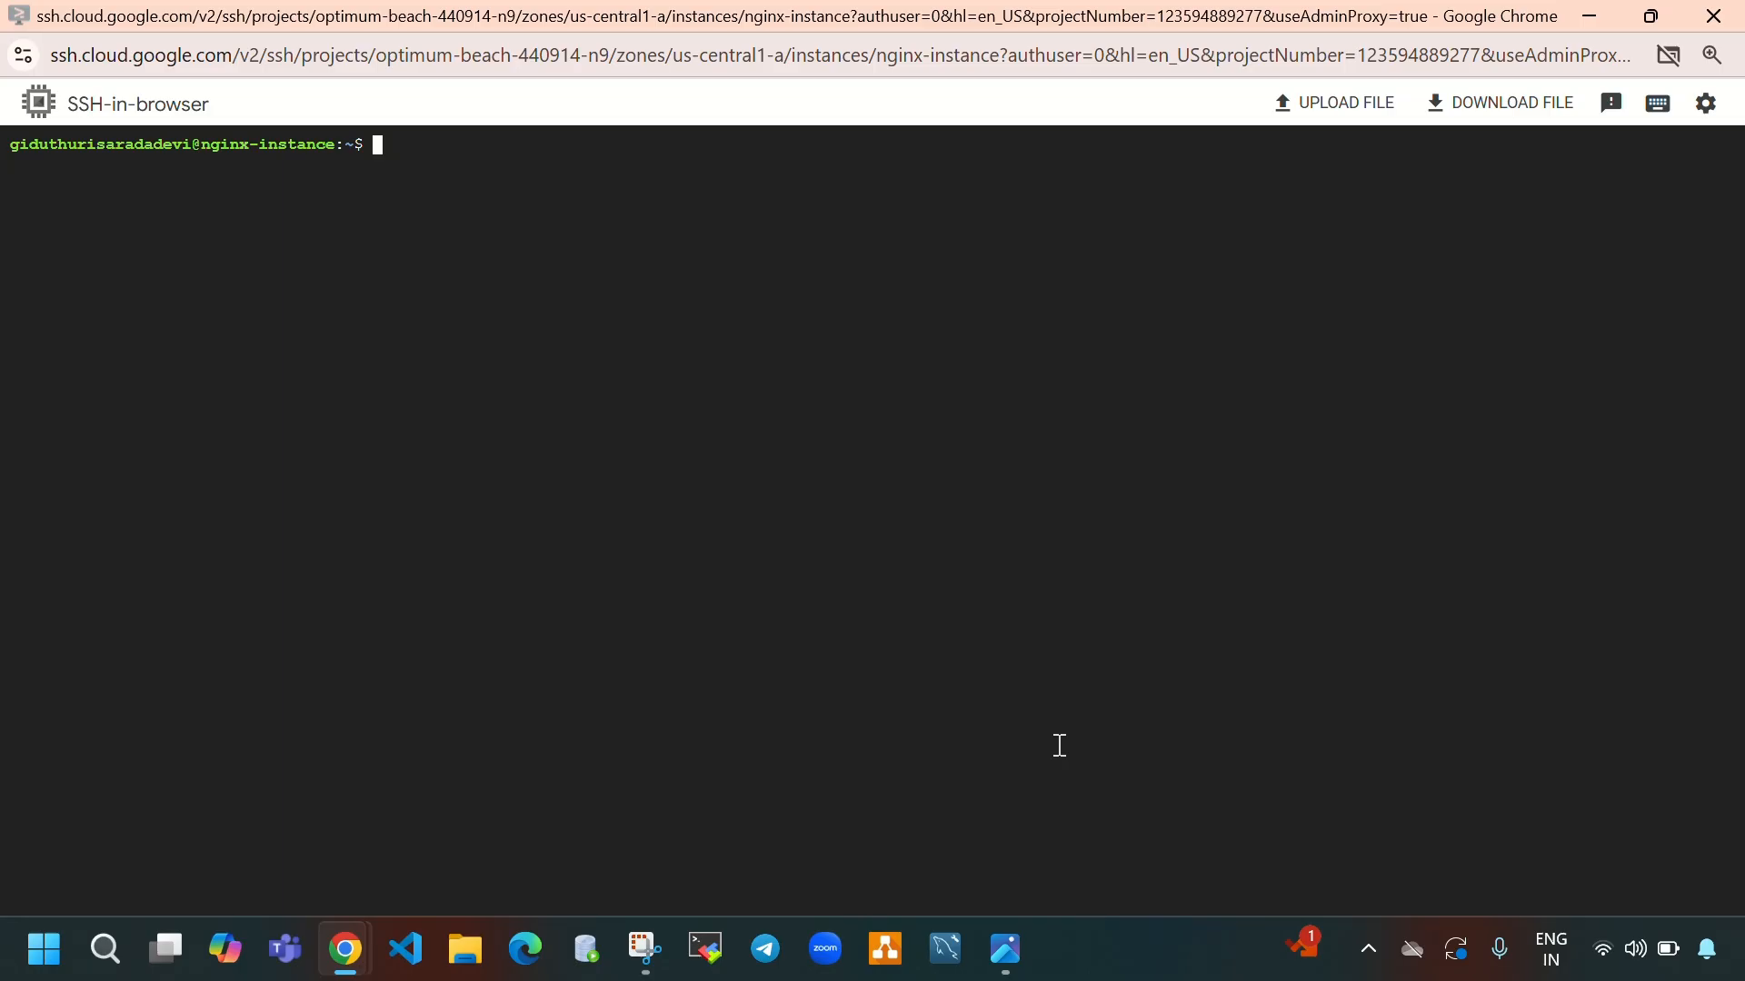
text(sudoapt update -y)
key(Left)
key(Left)
key(Left)
key(Left)
key(Left)
key(Left)
key(Left)
key(Left)
key(Left)
key(Left)
key(Left)
key(Left)
key(Left)
key(Return)
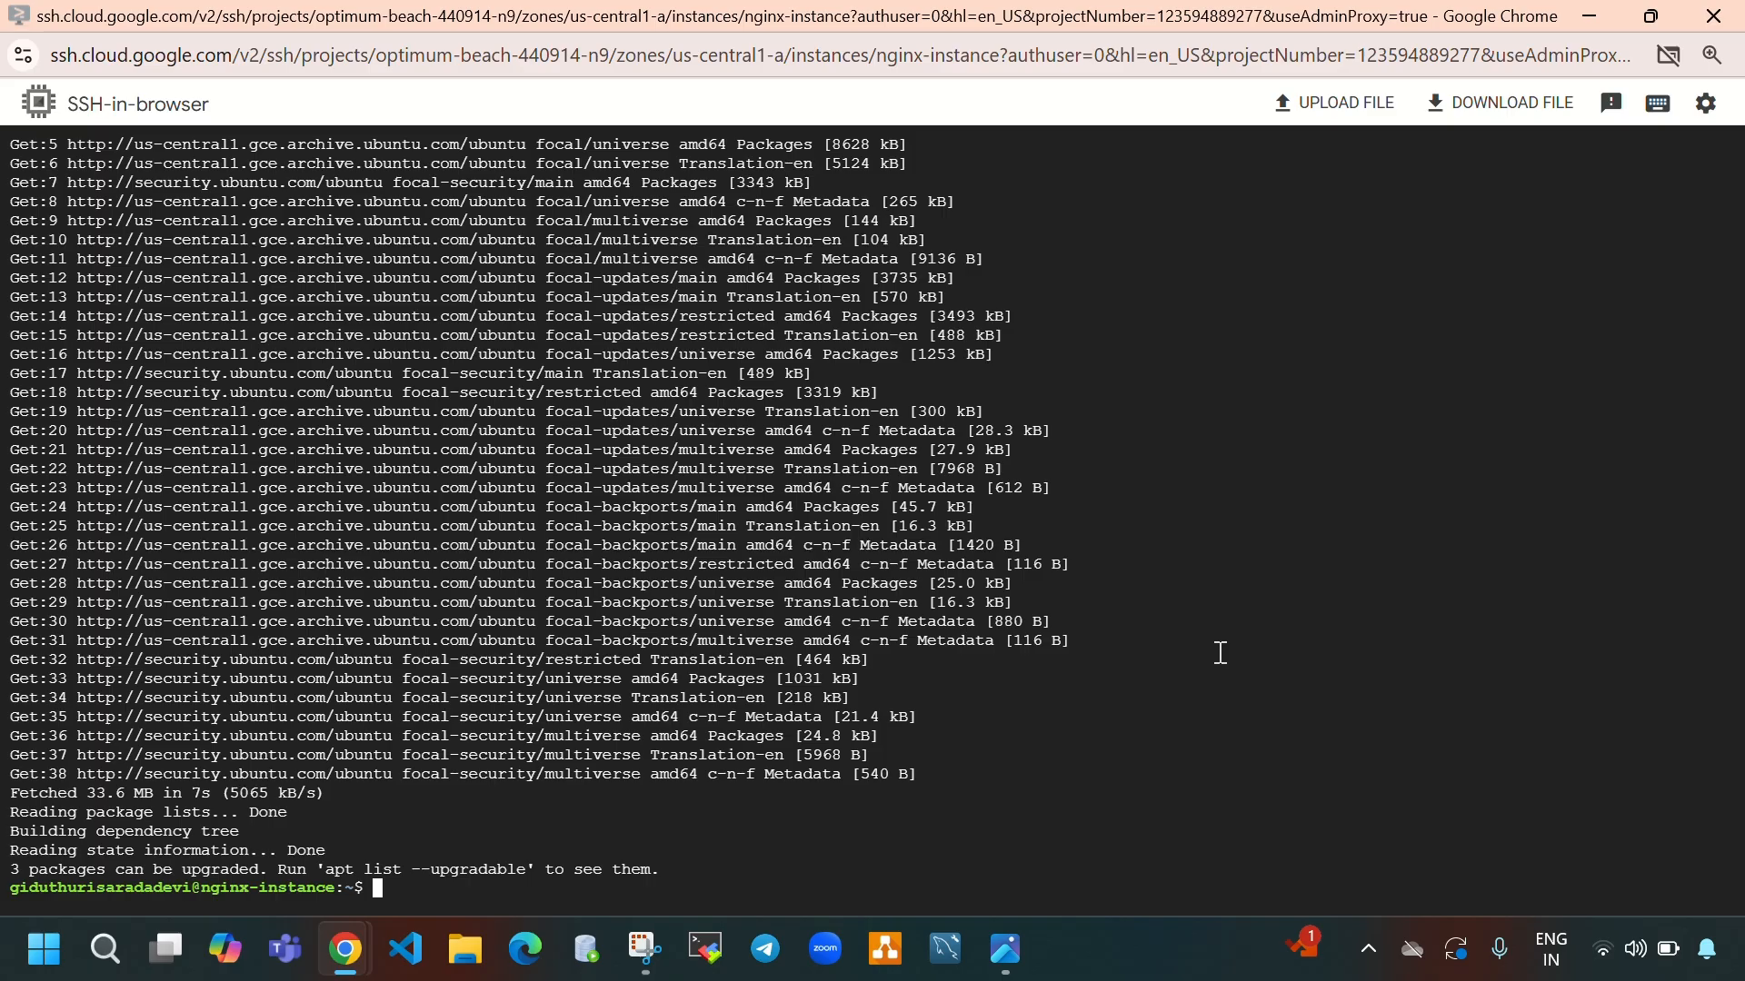
Step: Clear the terminal and install the web server with "sudo apt install nginx -y"
key(ctrl+l)
text(sudoa)
key(BackSpace)
text(ap)
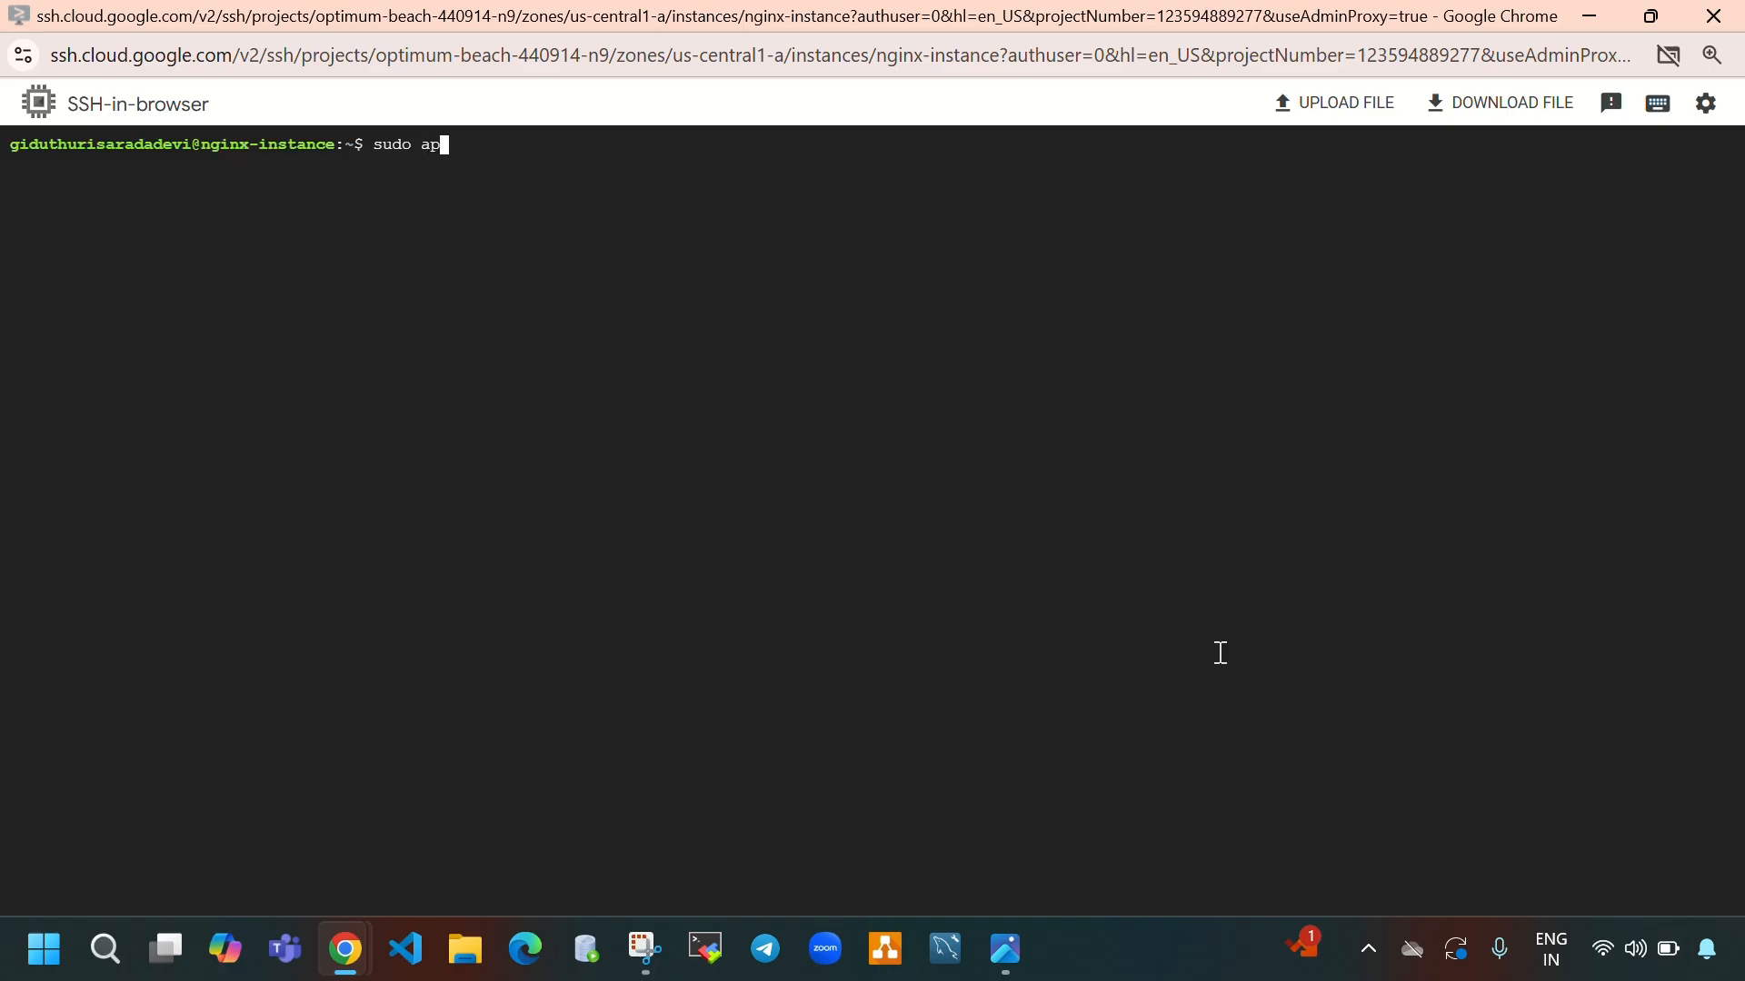
text(t install nginx -y)
key(Return)
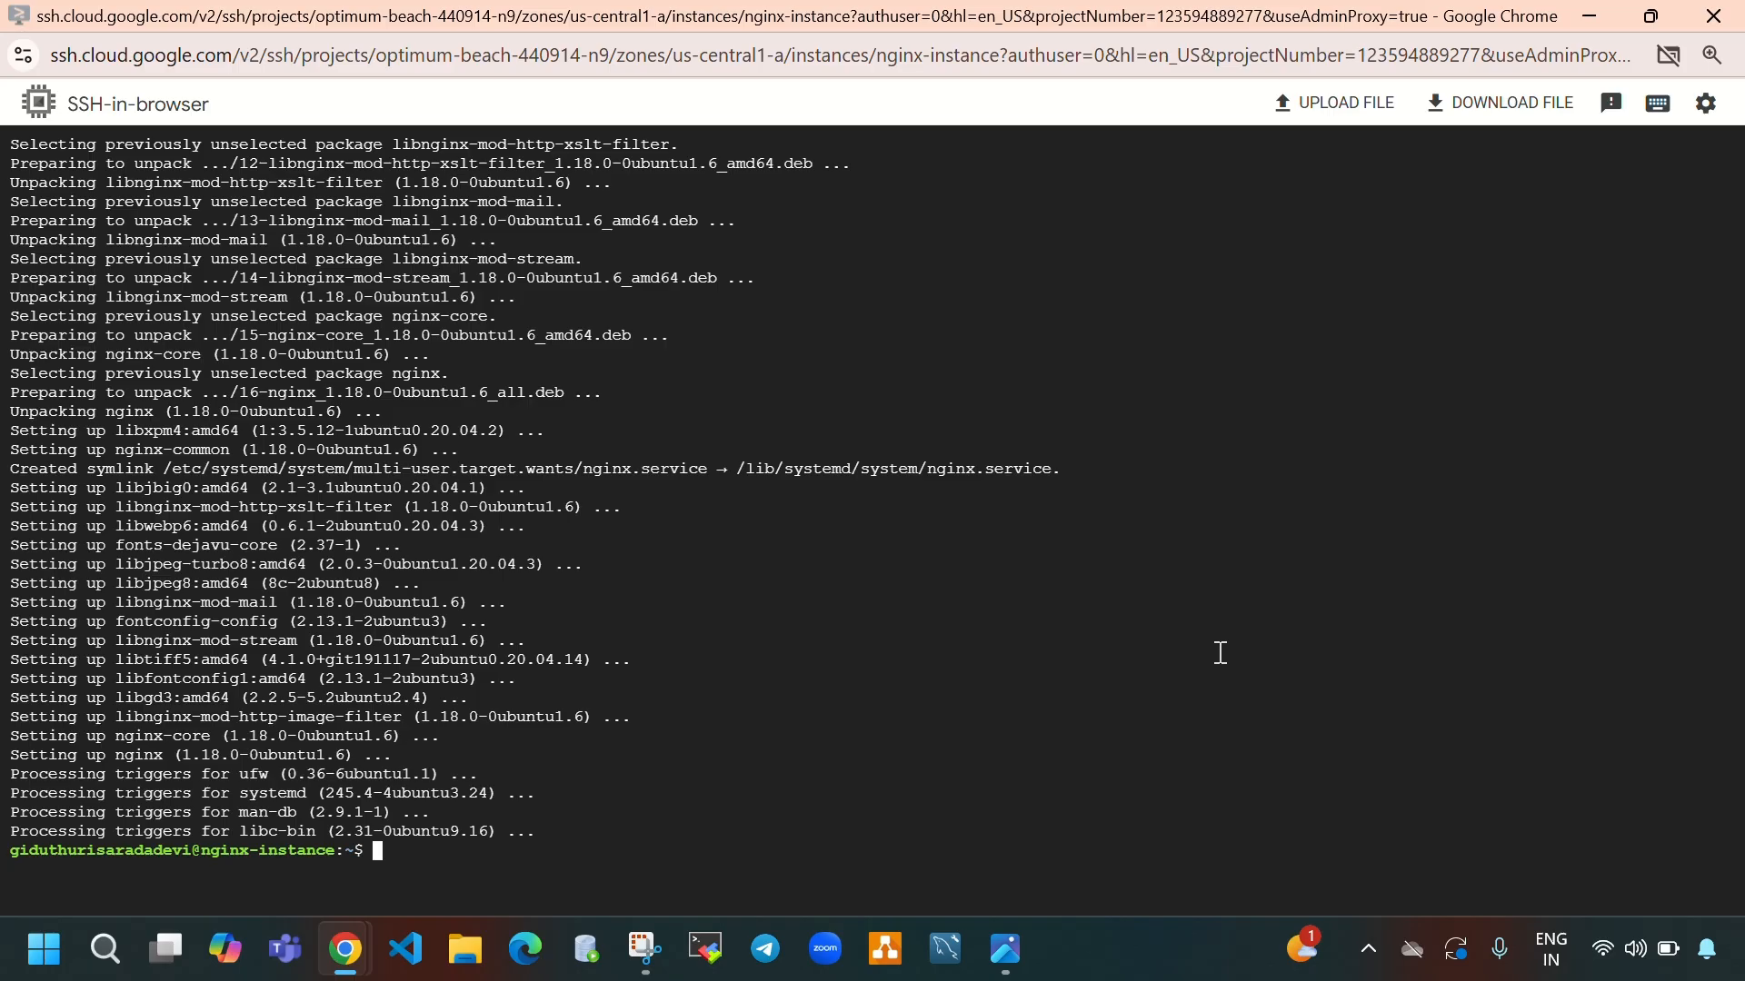
Step: Clear the terminal and start the web server with "sudo systemctl start nginx"
key(ctrl+l)
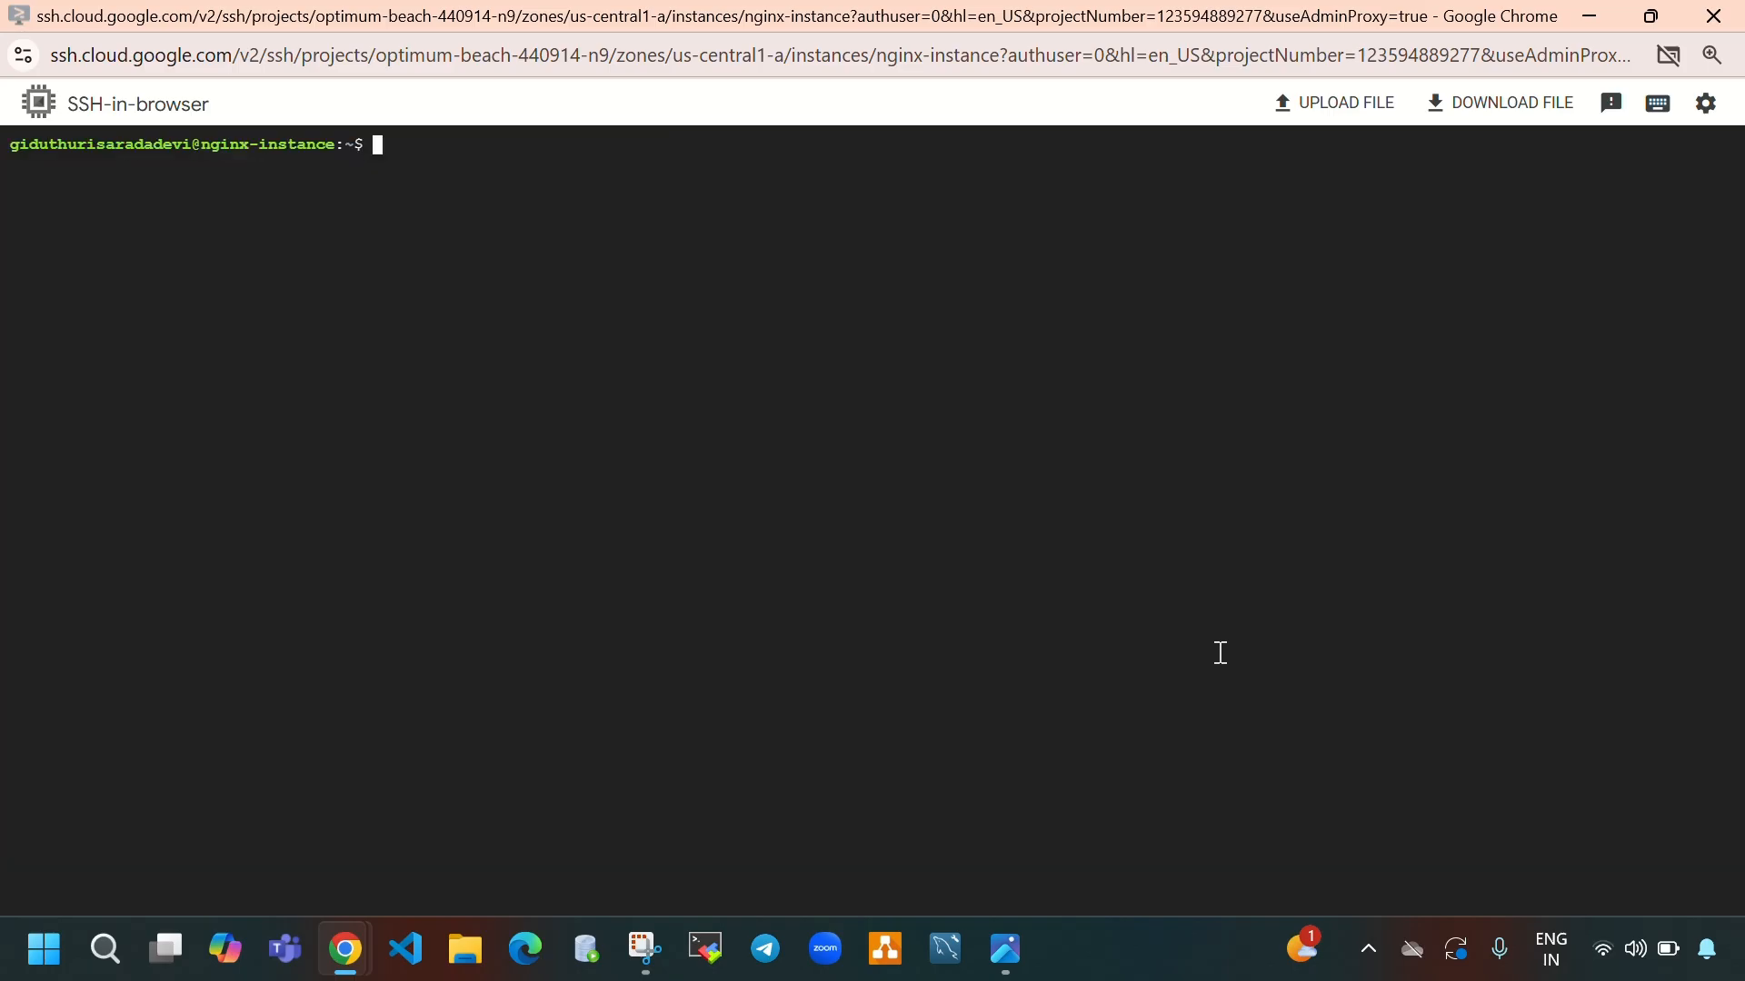
text(sudo systemctl syar)
key(BackSpace)
key(BackSpace)
key(BackSpace)
text(tart nginx)
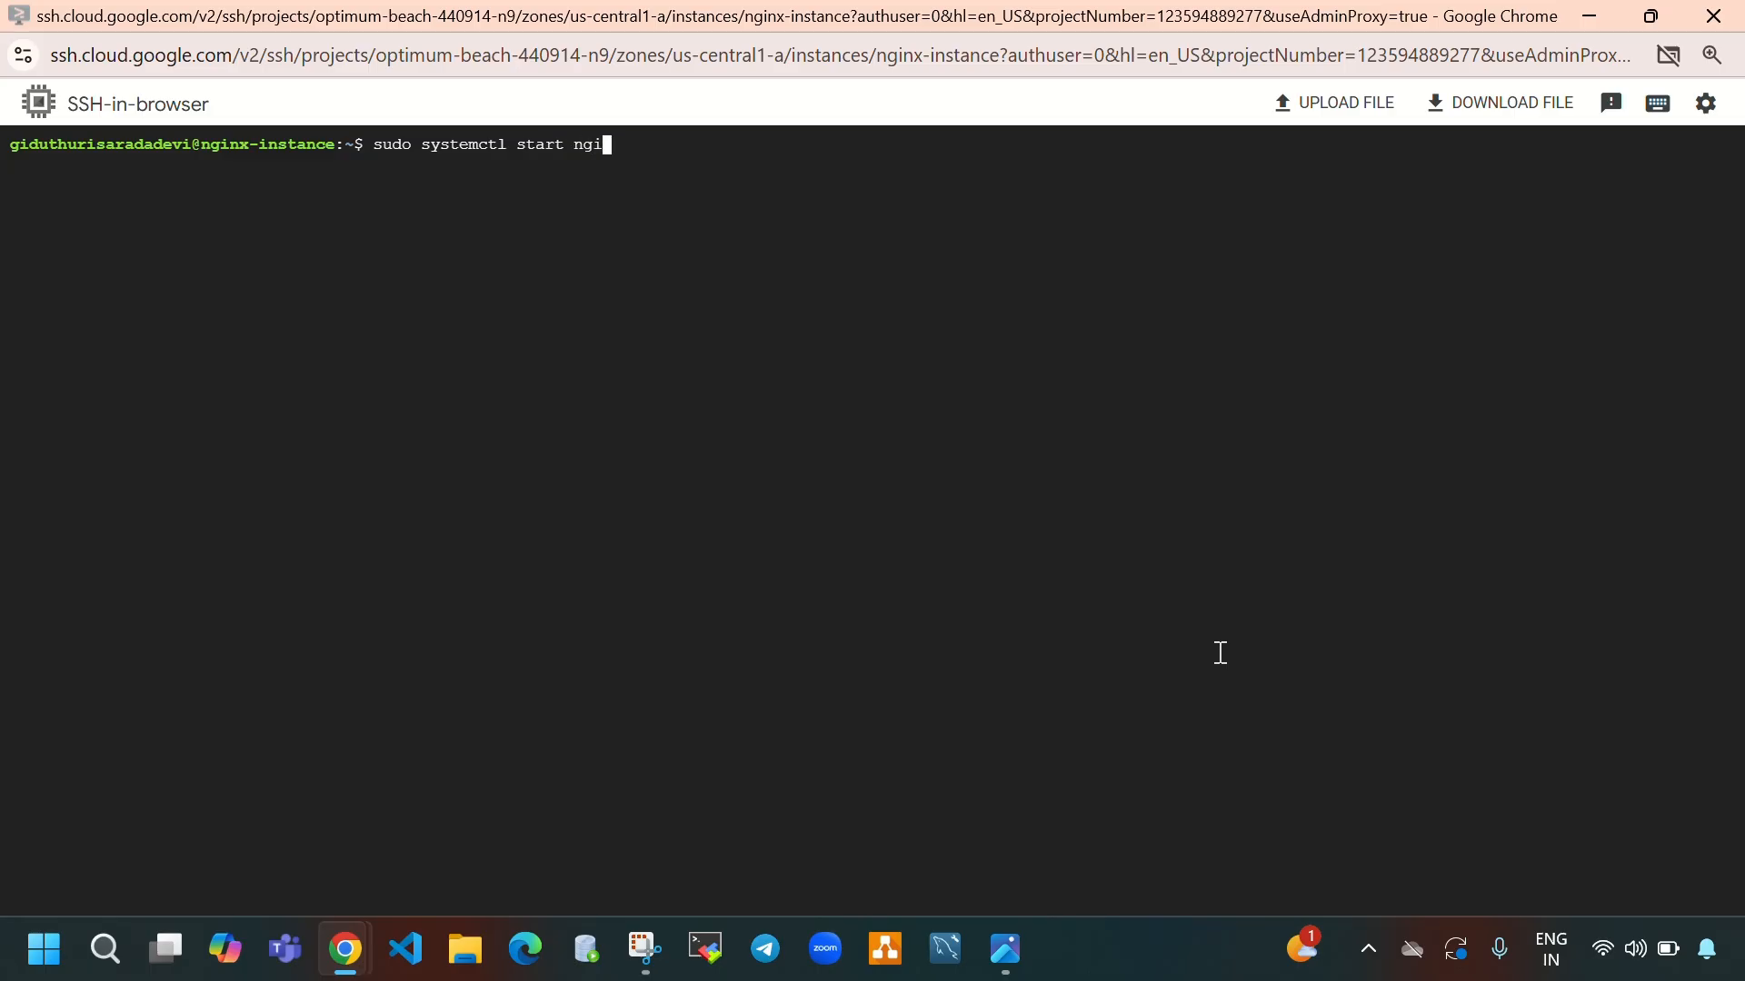
key(Return)
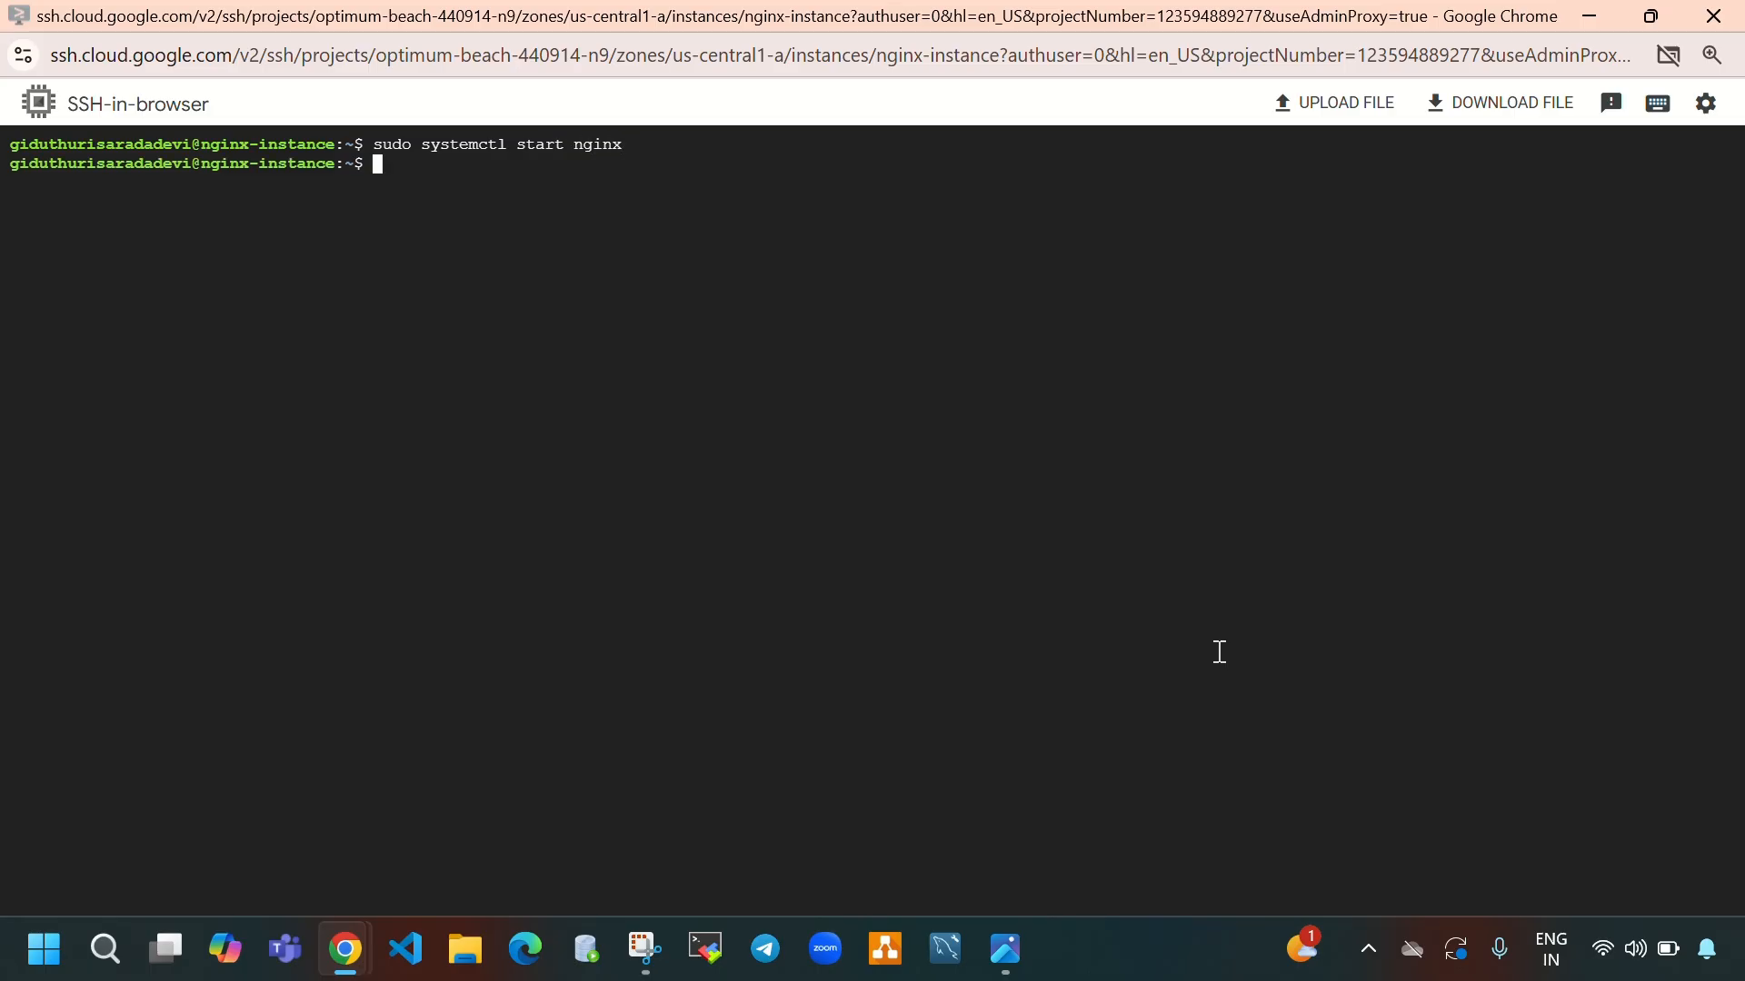
Step: Reuse the previous command to enable the service at boot with "sudo systemctl enable nginx"
key(Up)
key(Left)
key(Left)
key(Left)
key(Left)
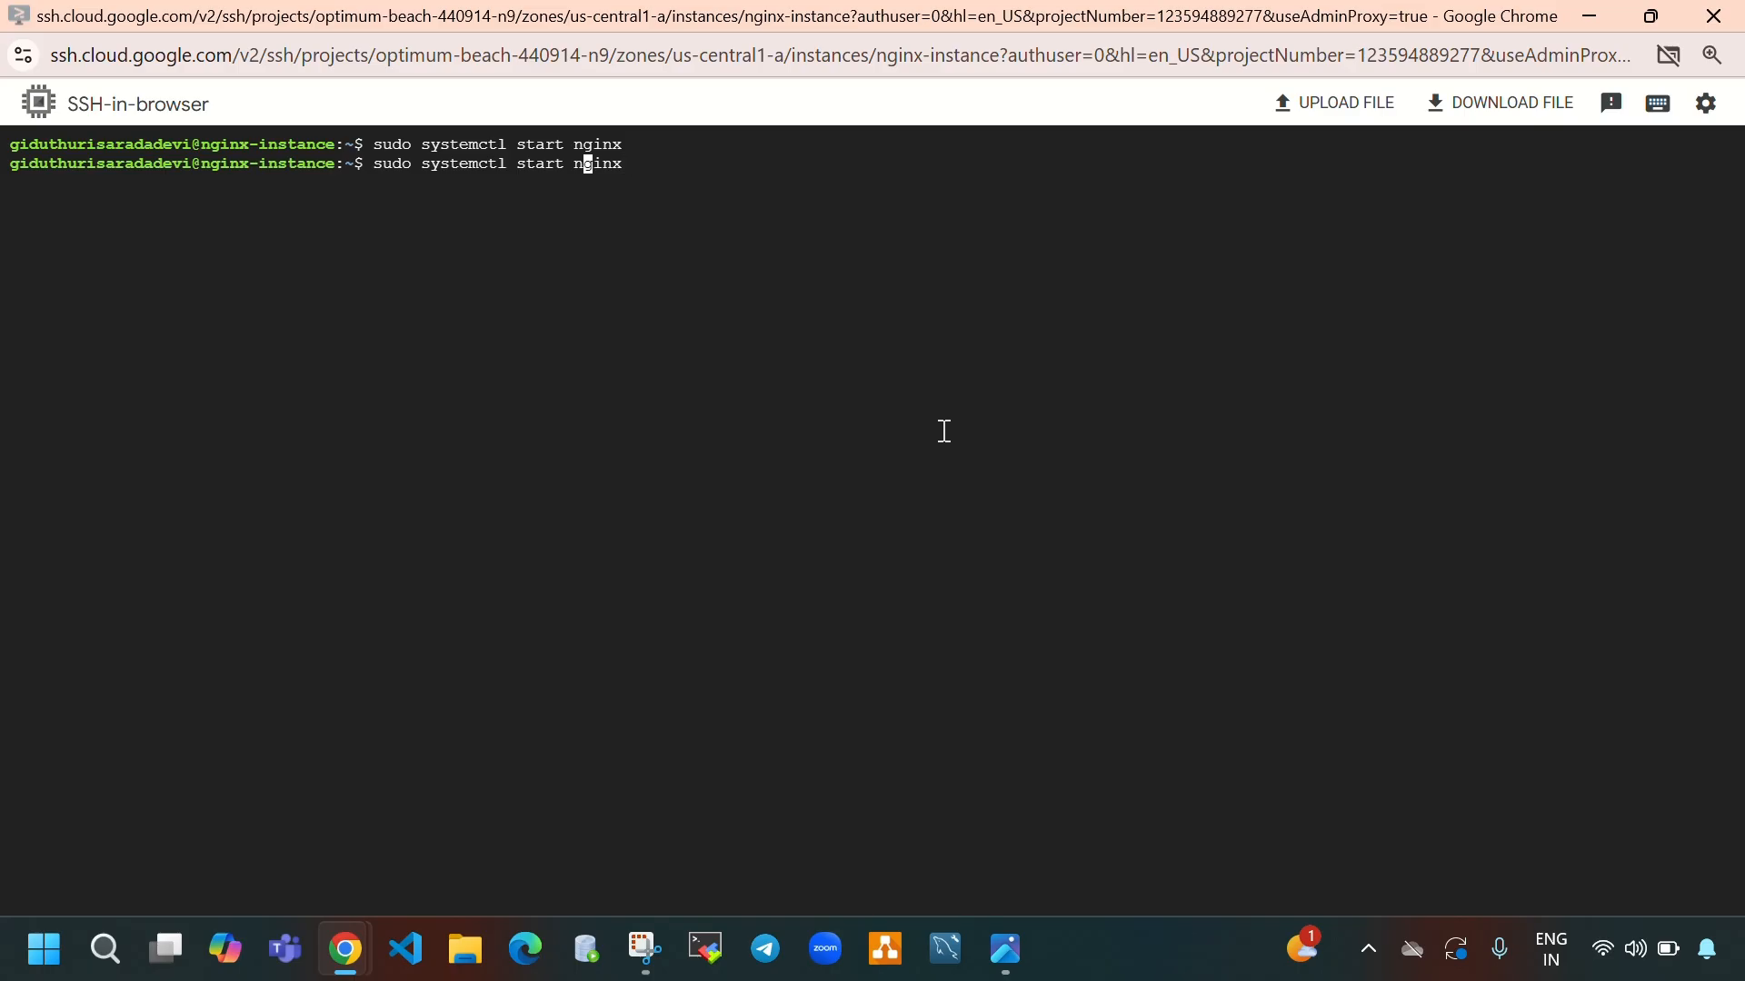
key(Left)
key(Left)
key(BackSpace)
key(BackSpace)
key(BackSpace)
key(BackSpace)
key(BackSpace)
text(enable)
key(Return)
Step: Run "sudo systemctl status nginx" and check the service's Active line
key(Up)
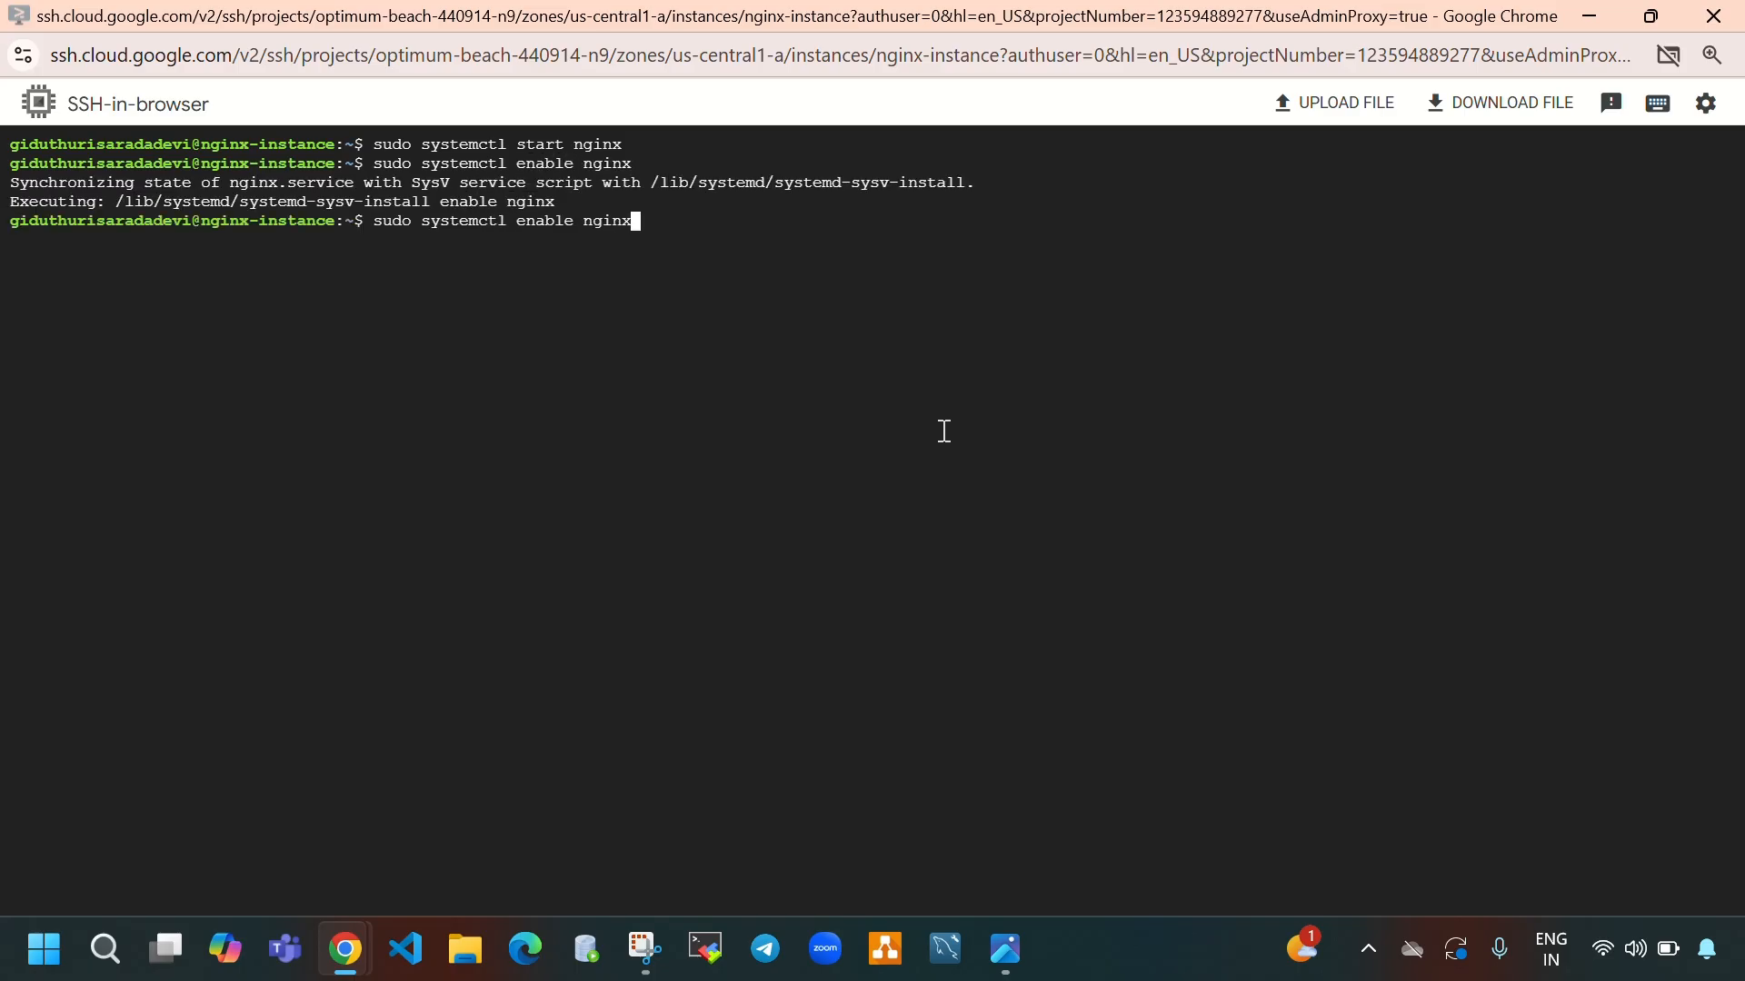
key(Left)
key(Left)
key(Left)
key(Left)
key(Left)
key(Left)
key(BackSpace)
key(BackSpace)
key(BackSpace)
key(BackSpace)
key(BackSpace)
key(BackSpace)
text(status)
key(Return)
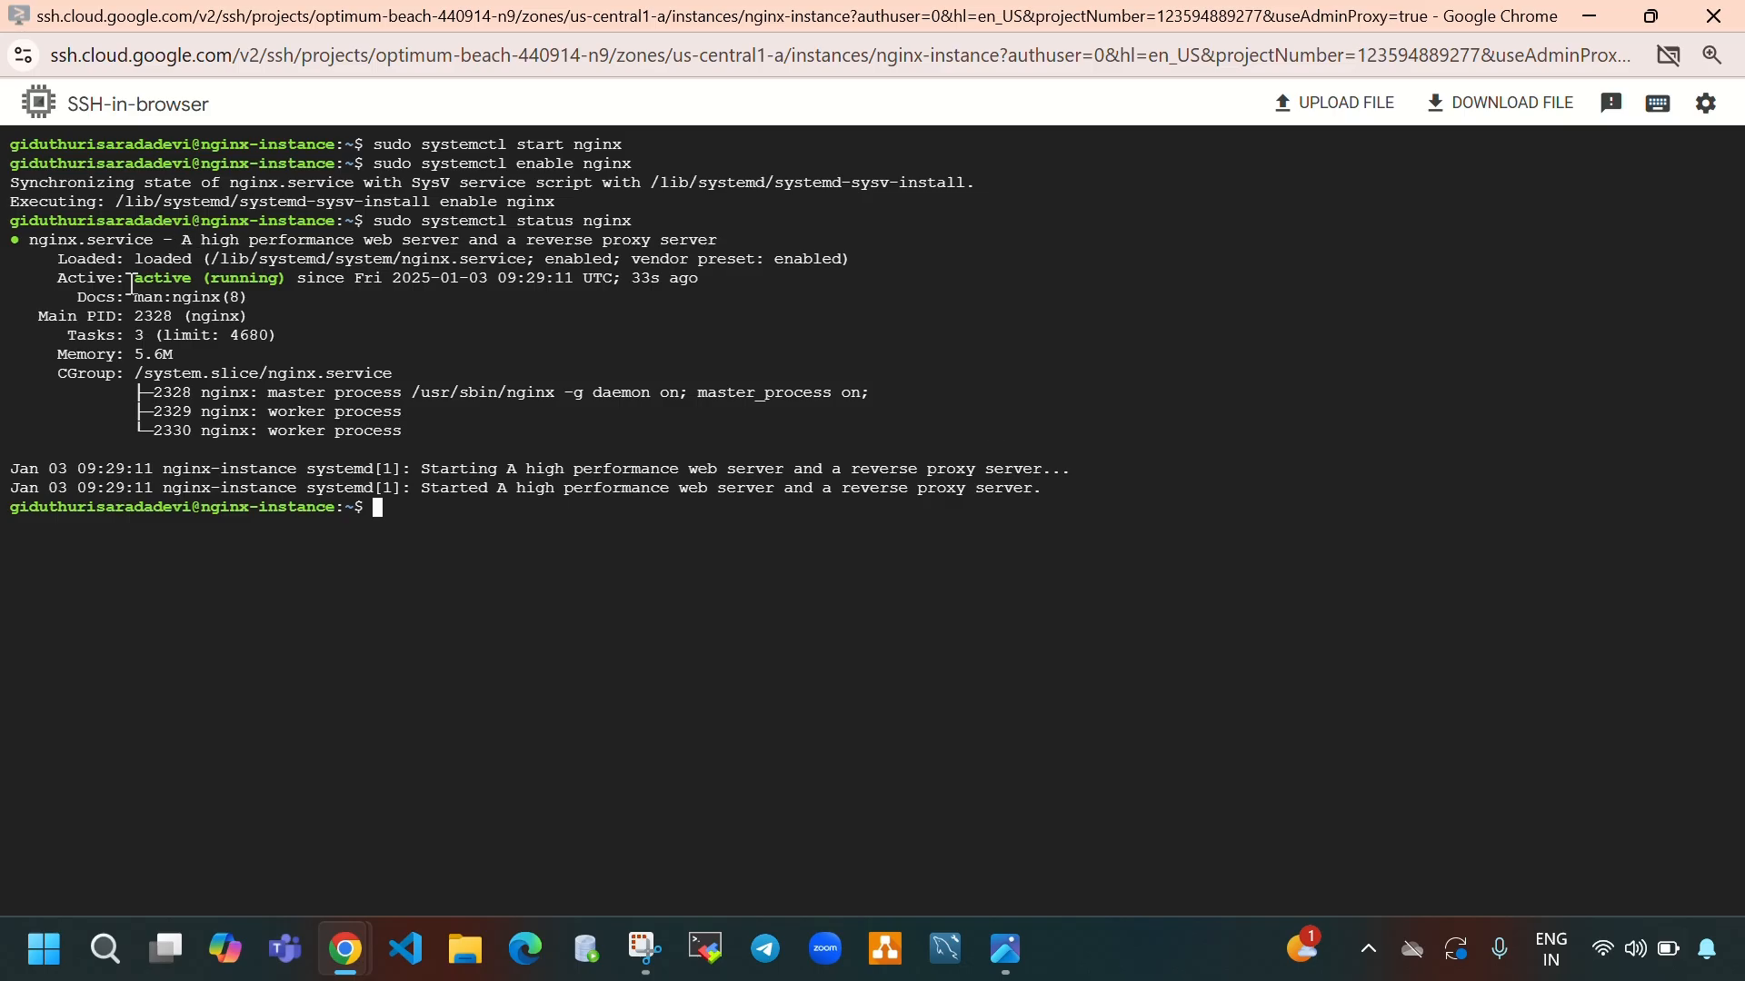
drag(133, 281, 284, 281)
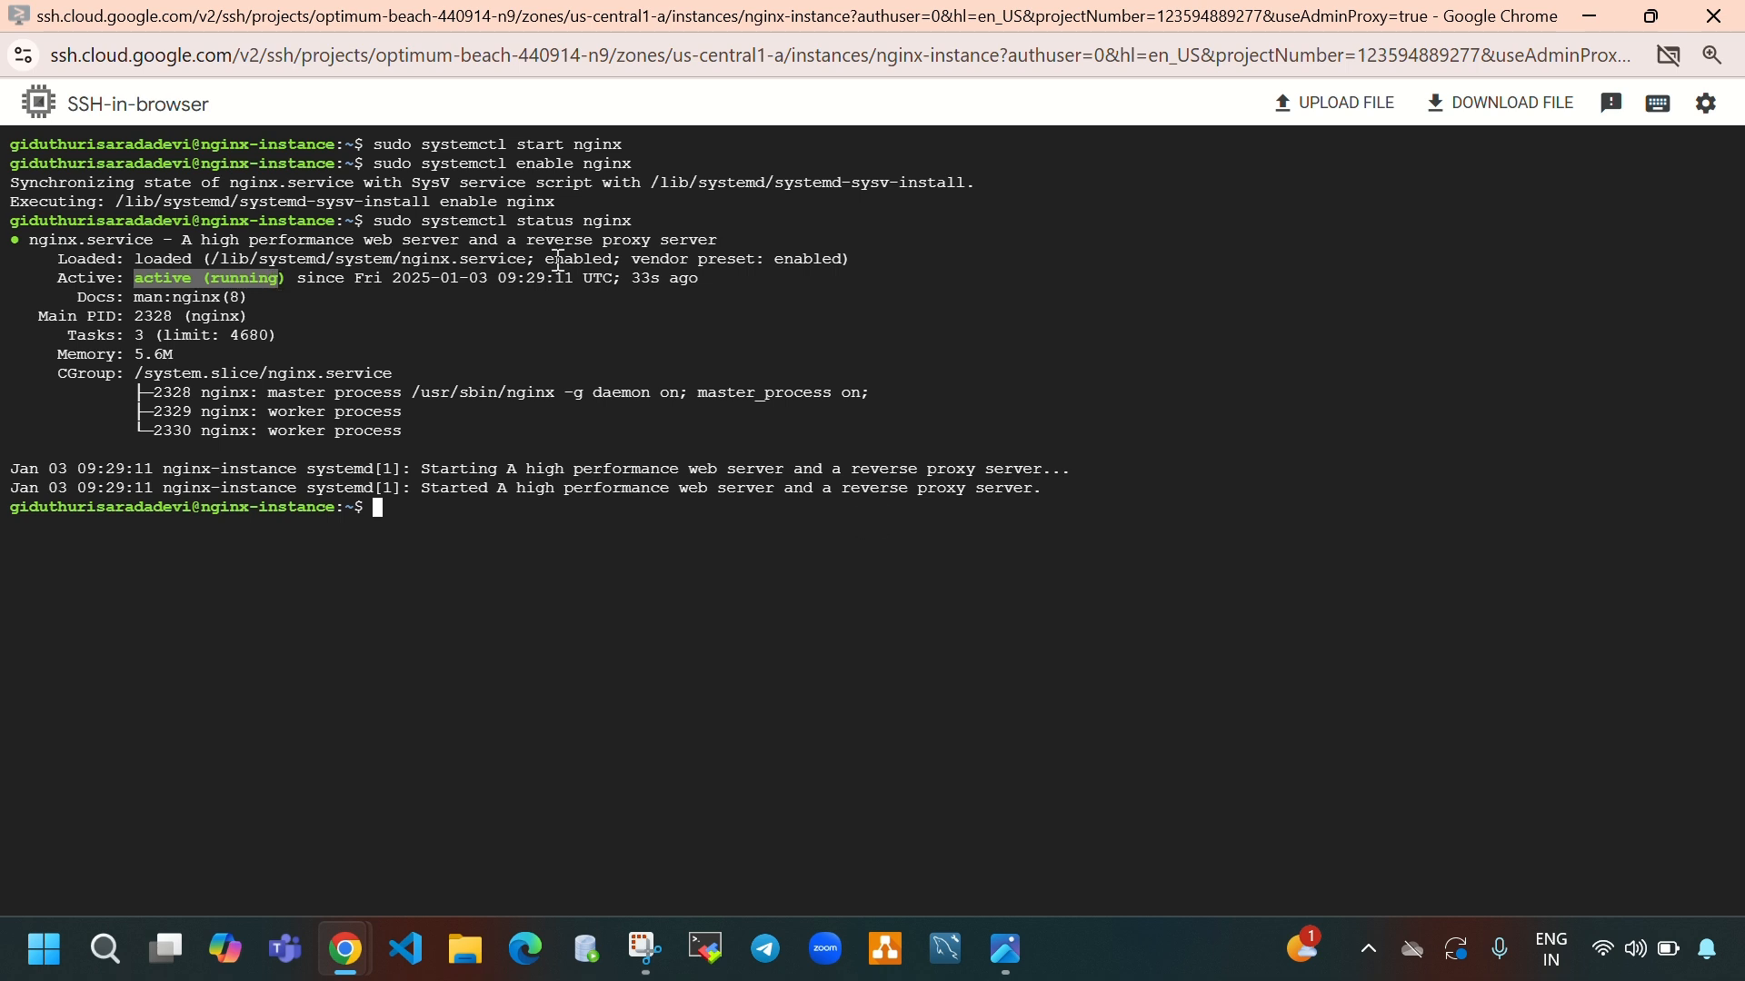
Step: Check the nginx service's Loaded line for its boot setting, and copy nginx-instance's external IP from the VM instances page
drag(546, 264, 614, 264)
click(581, 516)
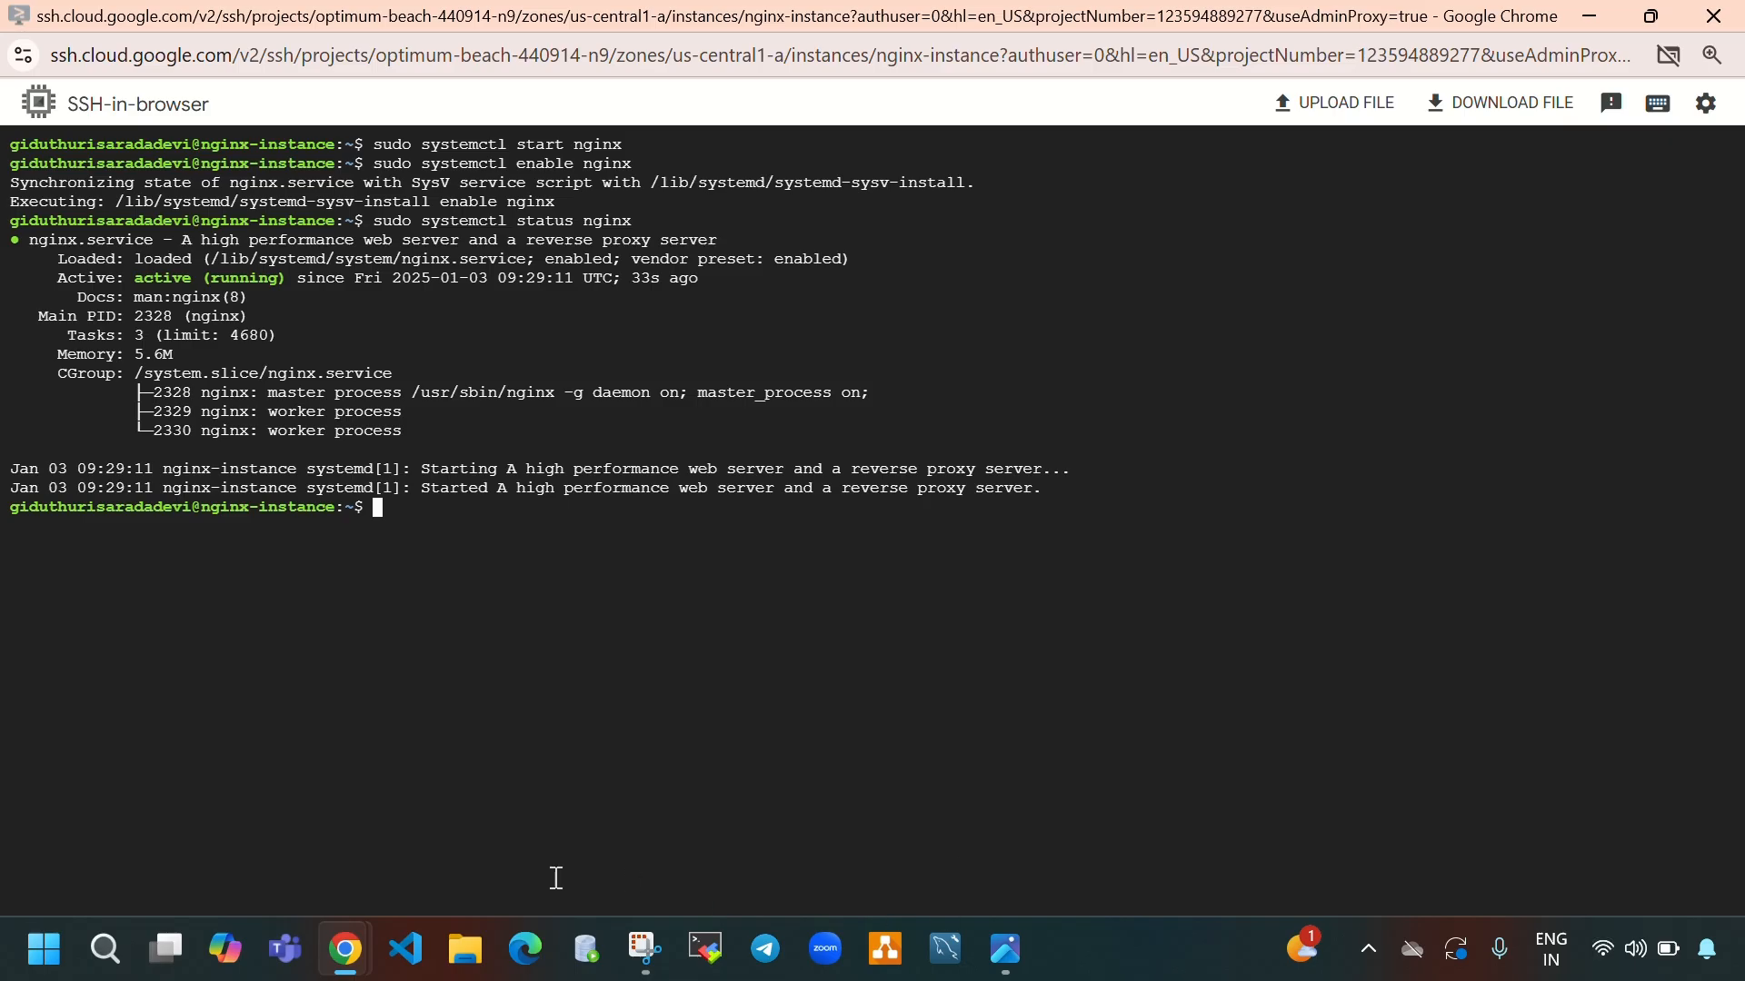
mouse_move(345, 954)
click(257, 820)
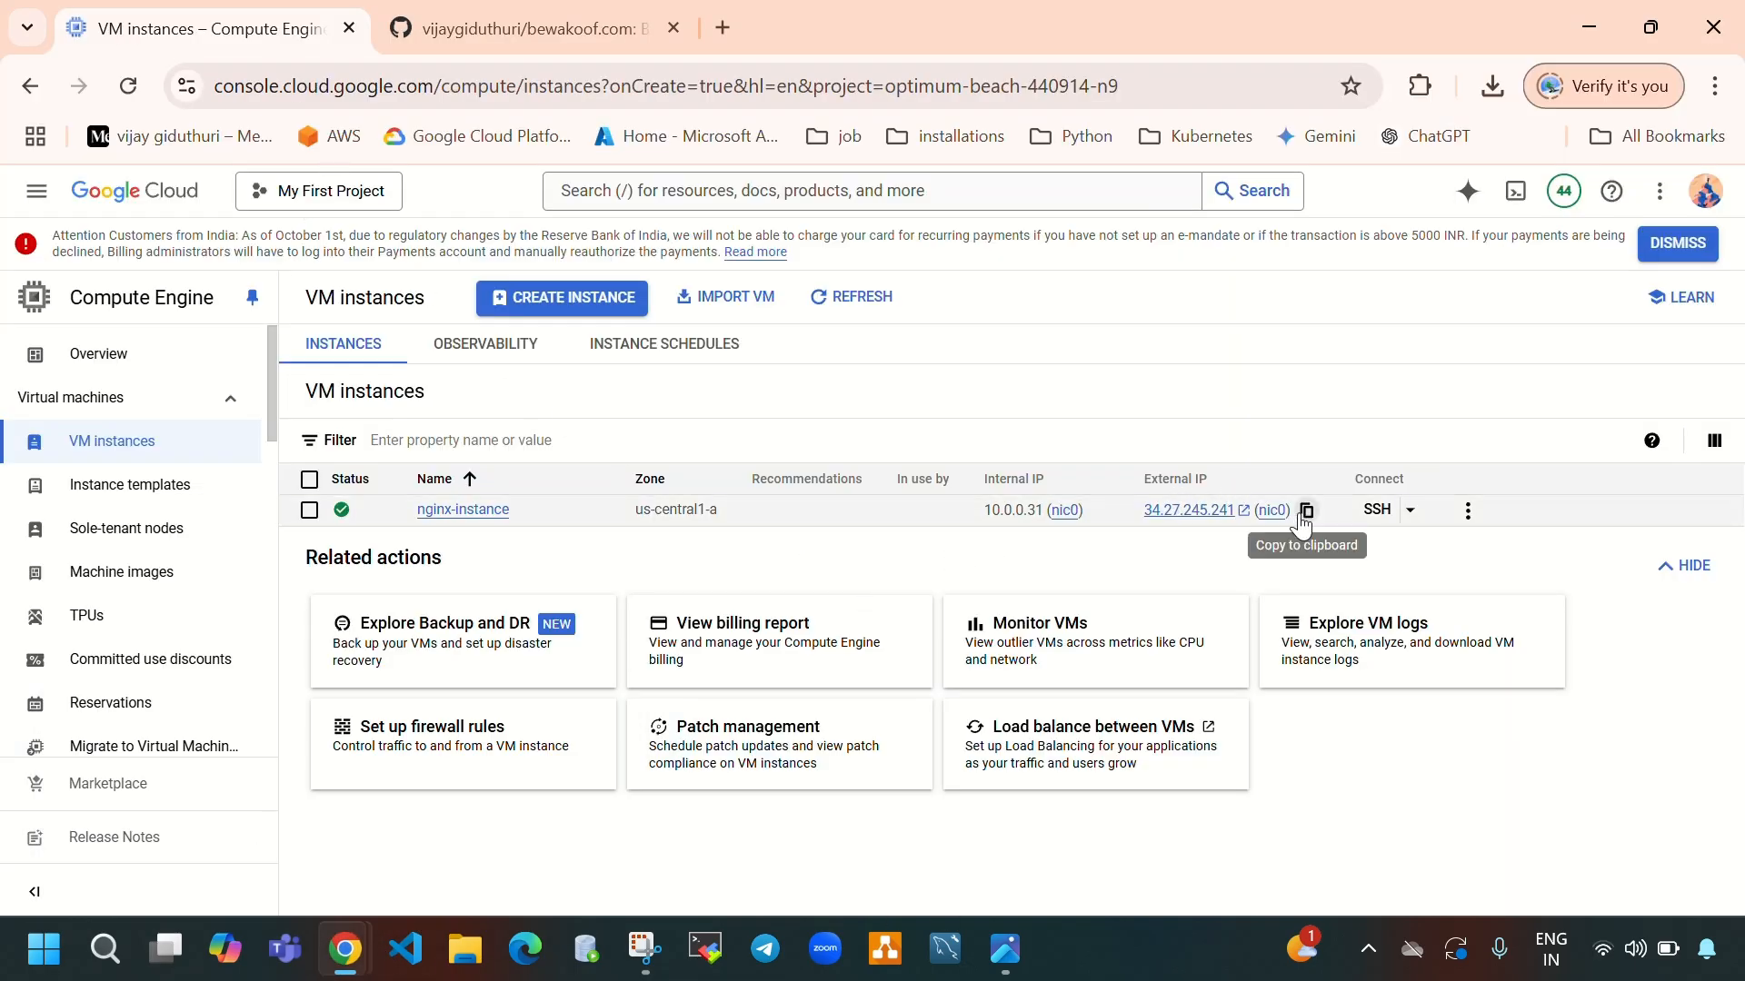
click(1307, 514)
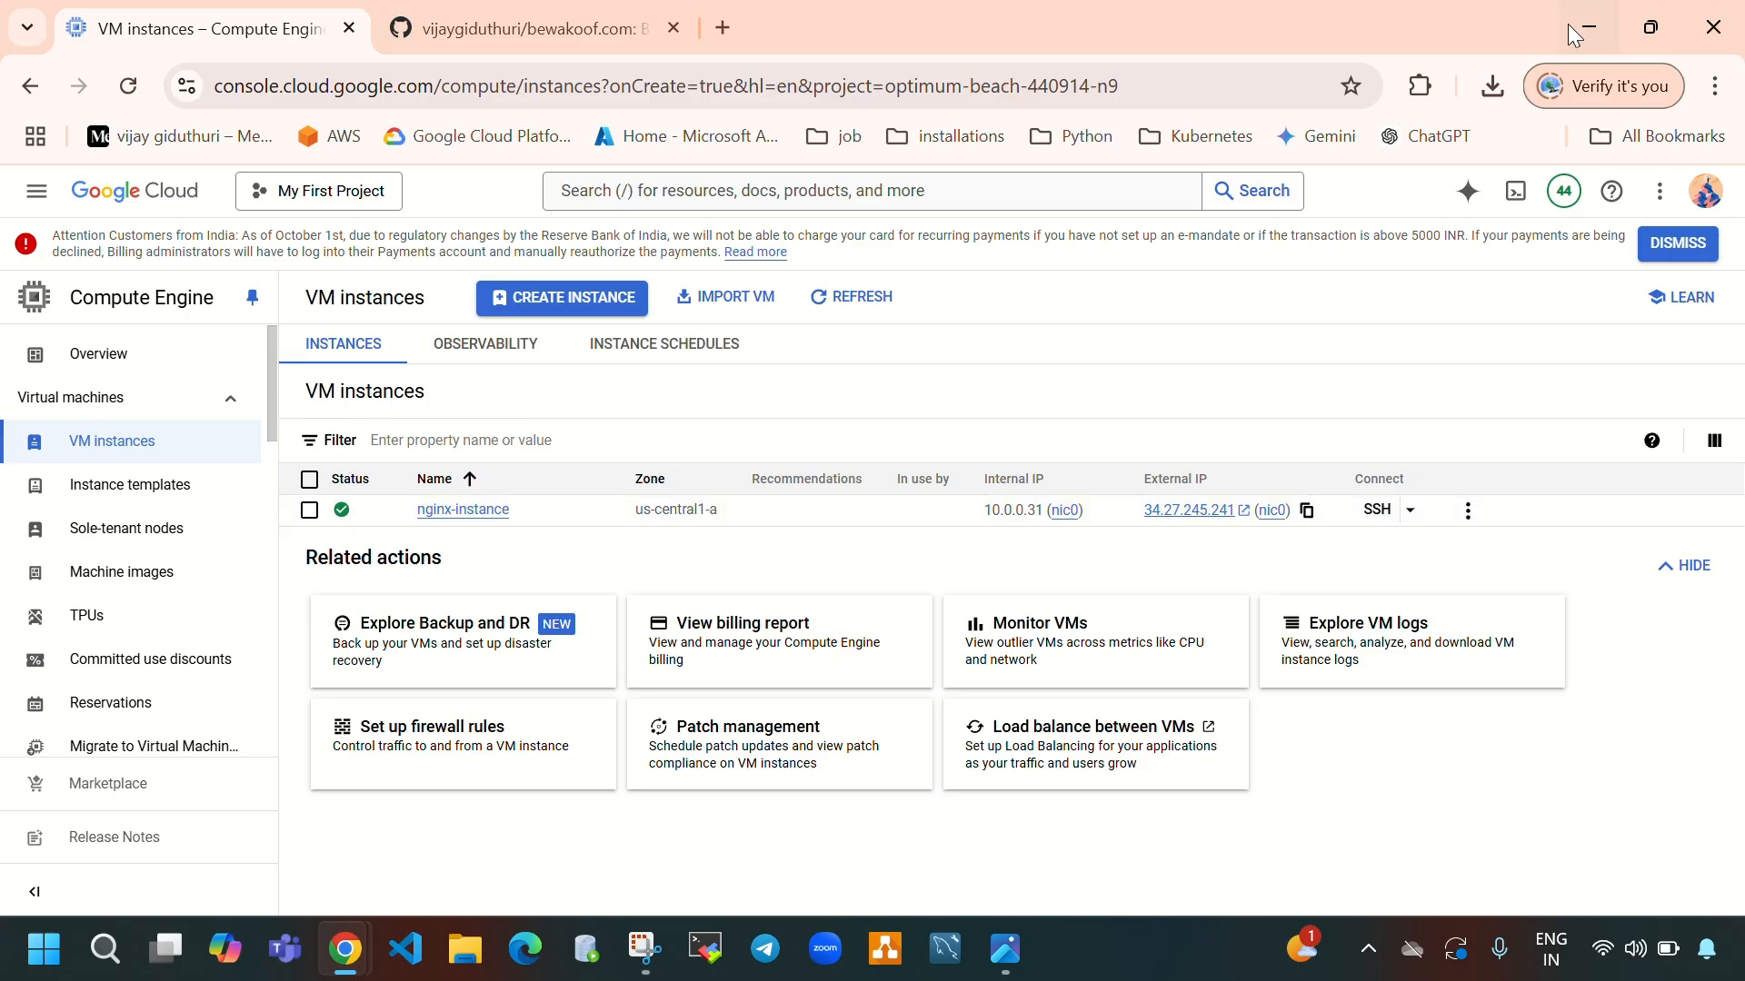
click(1637, 30)
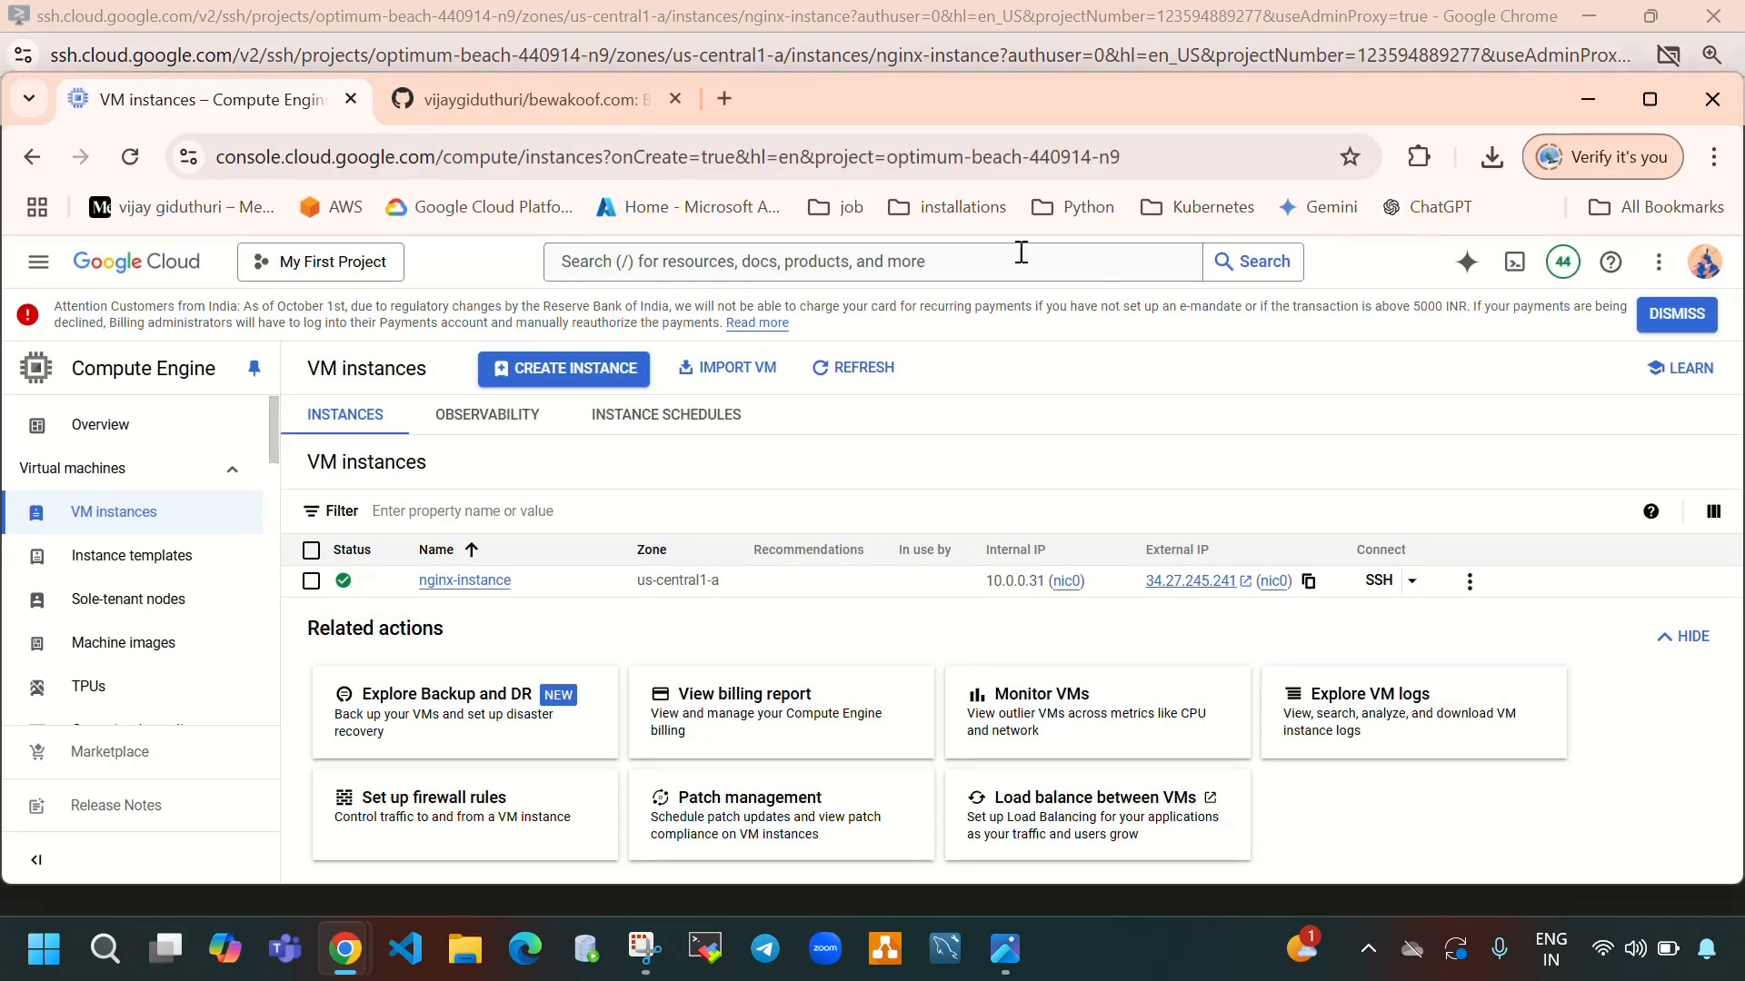
click(724, 98)
click(1650, 98)
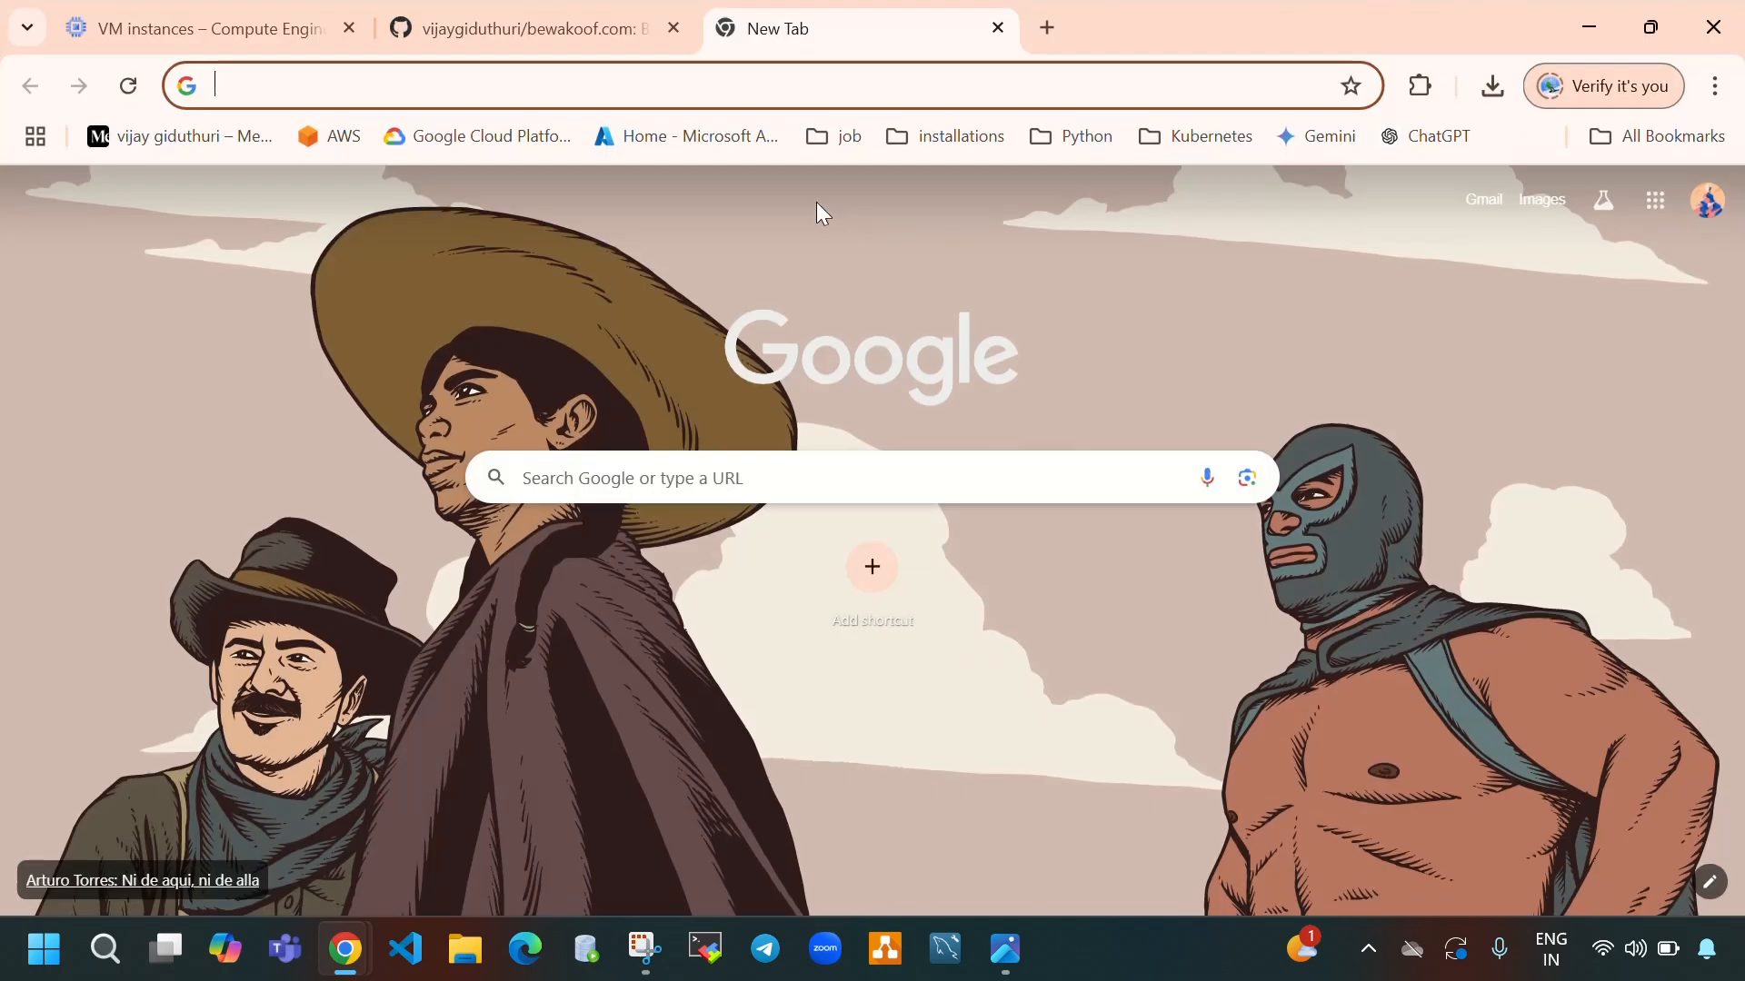
click(794, 487)
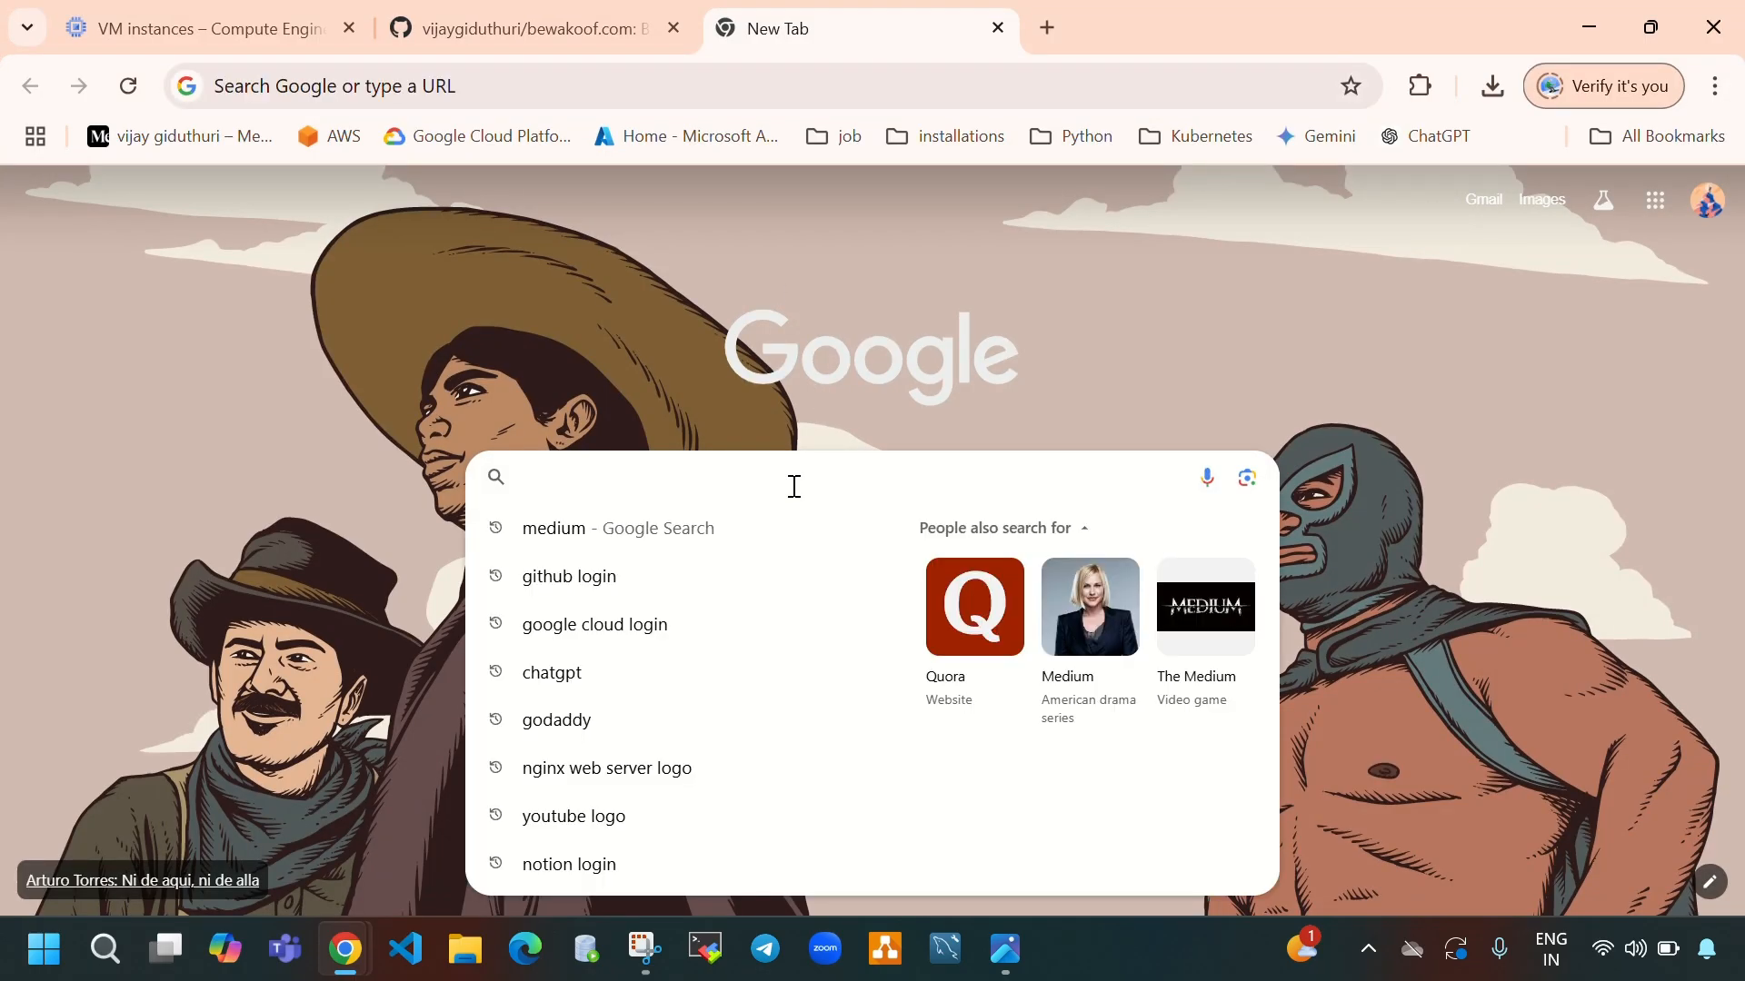
text(http://)
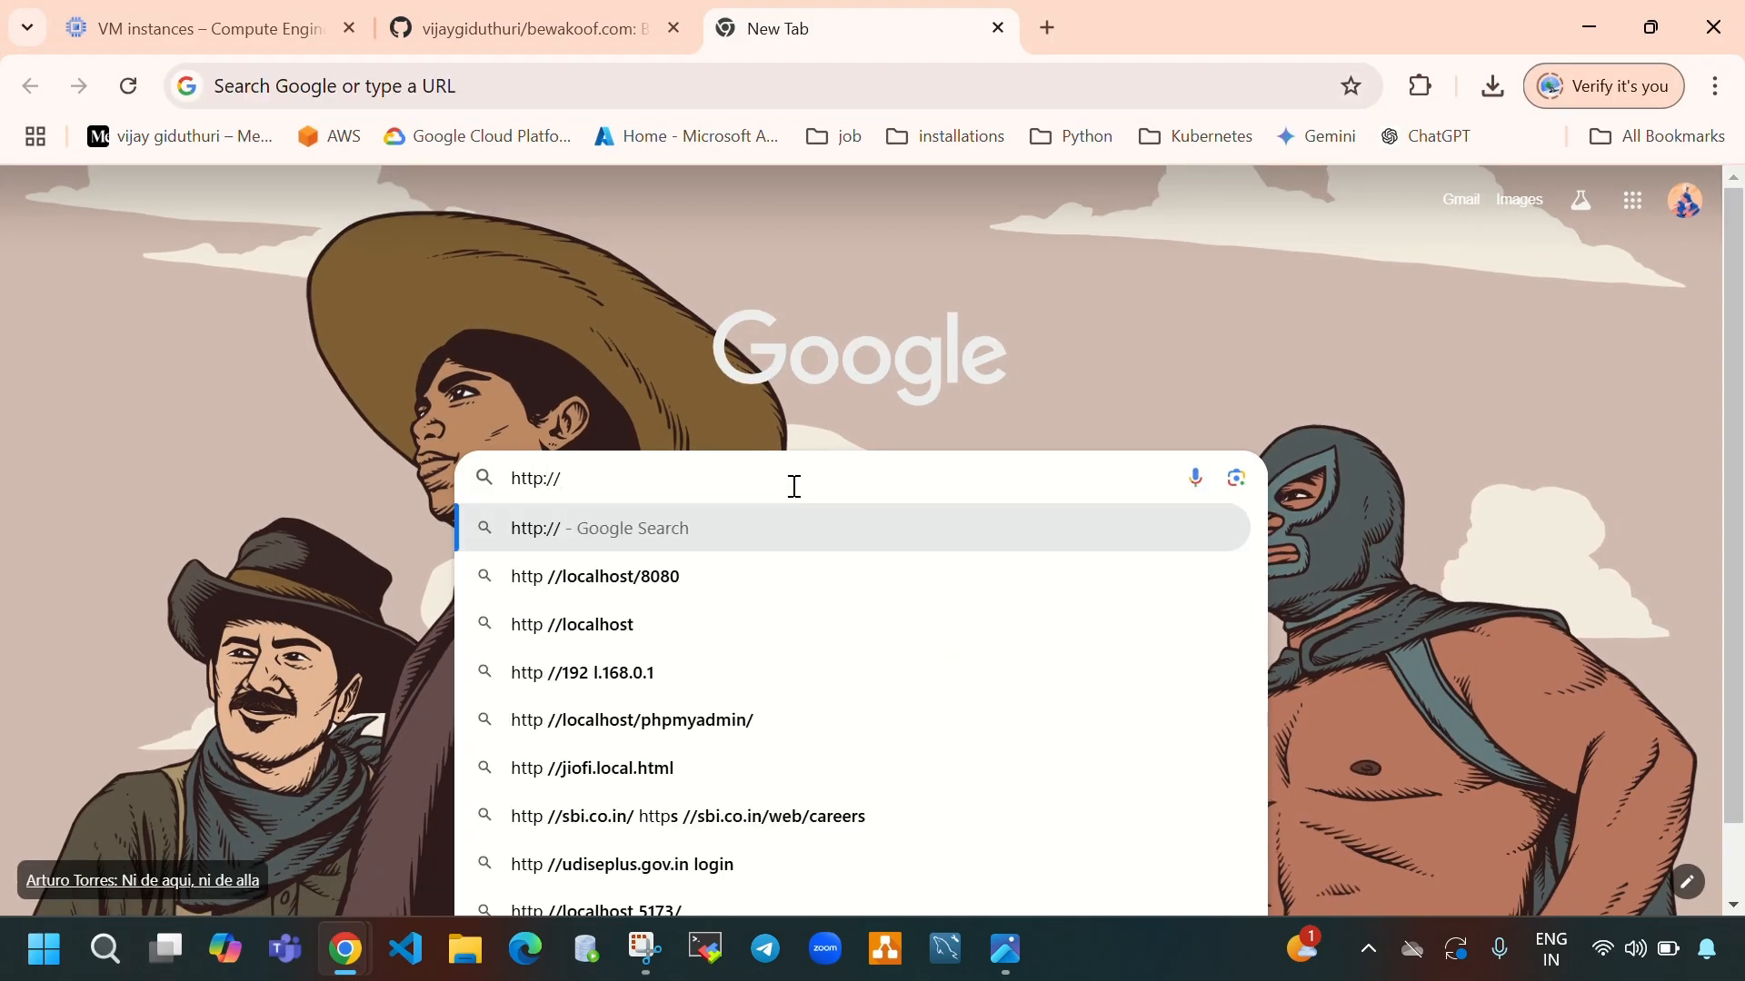
key(ctrl+v)
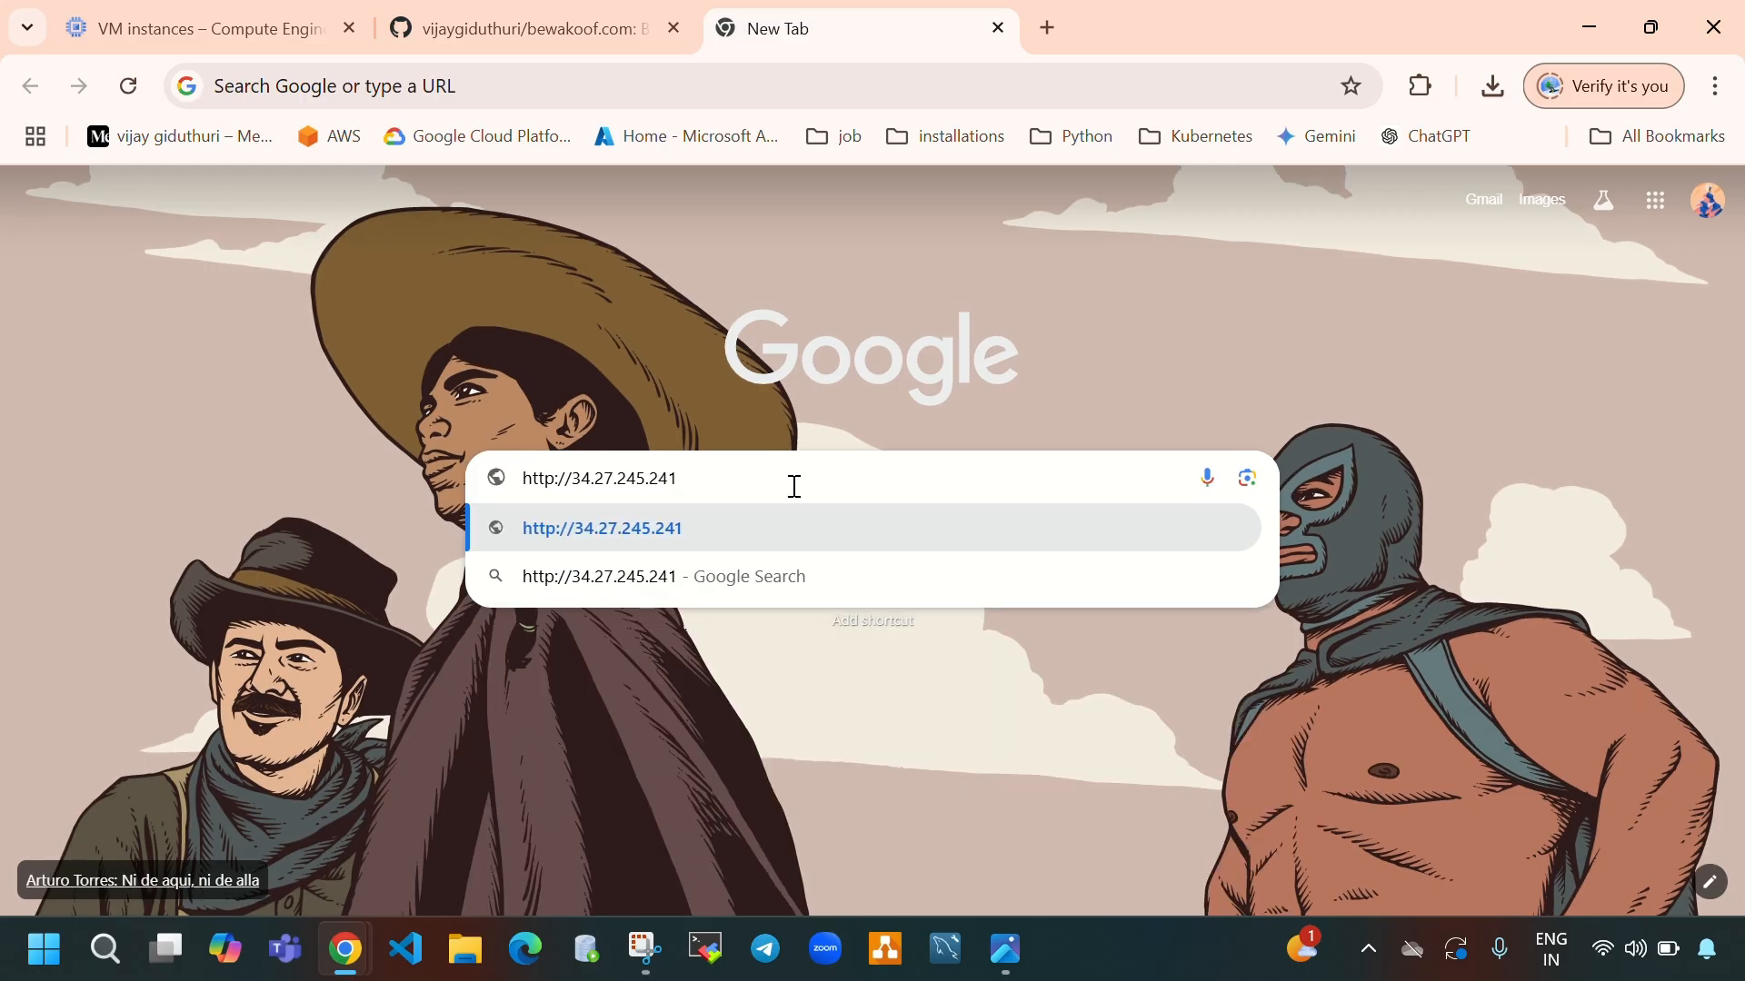
key(Return)
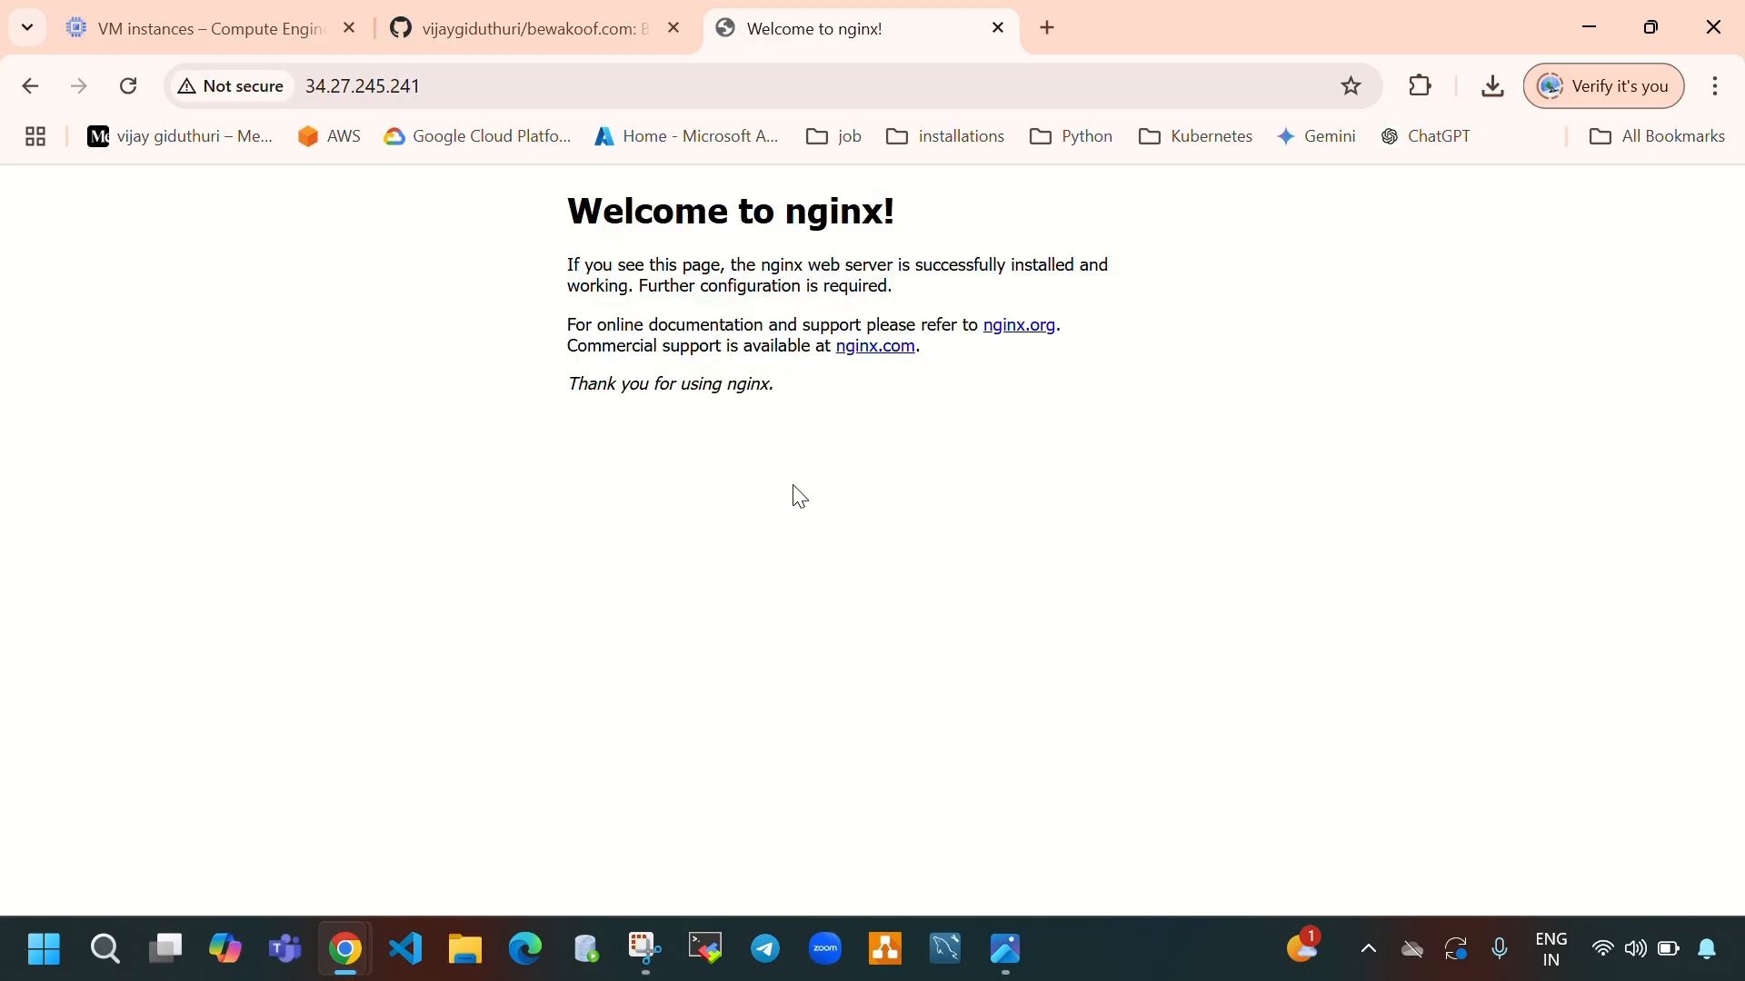
drag(569, 210, 916, 208)
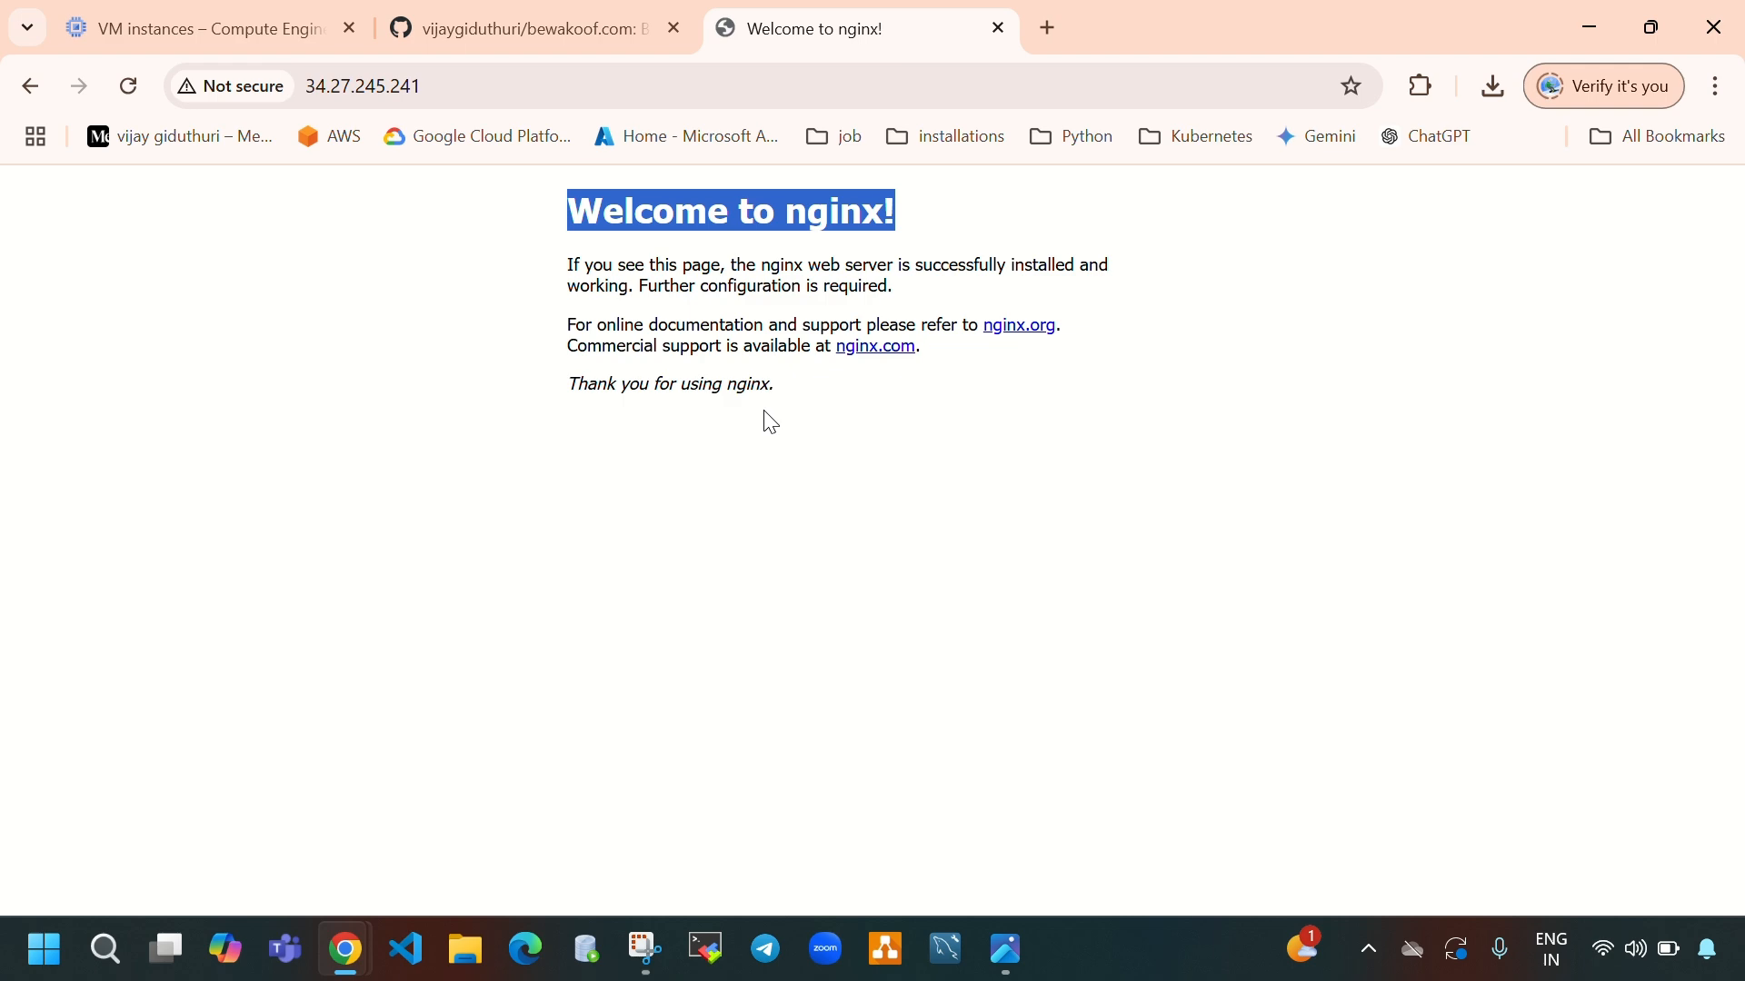
click(296, 29)
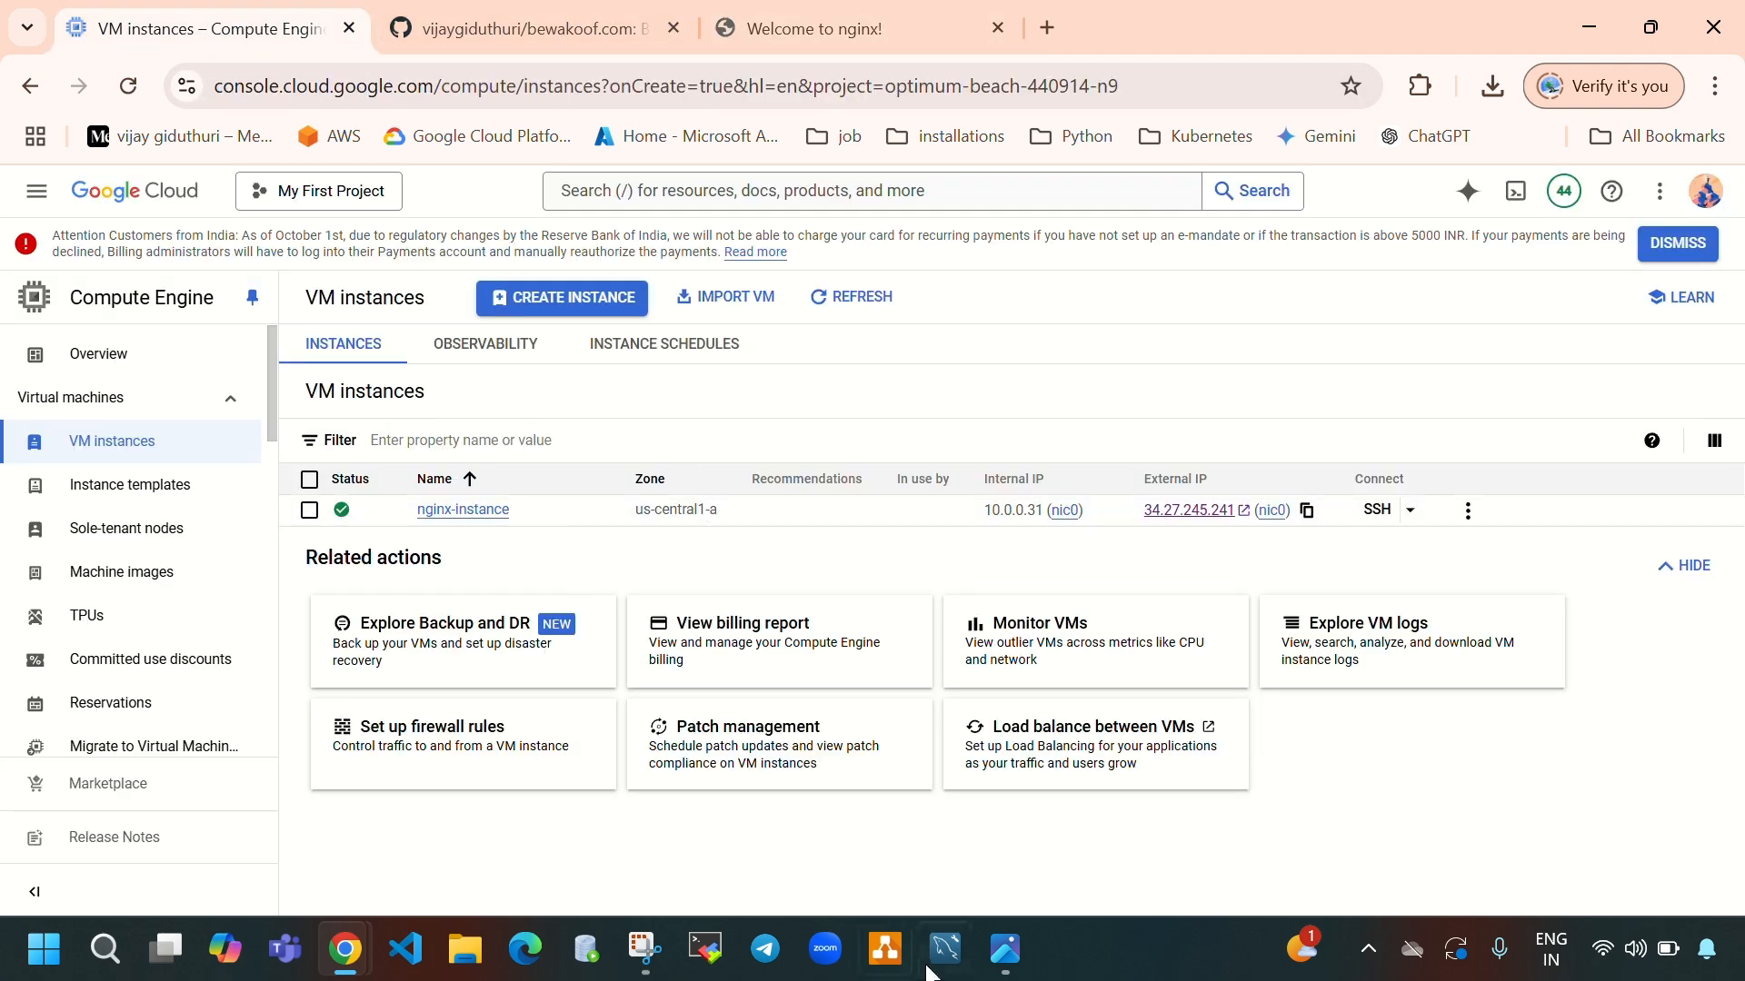
mouse_move(345, 949)
click(473, 838)
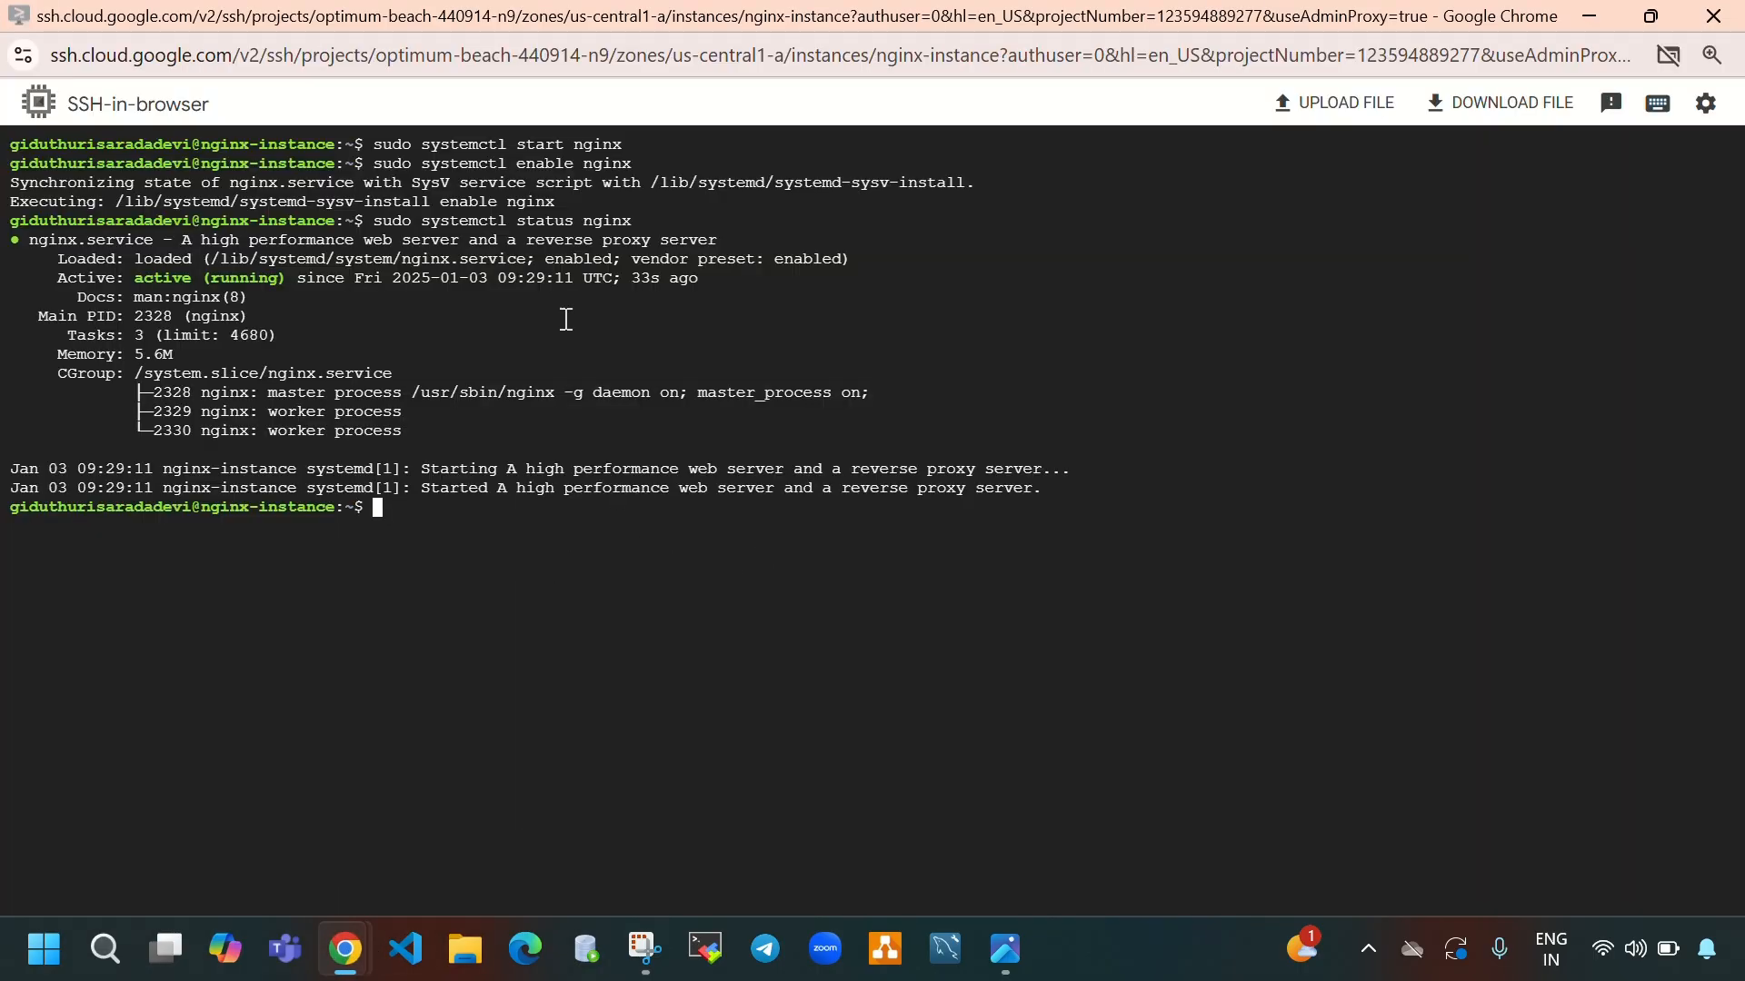
mouse_move(363, 956)
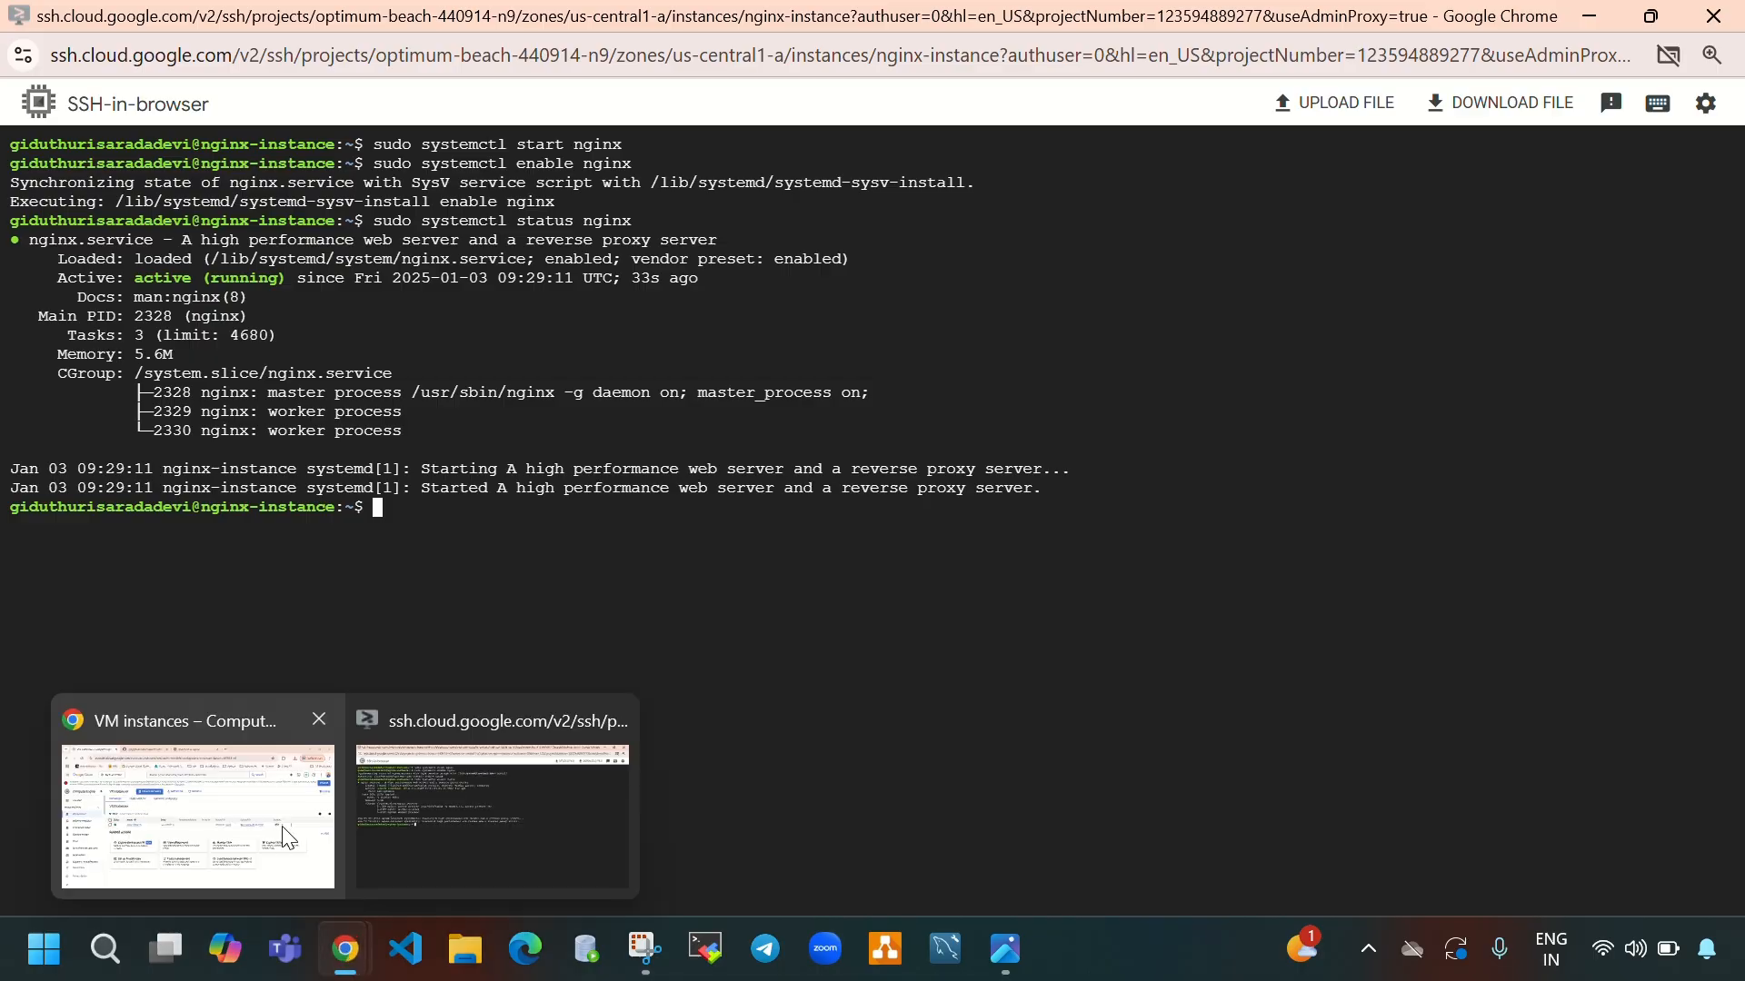
click(196, 796)
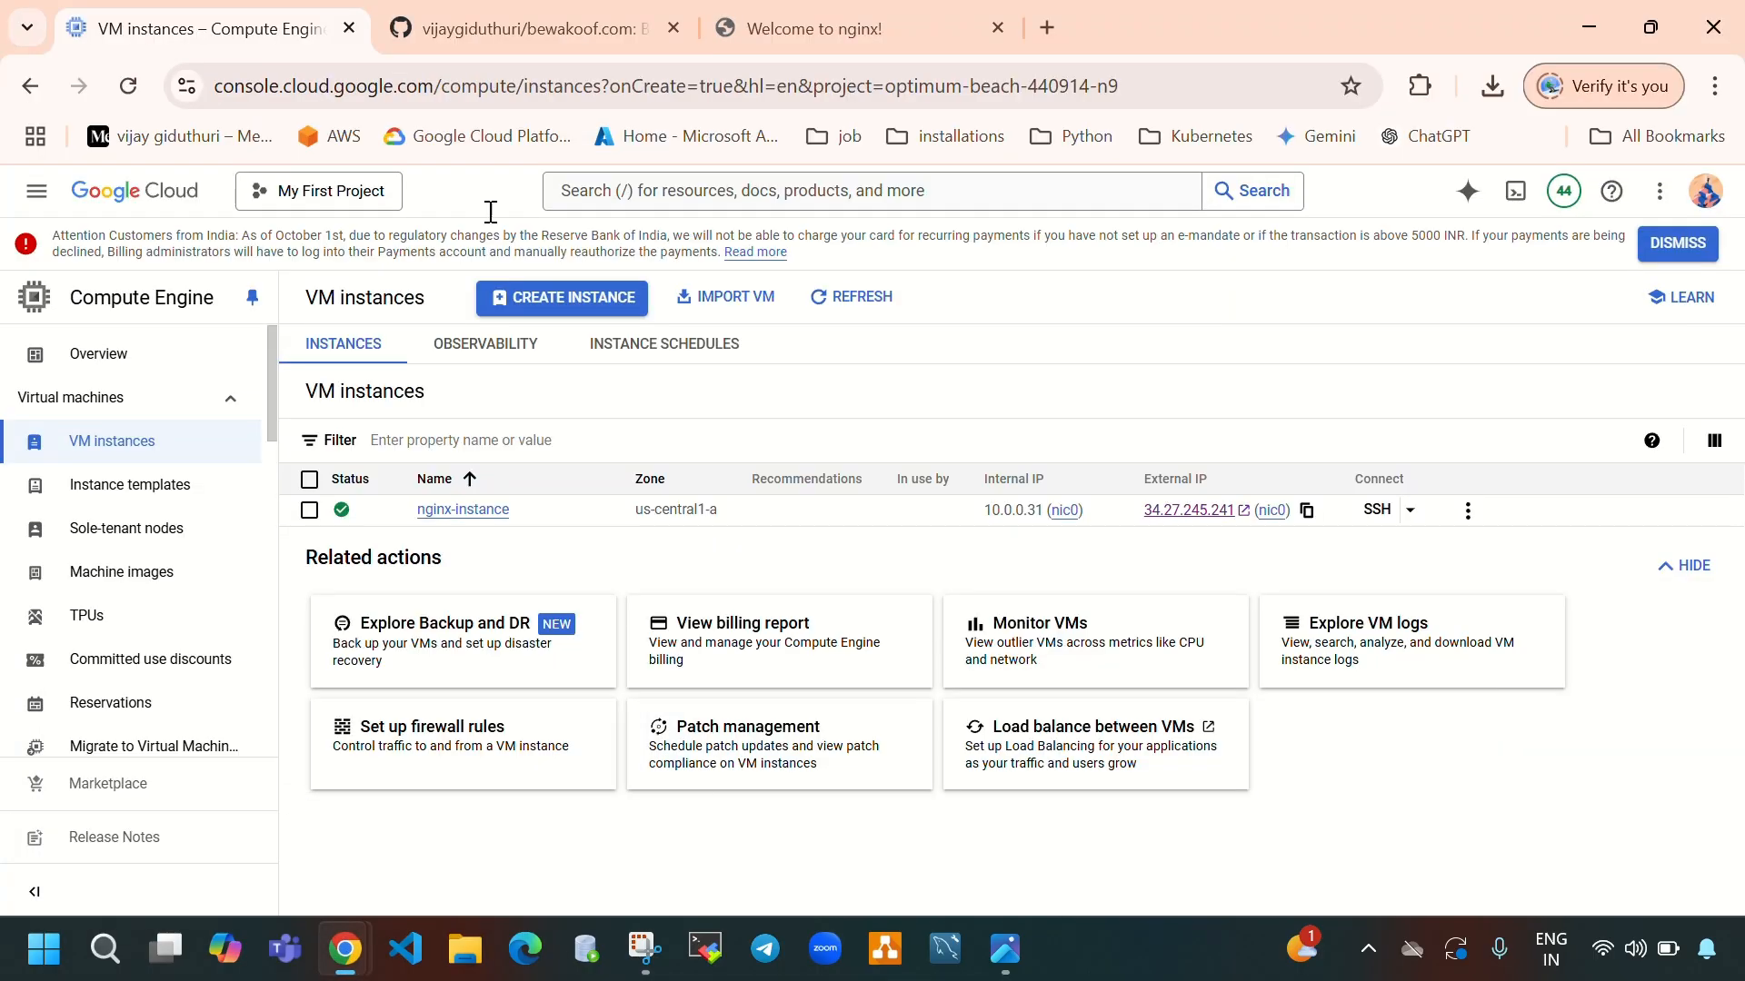
Step: Copy the HTTPS clone URL of the bewakoof.com repository on GitHub
click(518, 47)
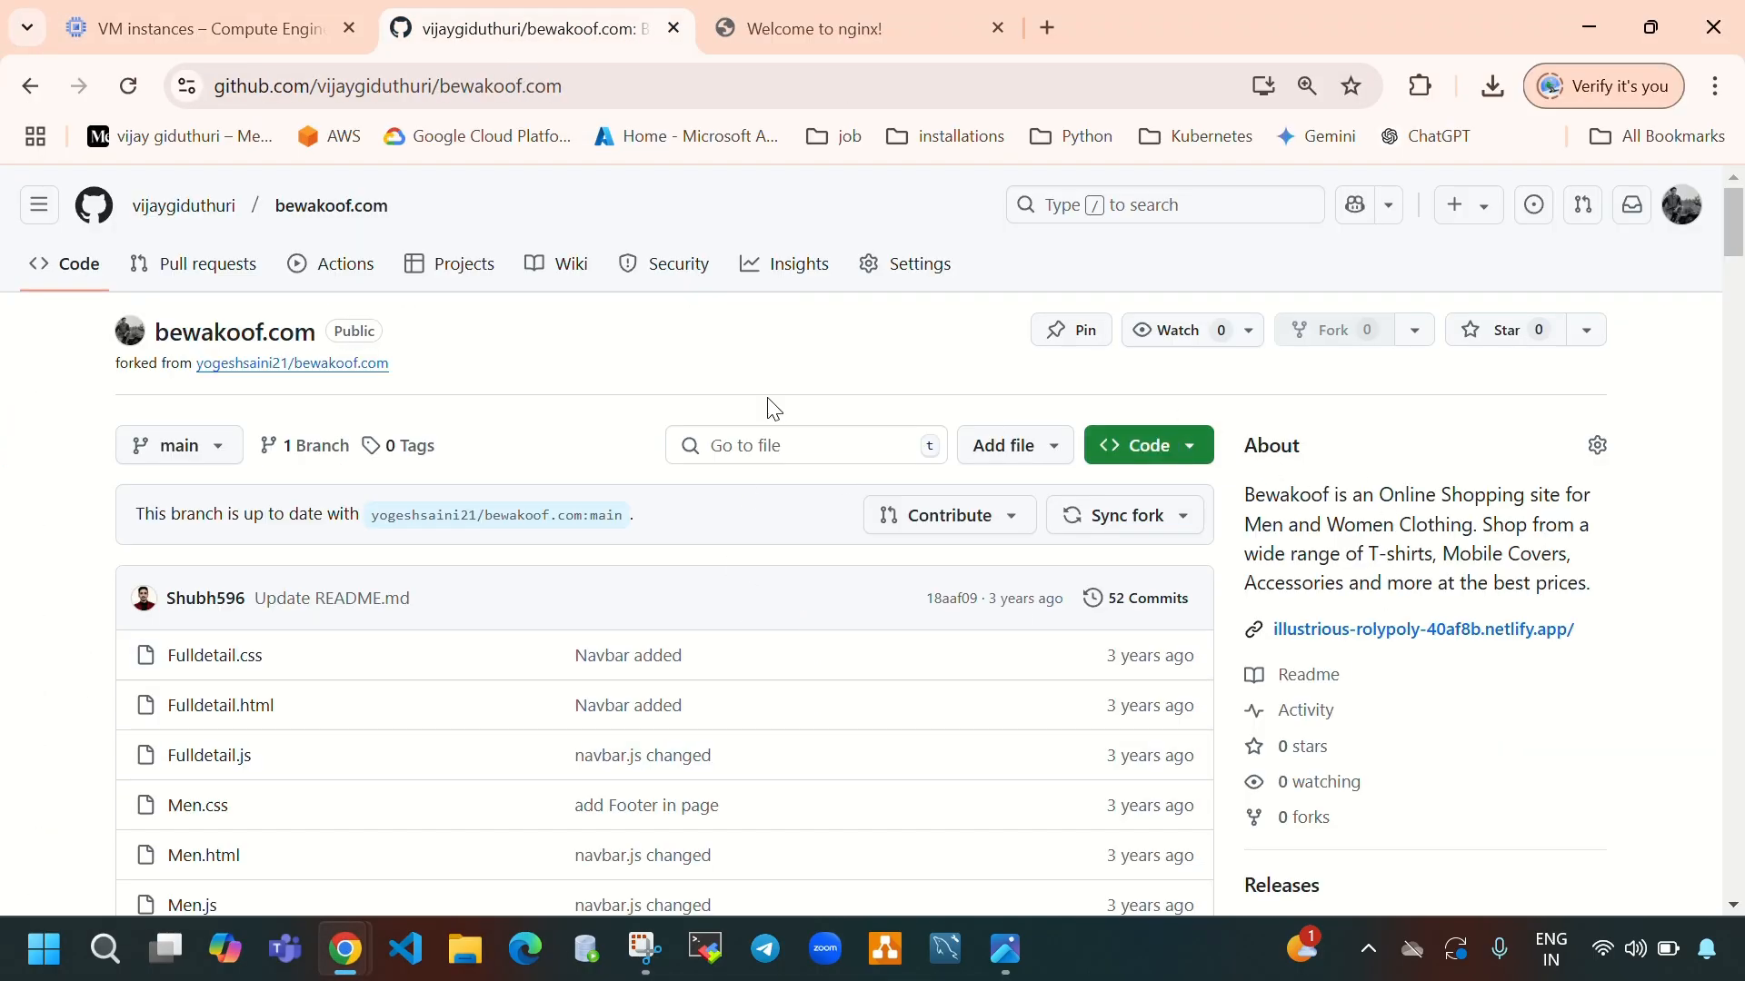
click(1137, 463)
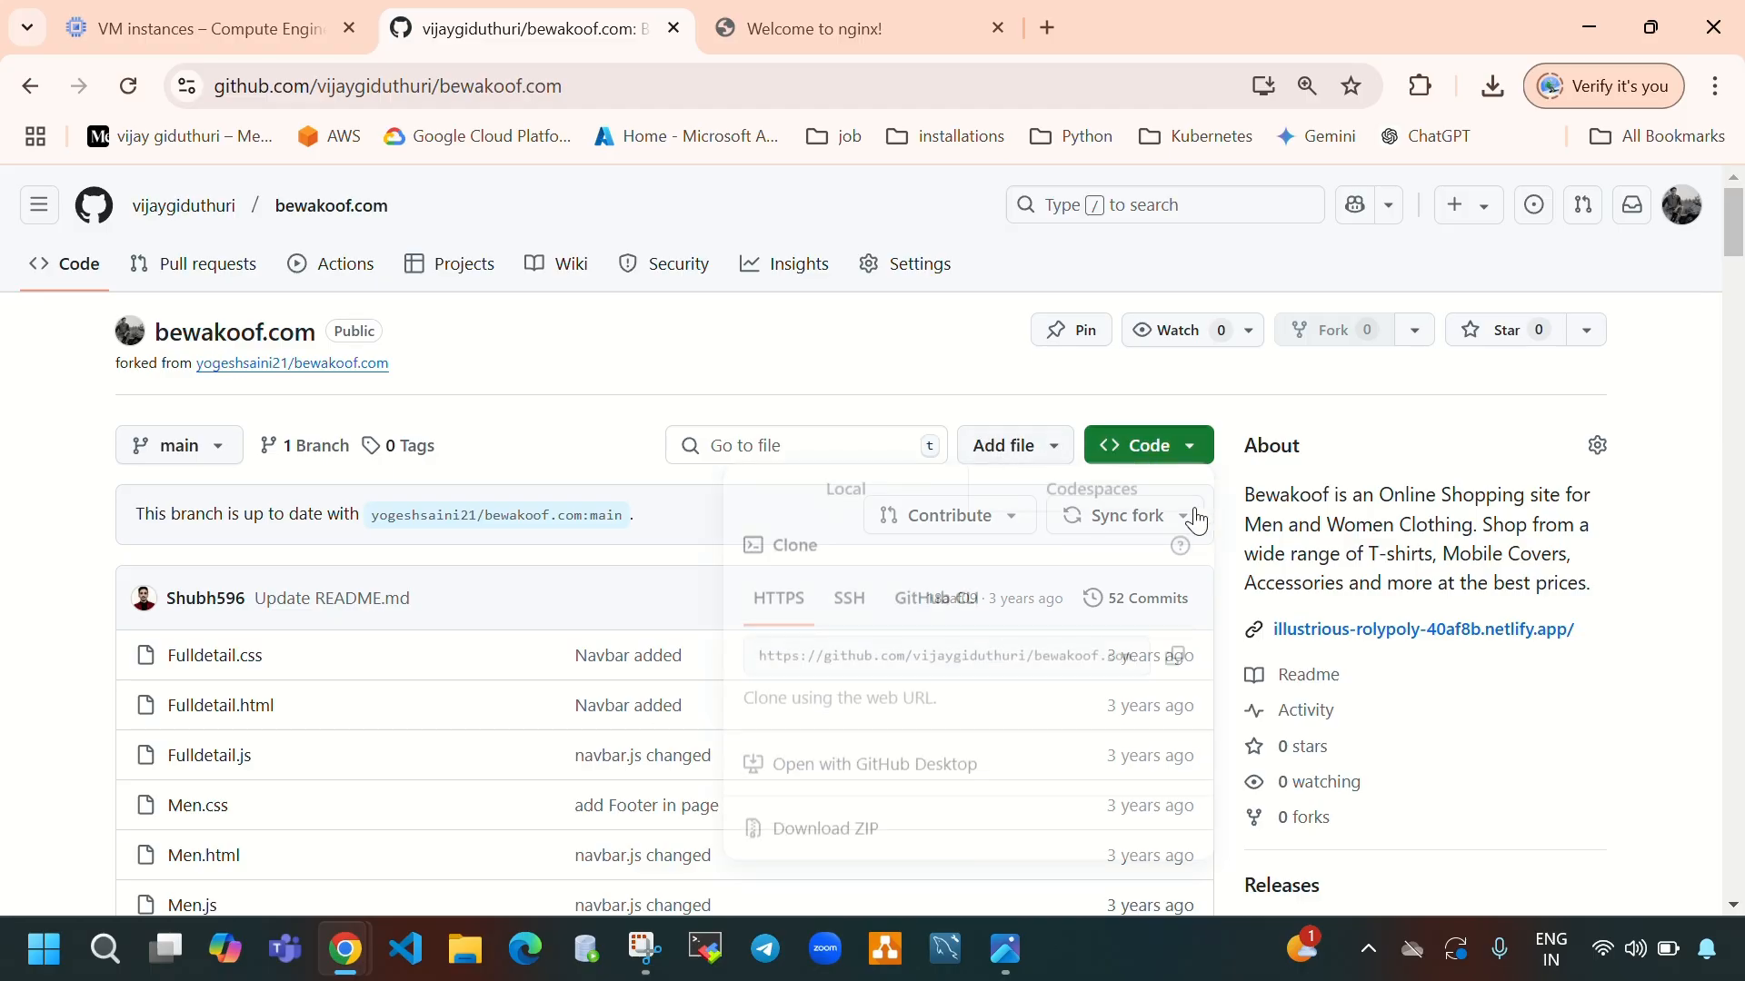
click(1176, 663)
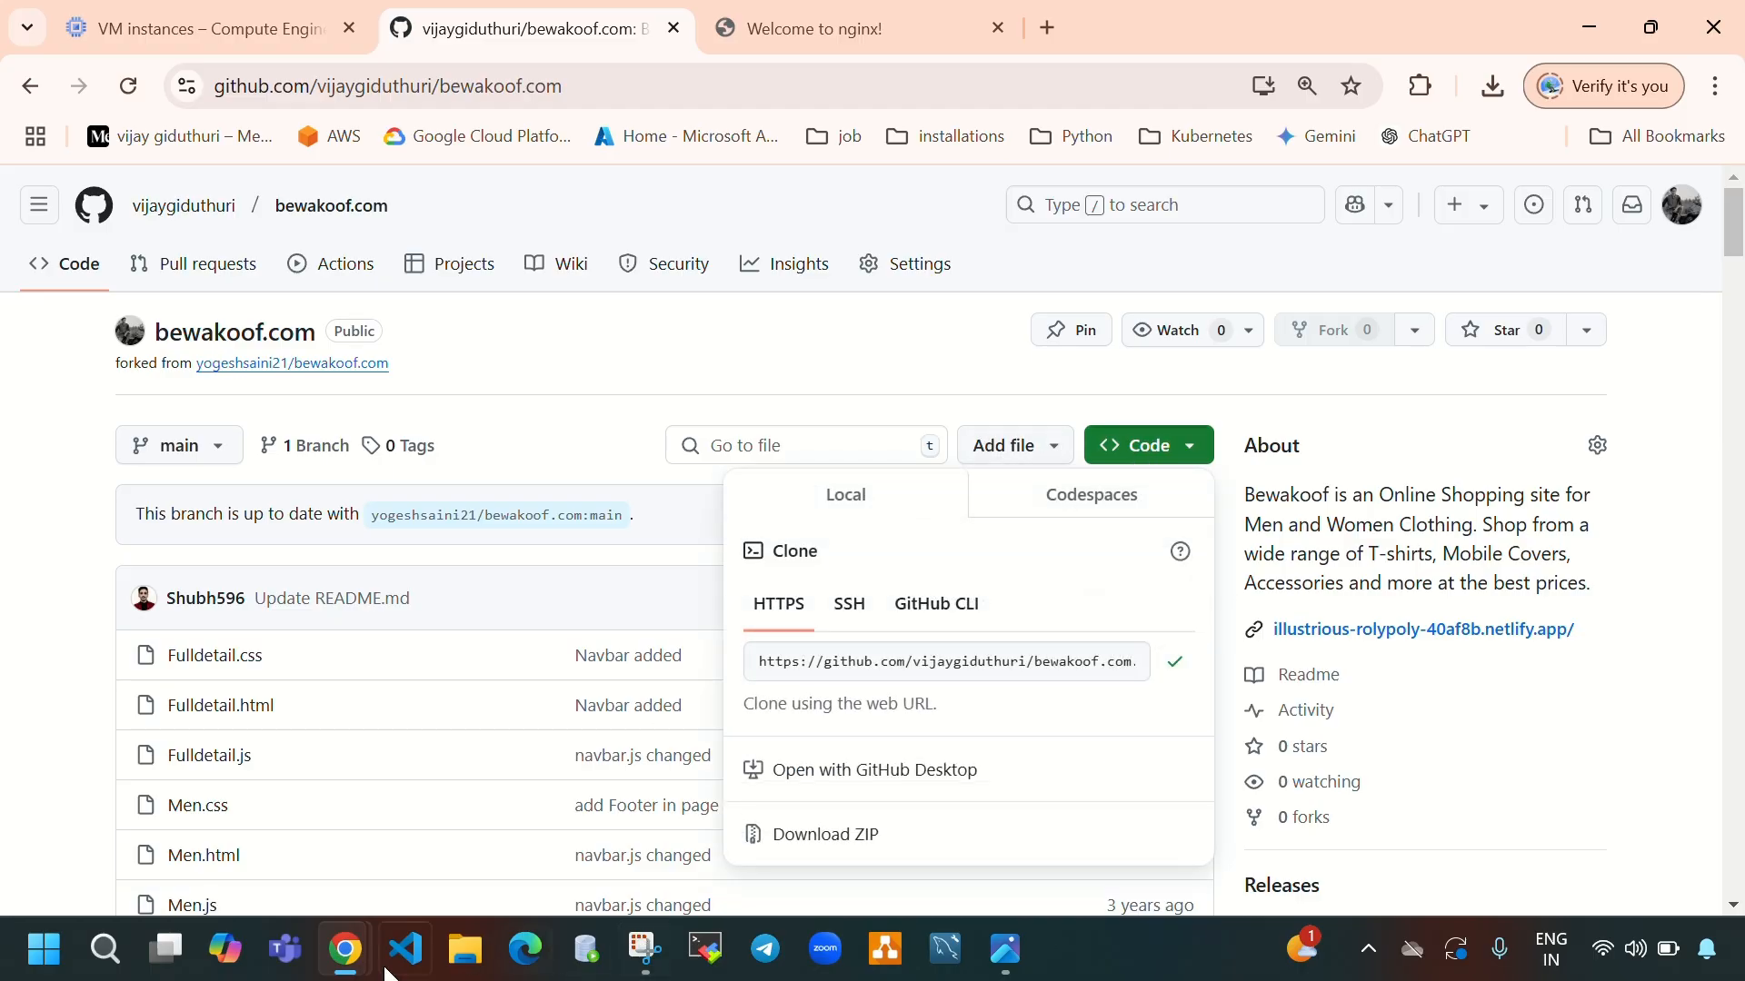
Step: List the home directory in the SSH terminal with "ls", and run "git clone" with the copied bewakoof.com repository URL
mouse_move(346, 950)
click(488, 805)
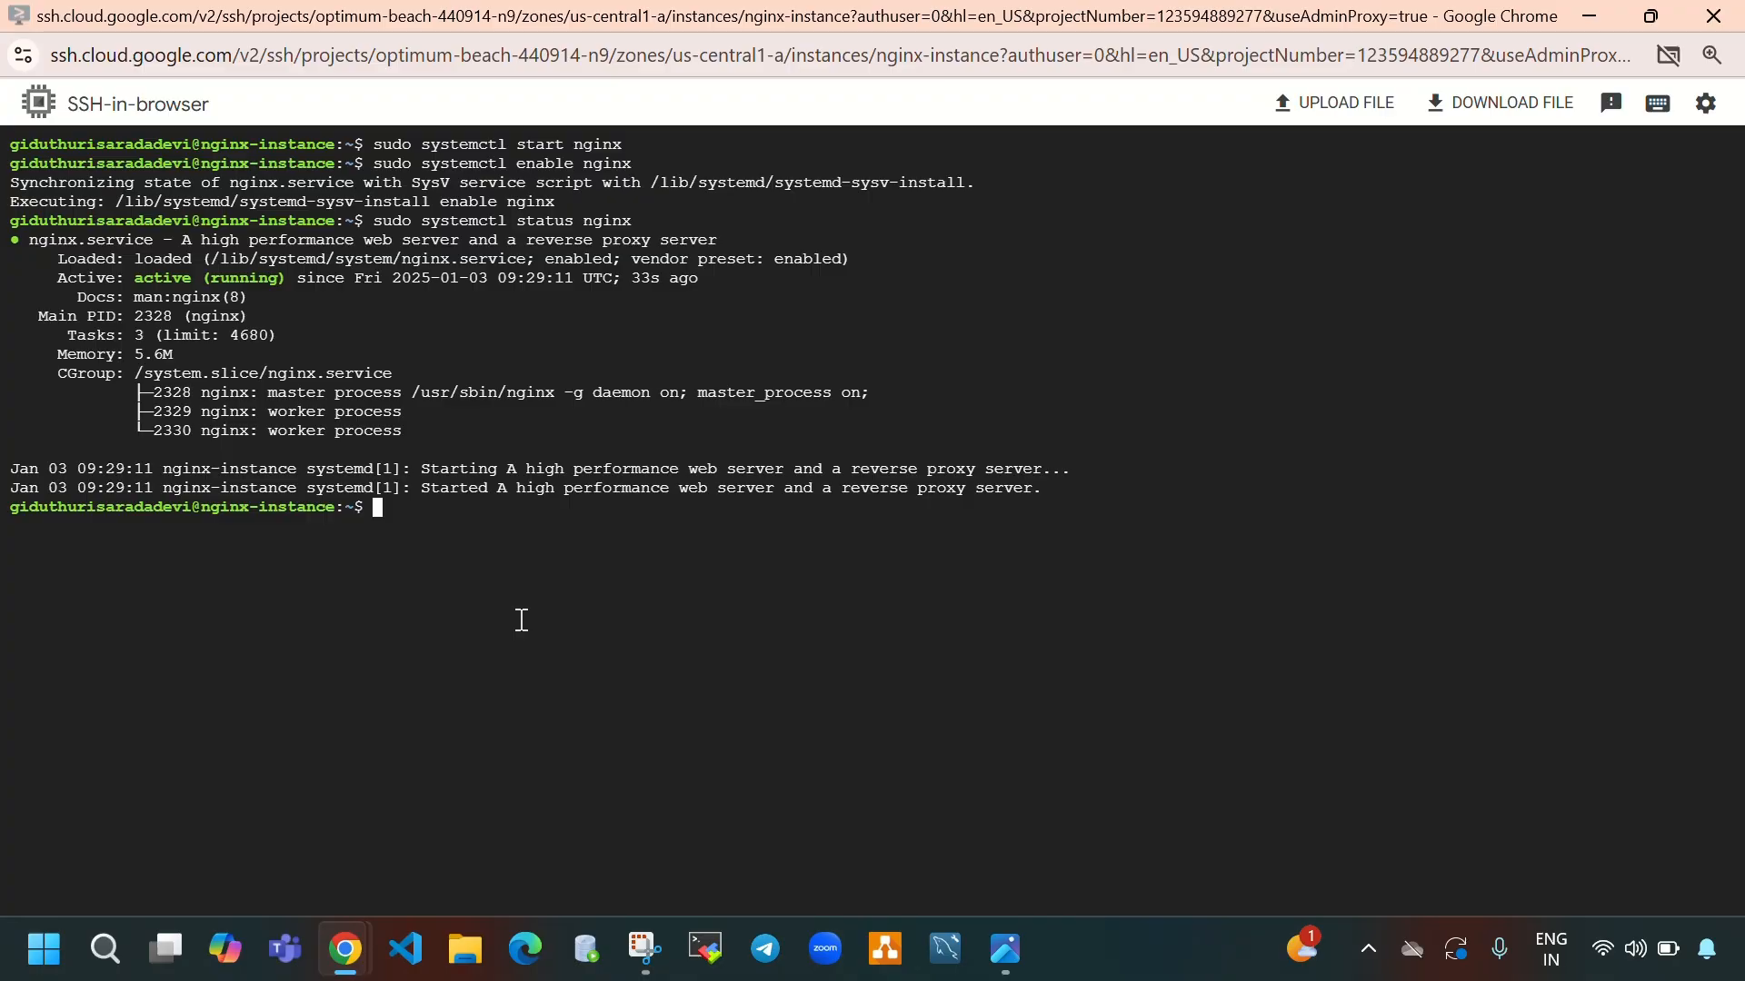
text(ls)
key(Return)
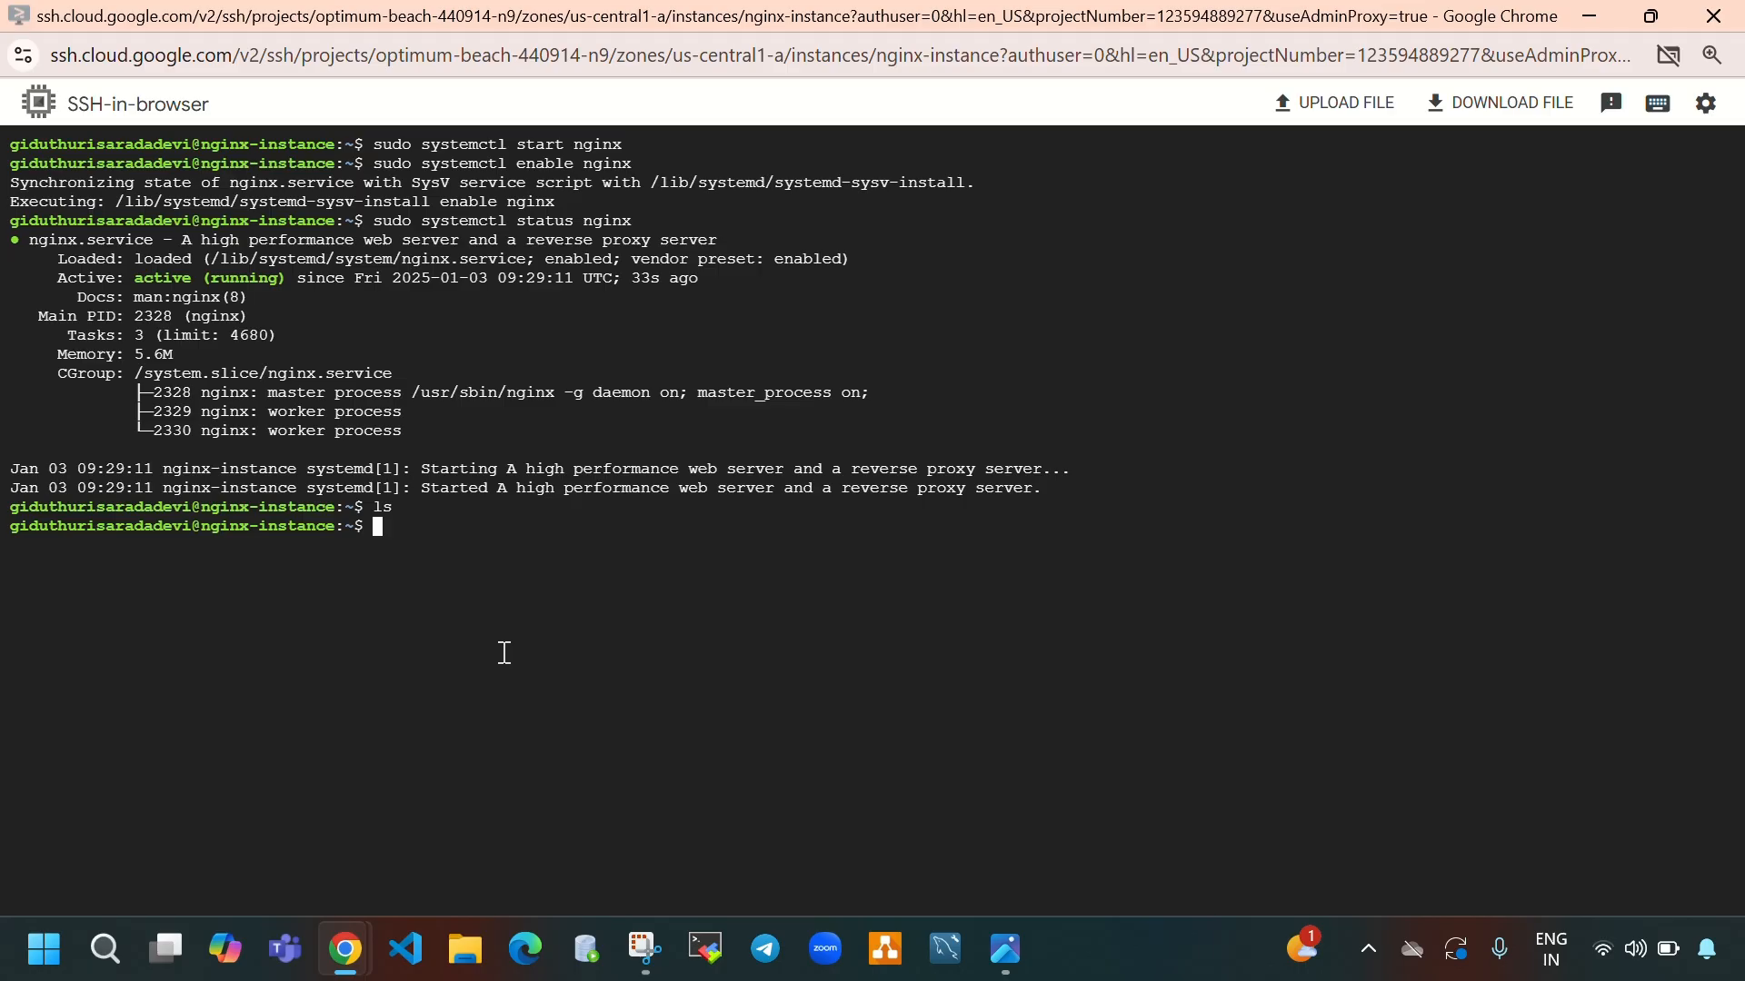
text(git clone)
right_click(477, 530)
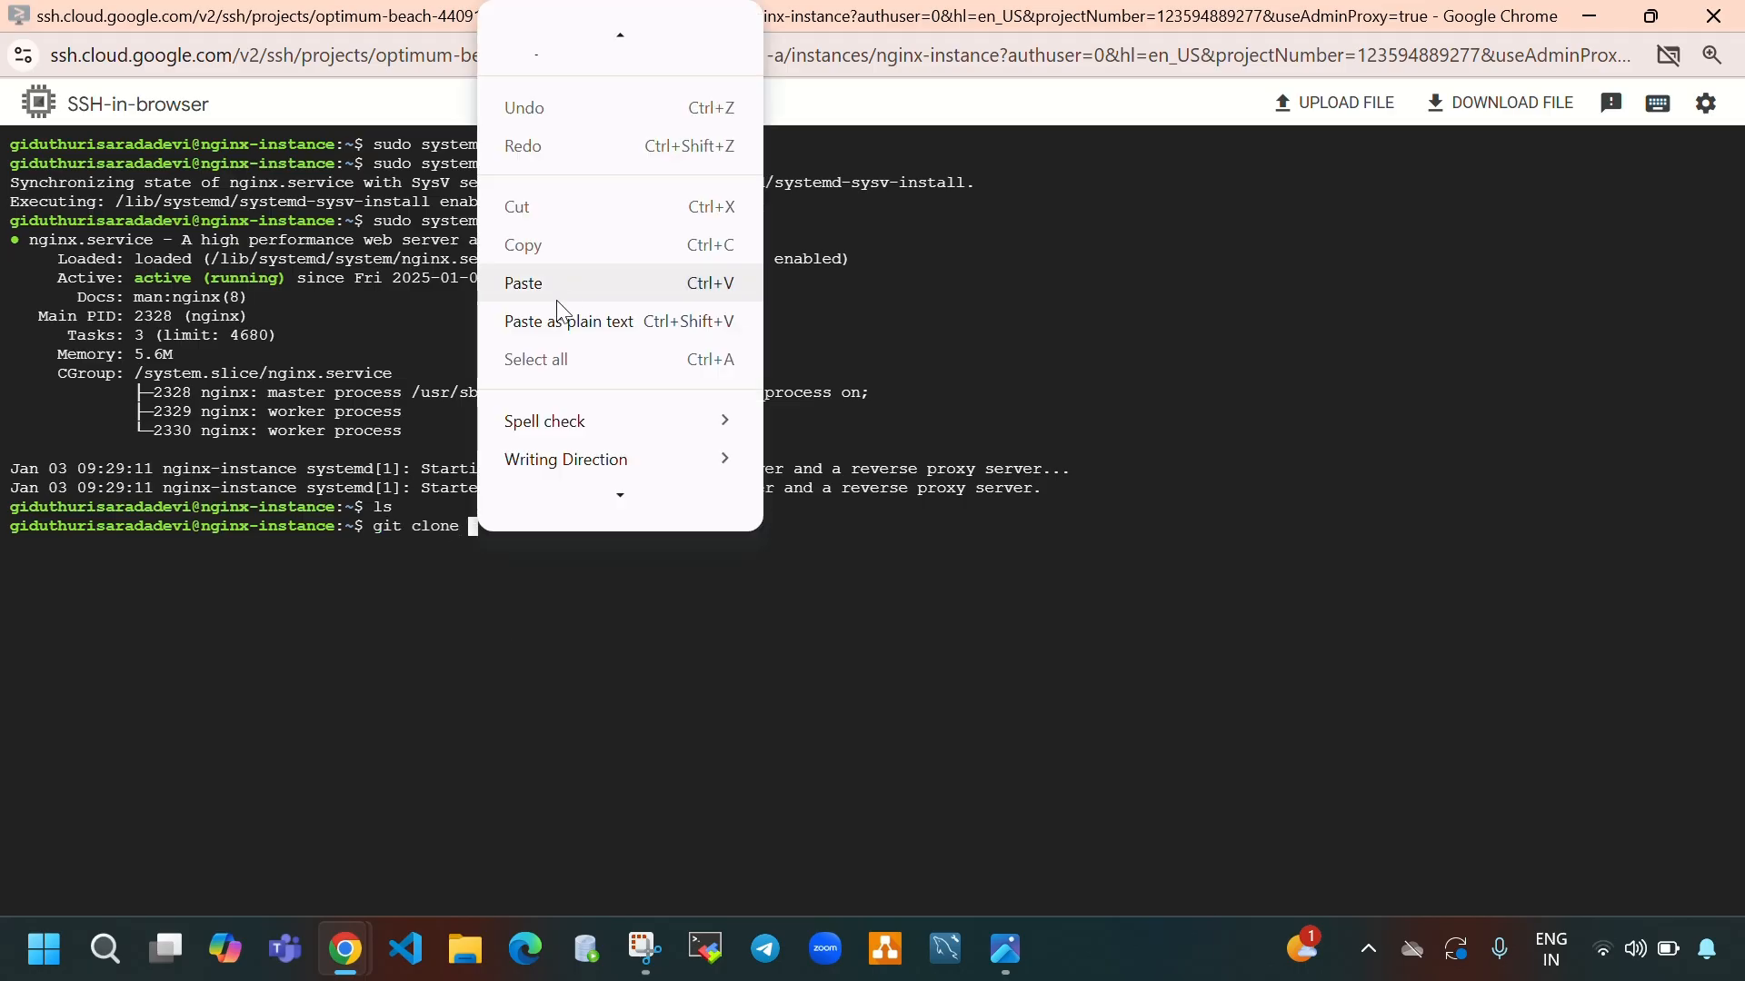
click(556, 294)
key(Return)
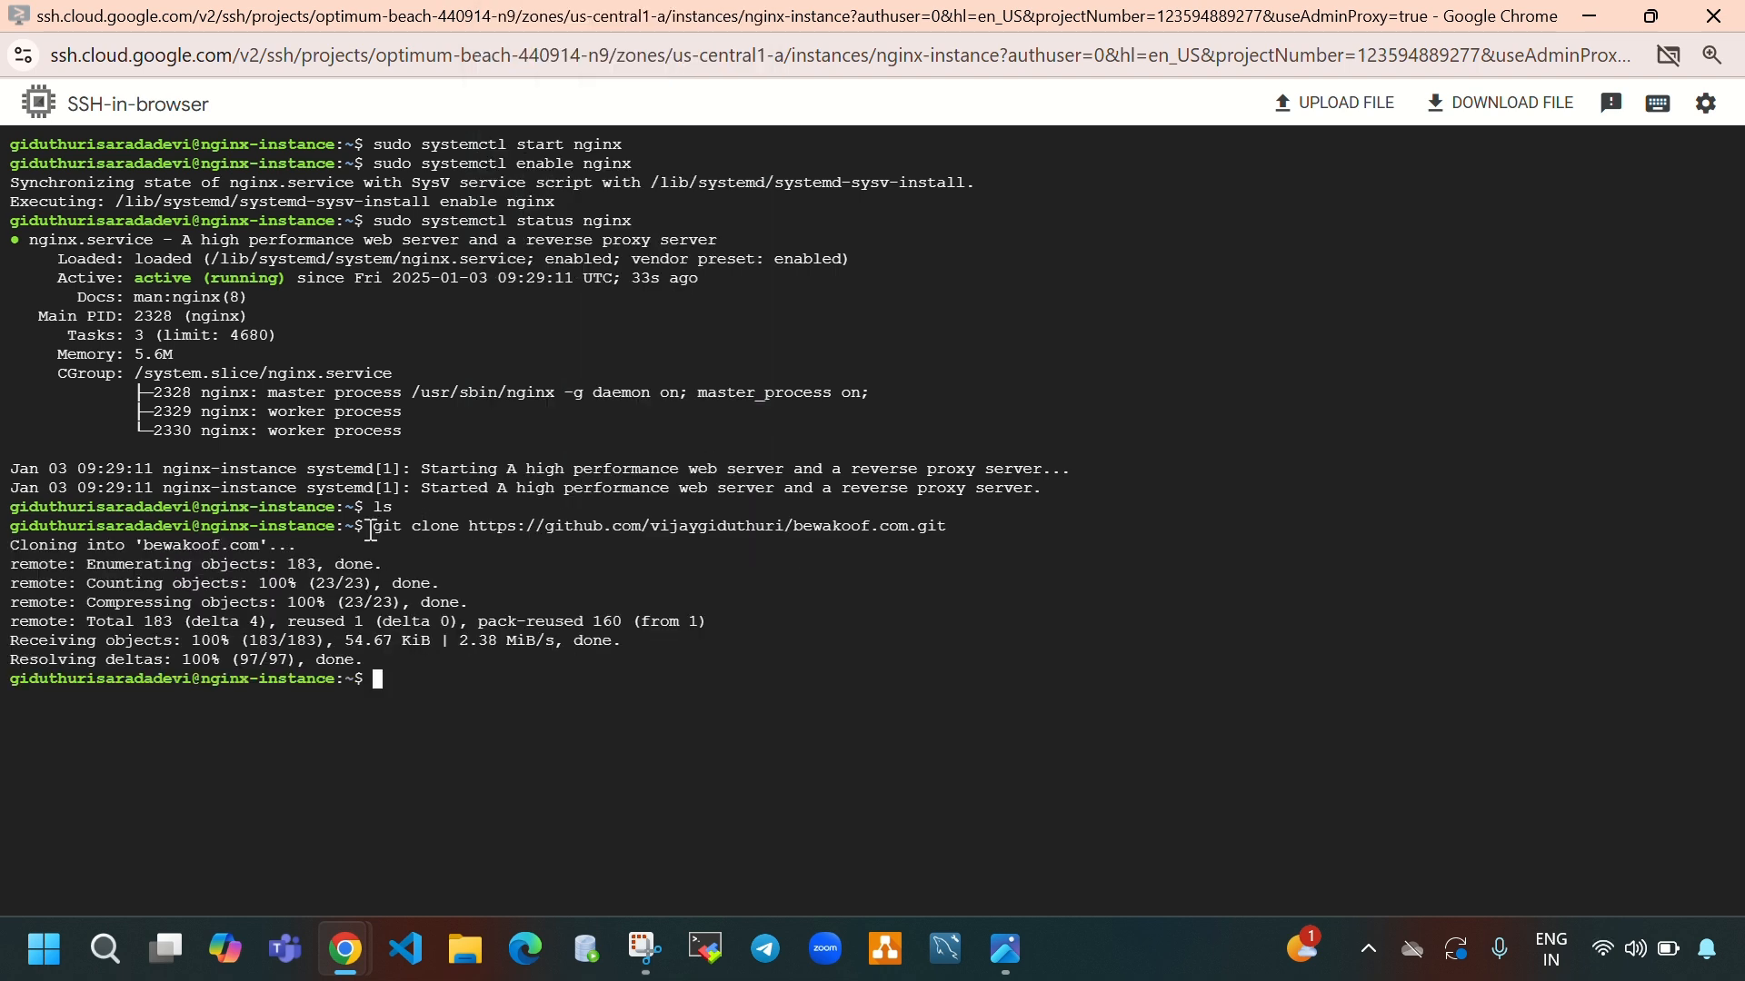
drag(368, 526, 459, 527)
click(527, 699)
Step: List the home directory to check the clone, and change into it with "cd bewakoof.com/"
text(ls)
key(Return)
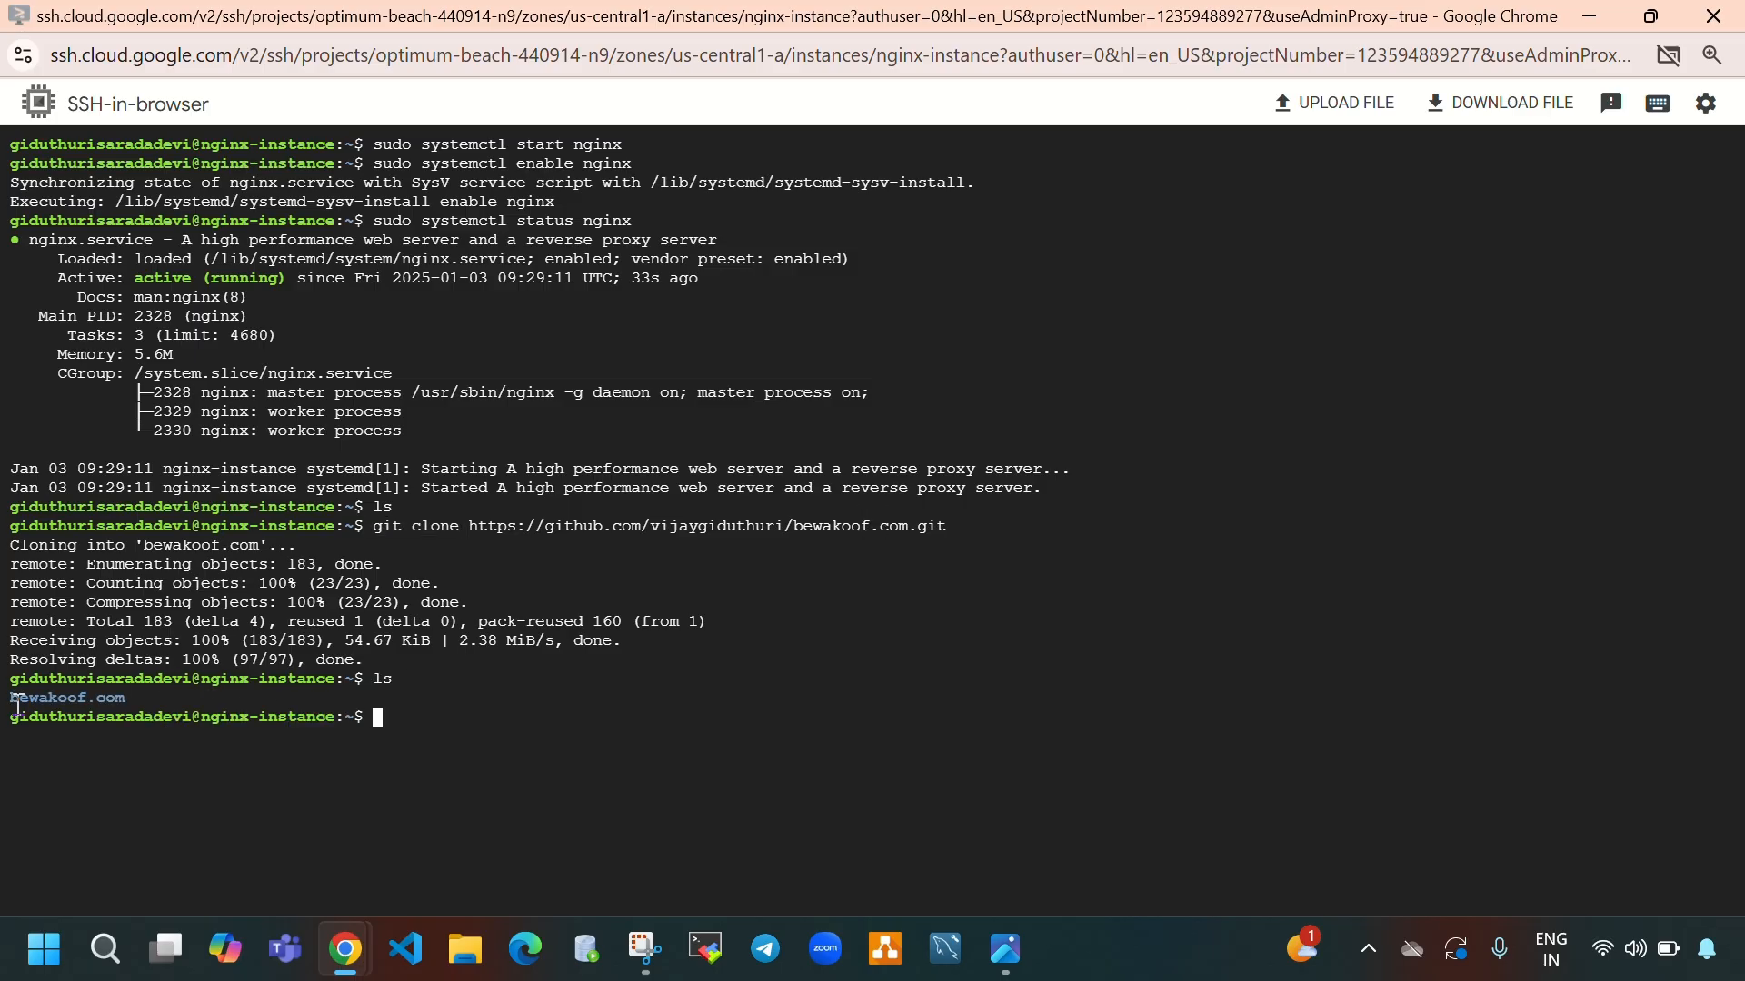
drag(17, 705, 127, 701)
click(591, 712)
text(cd bewakoof.com/)
key(Return)
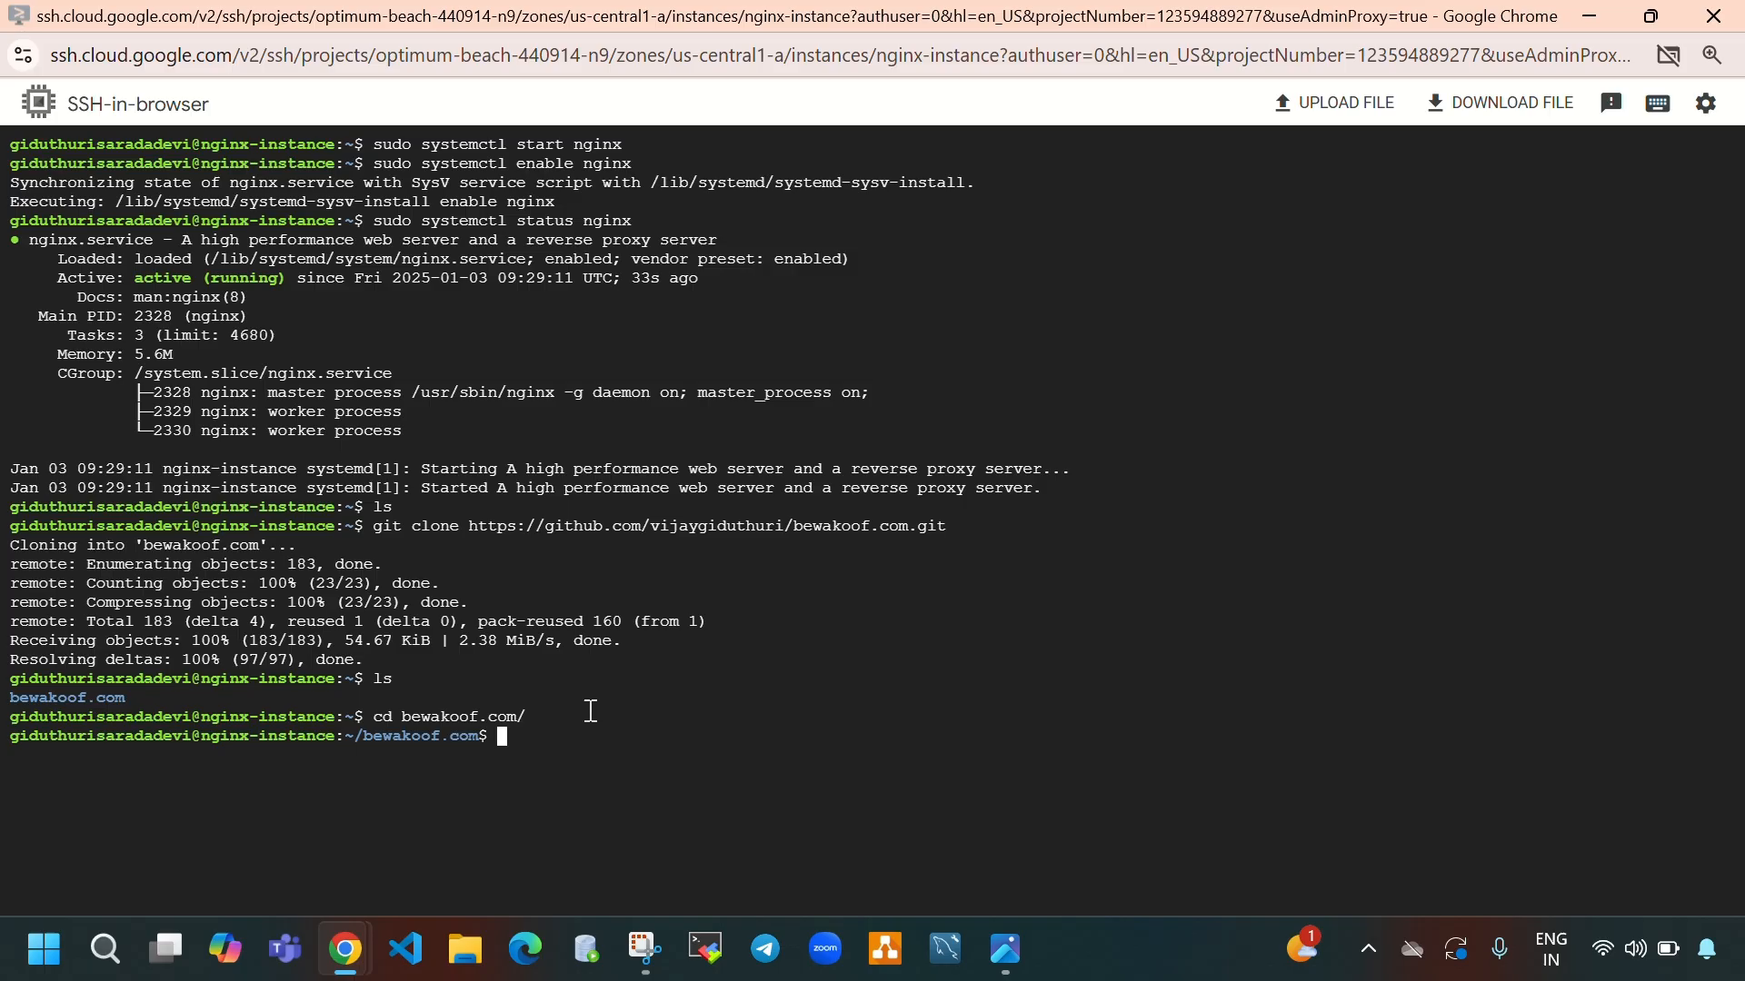
Step: List the cloned project's files with "ls", then clear the terminal and list them again
text(ls)
key(Return)
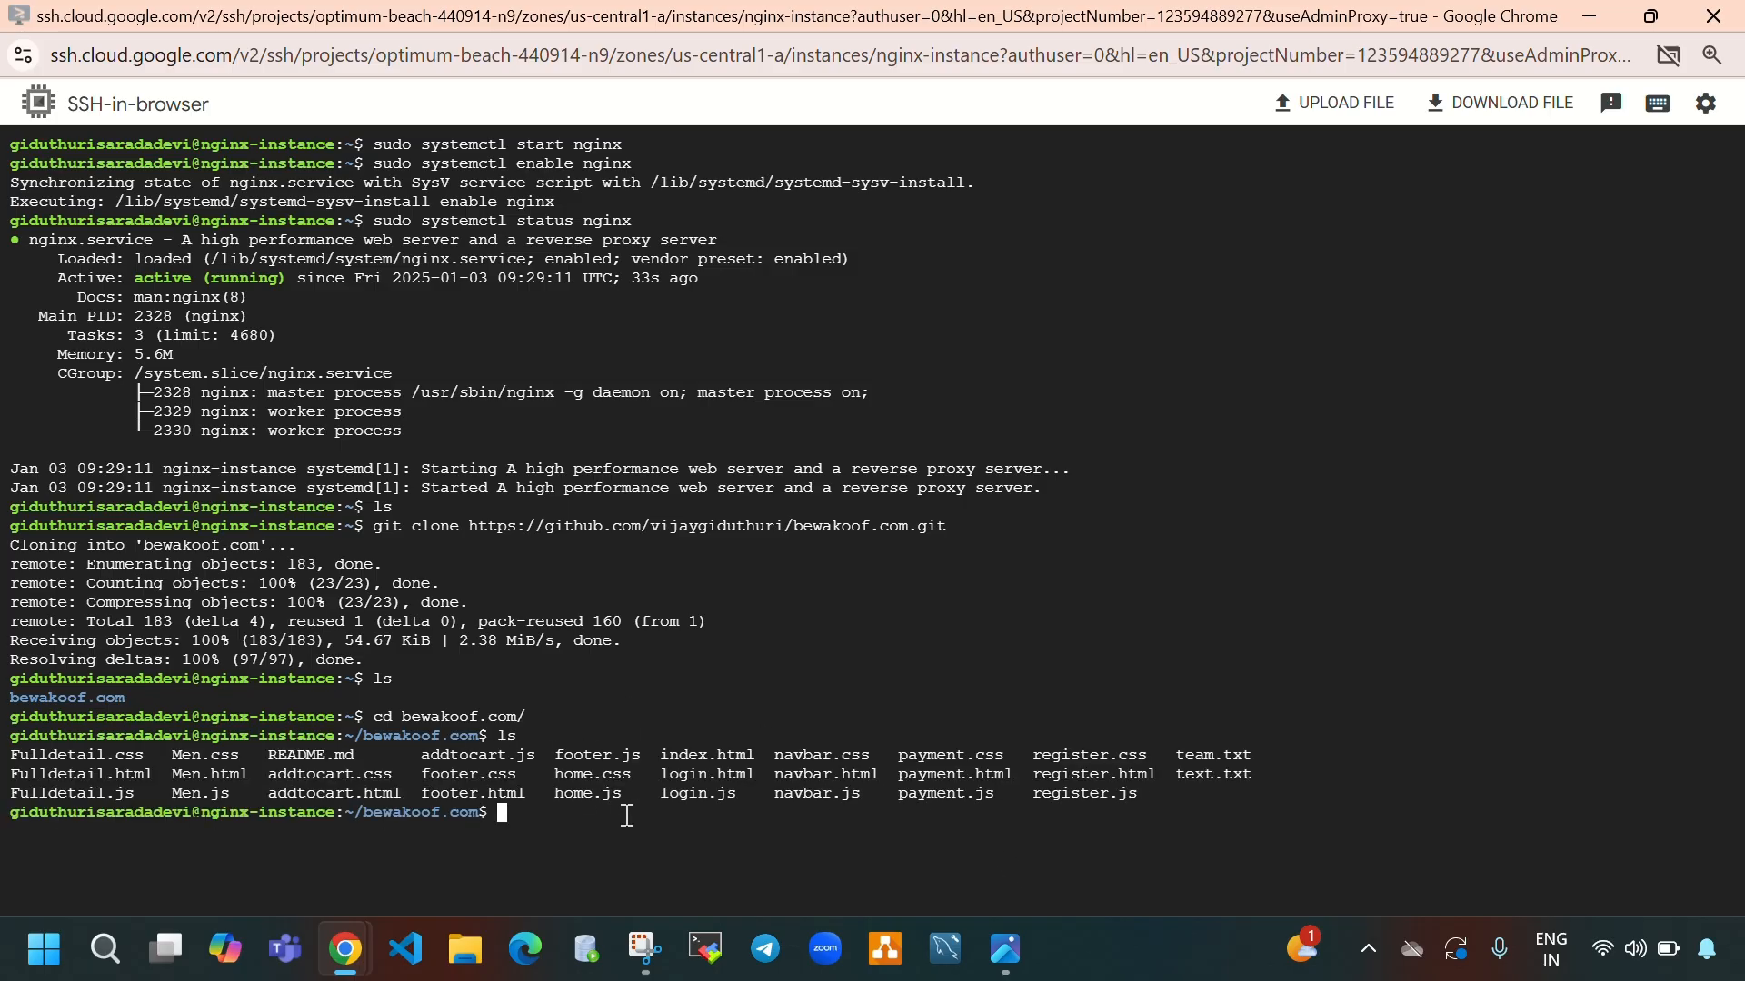
key(ctrl+l)
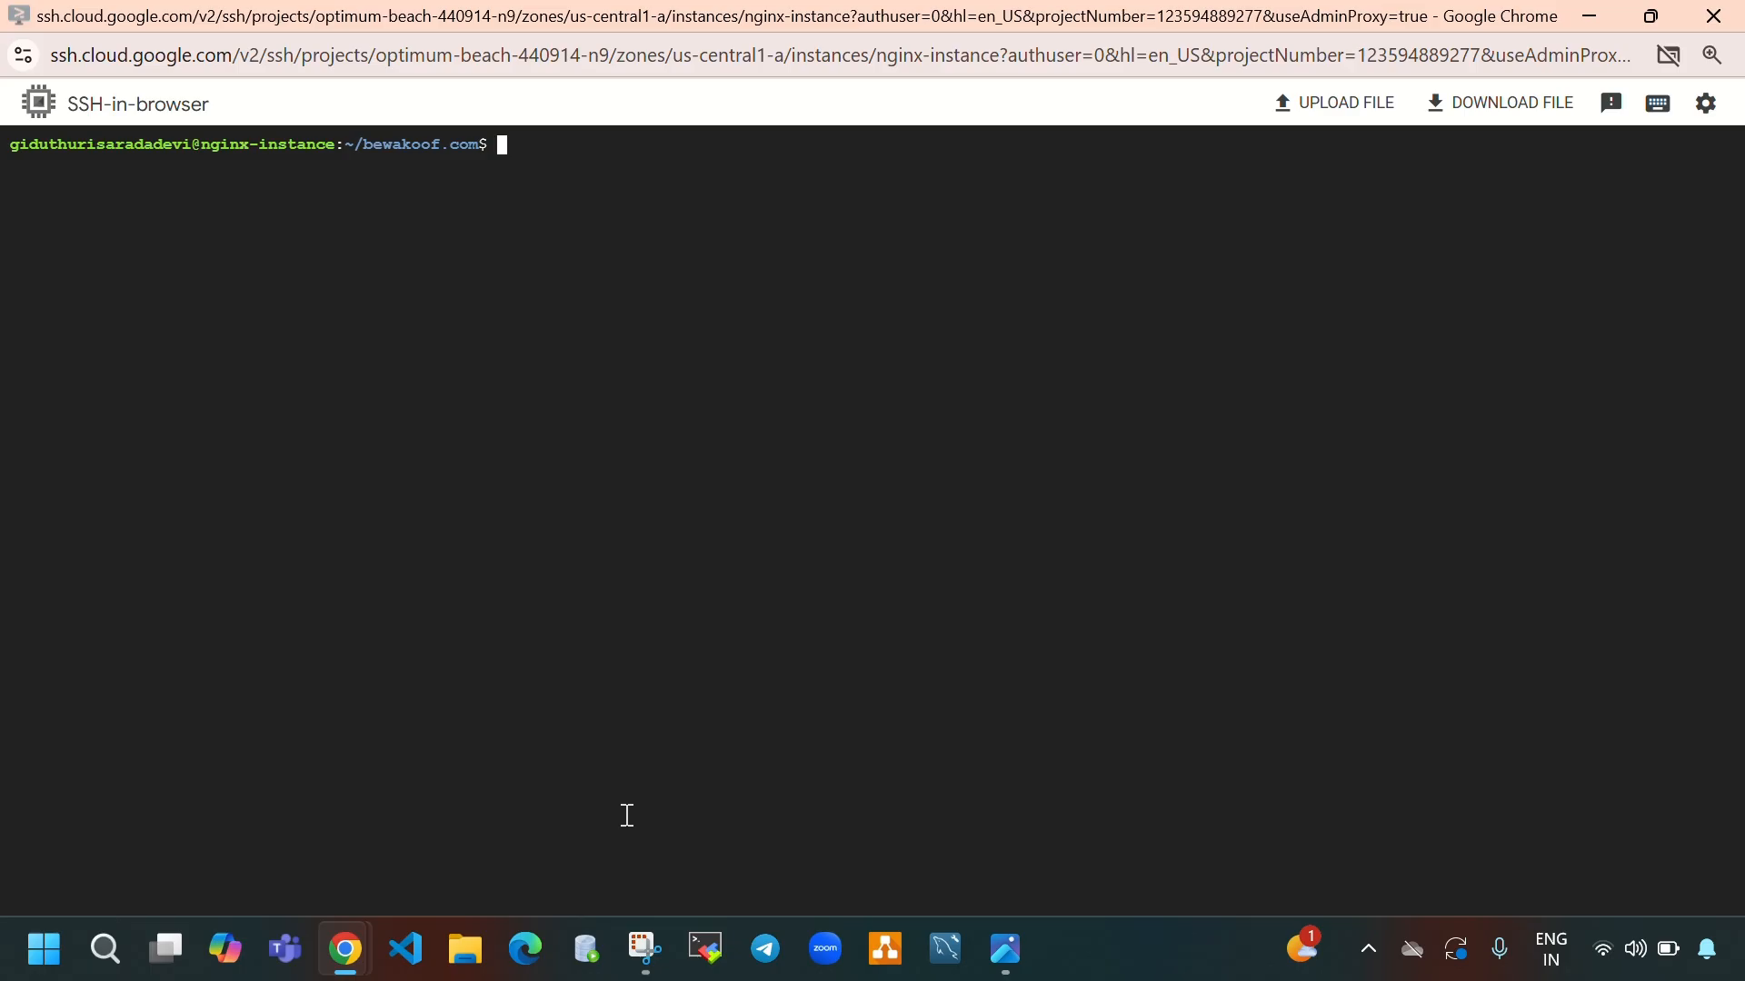
text(ls)
key(Return)
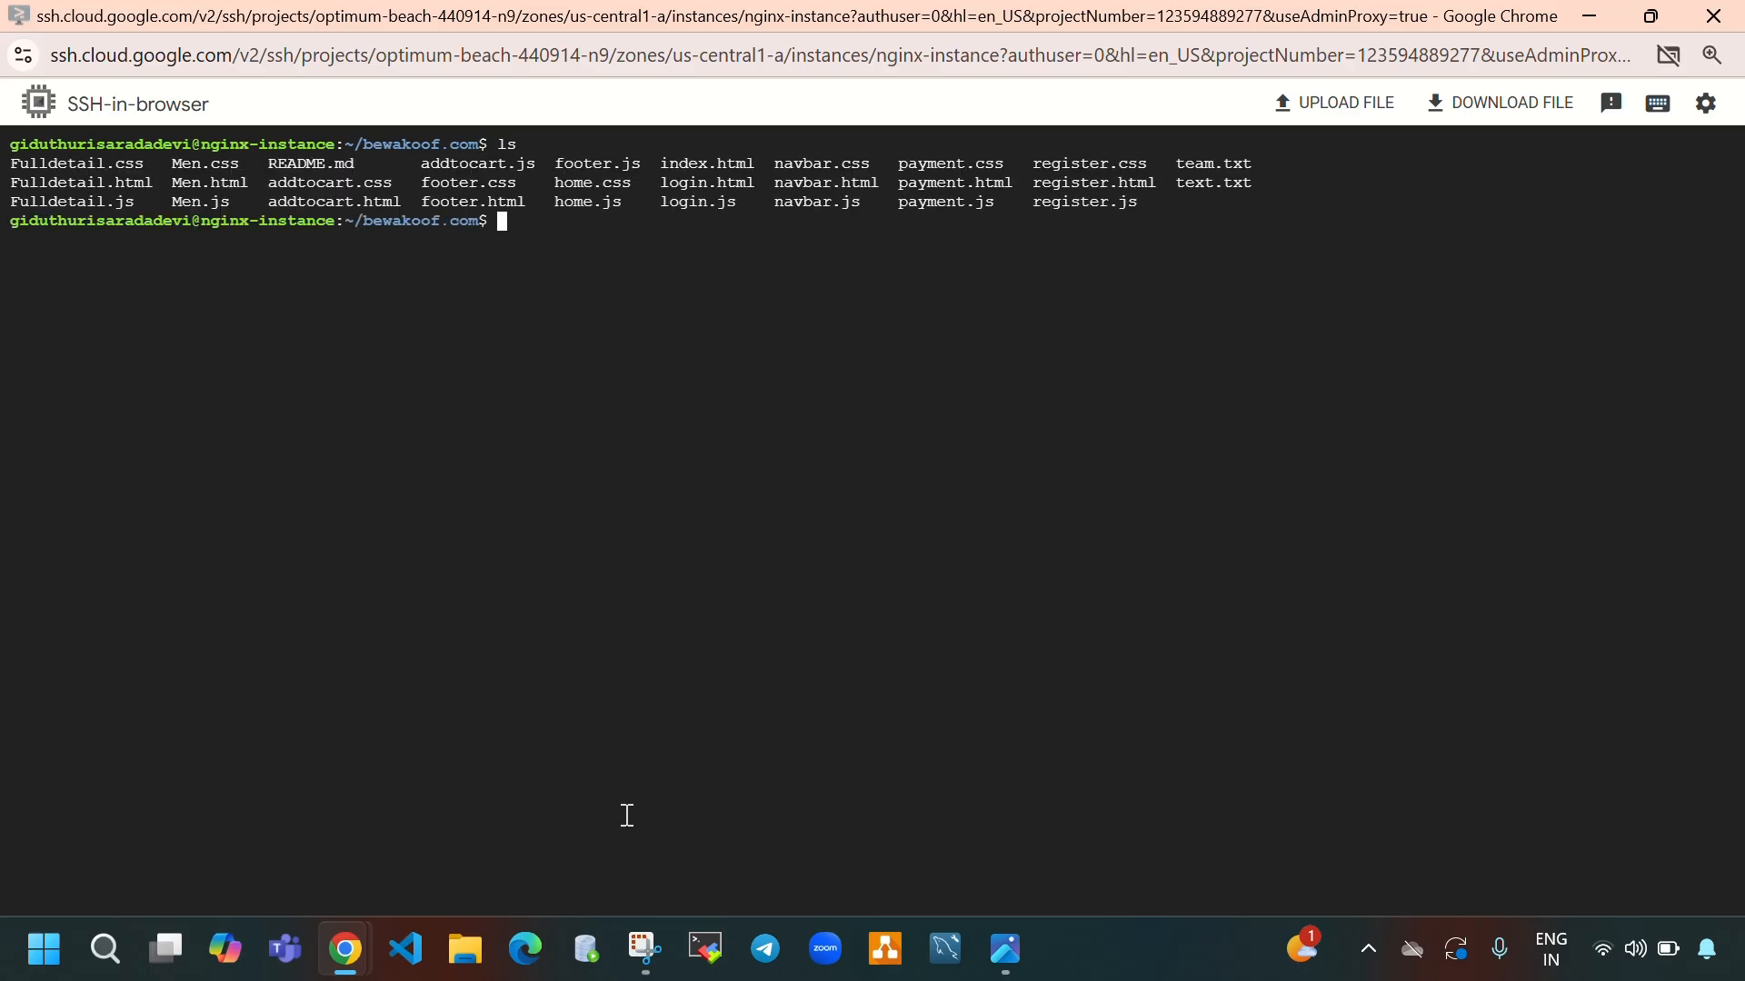
Step: Clear the terminal and print the project folder's full path with "pwd"
key(ctrl+l)
text(pwd)
key(Return)
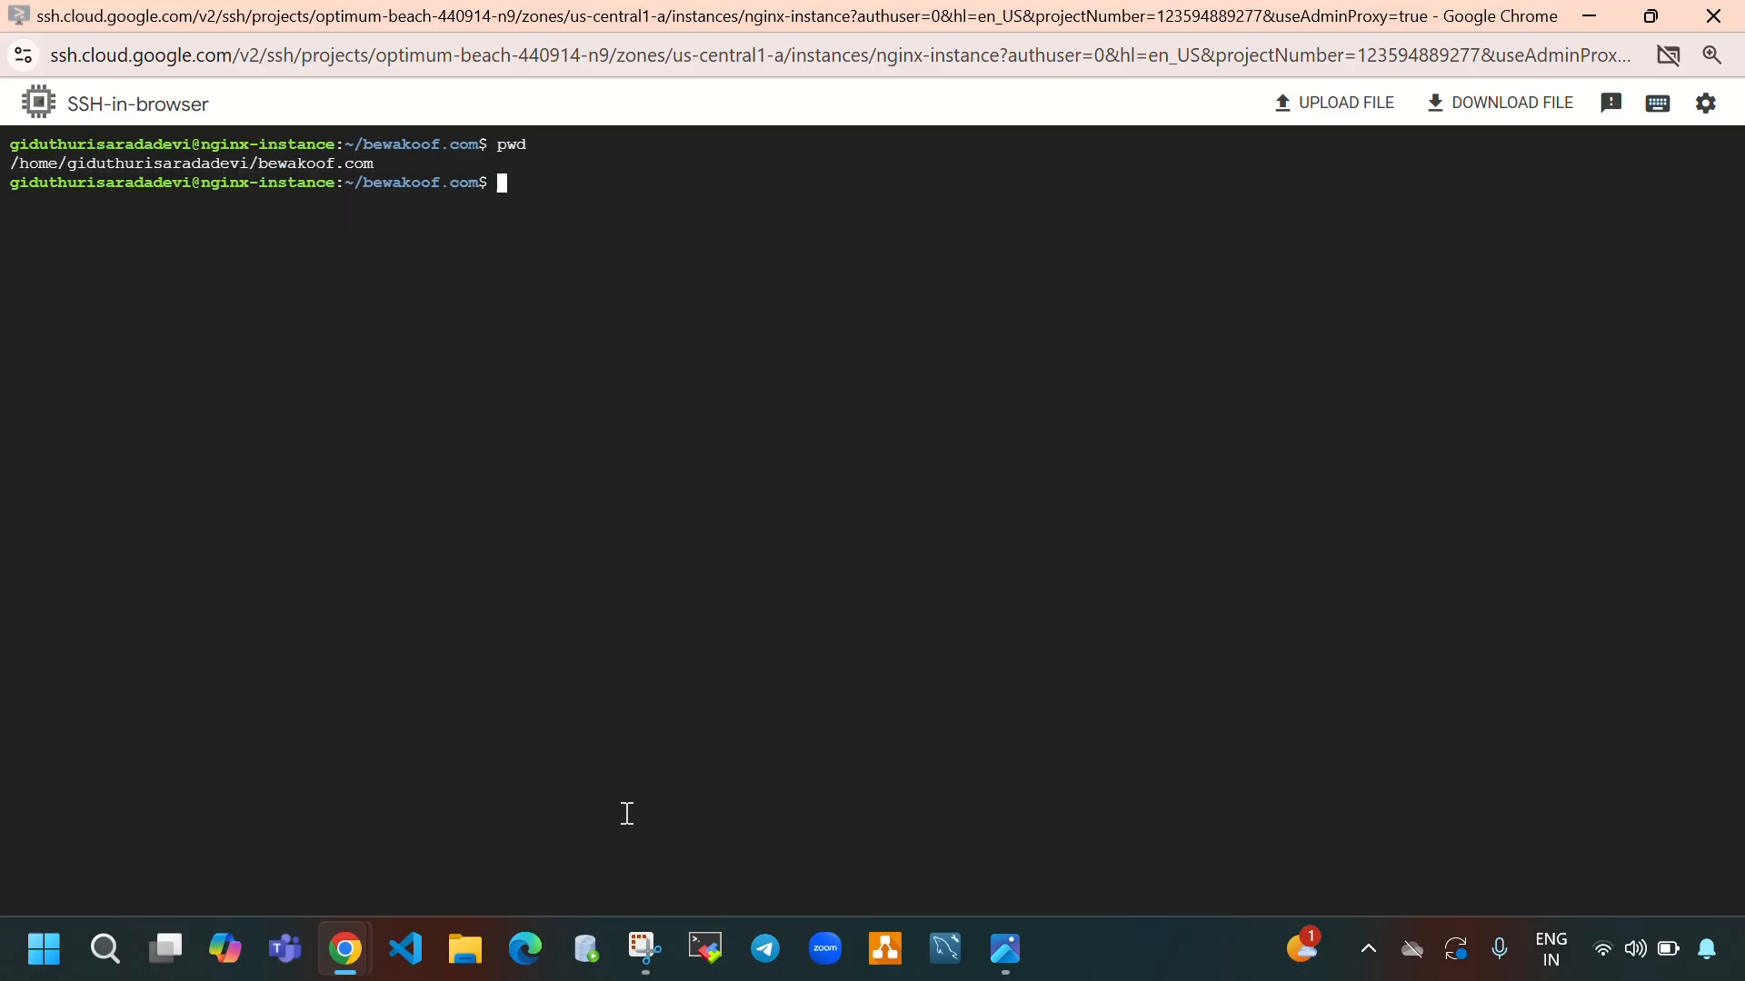
double_click(263, 171)
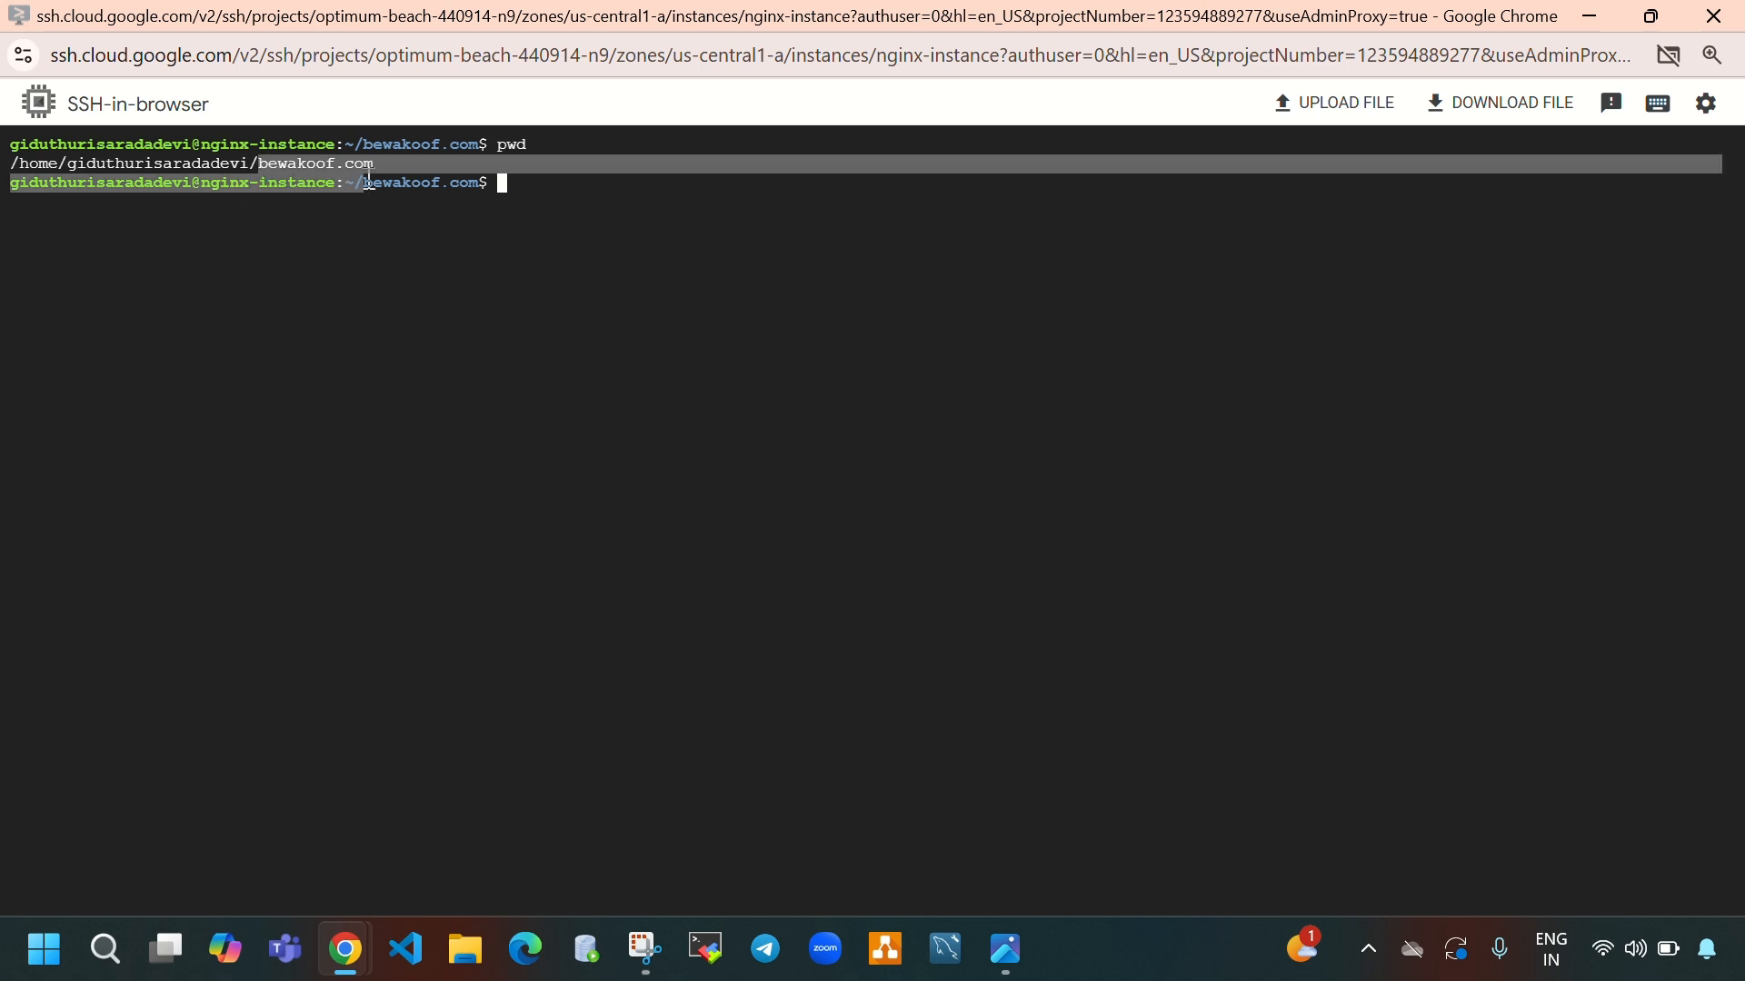
click(552, 249)
Step: Change to the web server's document root with "cd /var/www/html/"
text(cd /v)
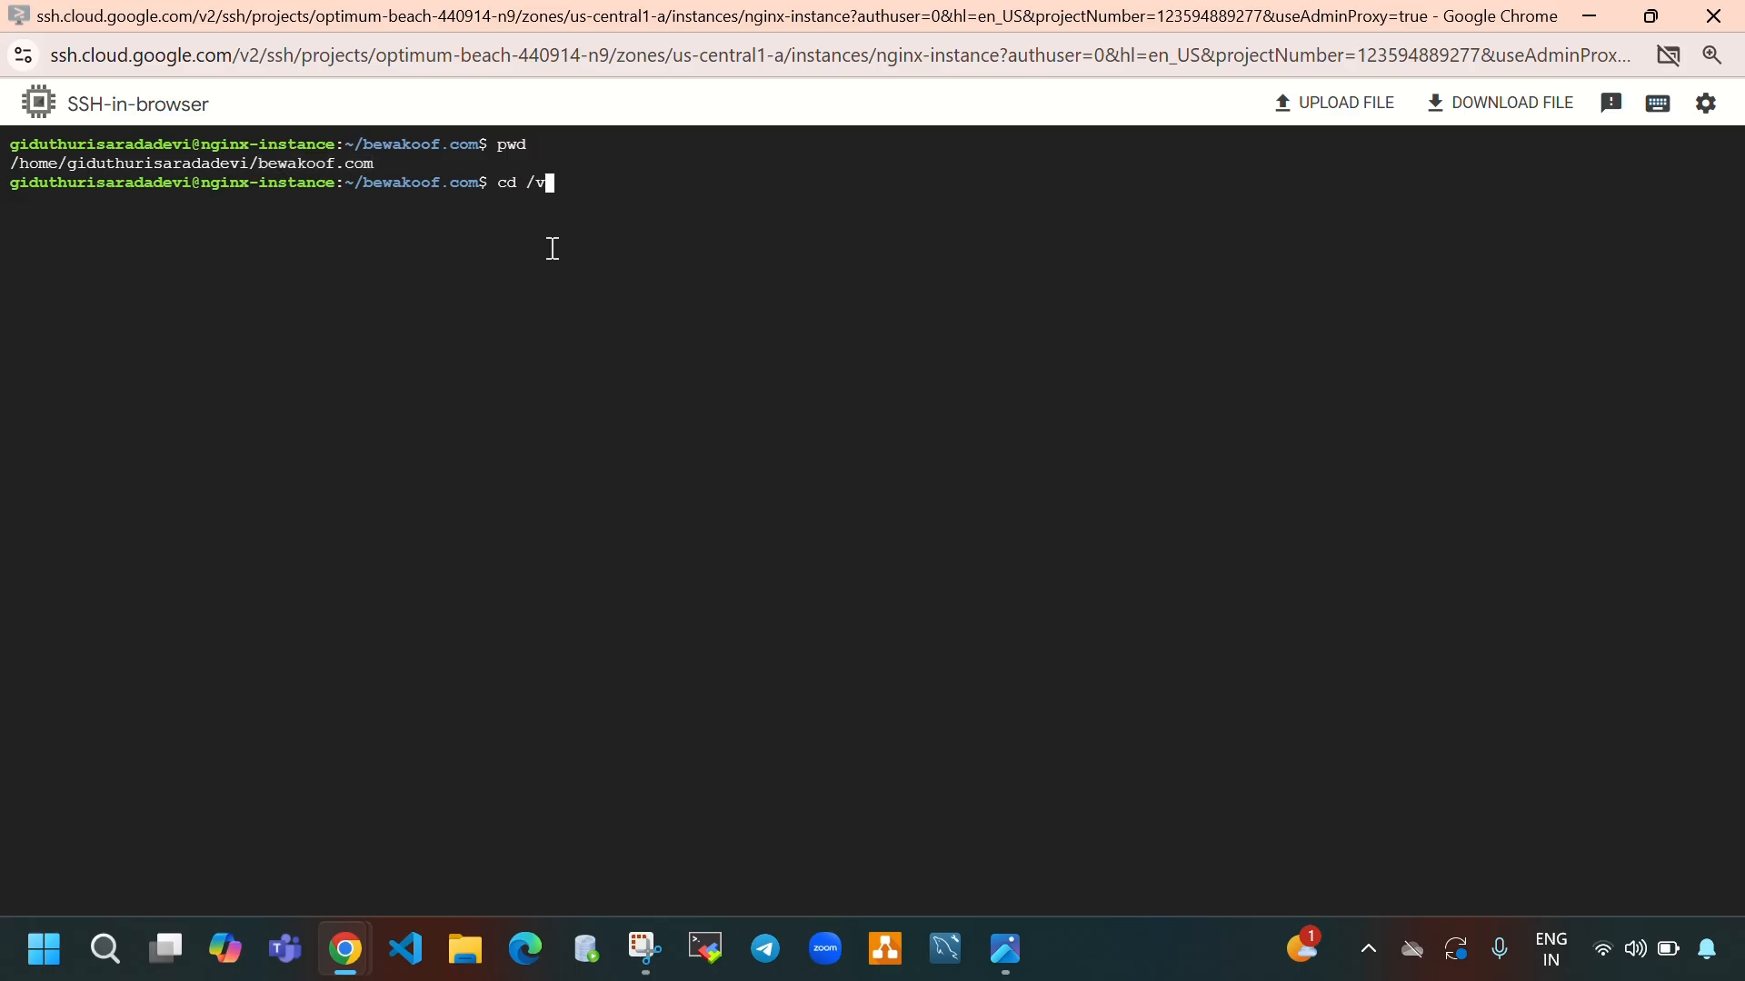
text(ar/www/h)
key(Tab)
key(Return)
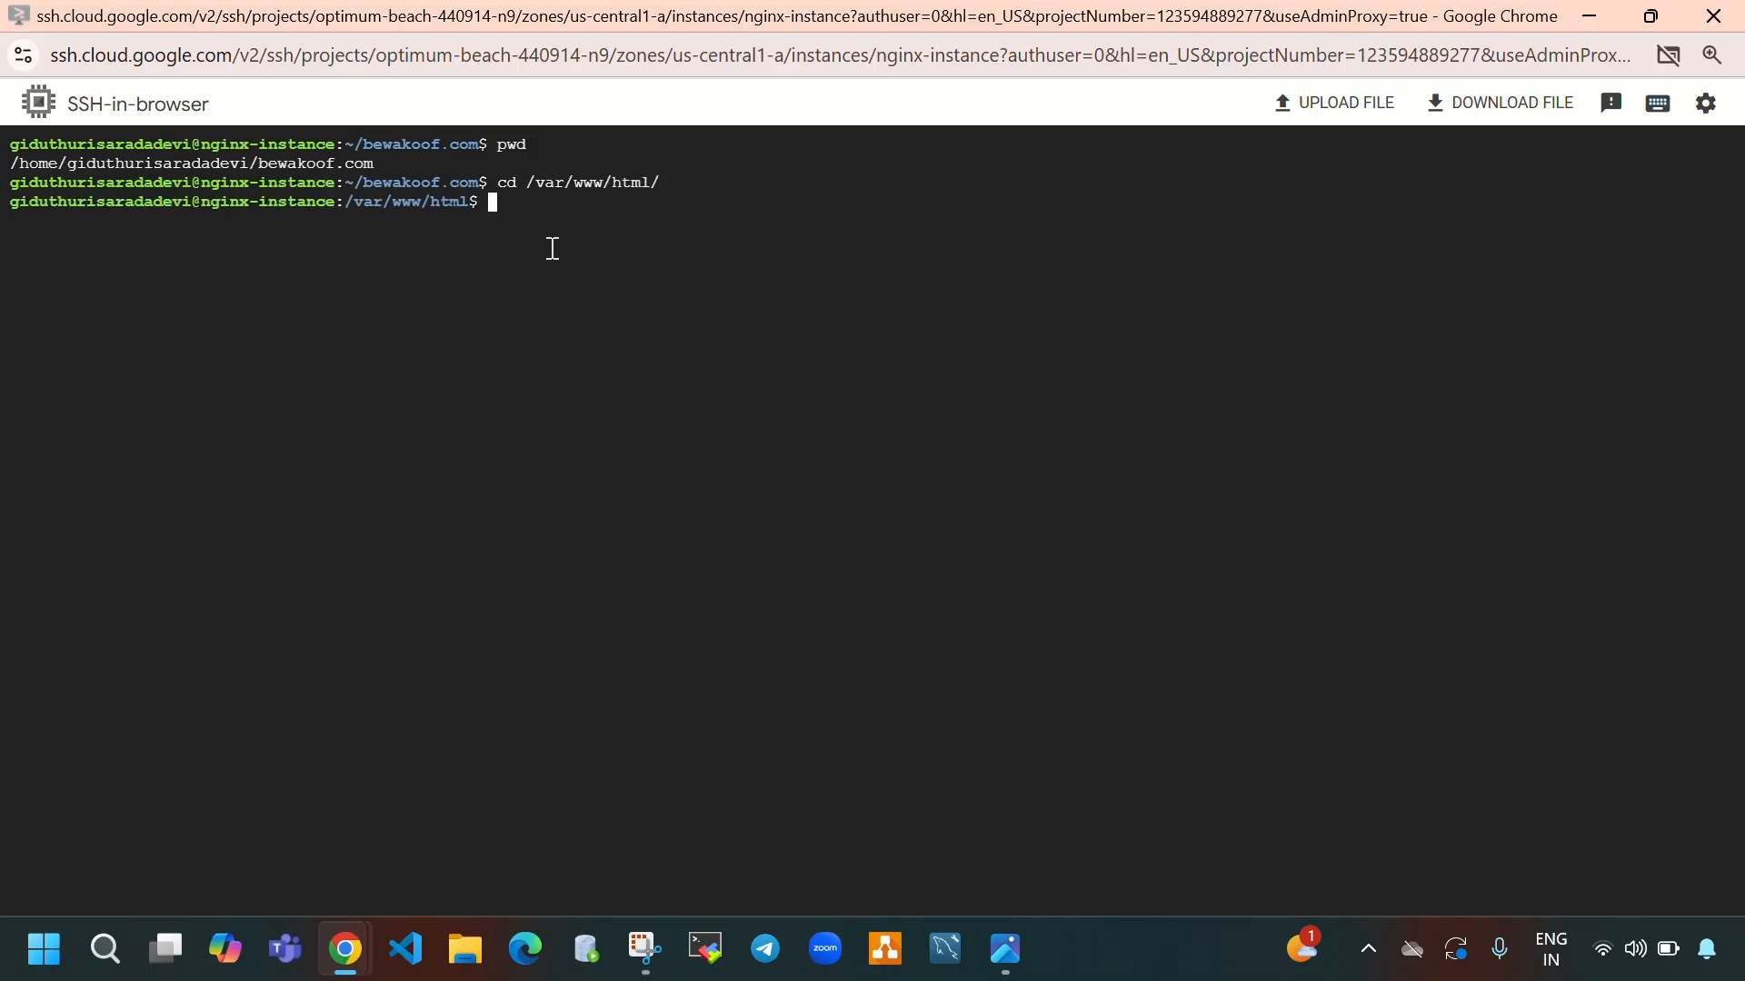
Step: Clear the terminal and list the files in the document root with "ls"
key(ctrl+l)
text(ls)
key(Return)
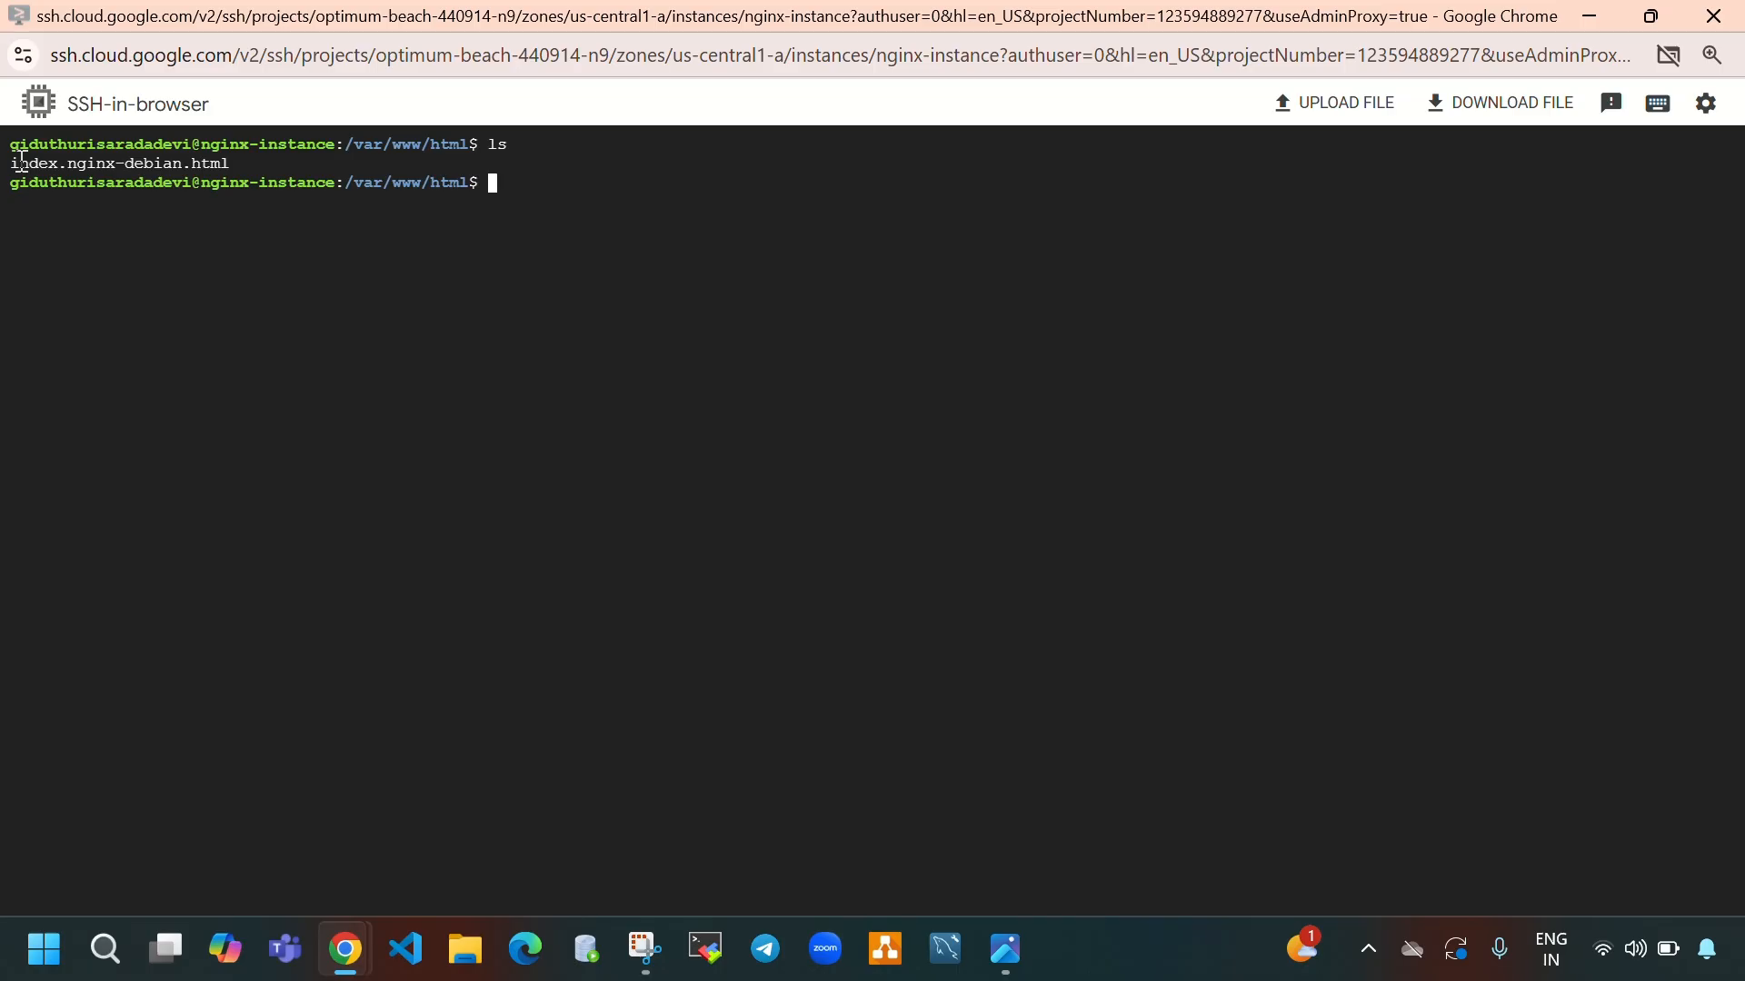
drag(21, 162, 218, 163)
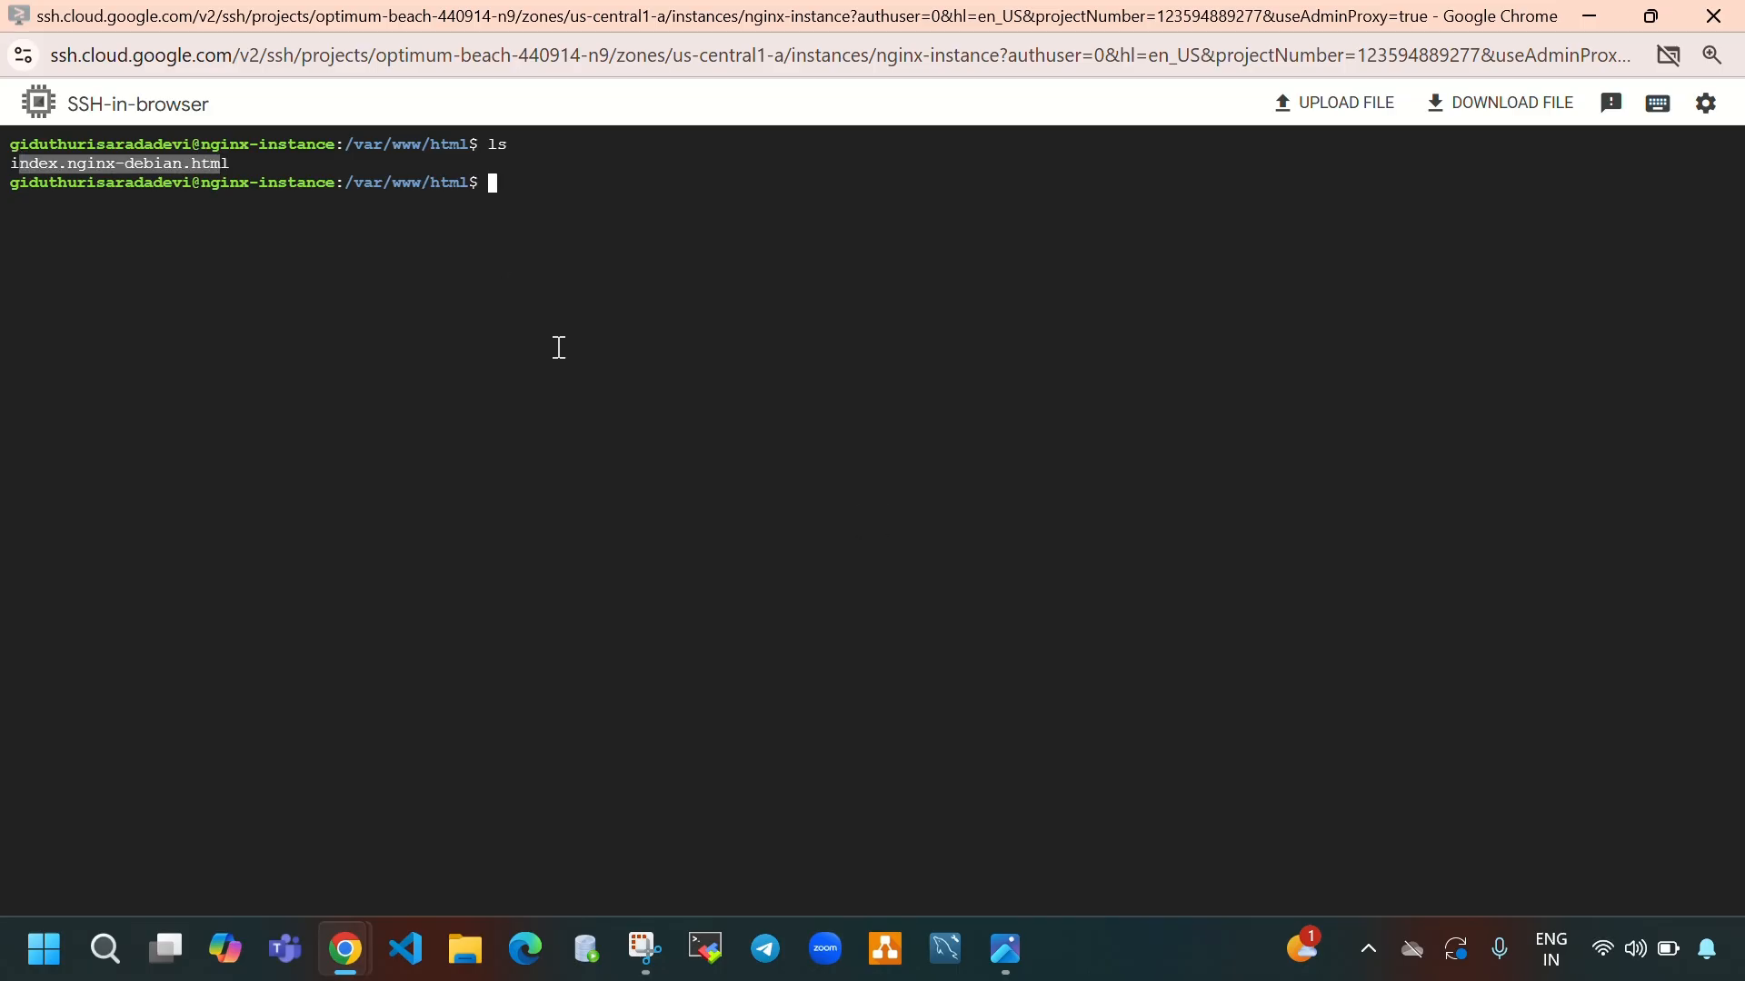
Step: Display the default page's source with "cat index.nginx-debian.html" and check its title line
text(cat i)
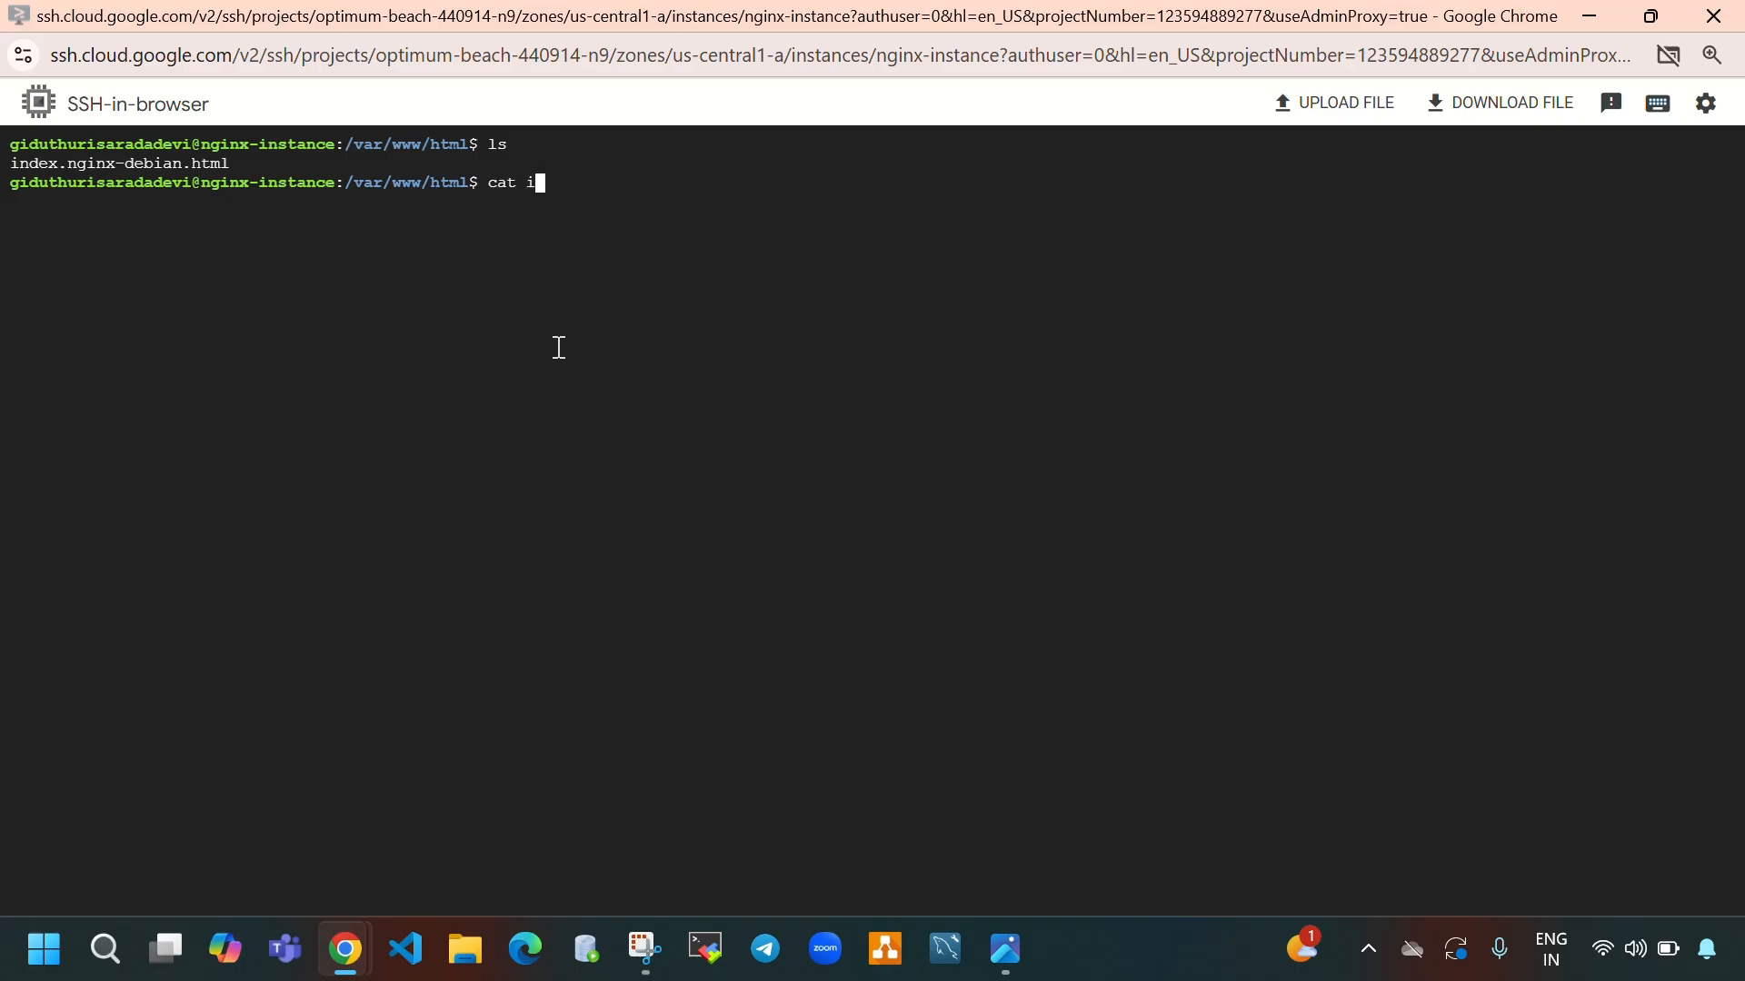
key(Tab)
key(Return)
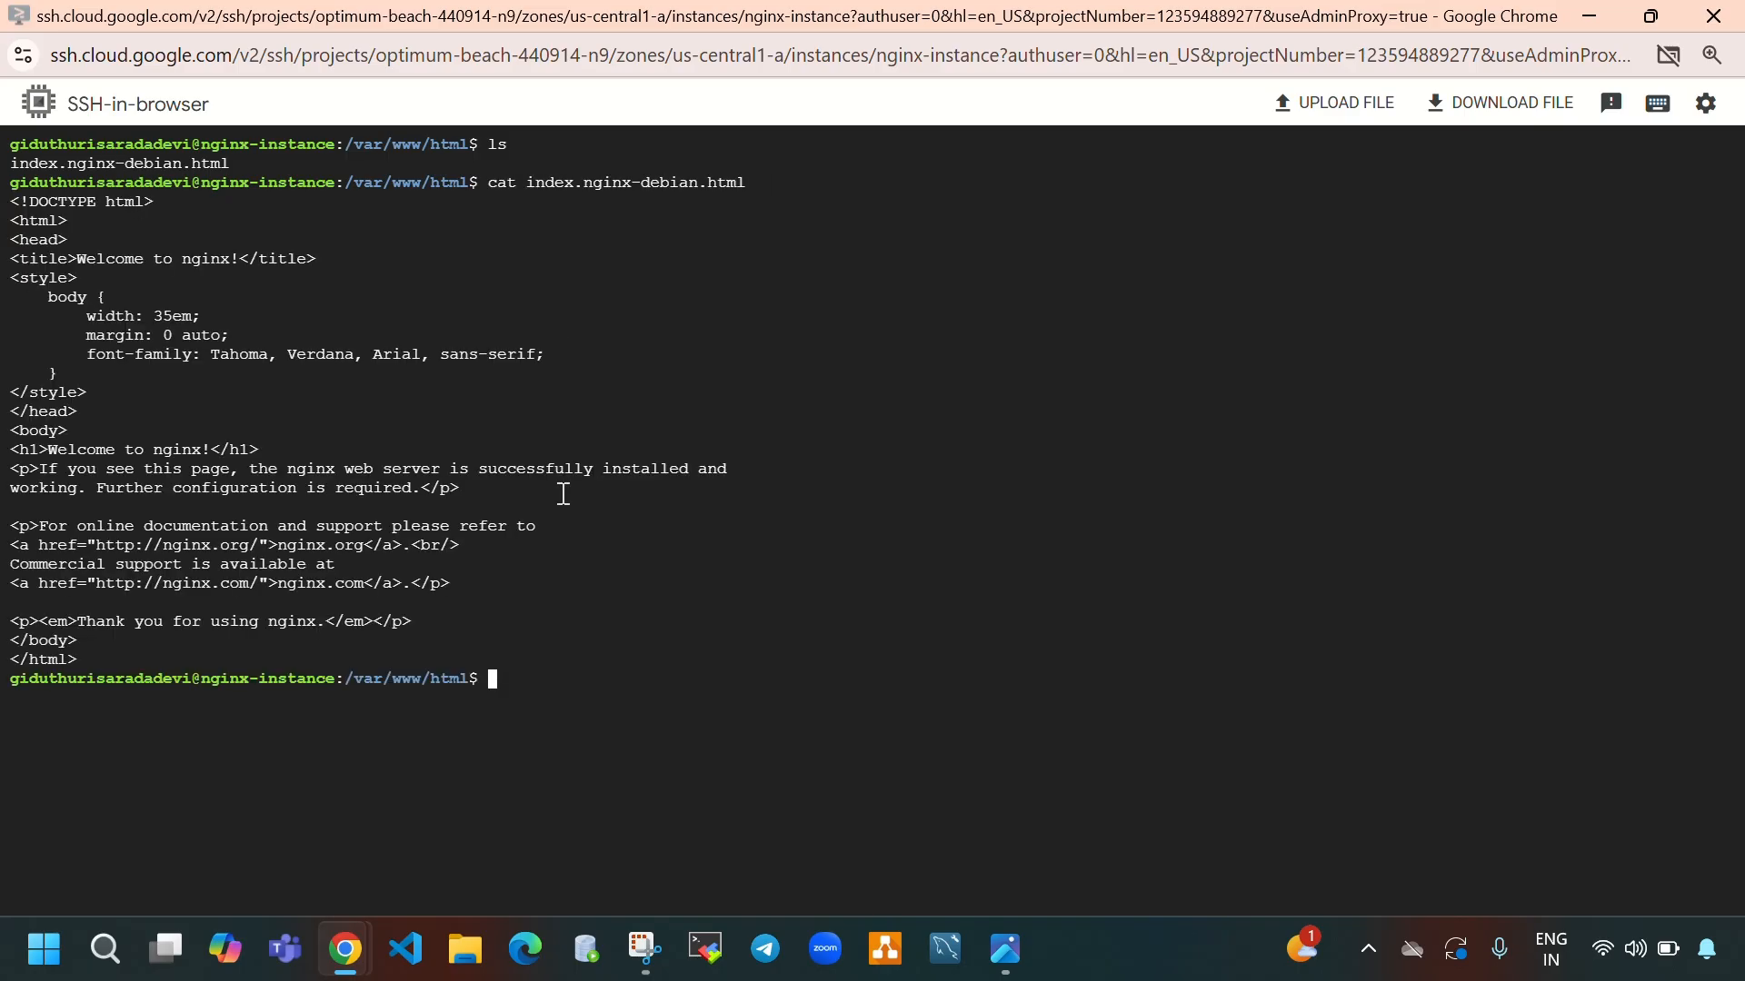
drag(80, 260, 211, 261)
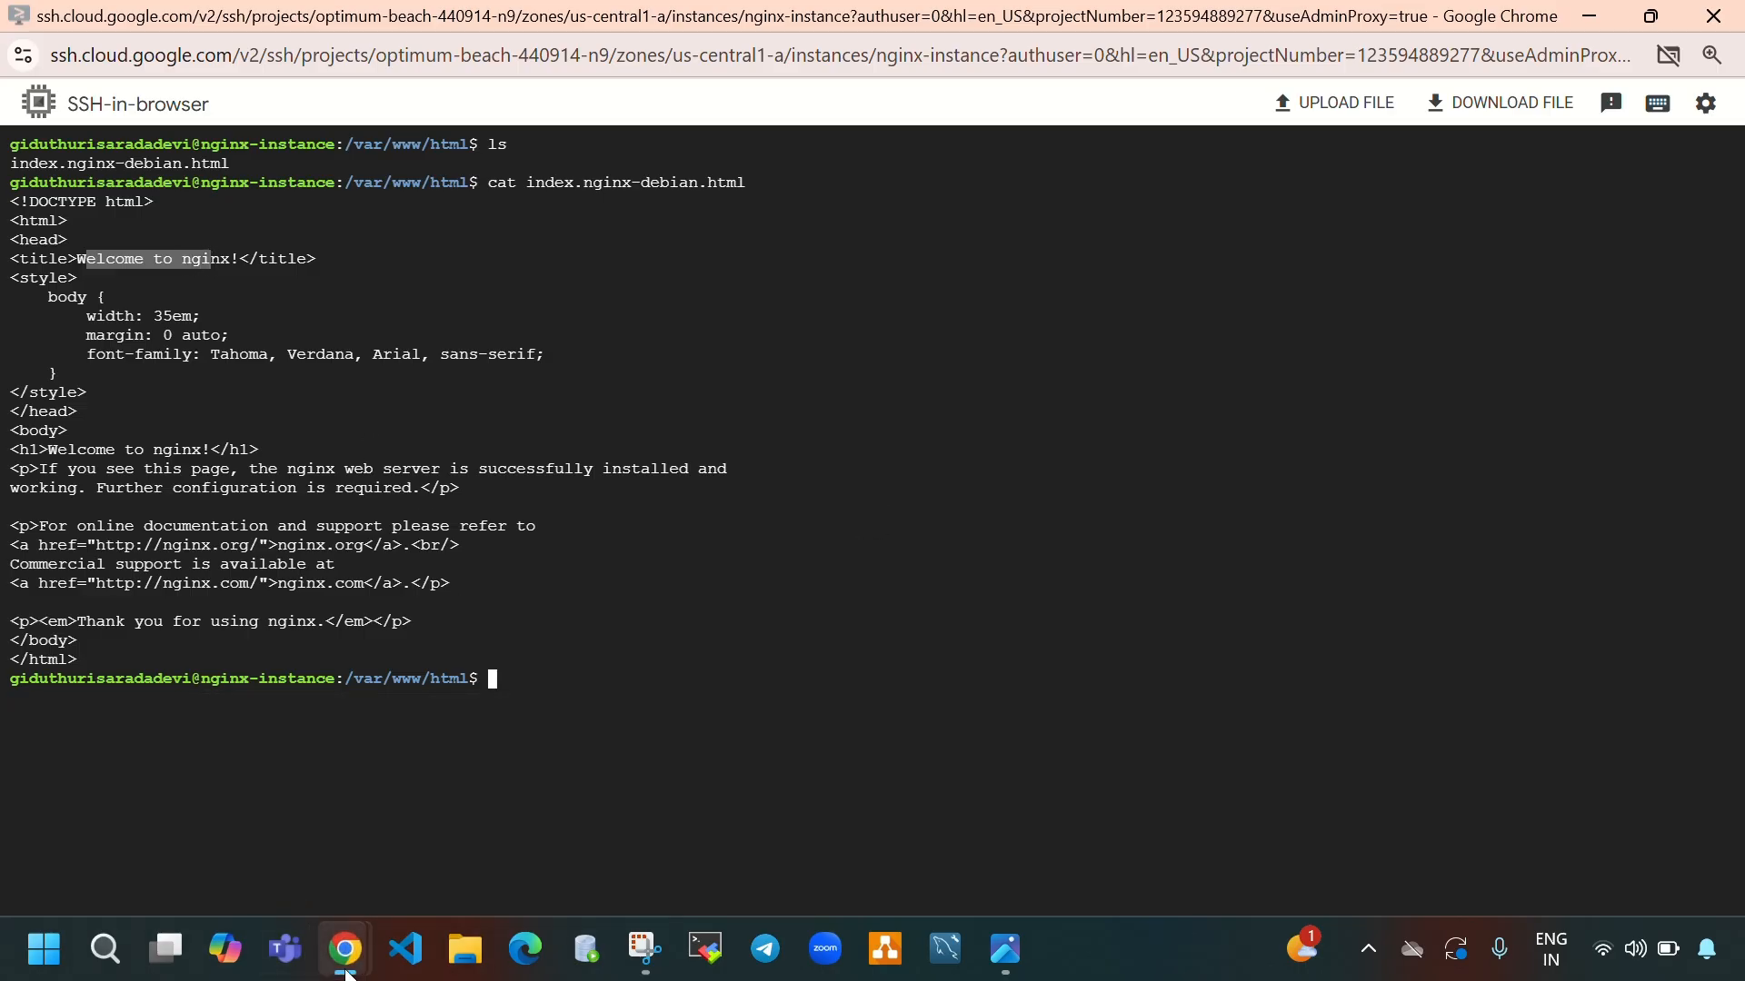
Step: Switch to the browser window and view the default nginx page served at 34.27.245.241
mouse_move(344, 950)
click(200, 859)
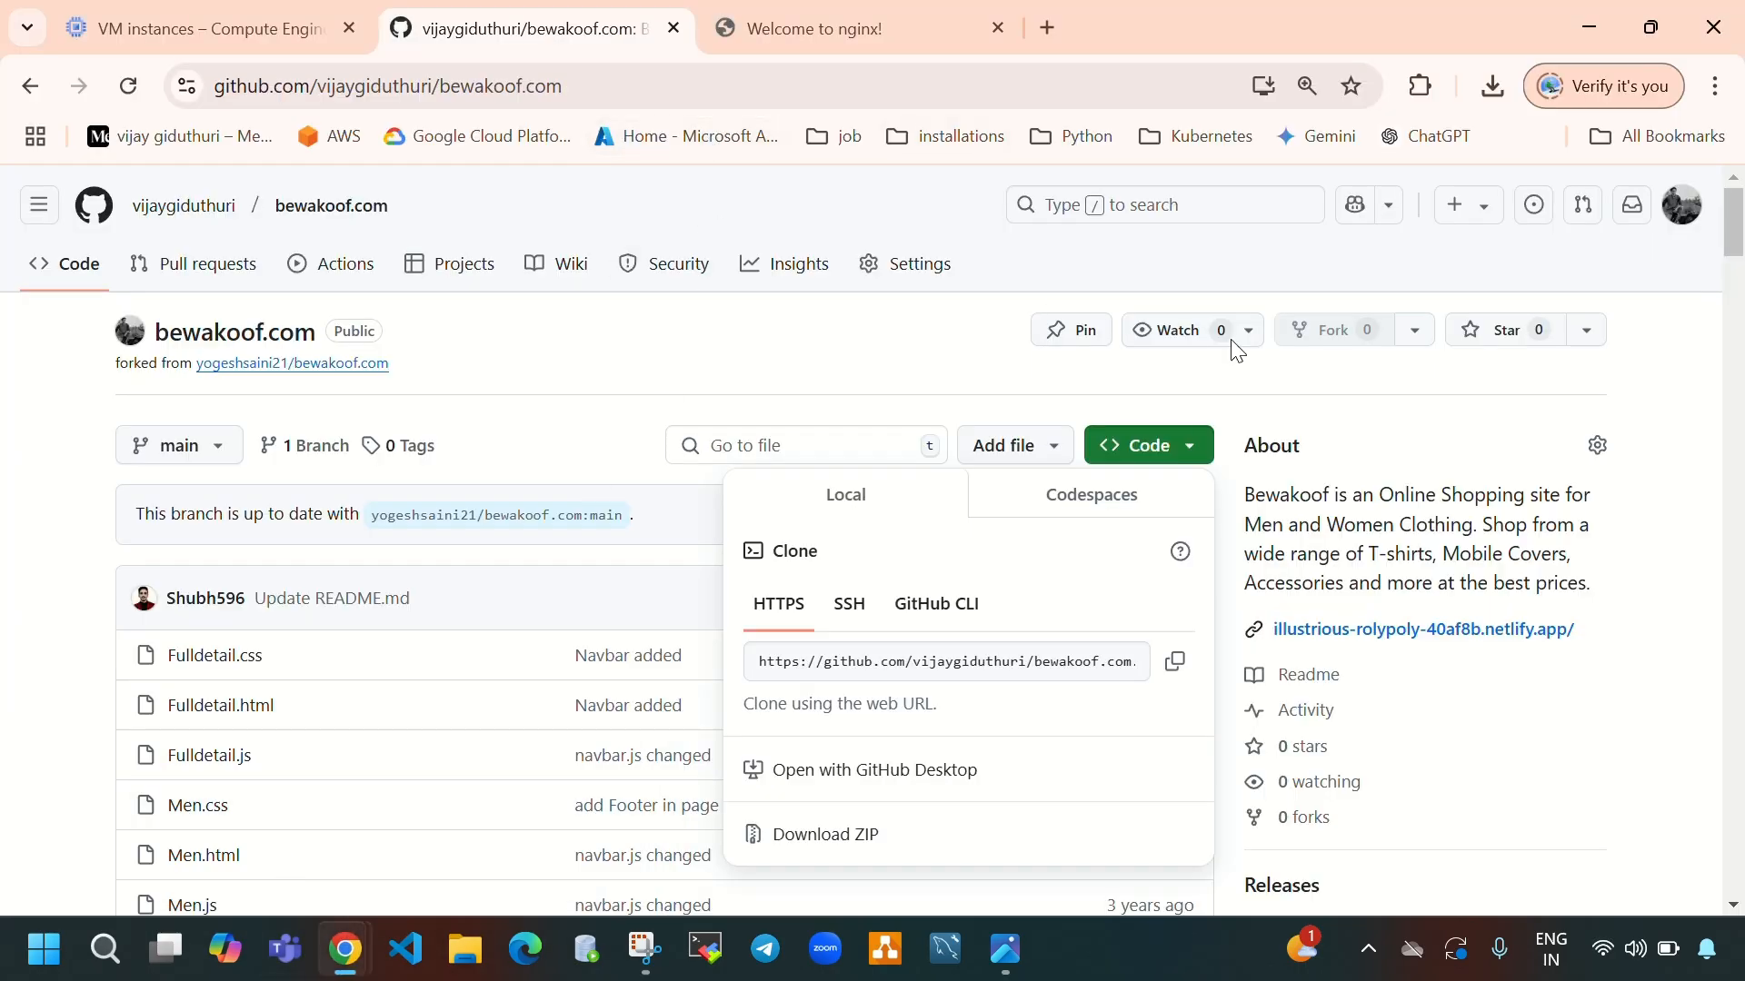
click(1048, 27)
drag(1025, 45, 869, 49)
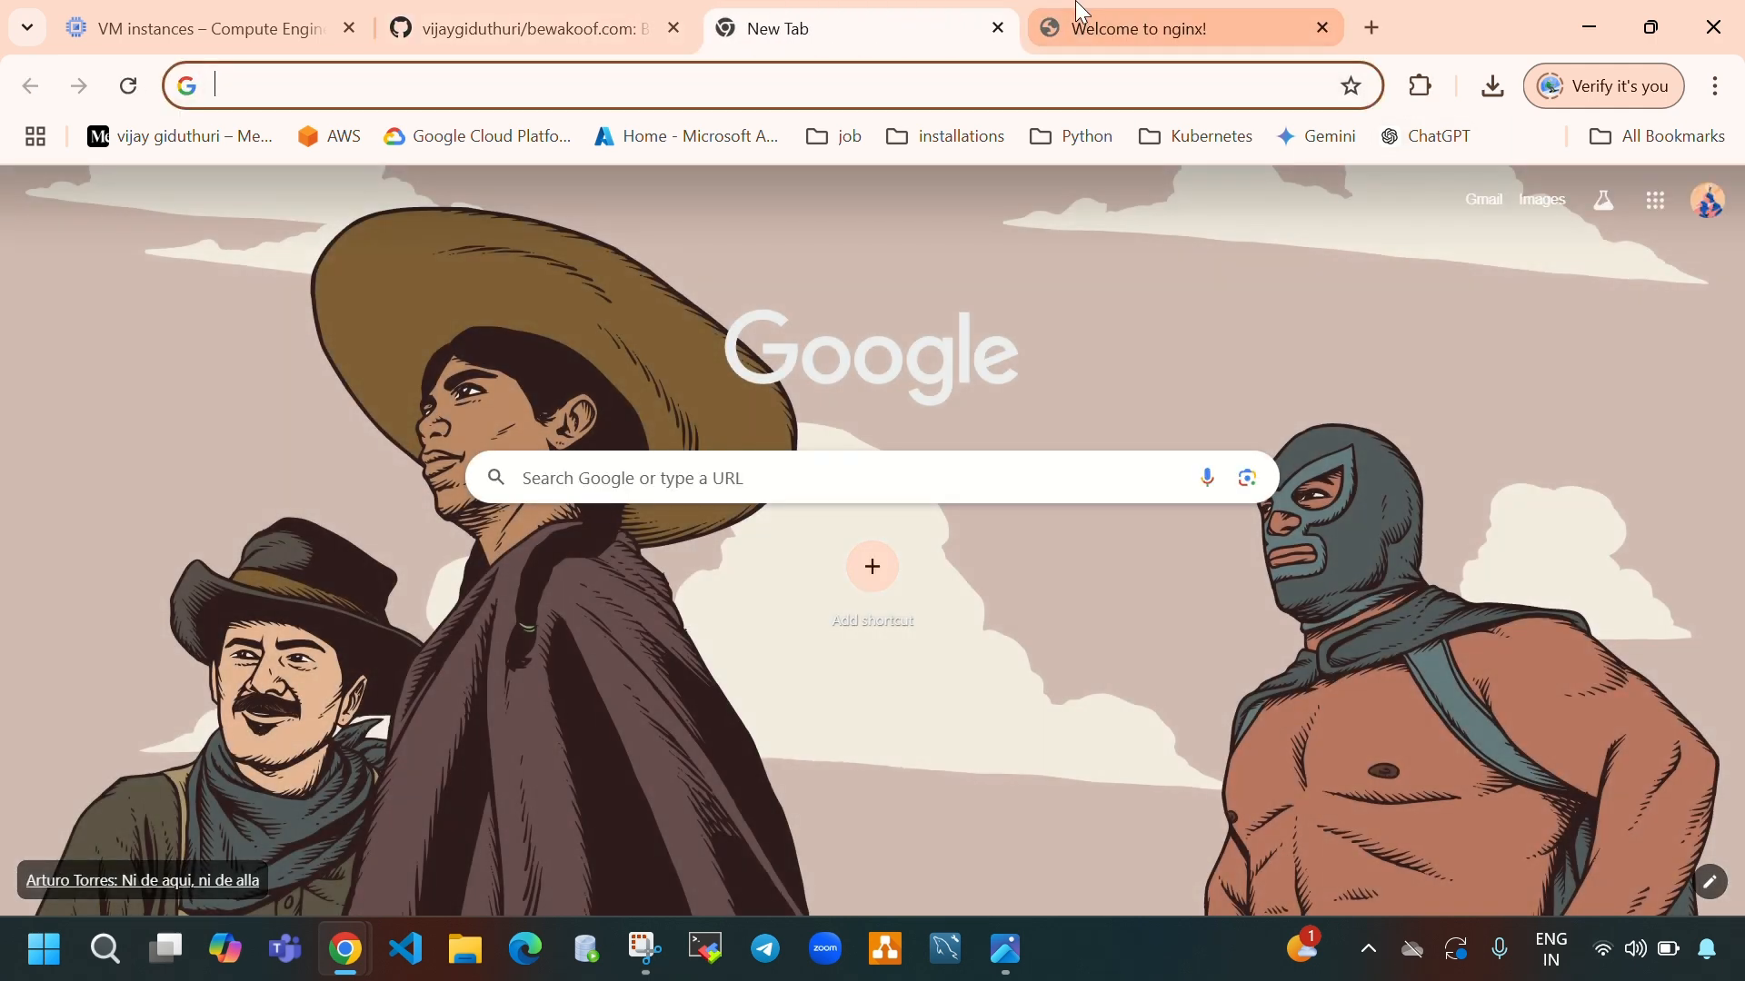
click(1085, 18)
click(1043, 599)
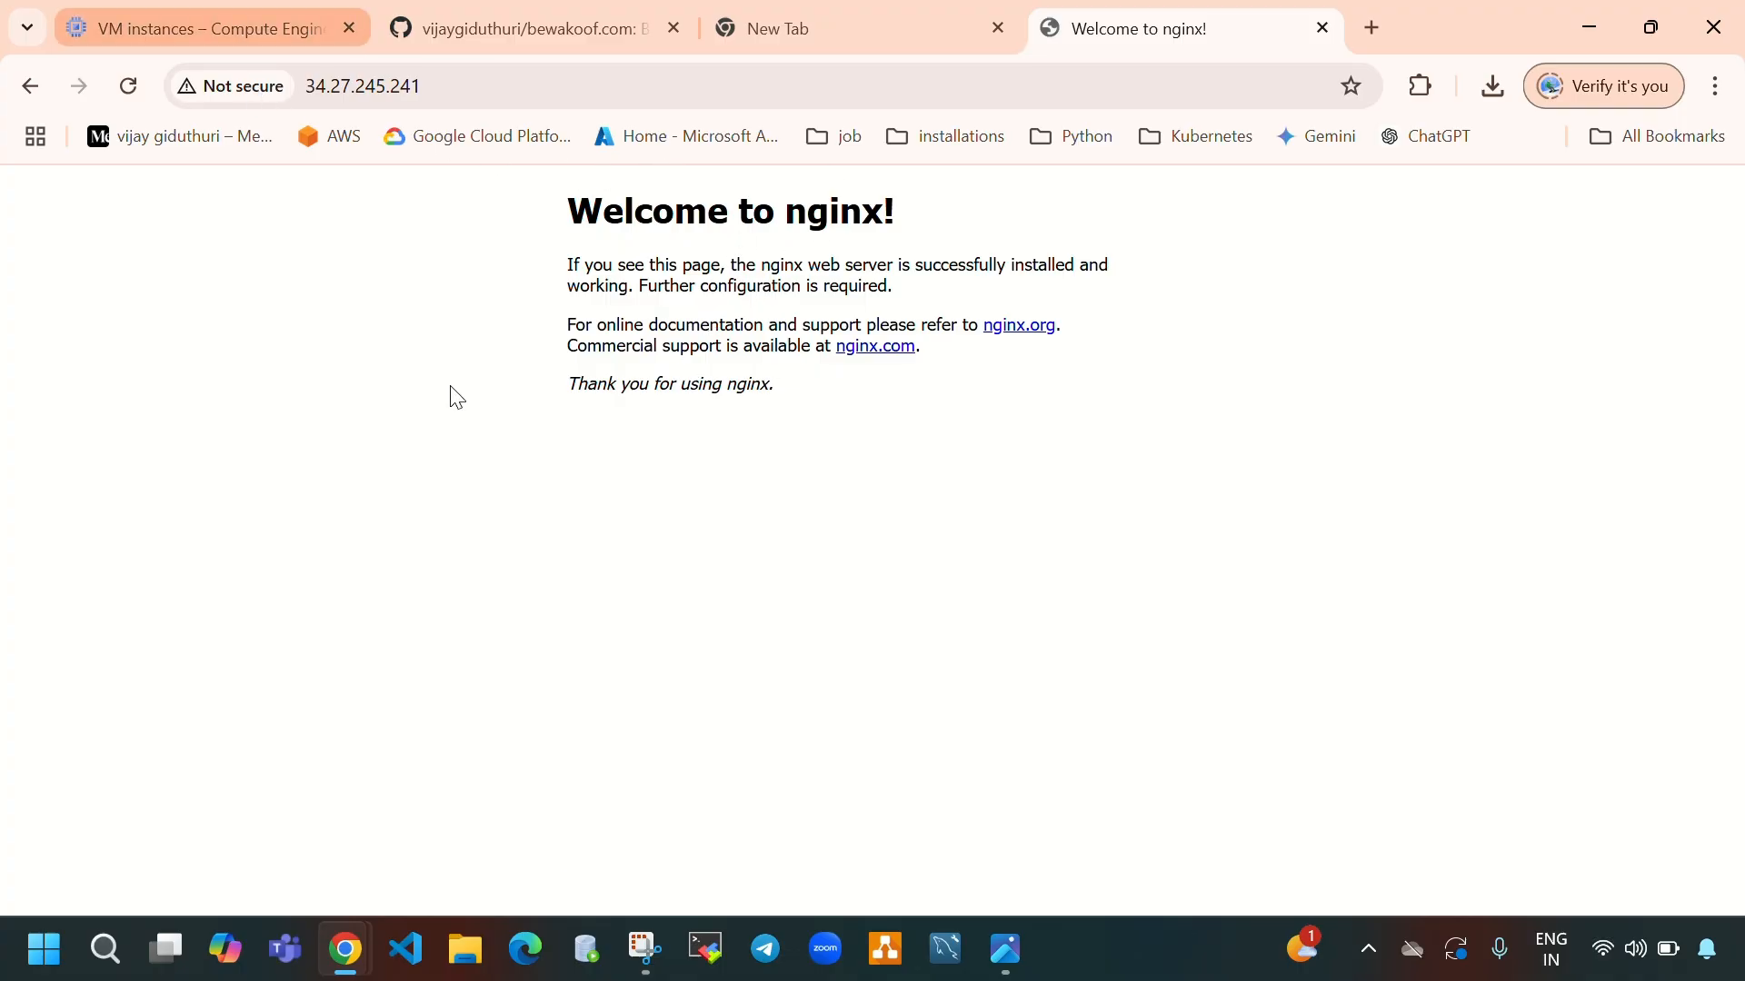
Step: Return to the SSH terminal and list the document root's files with "ls"
mouse_move(336, 936)
click(425, 854)
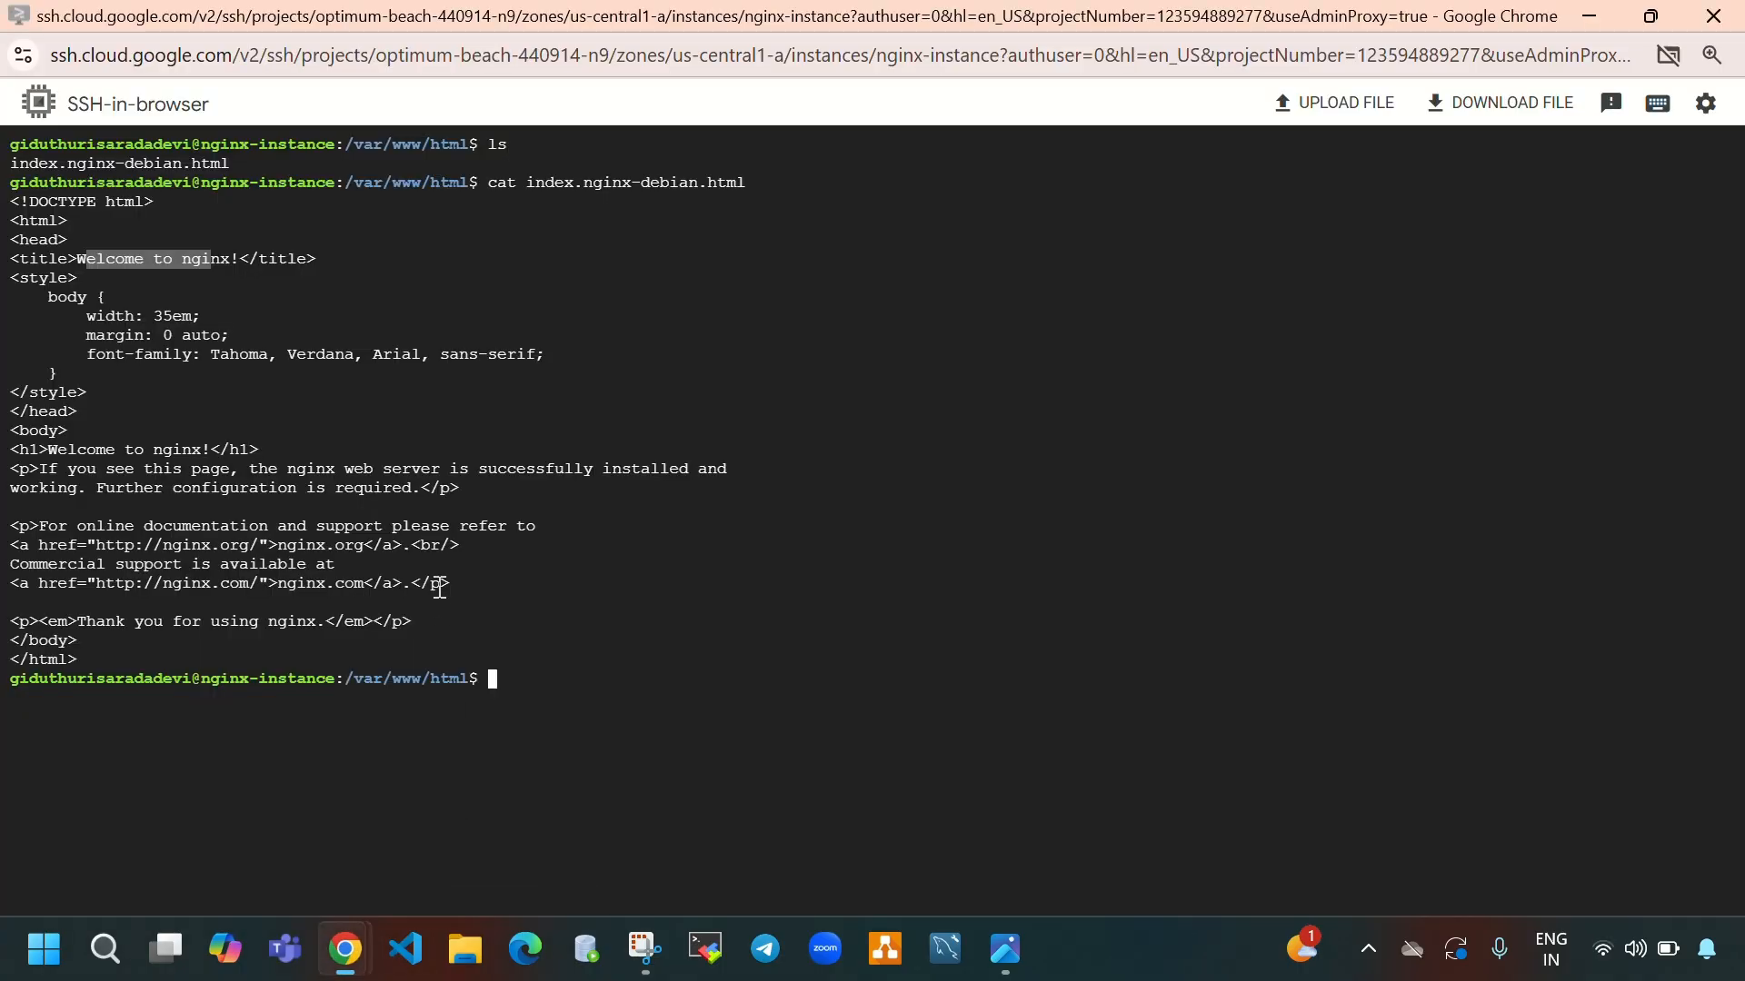
click(440, 588)
text(ls)
key(Return)
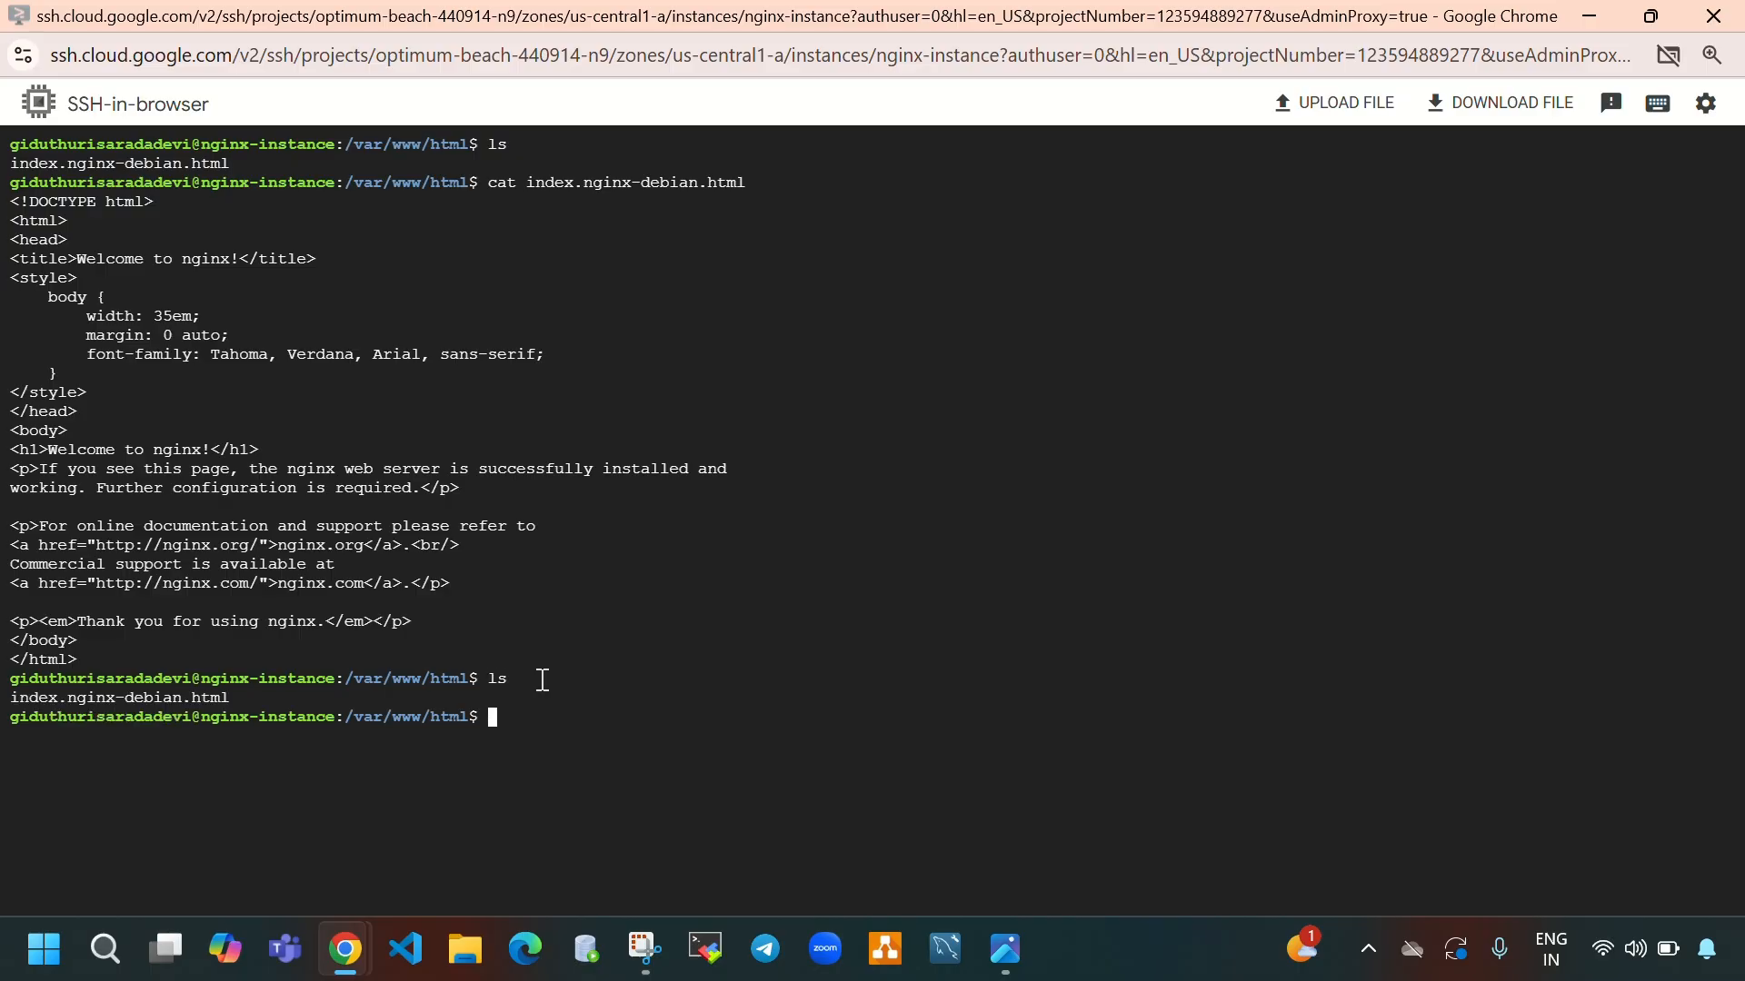
Step: Try to delete the default page with "rm -rf index.nginx-debian.html"
text(rm -rf)
key(Tab)
key(Return)
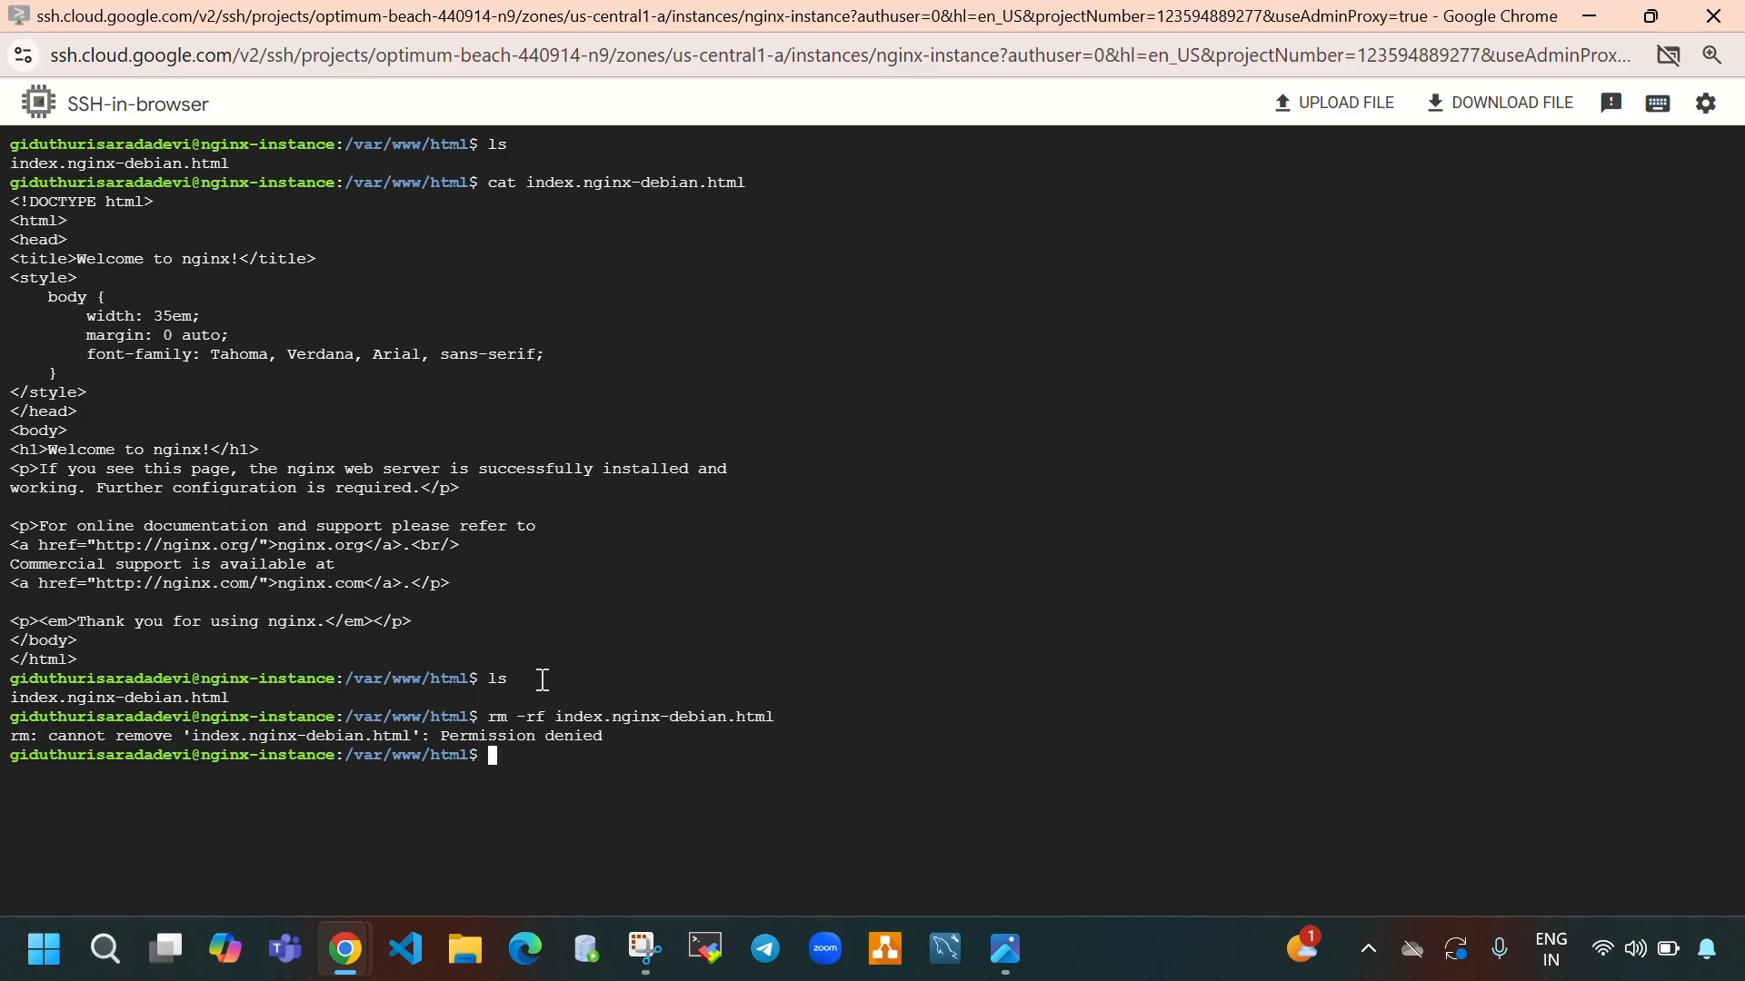
Step: Delete the default page with "sudo rm -rf index.nginx-debian.html" and check the folder with "ls"
key(Up)
key(Left)
key(Left)
key(Left)
key(Left)
key(Left)
key(Left)
key(Left)
key(Left)
key(Left)
key(Left)
key(Left)
key(Left)
key(Left)
key(Left)
key(Left)
key(Left)
key(Left)
key(Left)
key(Left)
key(Left)
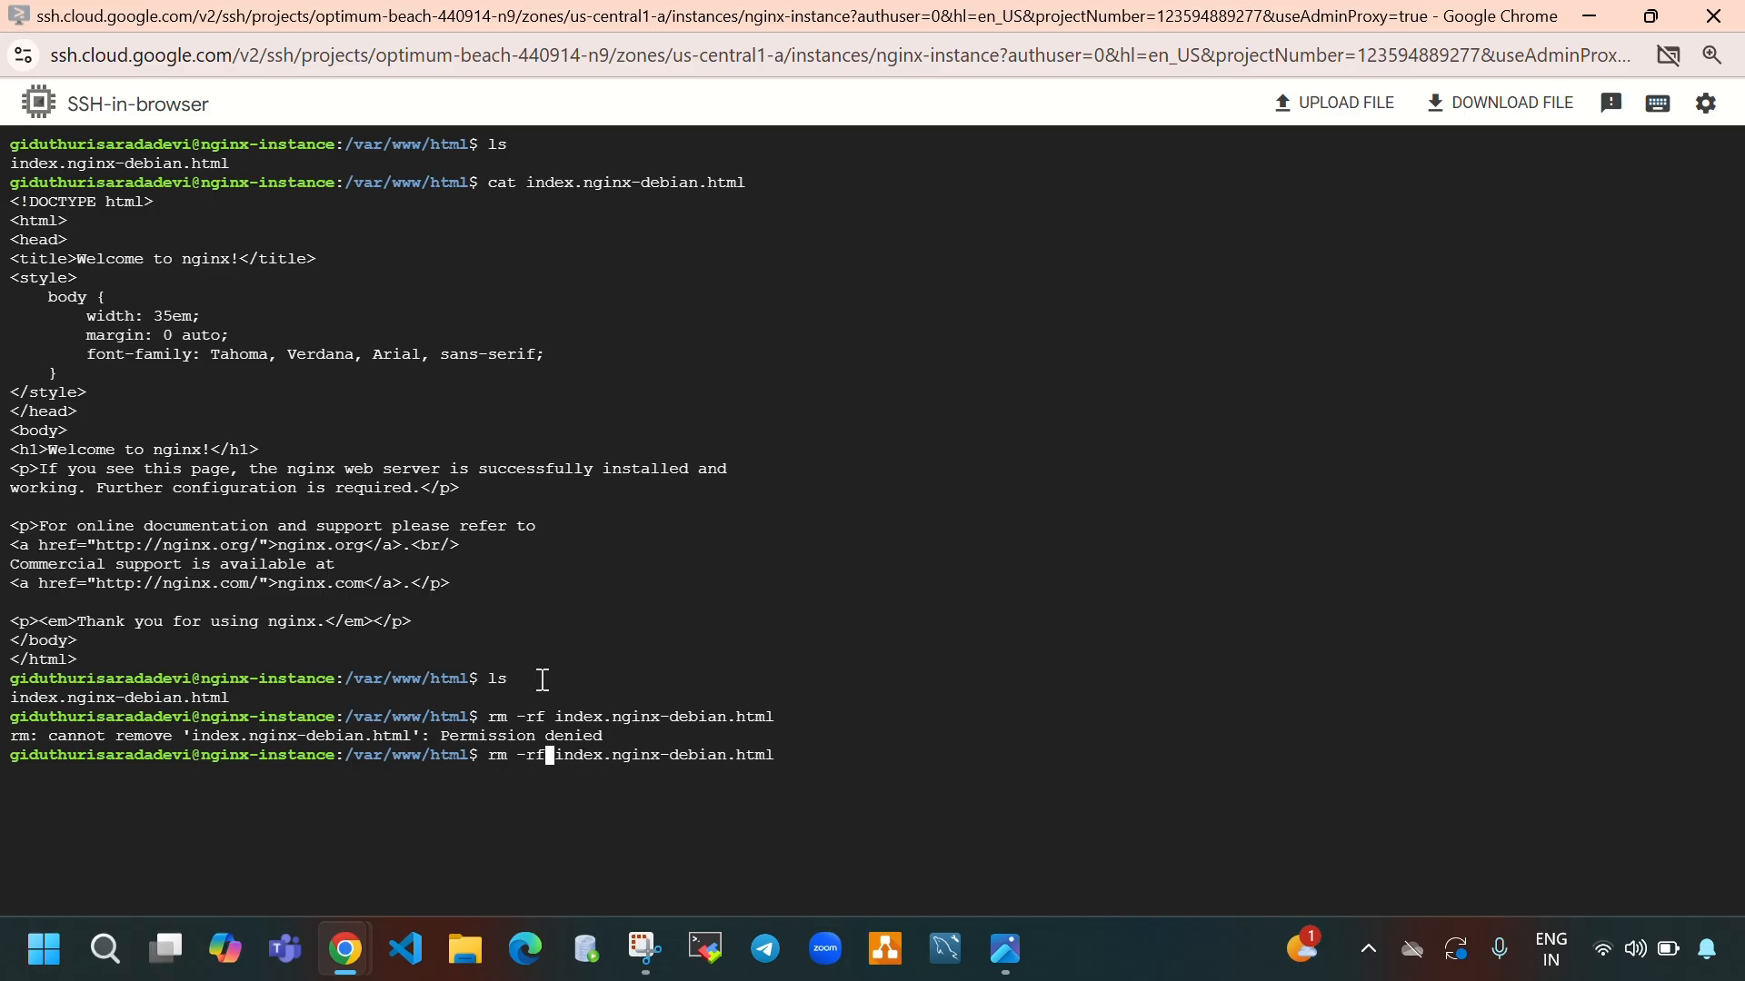
text(sudo)
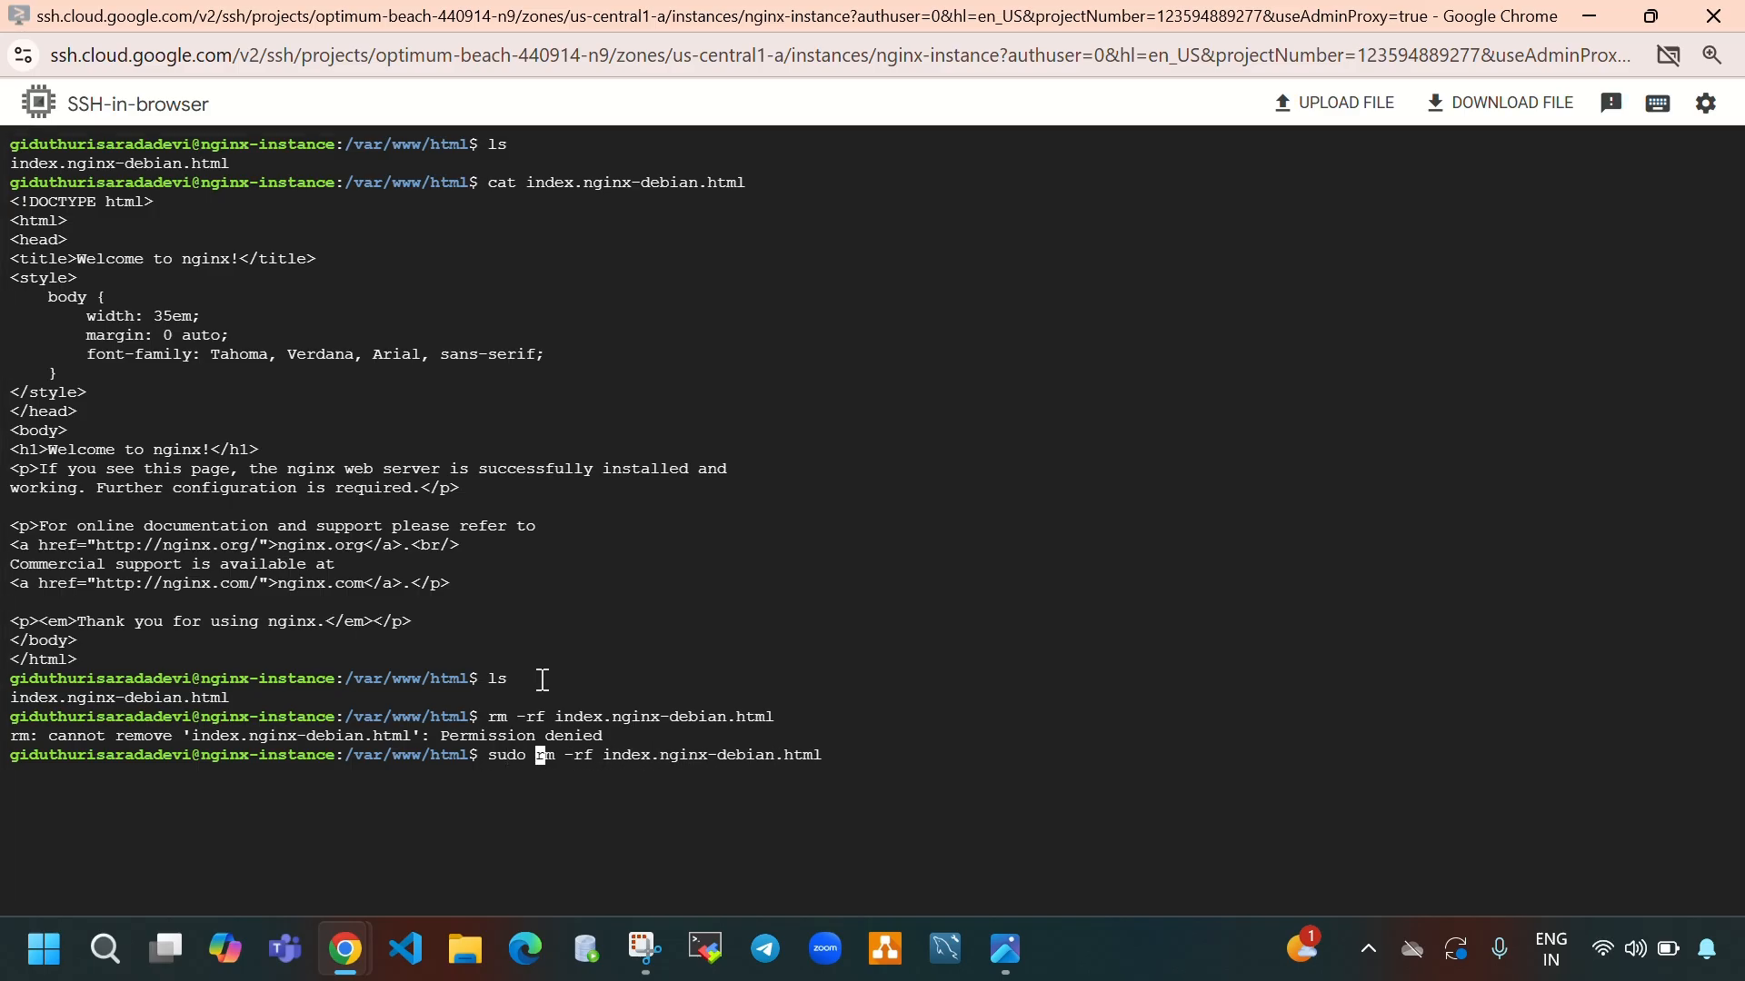
key(Return)
text(ls)
key(Return)
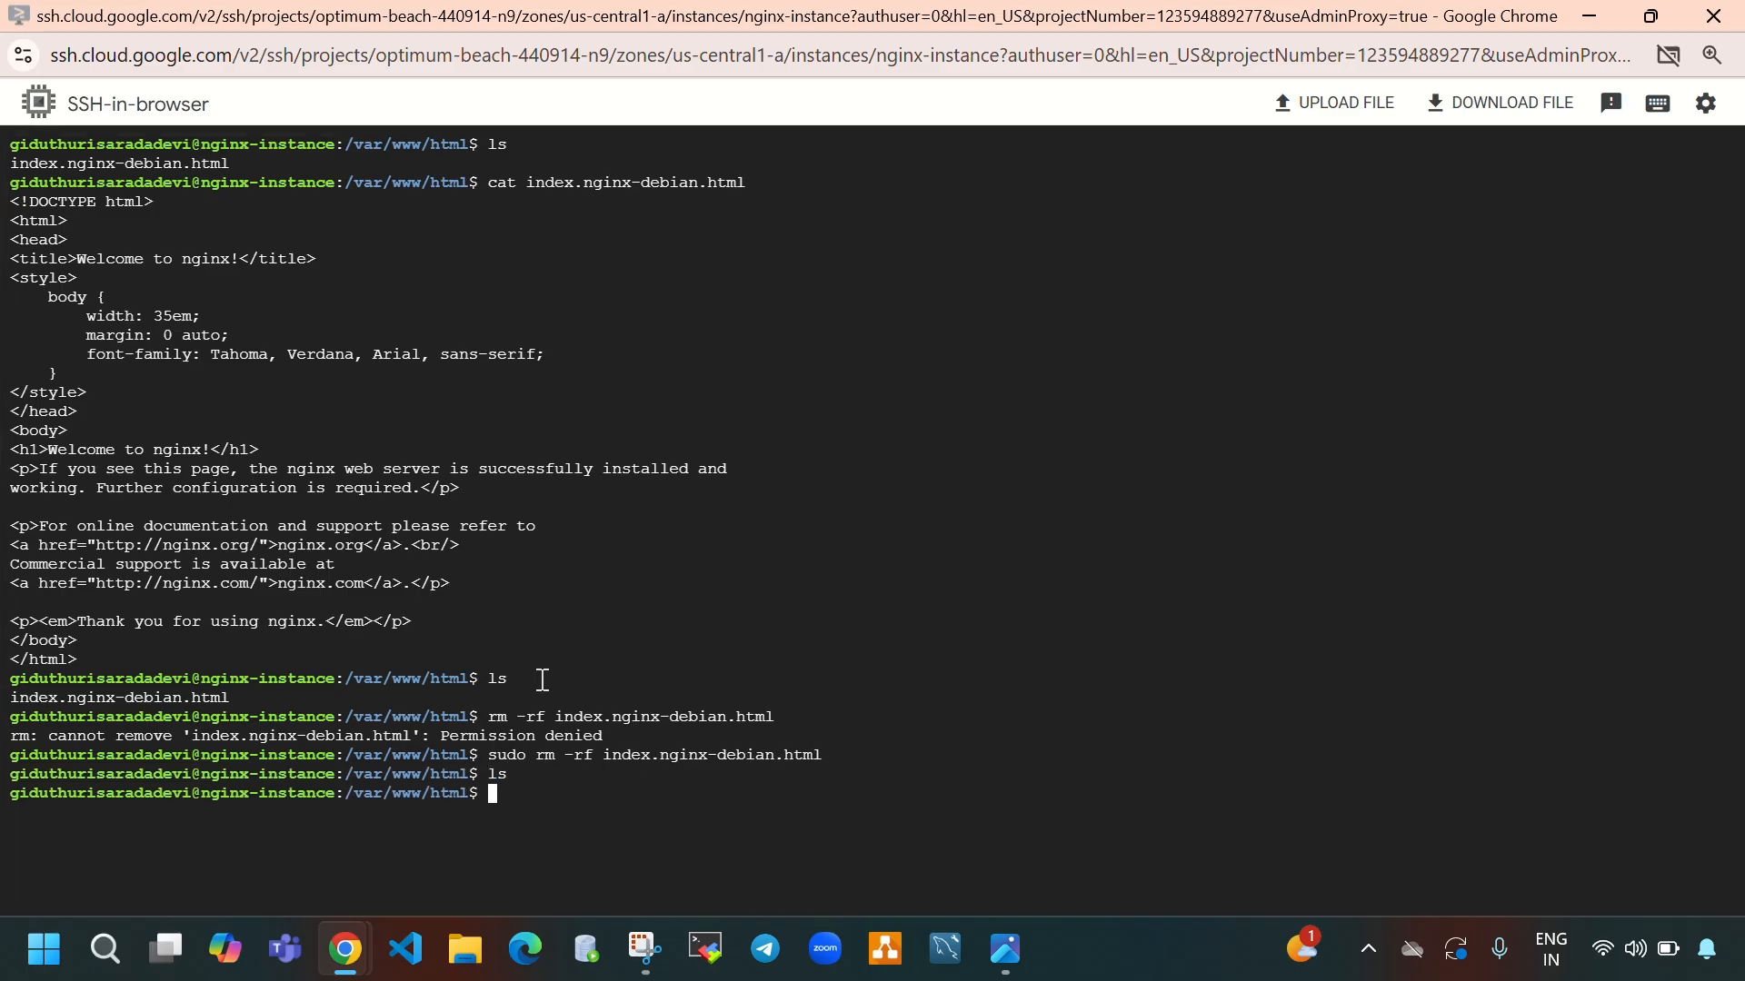
Step: Reload 34.27.245.241 in the browser and compare the address with the instance's external IP in the VM instances list
mouse_move(345, 950)
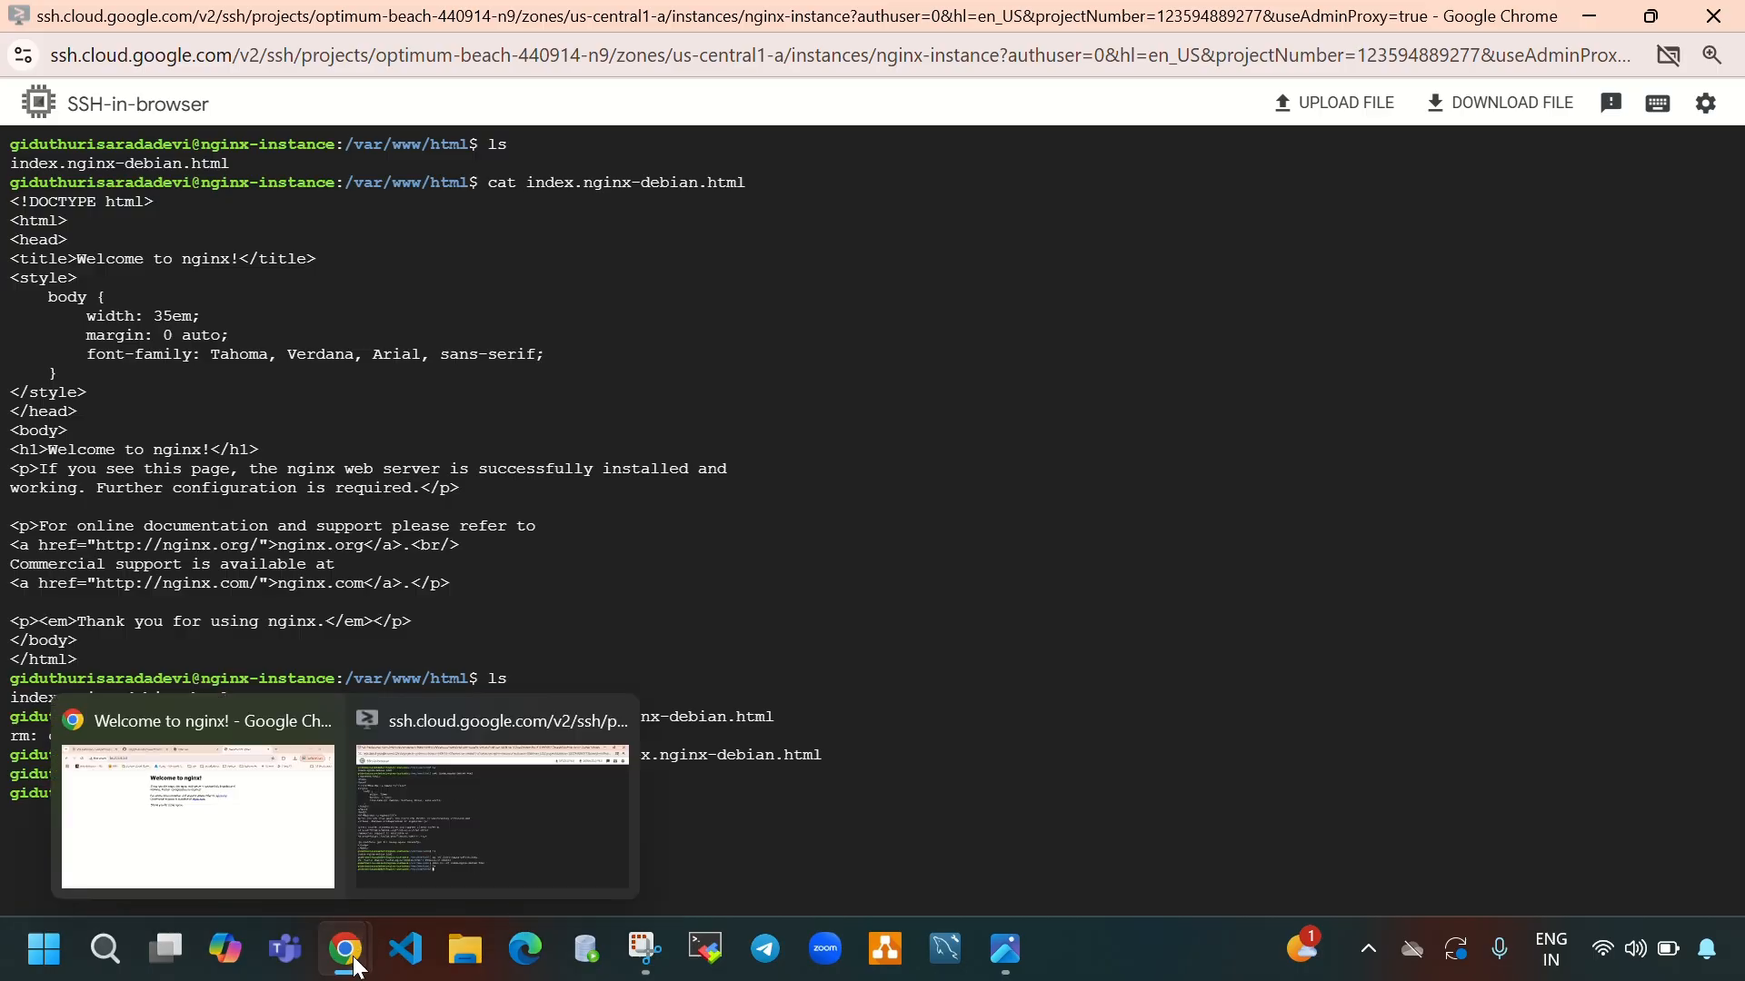
click(266, 865)
click(146, 91)
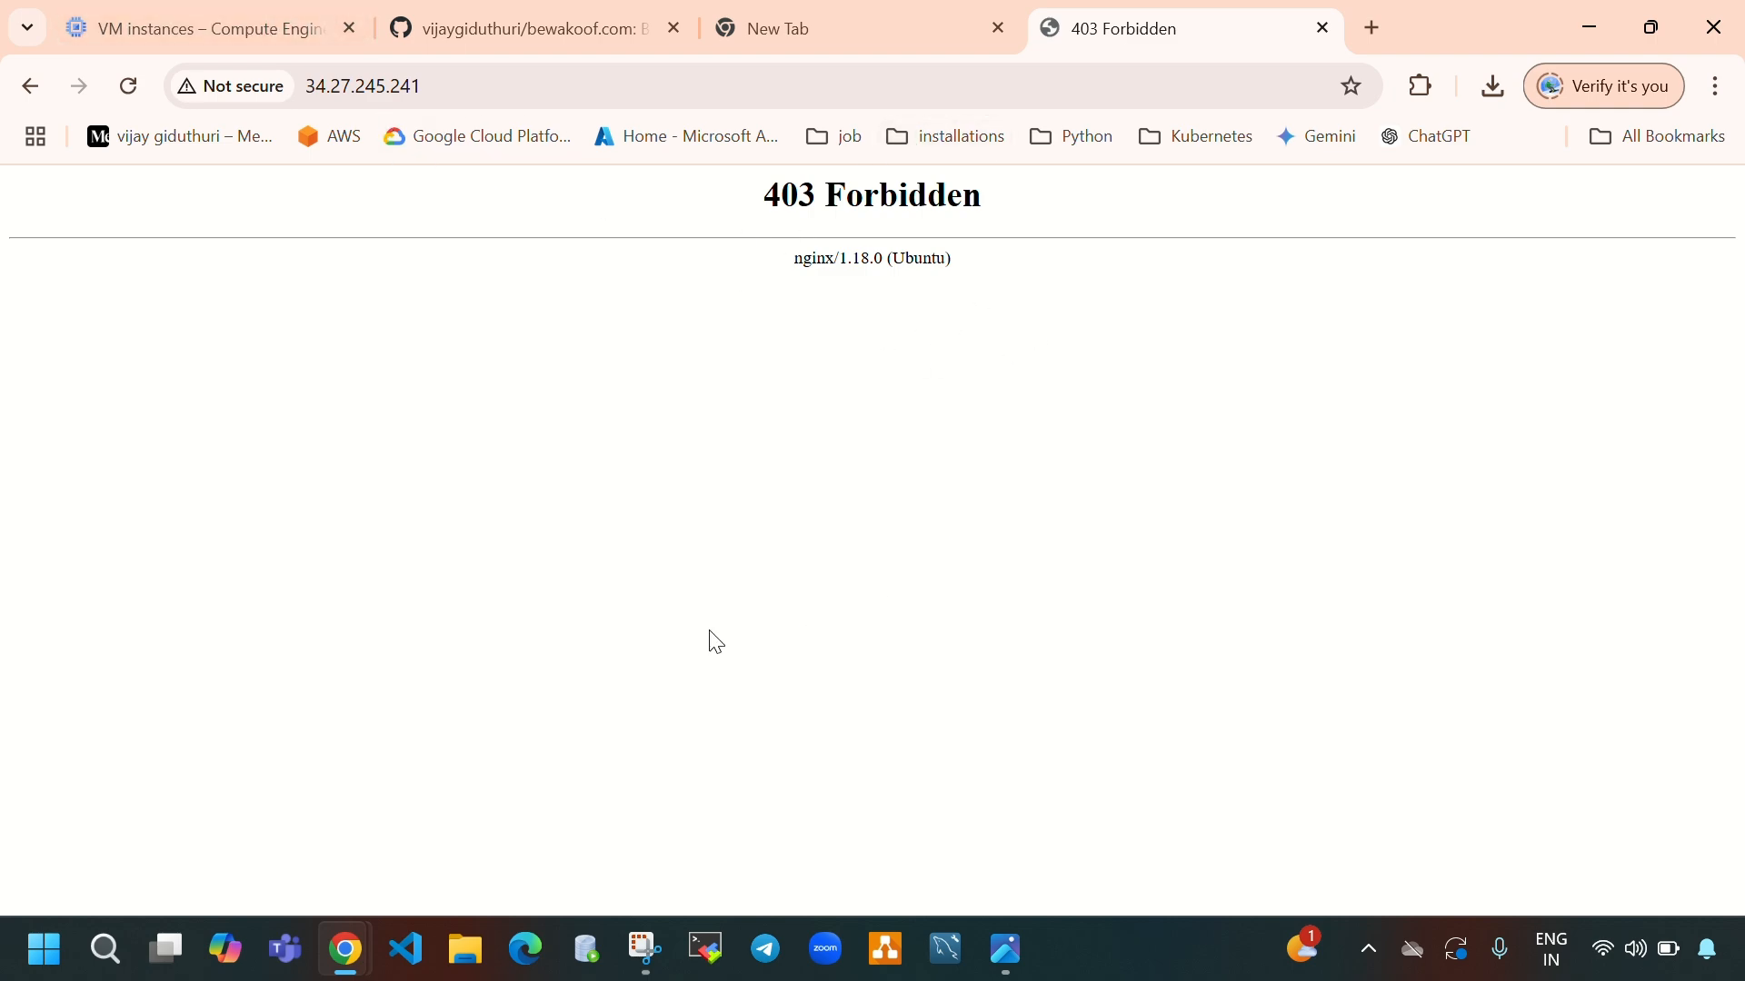
click(262, 13)
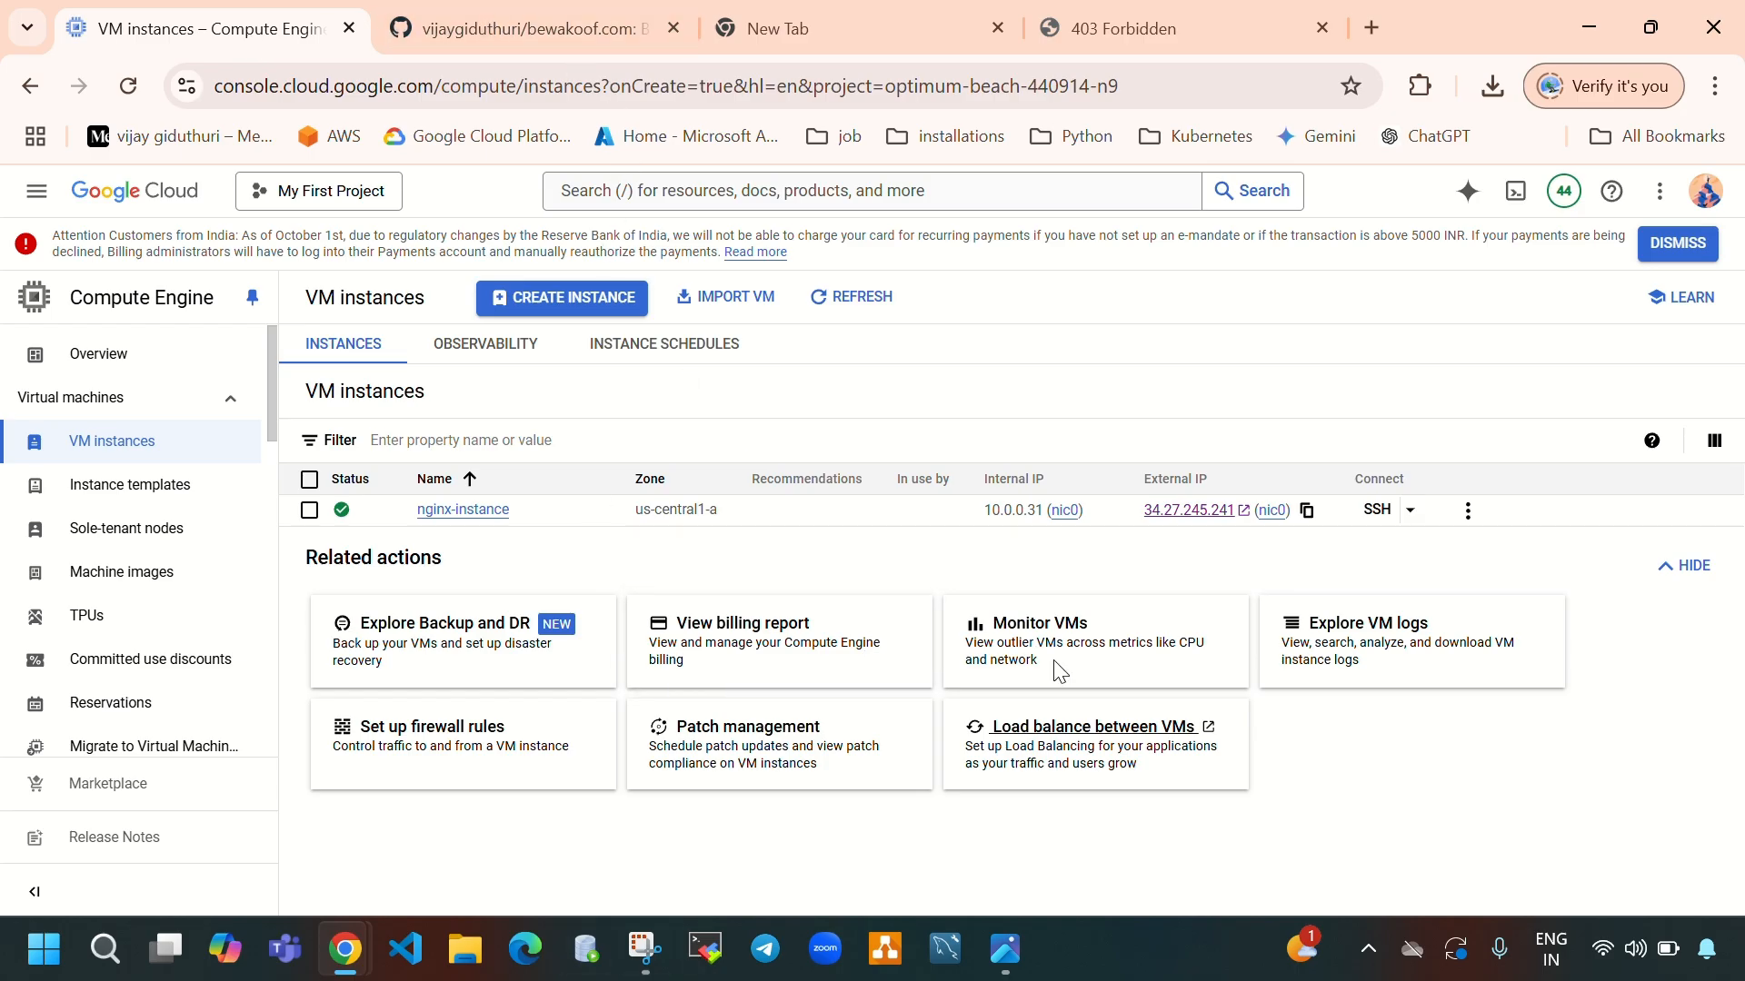
click(1113, 12)
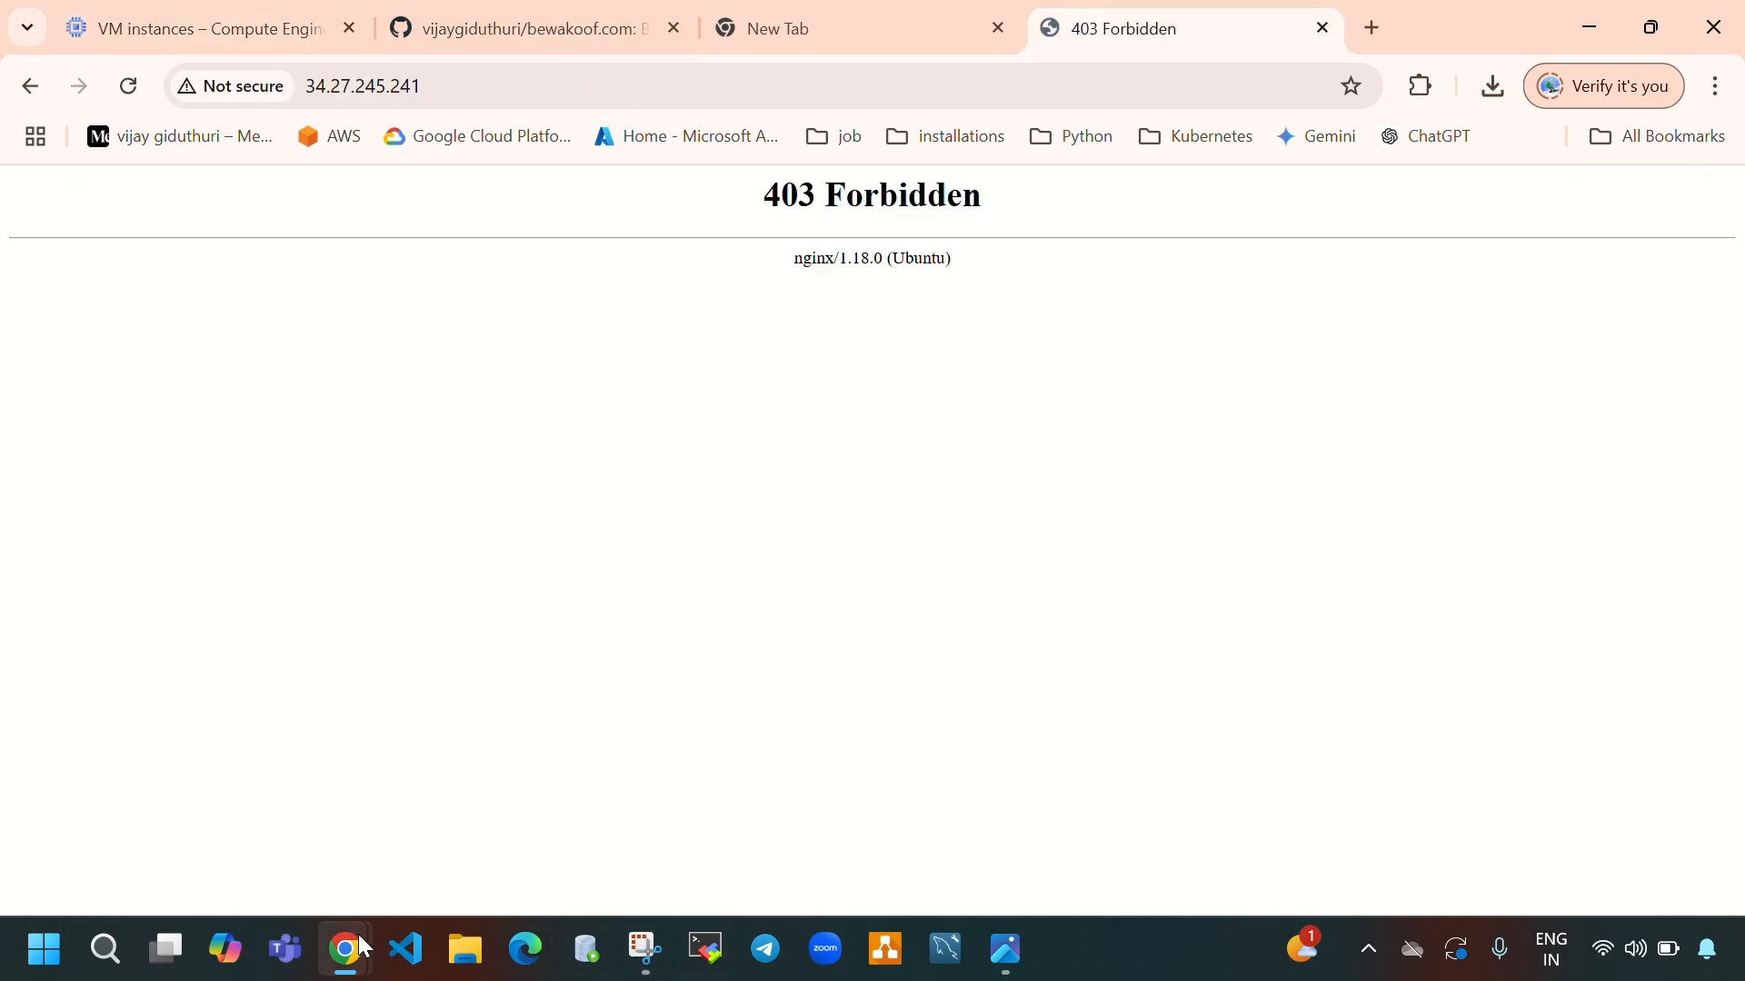
Step: Back in the cleared SSH terminal, go to the home directory with "cd" and list its contents with "ls"
mouse_move(364, 947)
click(433, 871)
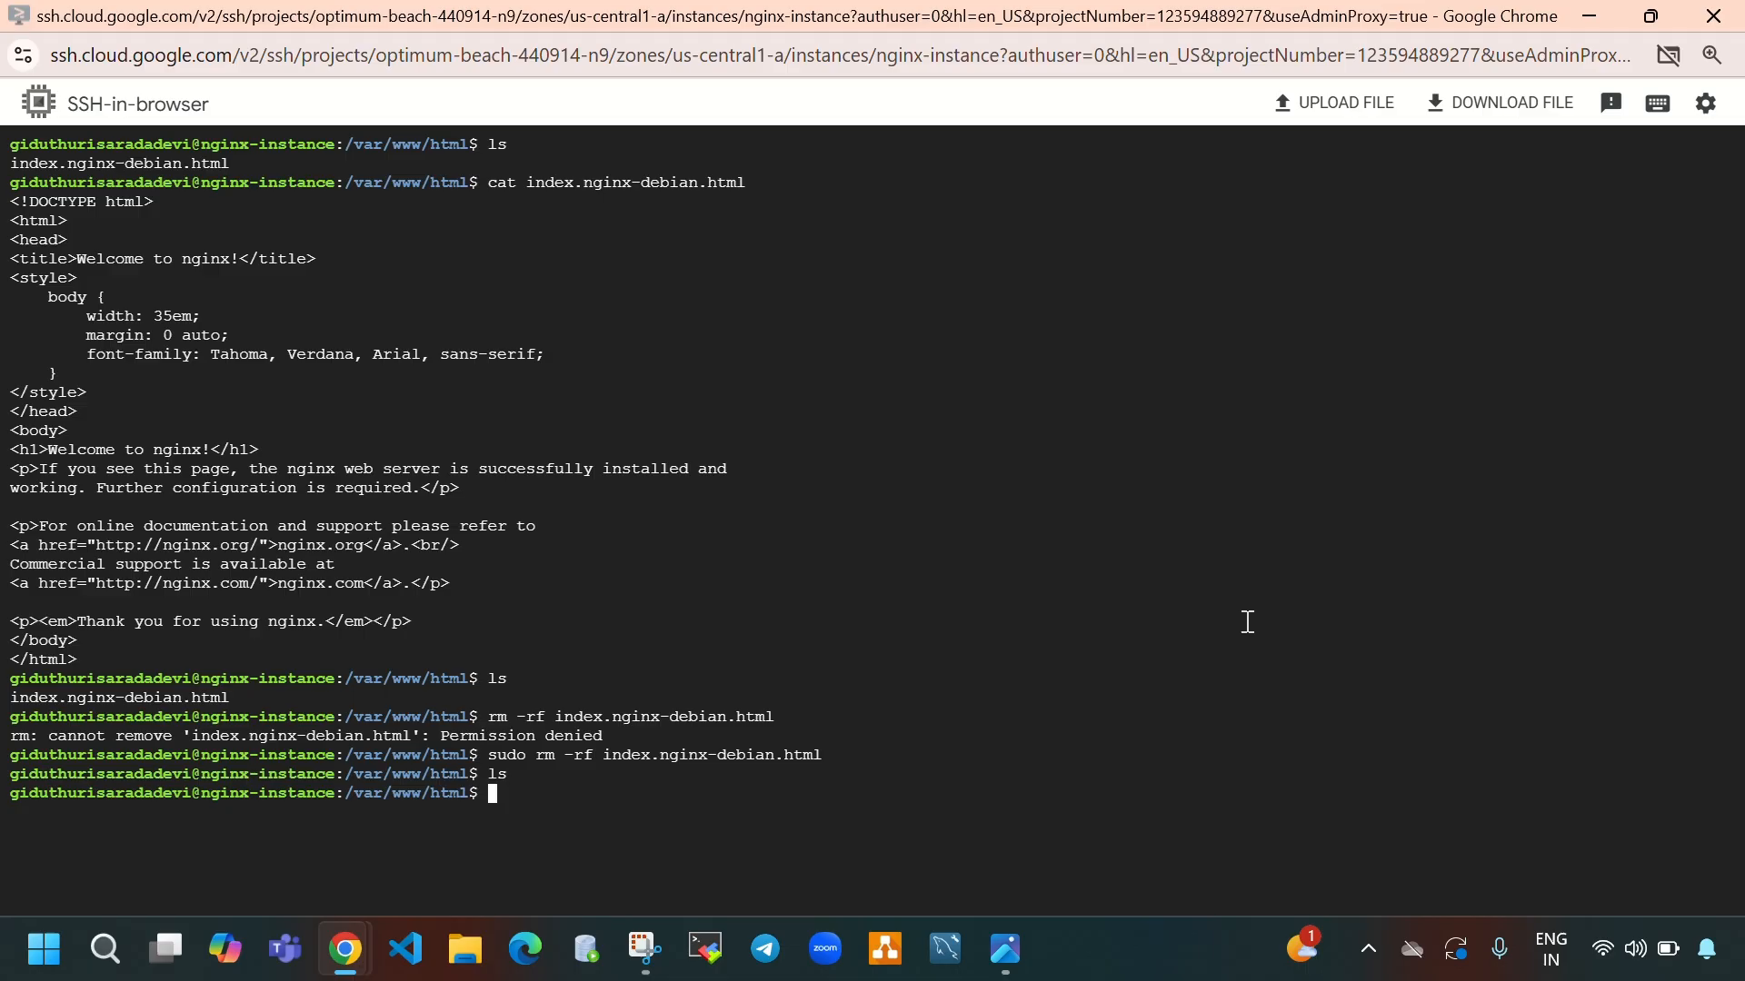
key(ctrl+l)
text(cd)
key(Return)
text(l)
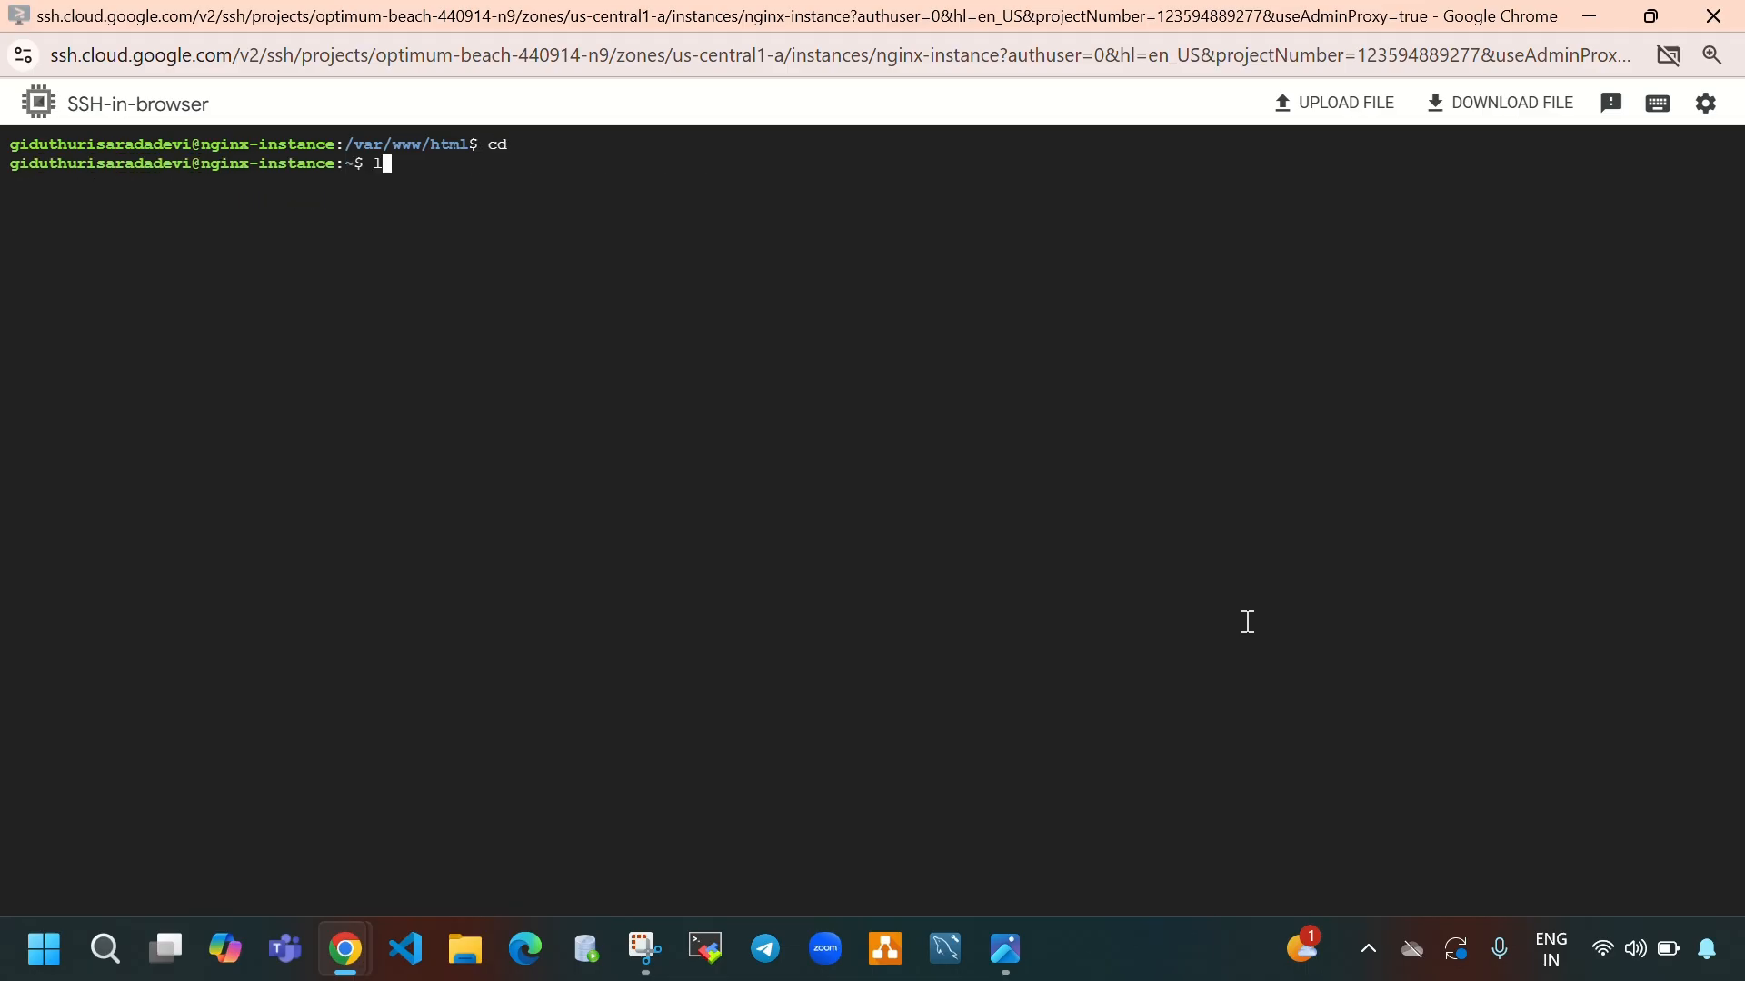
text(s)
key(Return)
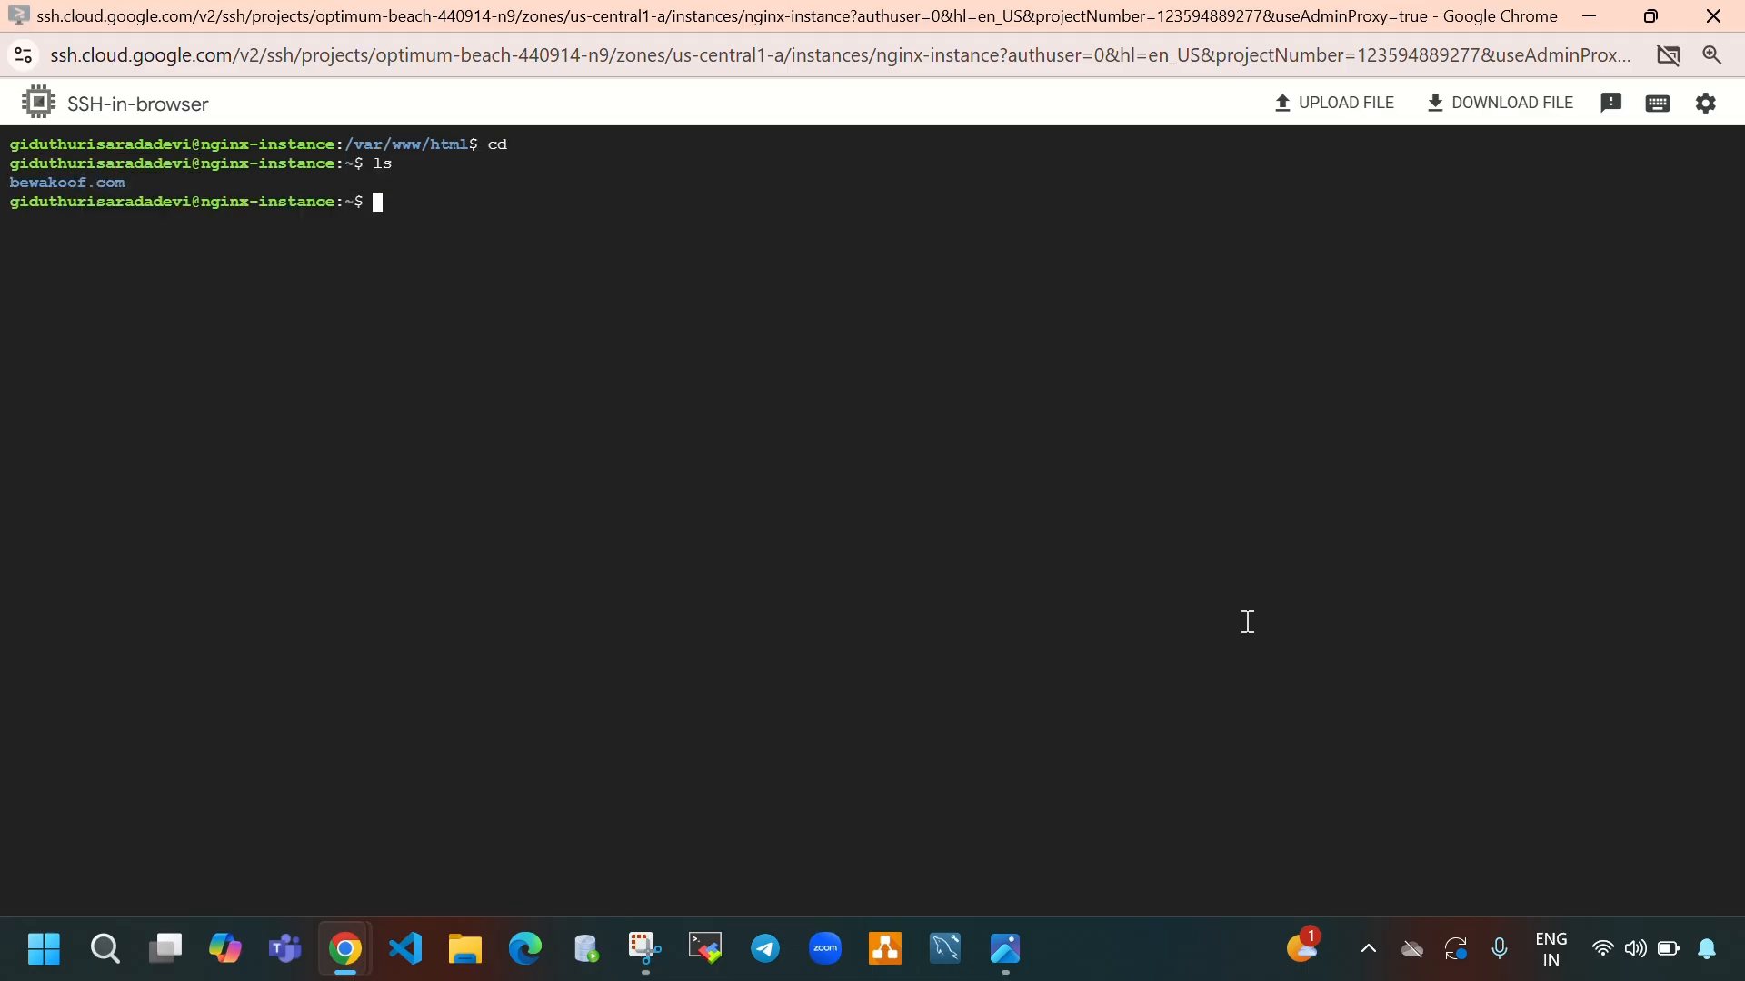
Step: Enter the cloned project folder with "cd bewakoof.com/" and list its files with "ls"
double_click(48, 182)
text(cd be)
key(Tab)
key(Return)
text(l)
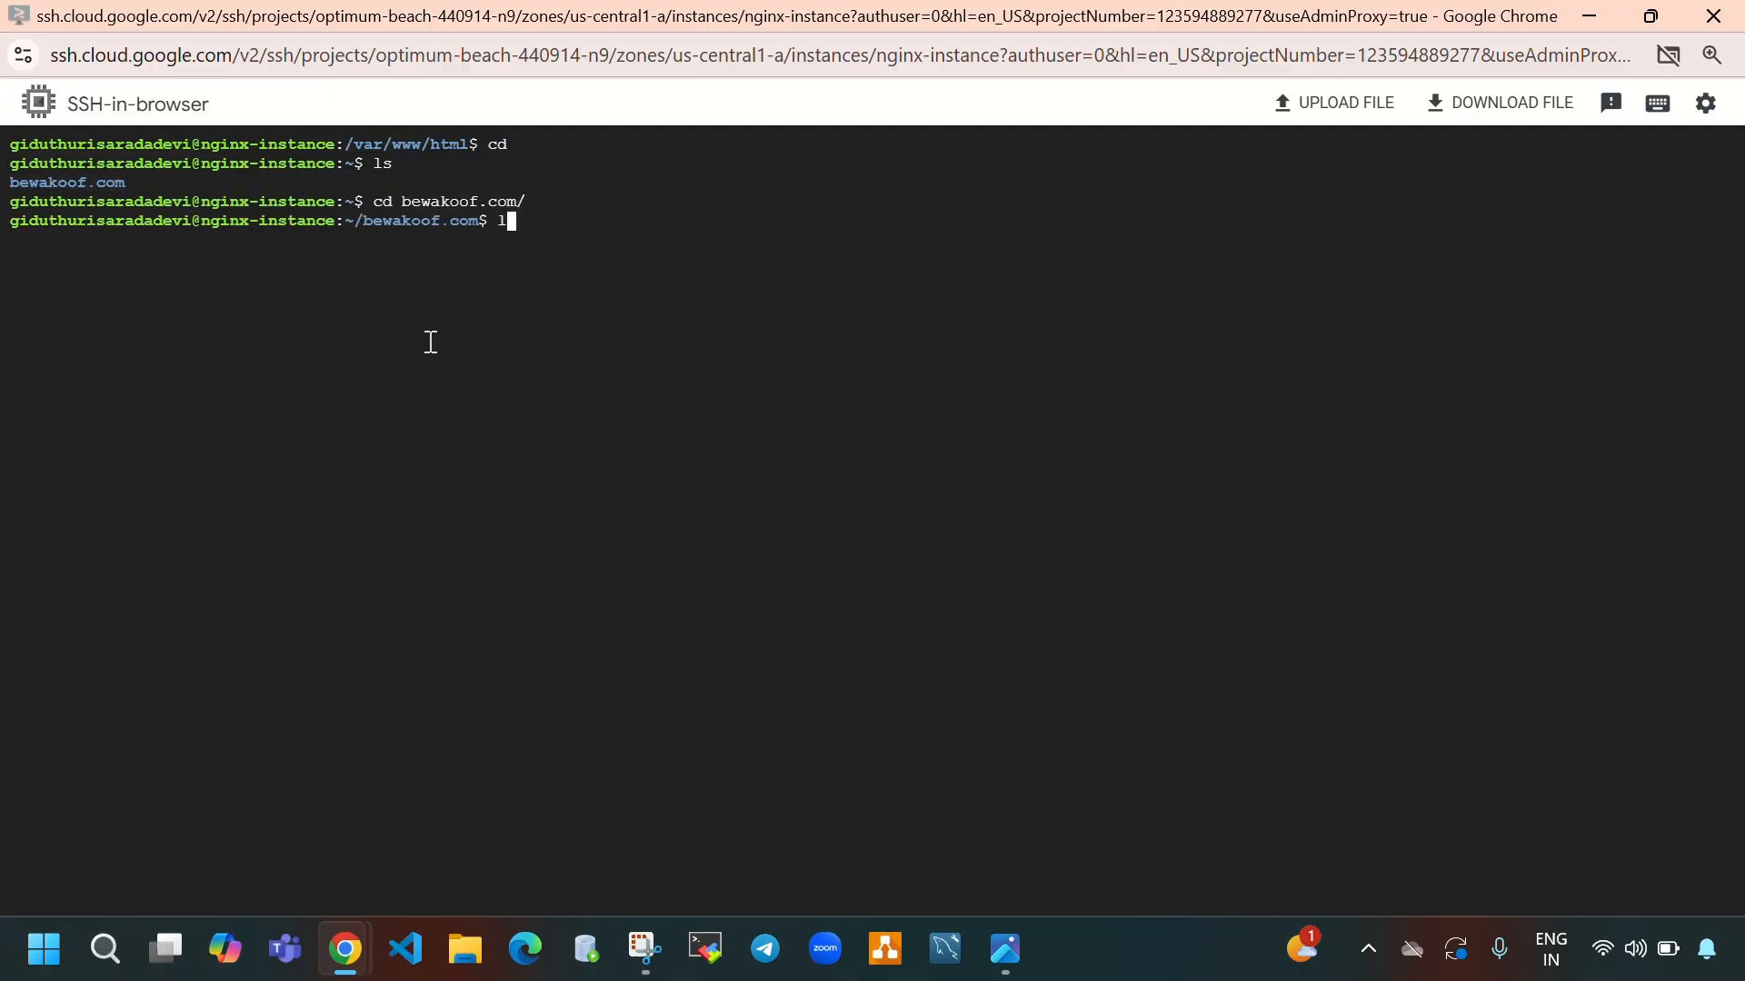
text(s)
key(Return)
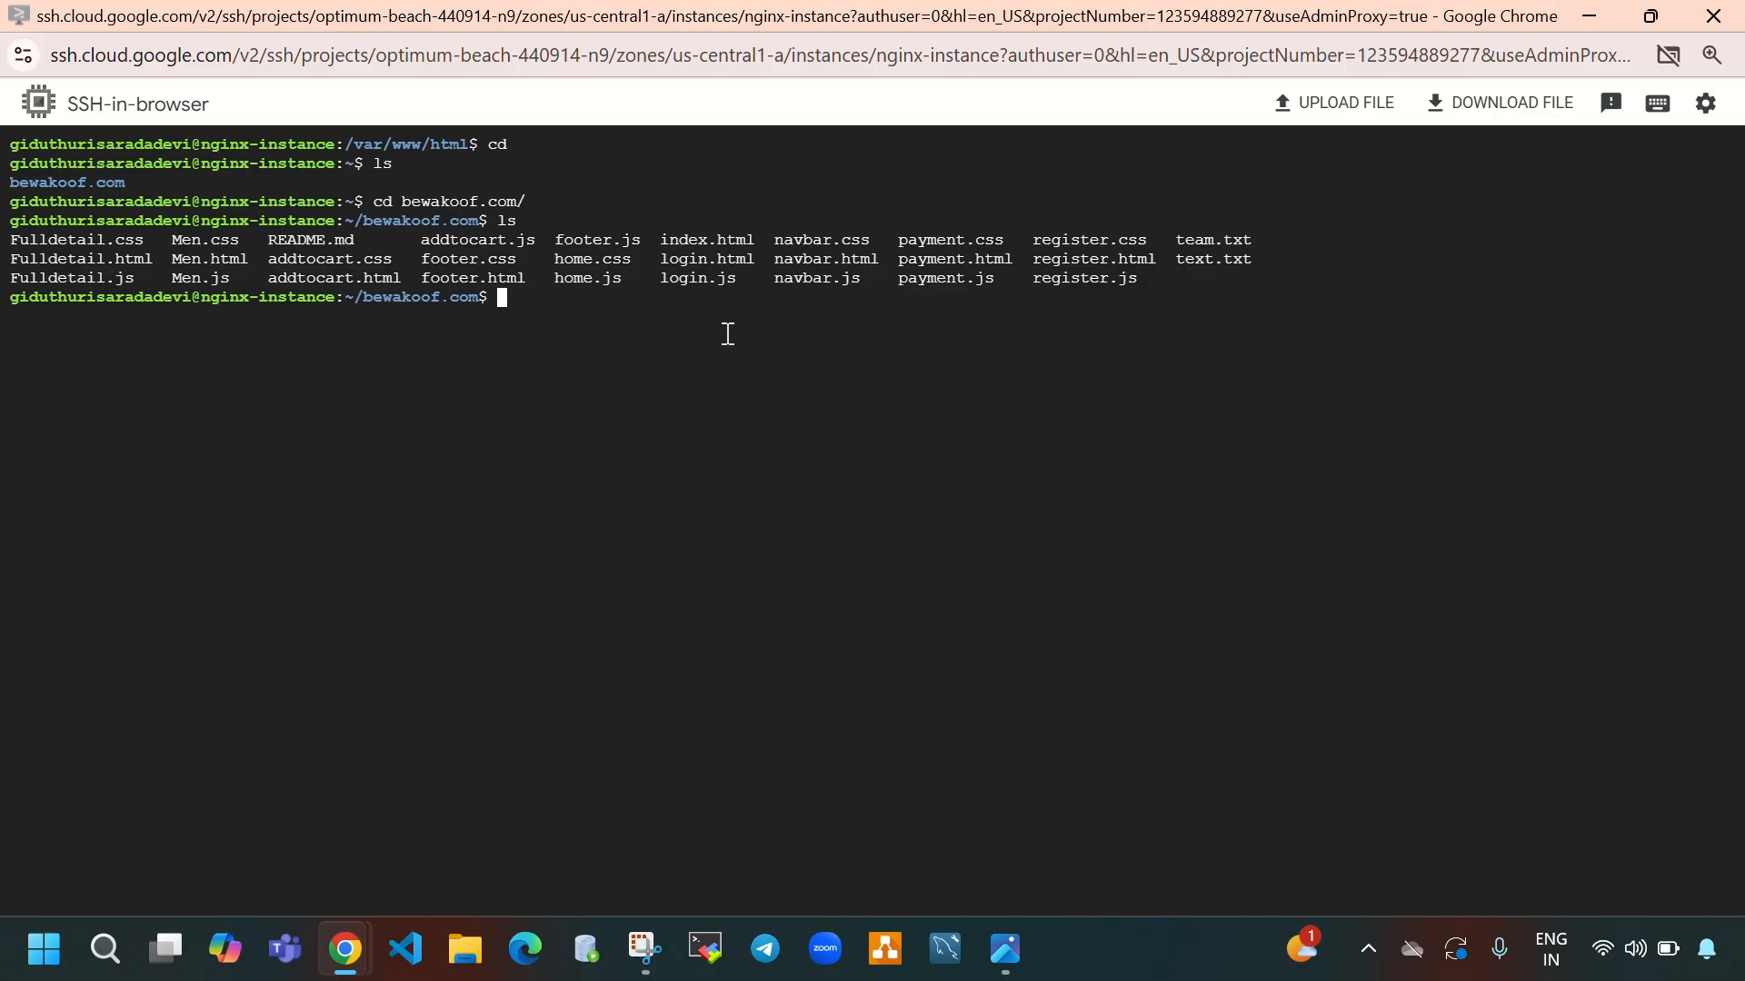
Step: Try to move all project files to the web root with "mv * /var/www/html/"
text(mv * /var/www/html/)
key(Return)
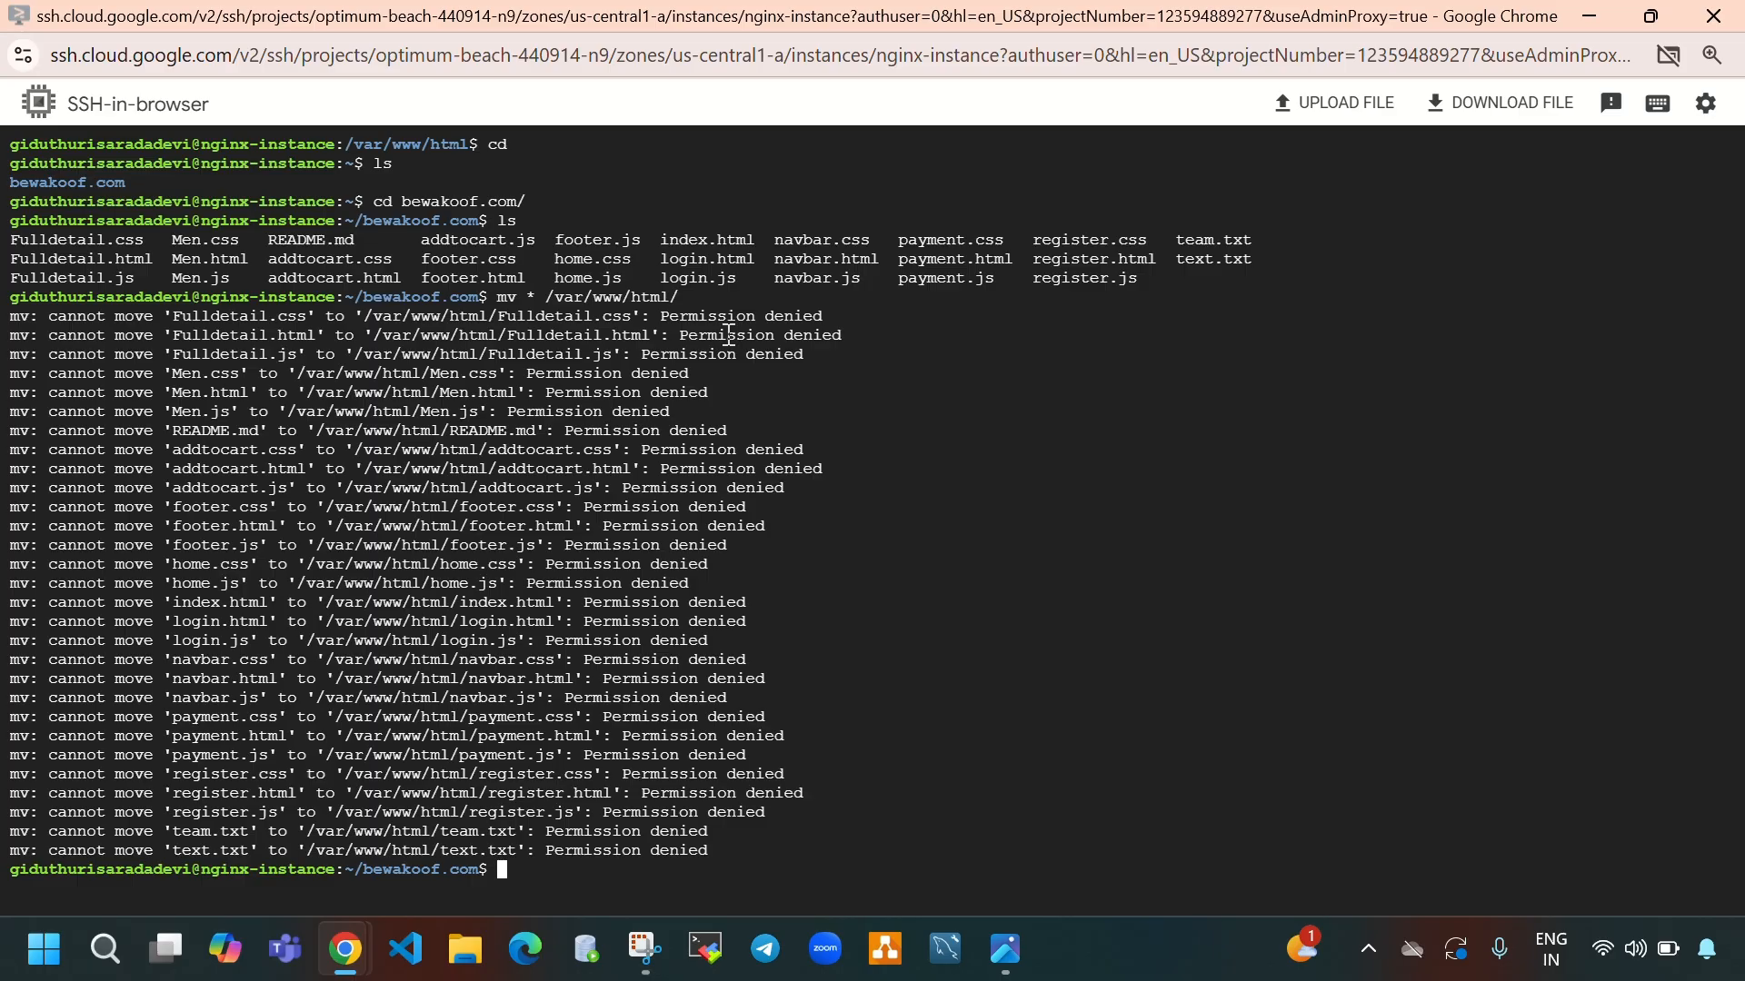
Step: Move all project files with "sudo mv * /var/www/html/" and check the project folder with "ls"
key(Up)
key(Home)
text(sudo)
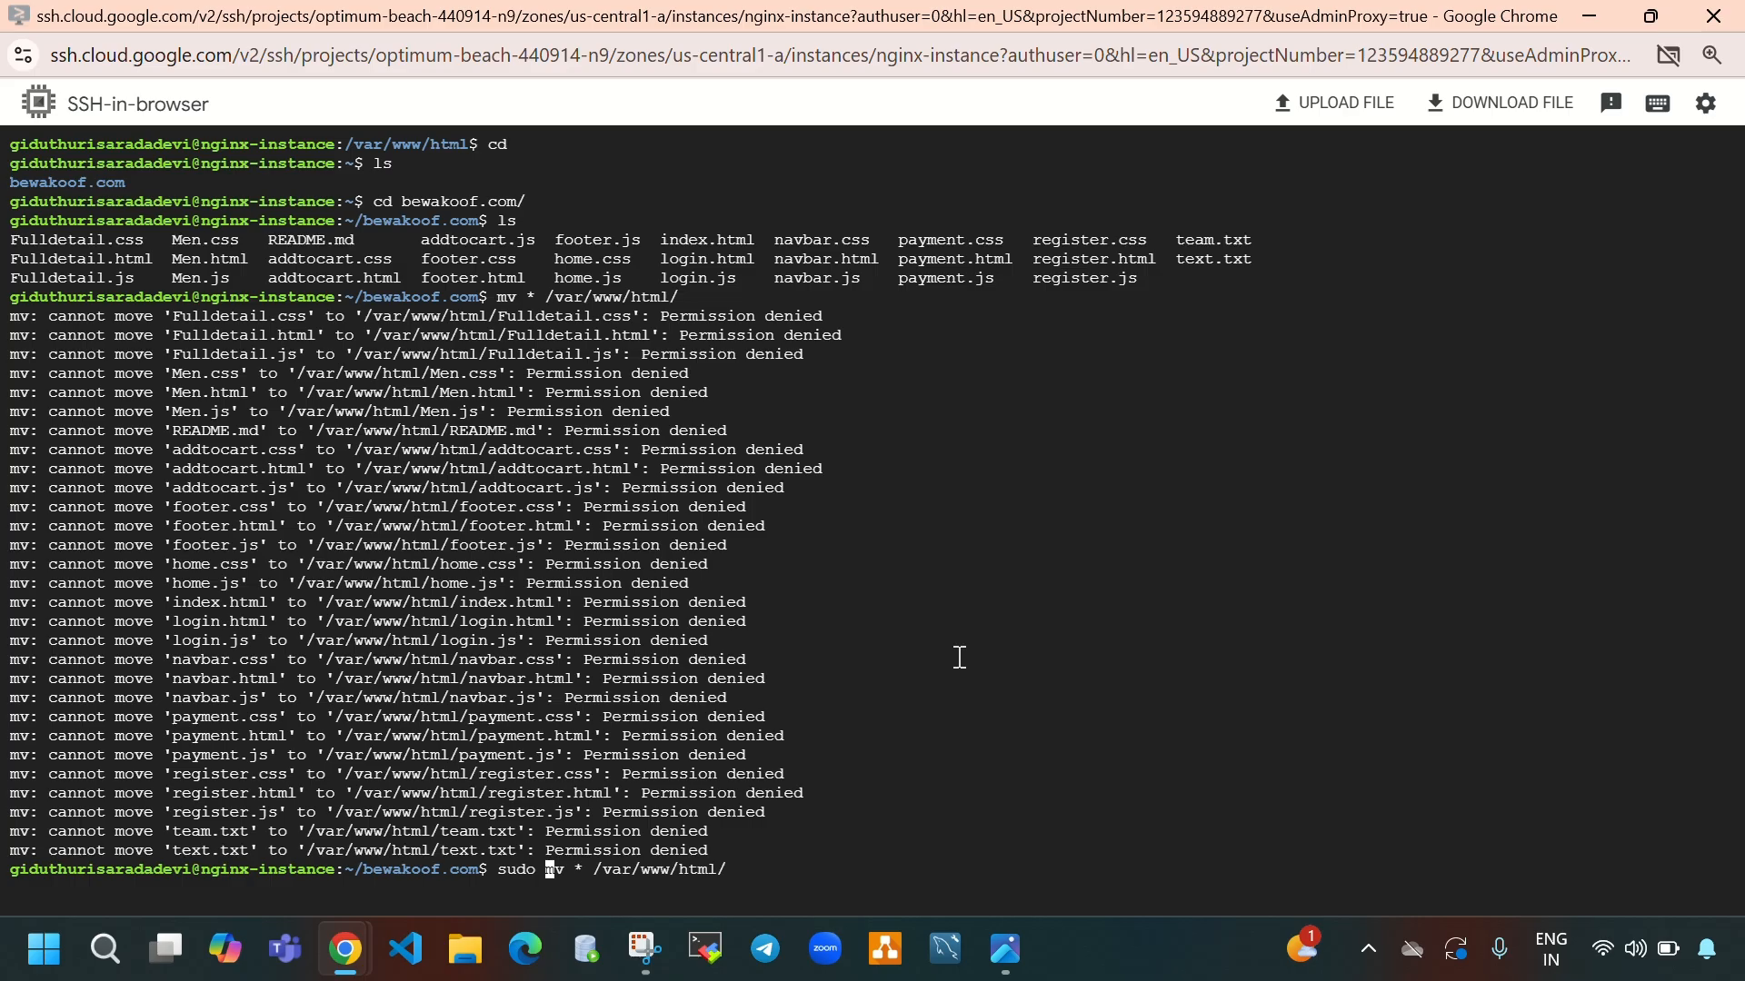
key(Return)
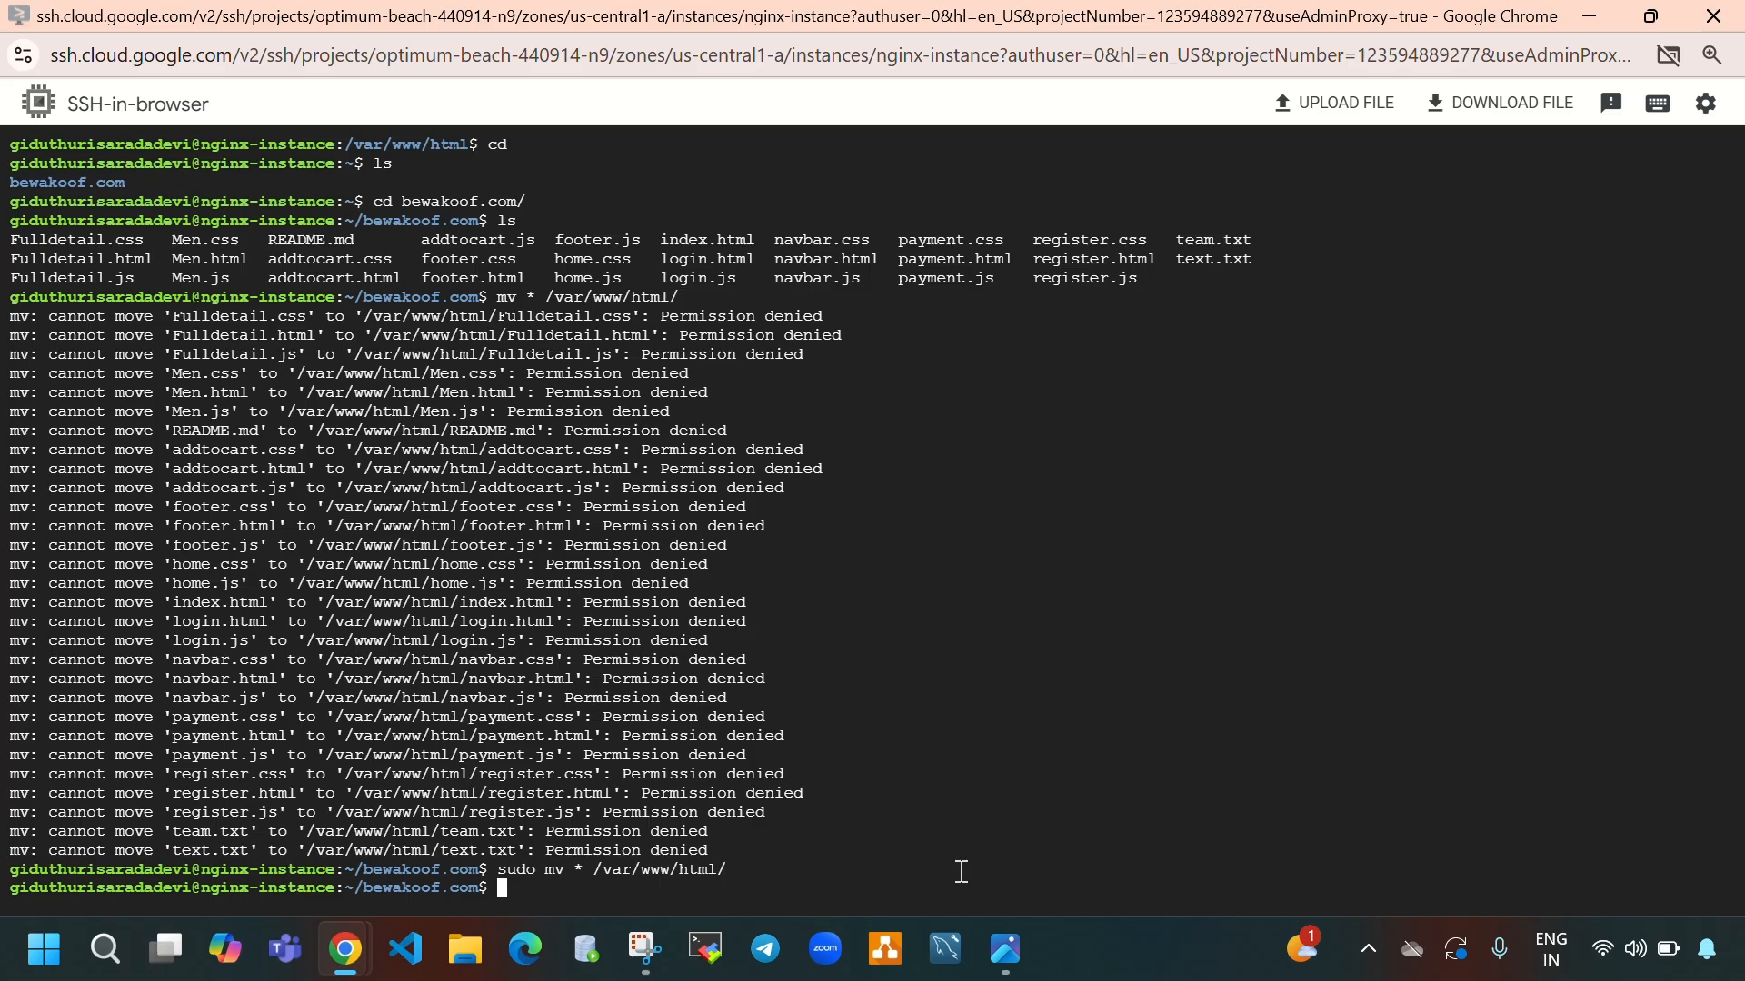
text(ls)
key(Return)
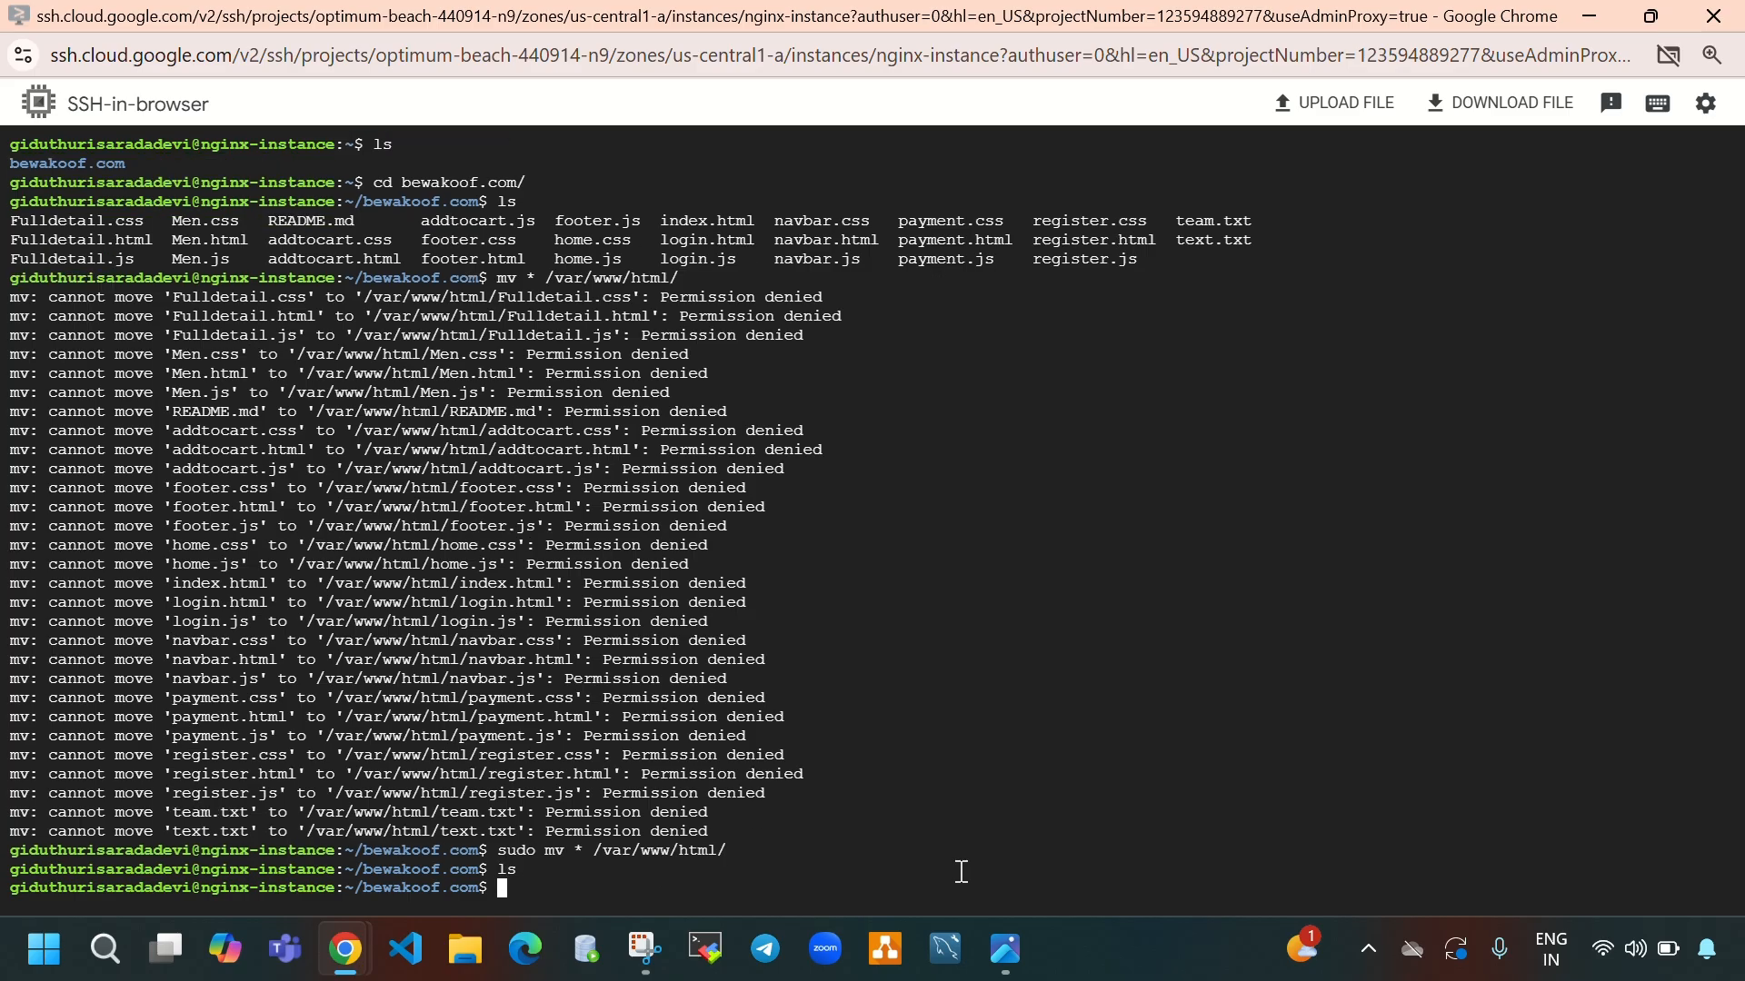
drag(595, 854, 715, 858)
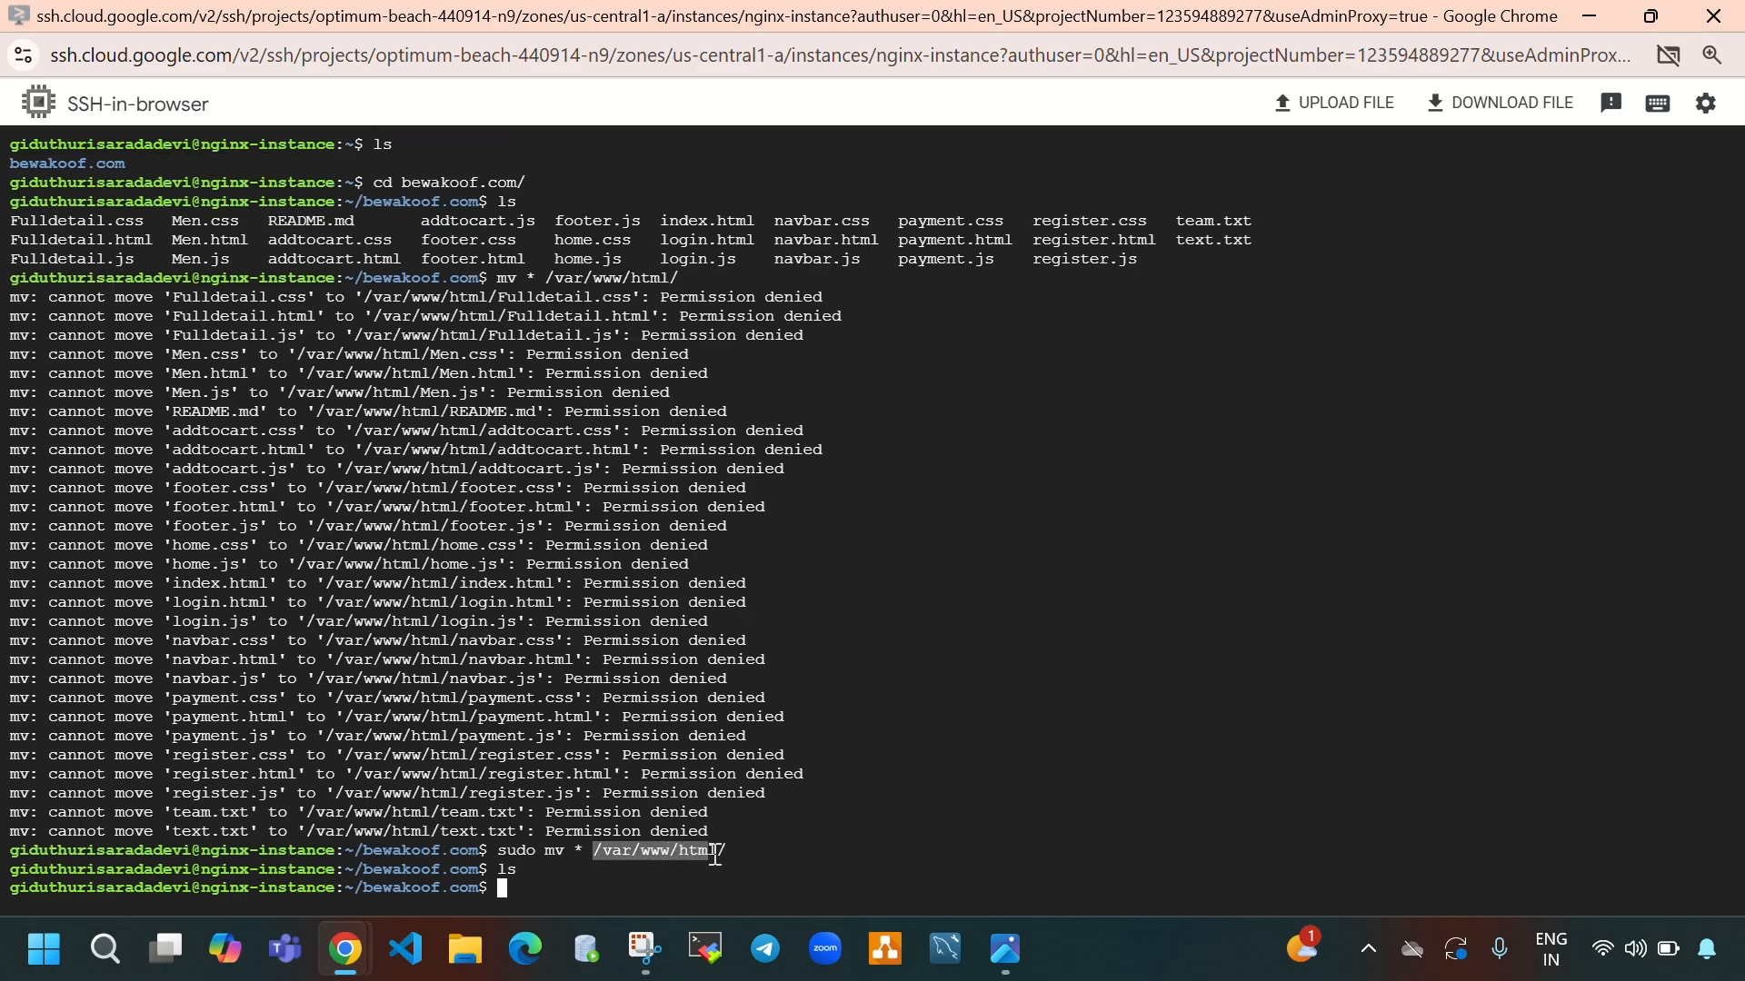
click(715, 890)
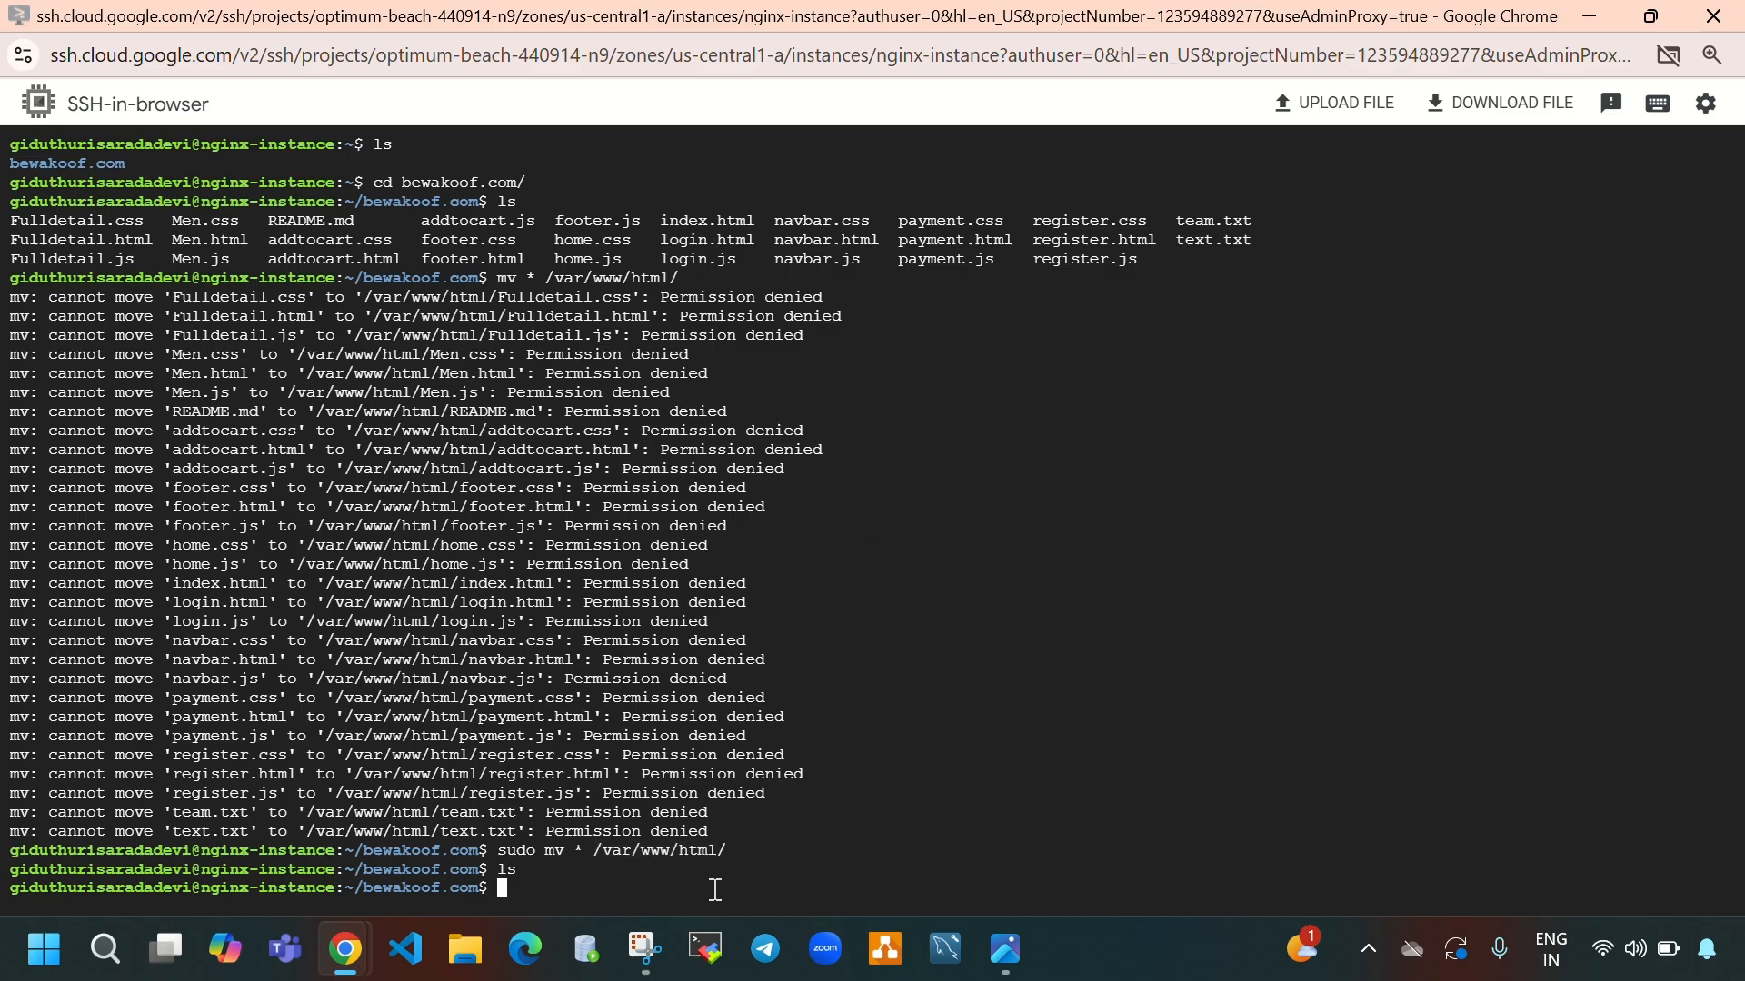
Step: Clear the terminal, change to the web root with "cd /var/www/html/" and list the moved files with "ls"
text(cd)
key(ctrl+l)
text(/)
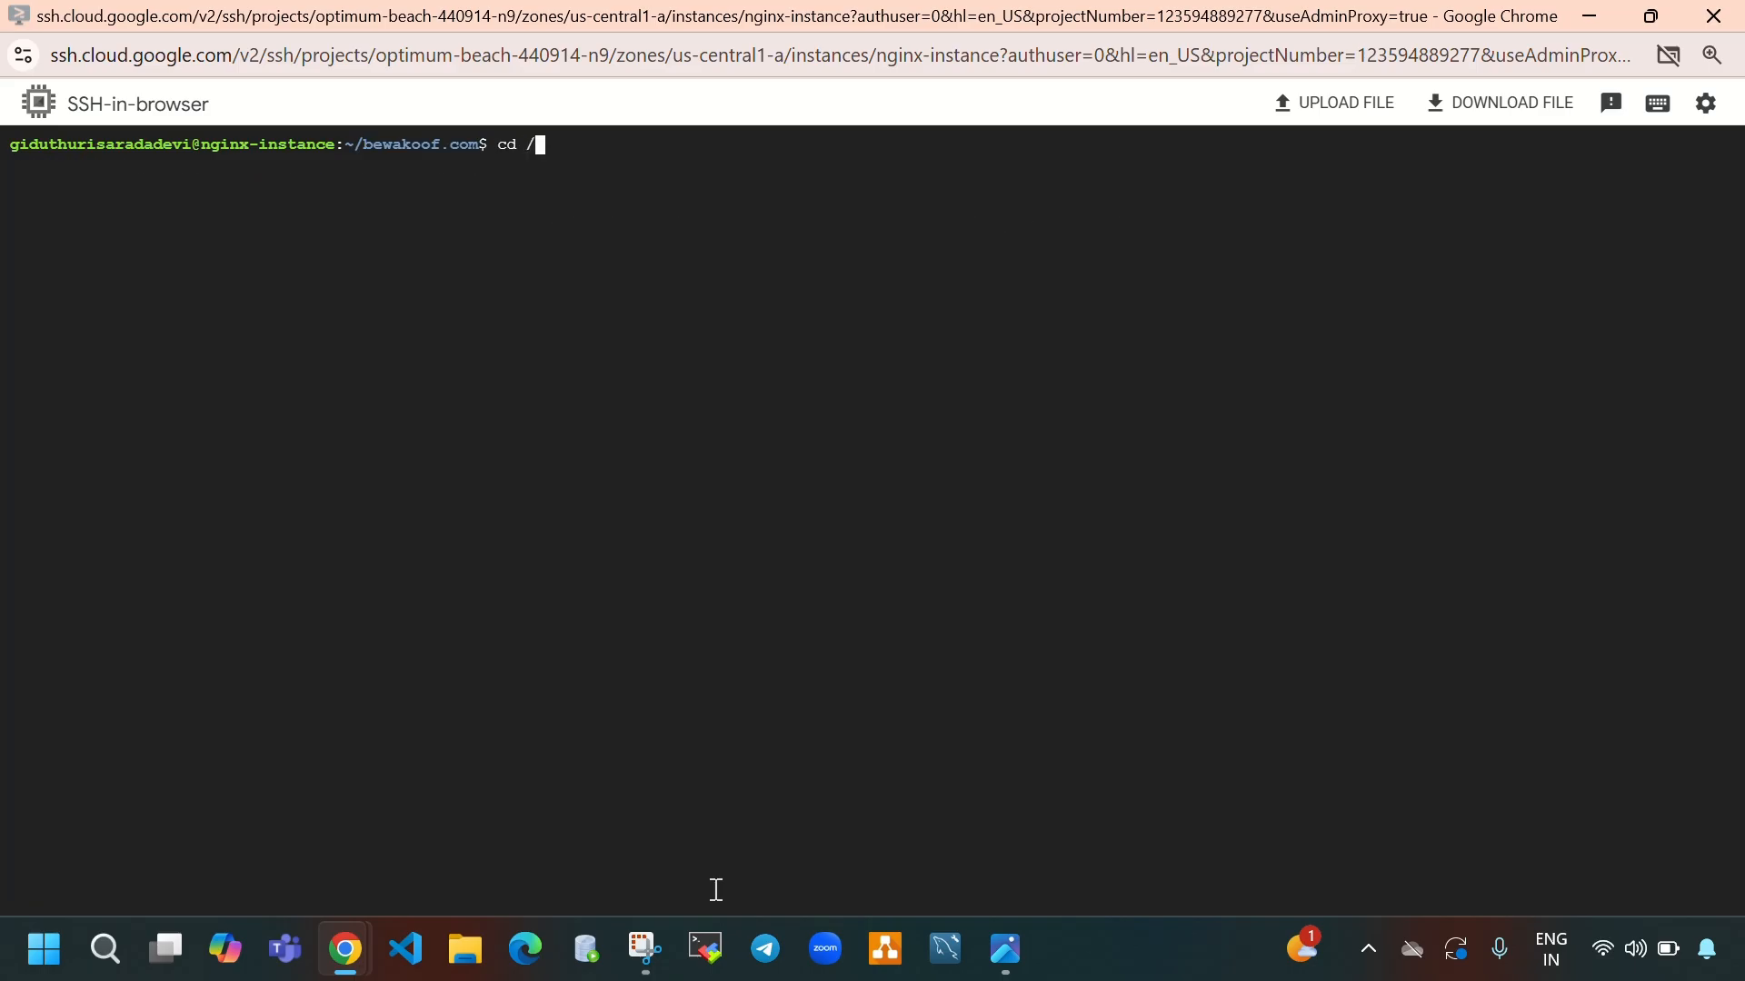
text(var/www/html/)
key(Return)
text(ls)
key(Return)
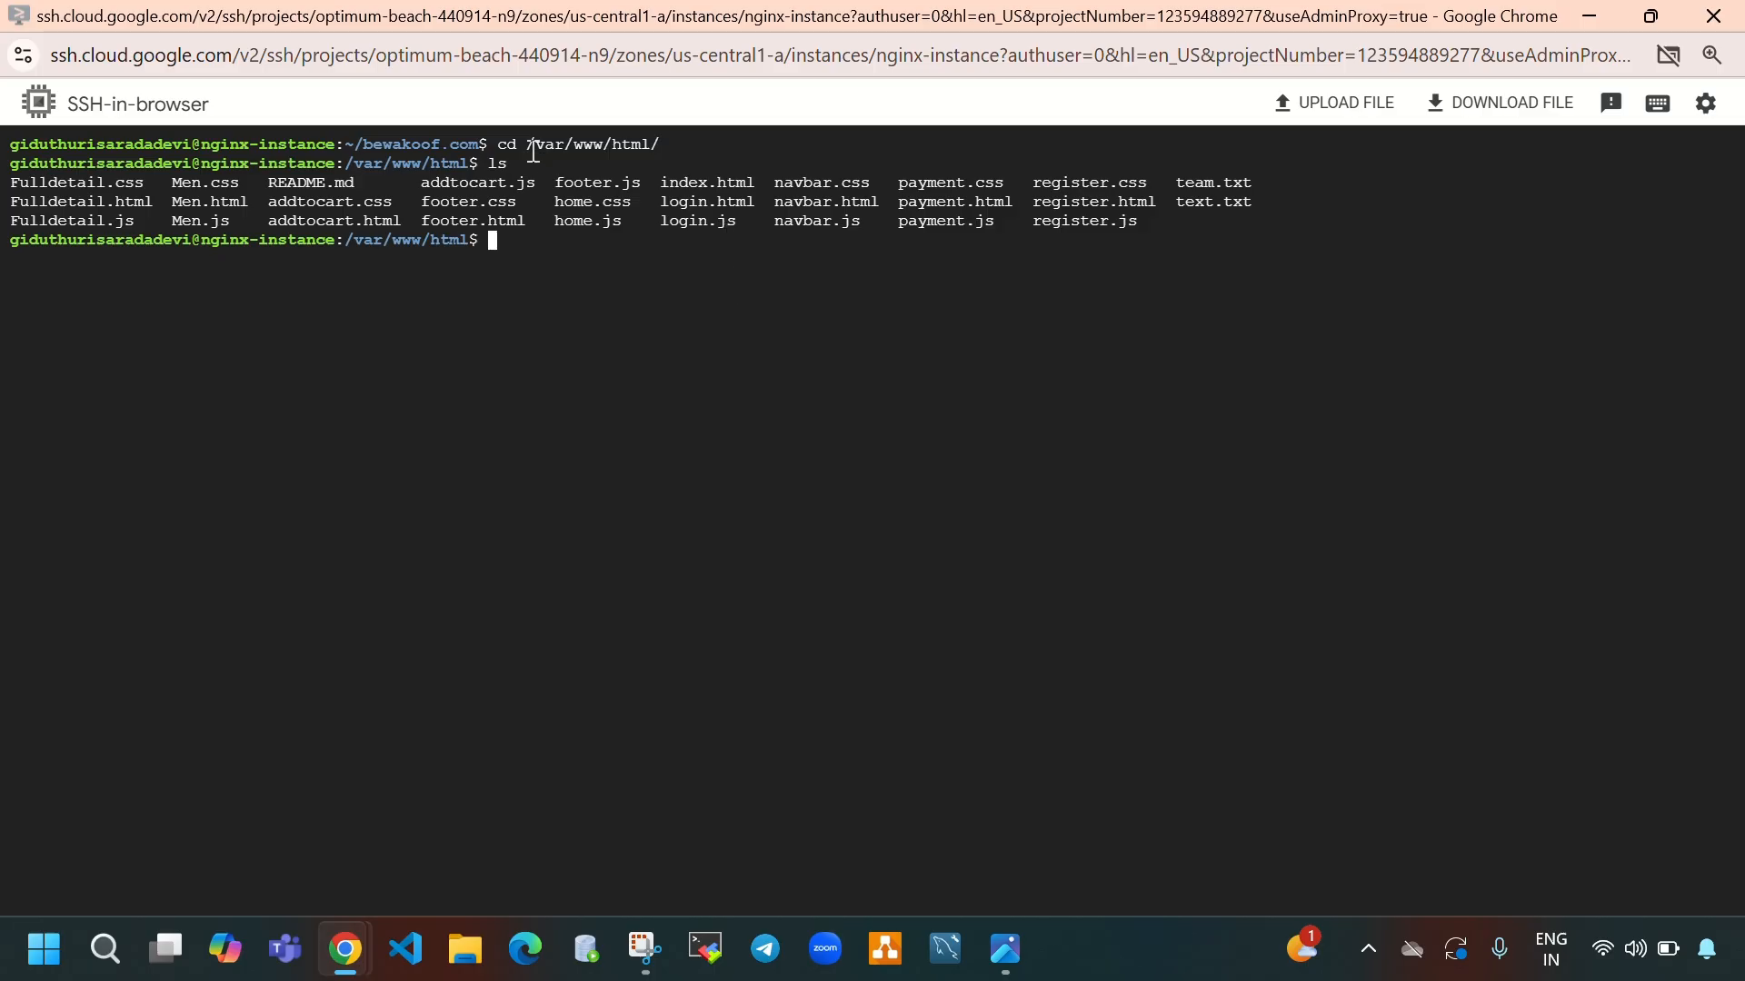
drag(533, 152, 655, 142)
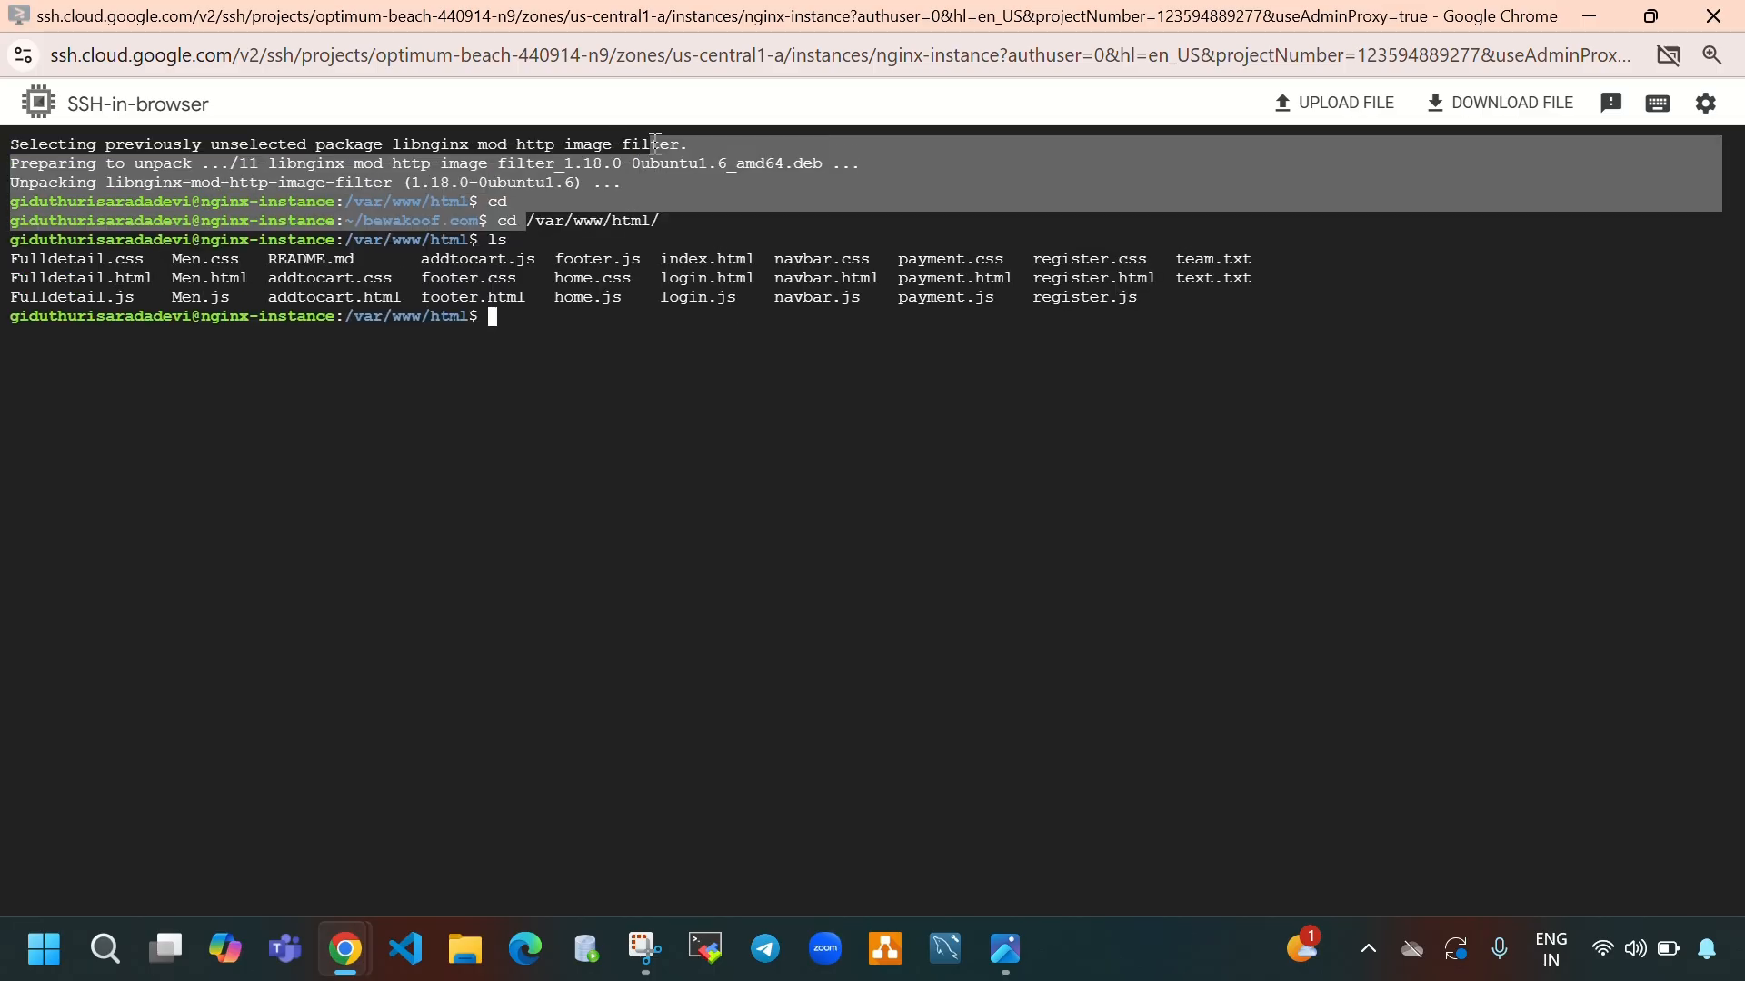
click(737, 386)
scroll(718, 409, down, 1)
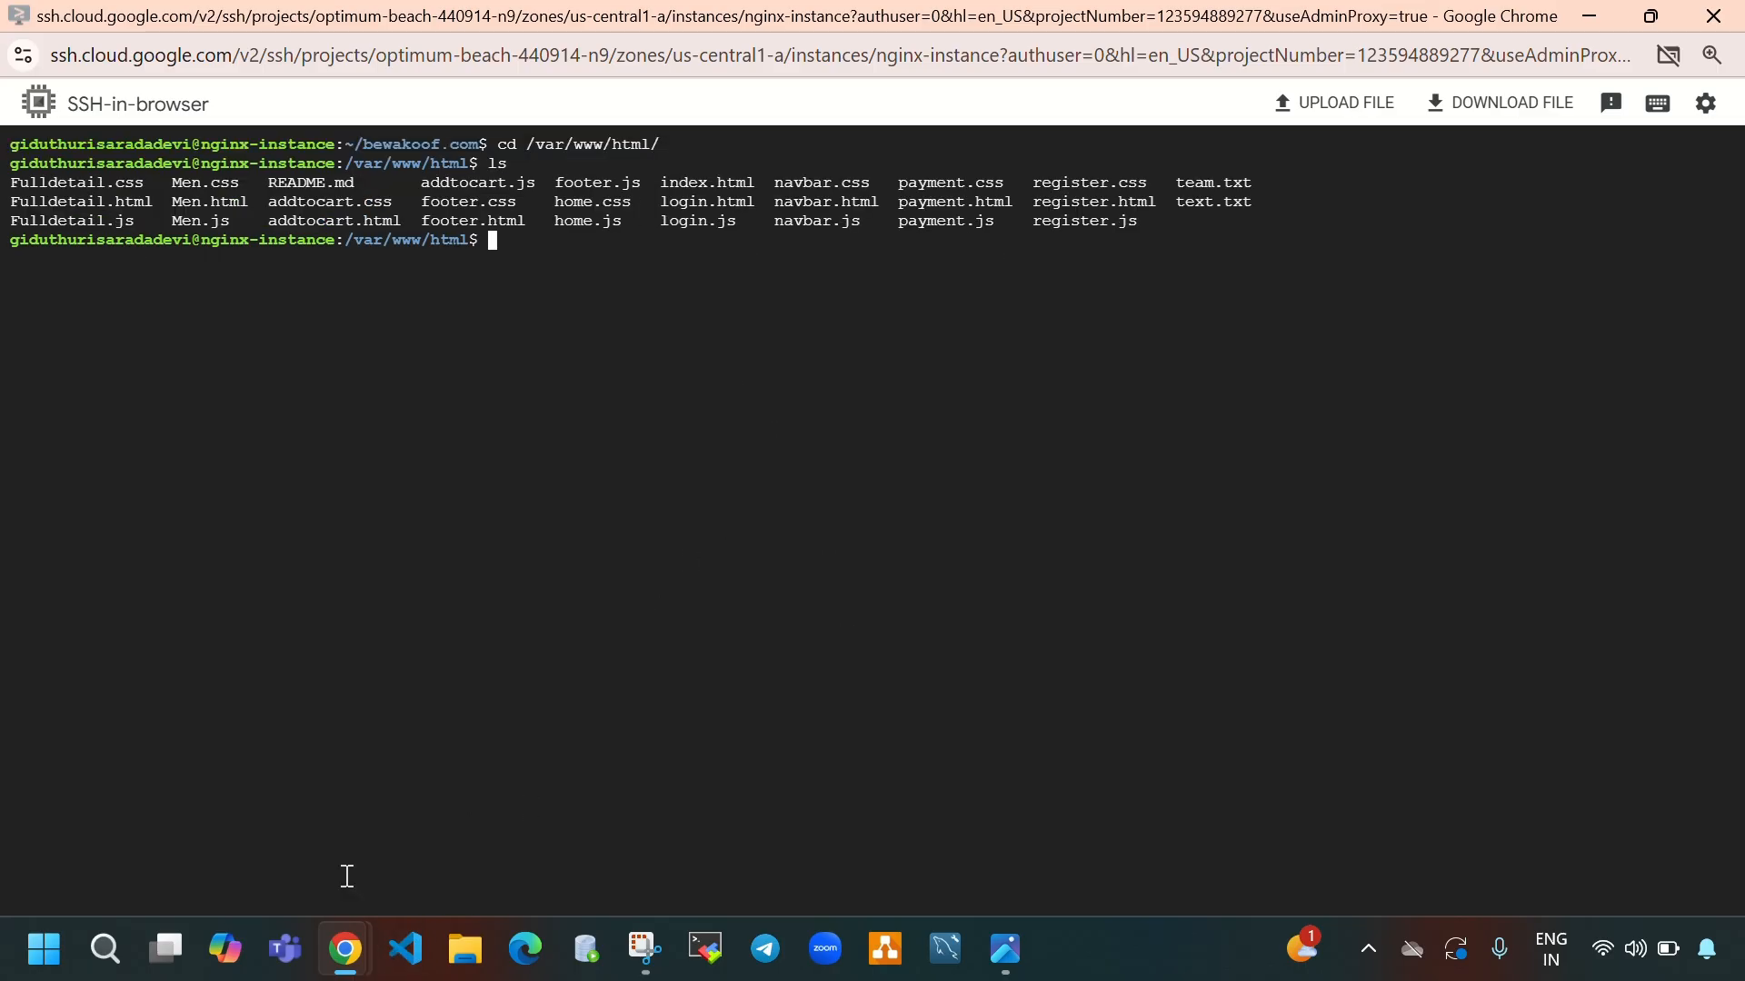
Step: Reload 34.27.245.241 in the browser and look through the deployed site's home page down to the footer and back up
mouse_move(346, 950)
click(247, 844)
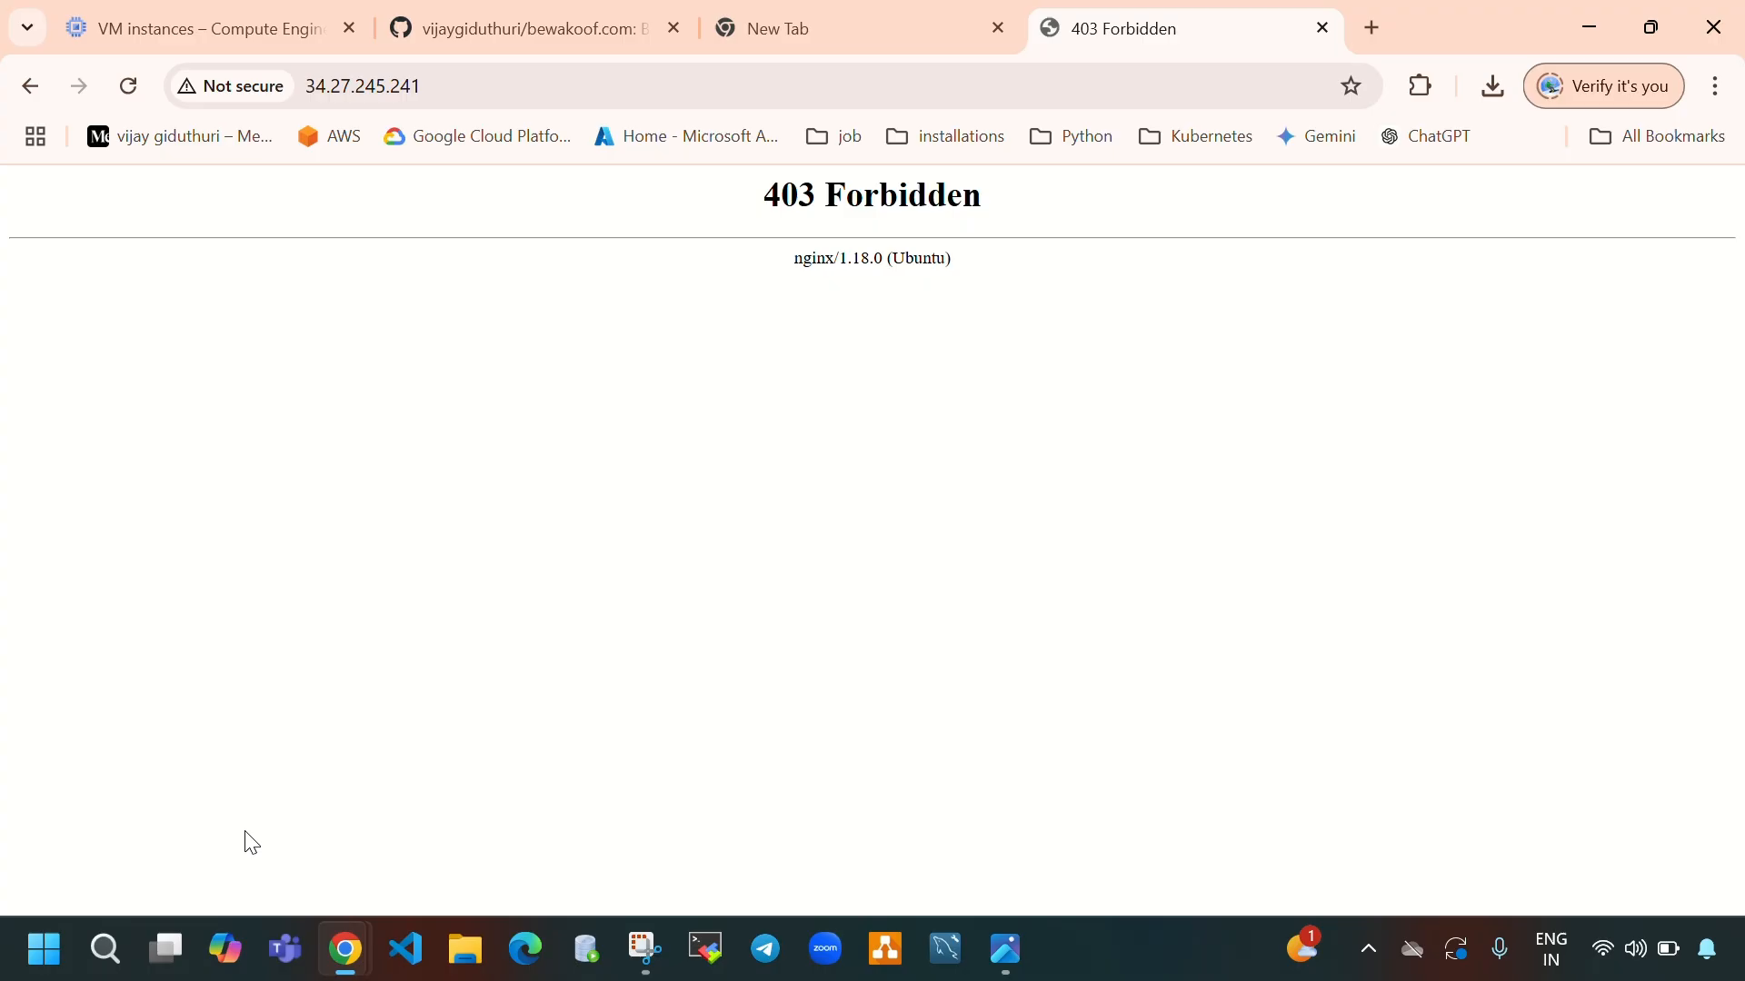
click(130, 89)
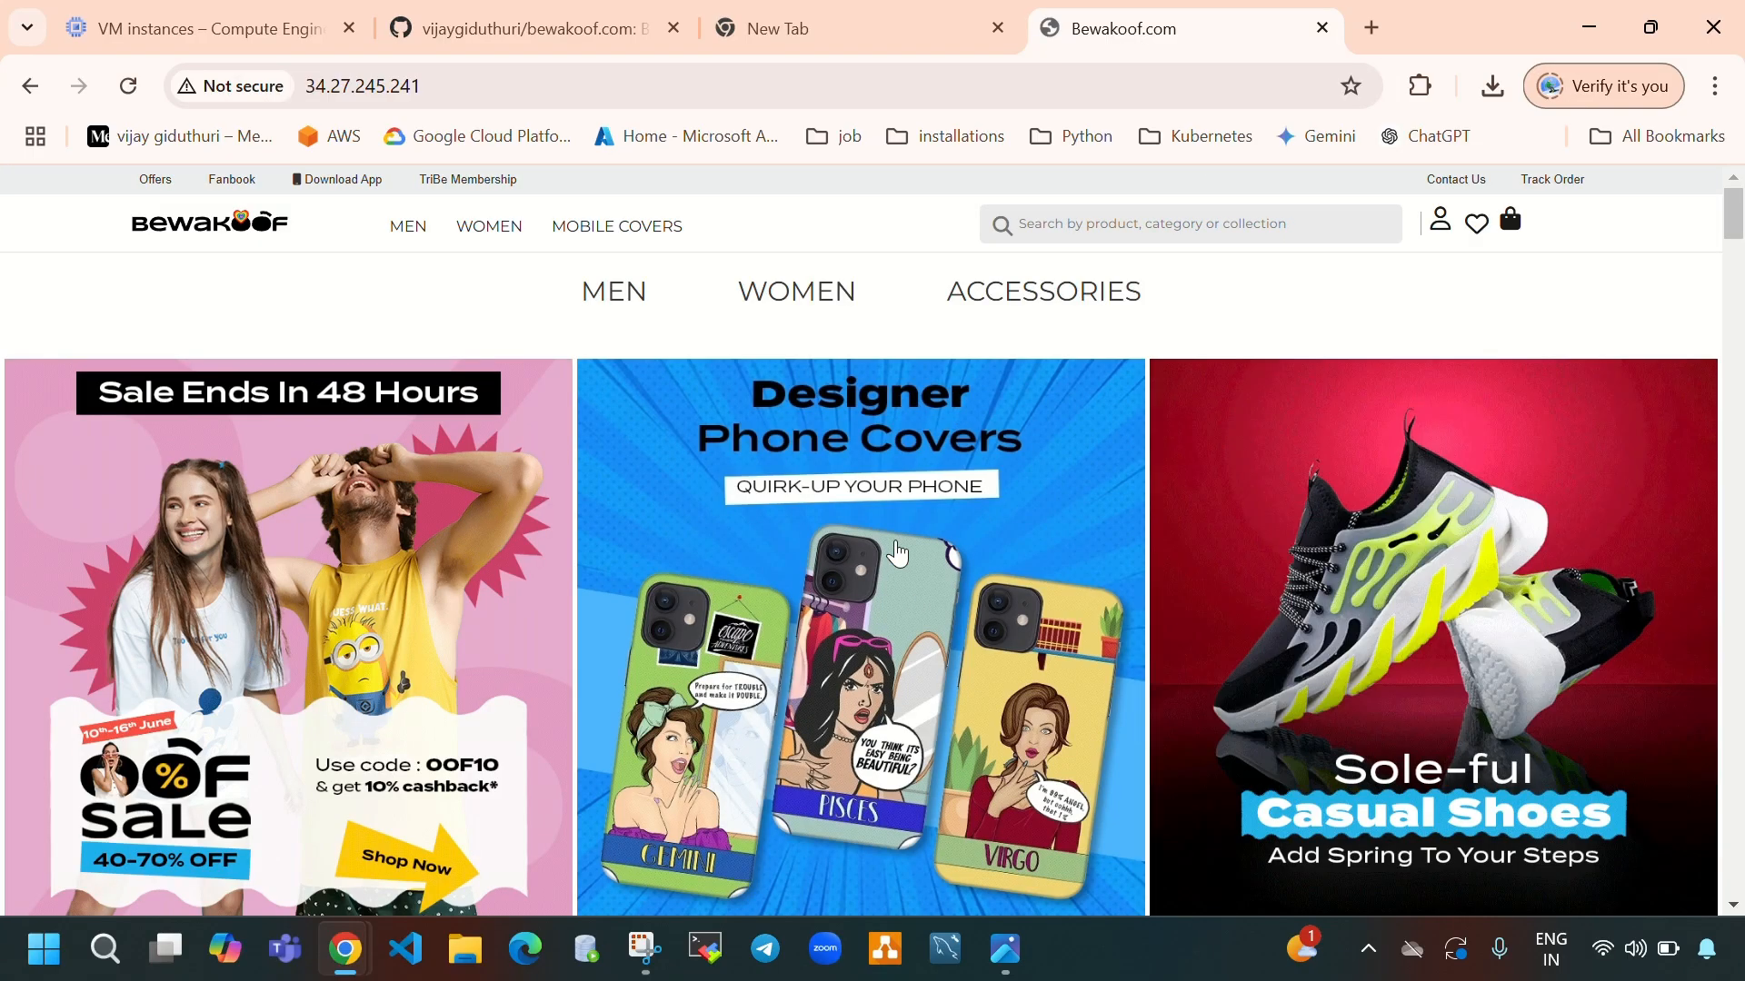
scroll(897, 553, down, 20)
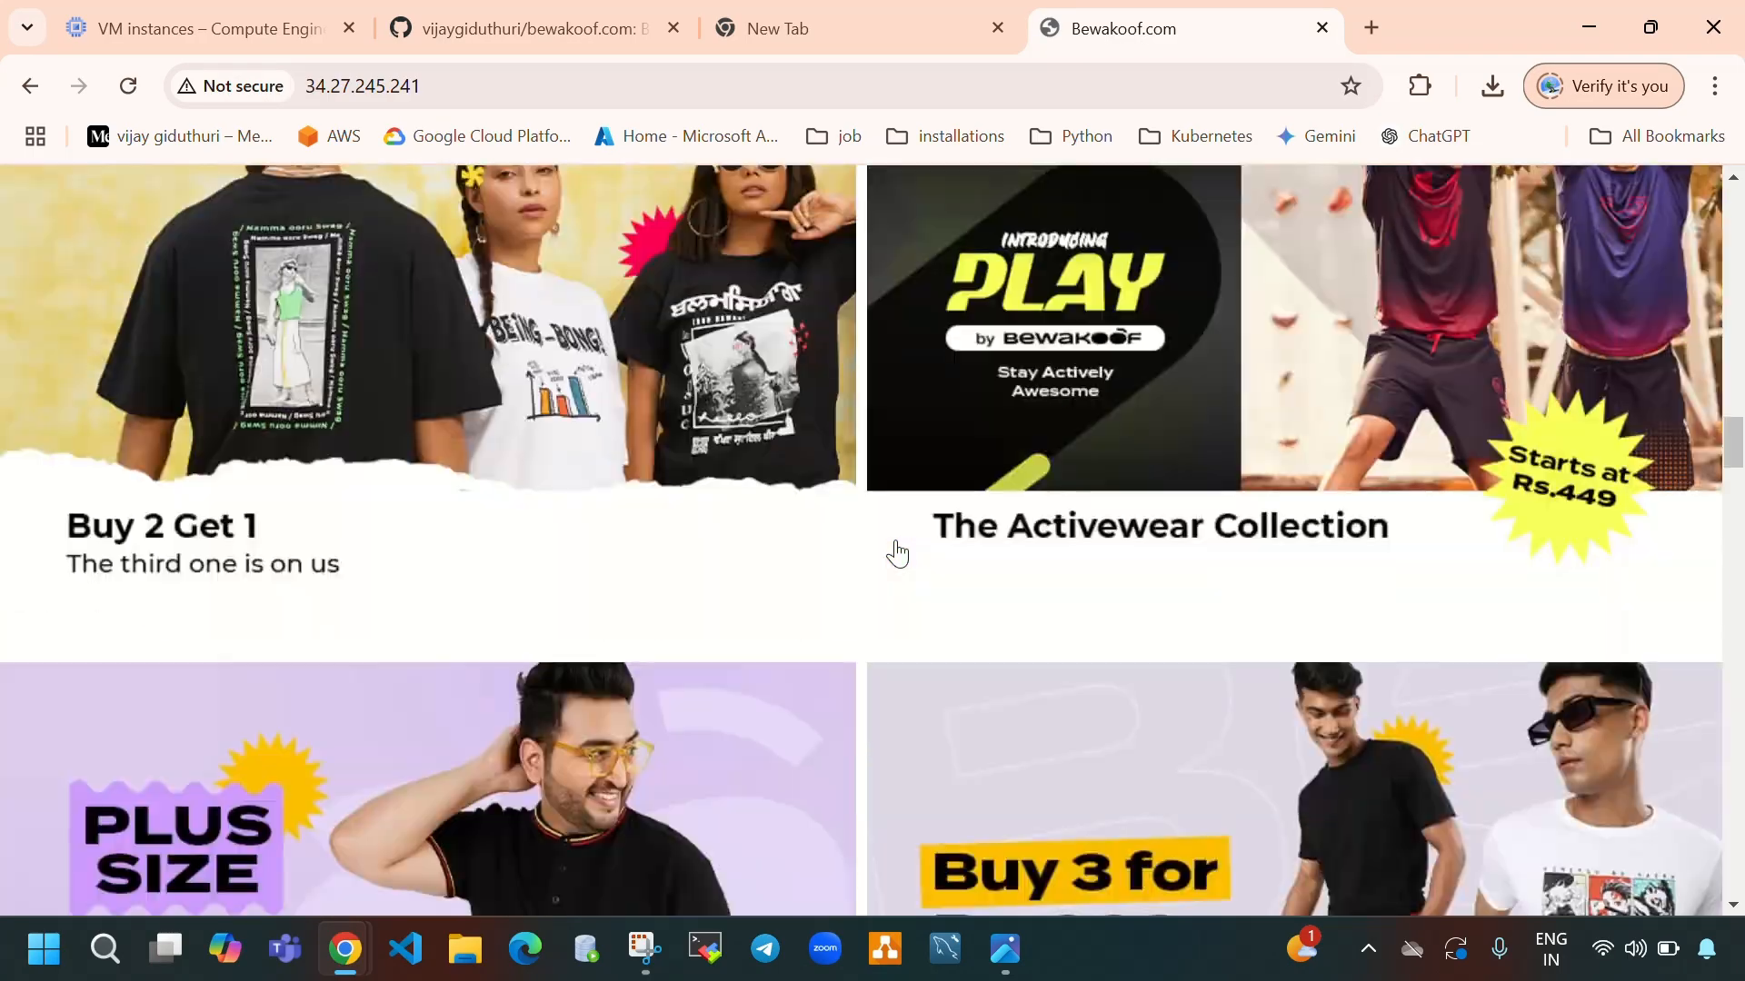
scroll(897, 545, down, 20)
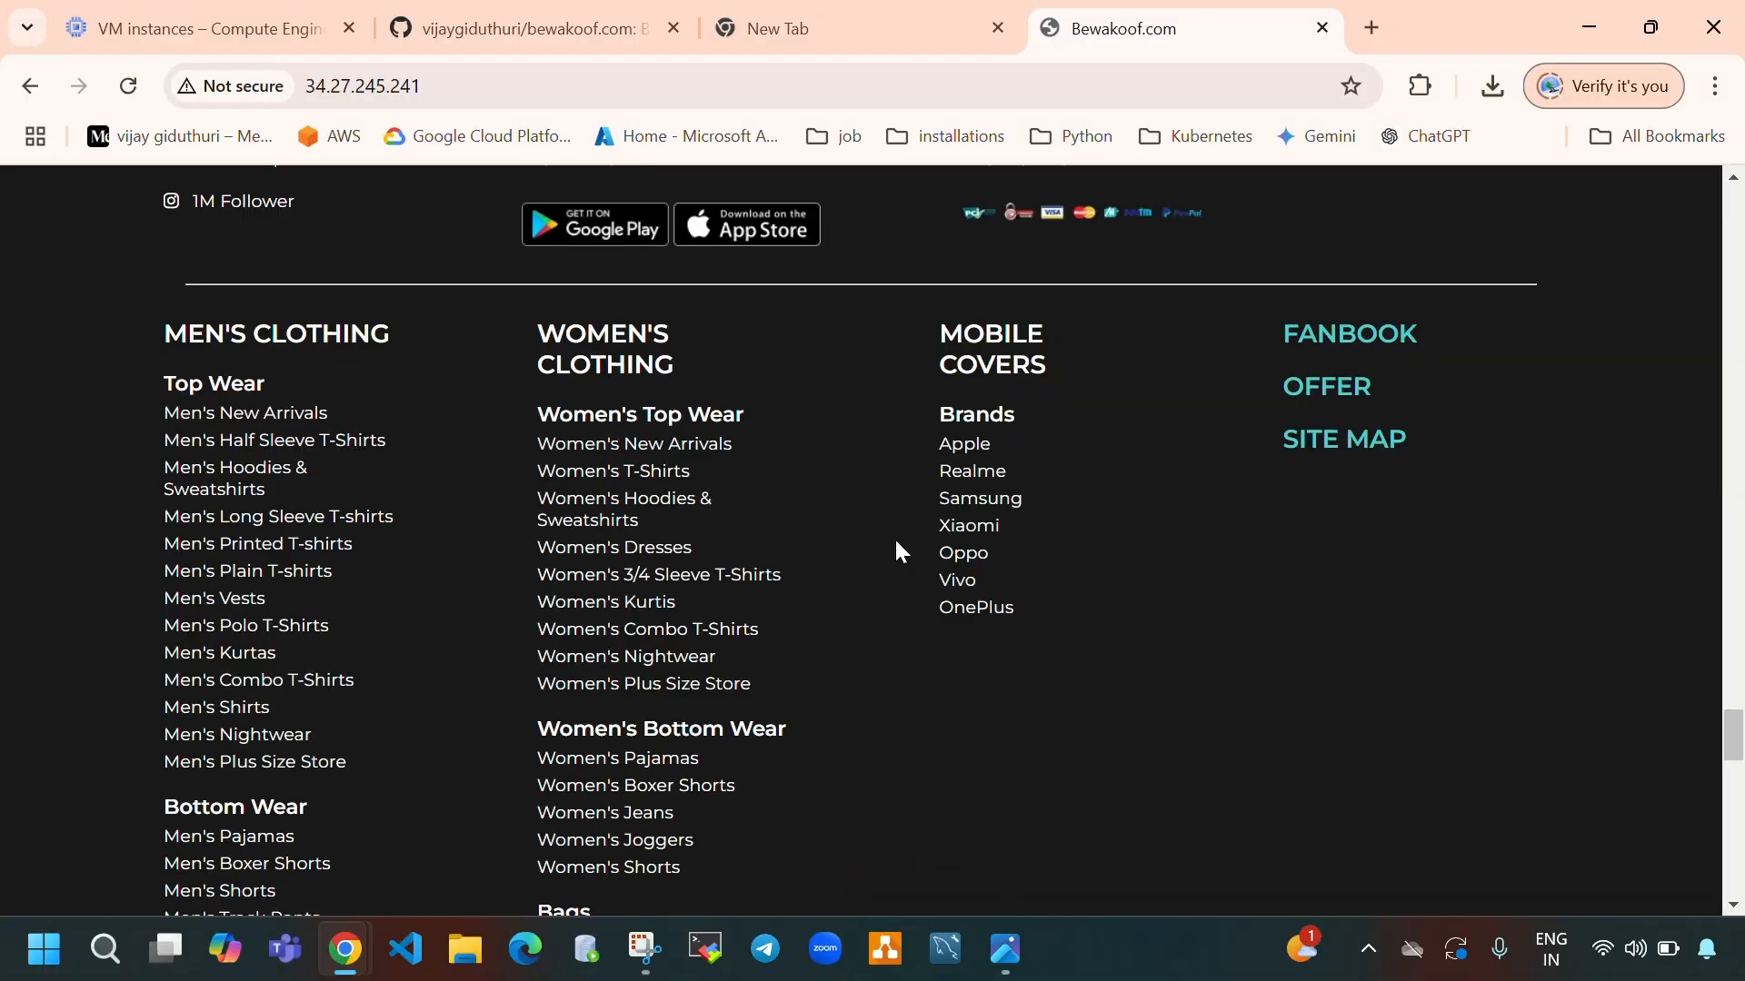
scroll(896, 551, up, 20)
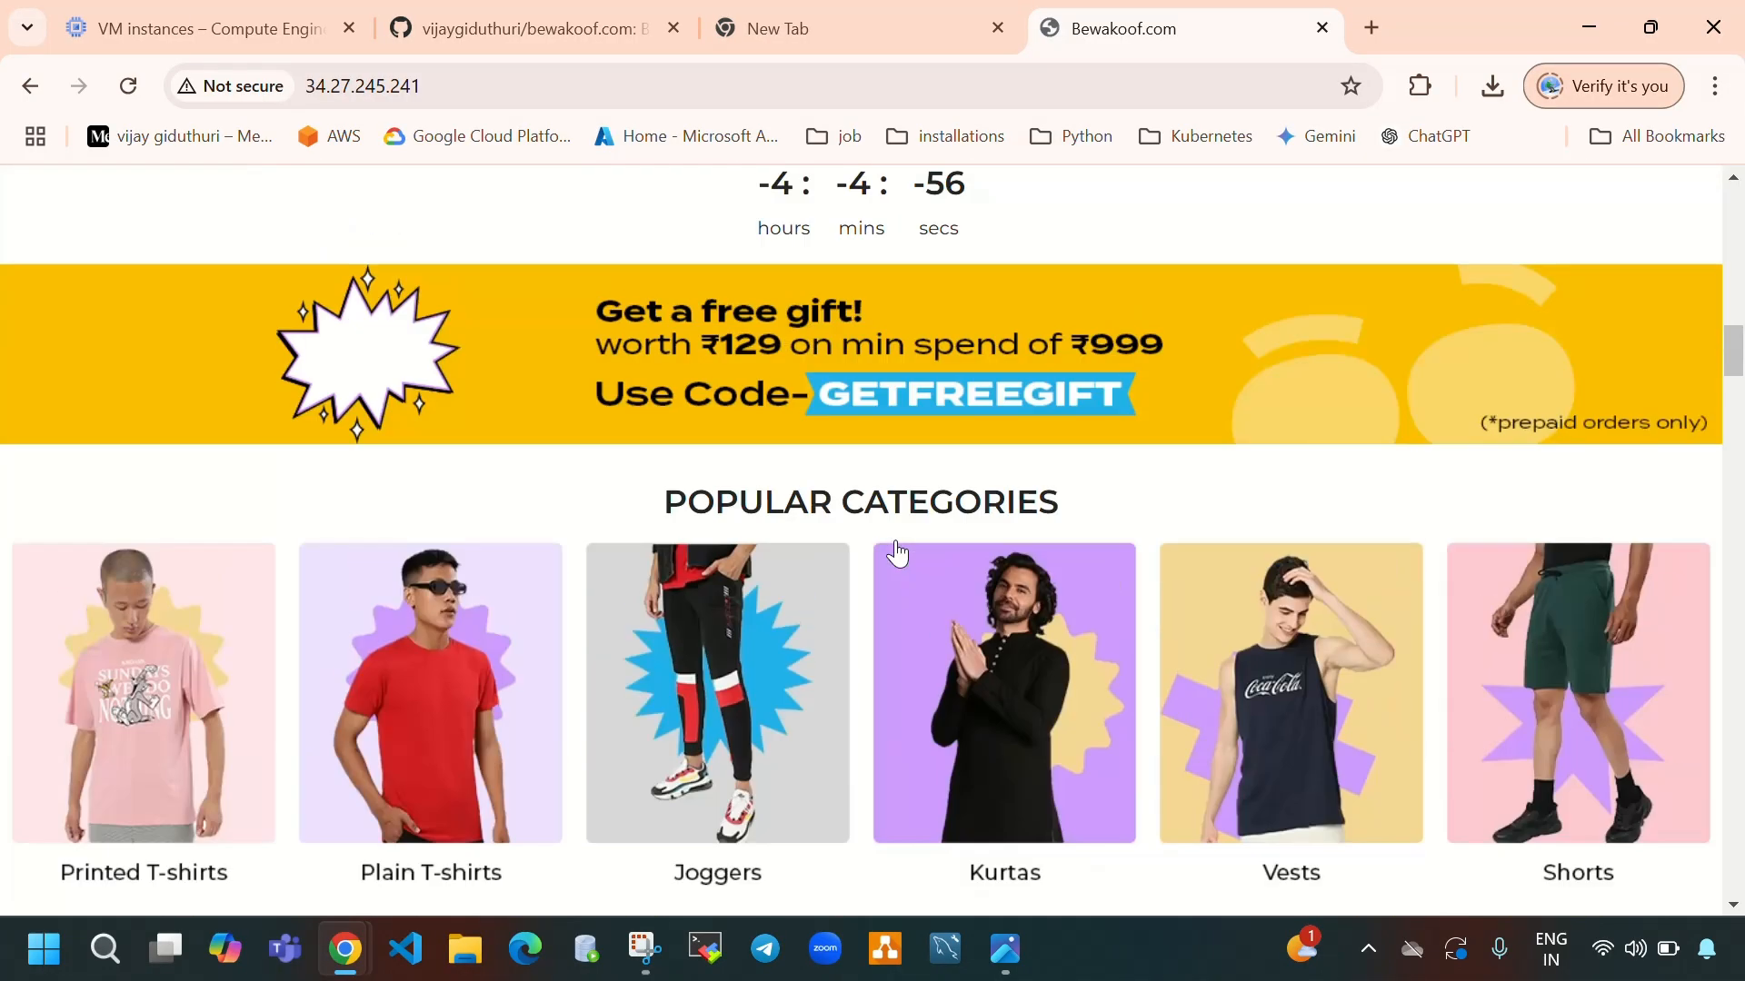
scroll(897, 553, up, 10)
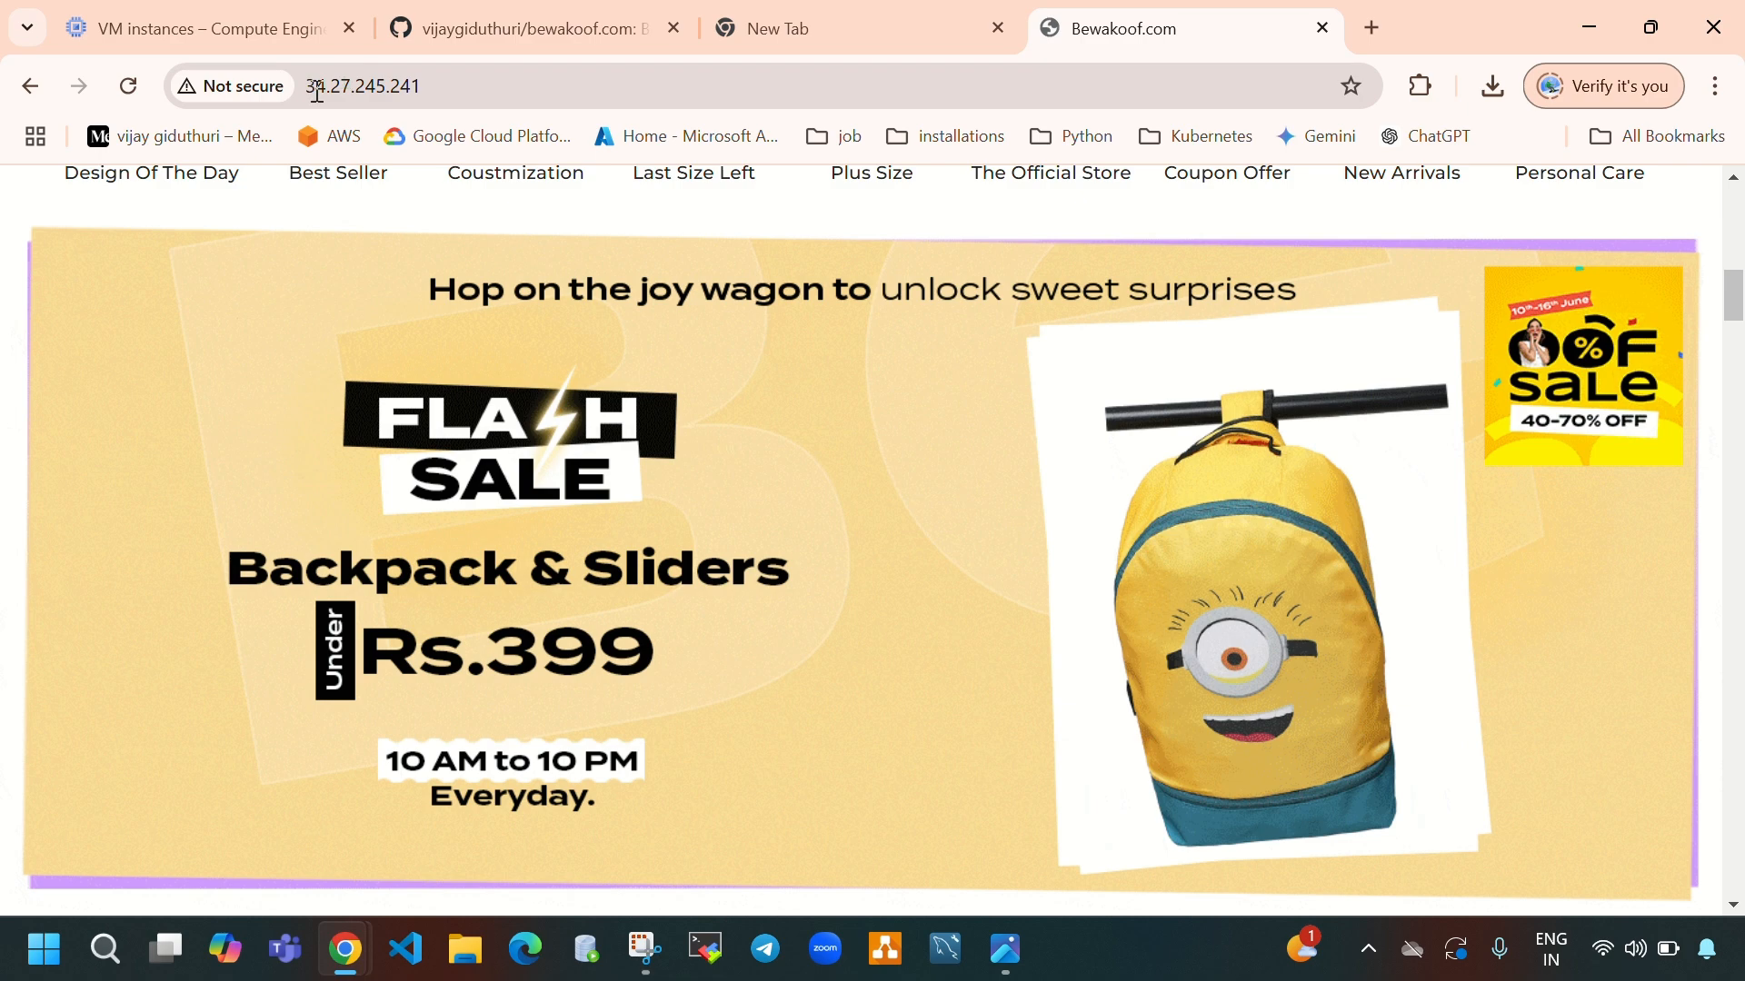
scroll(1110, 401, up, 10)
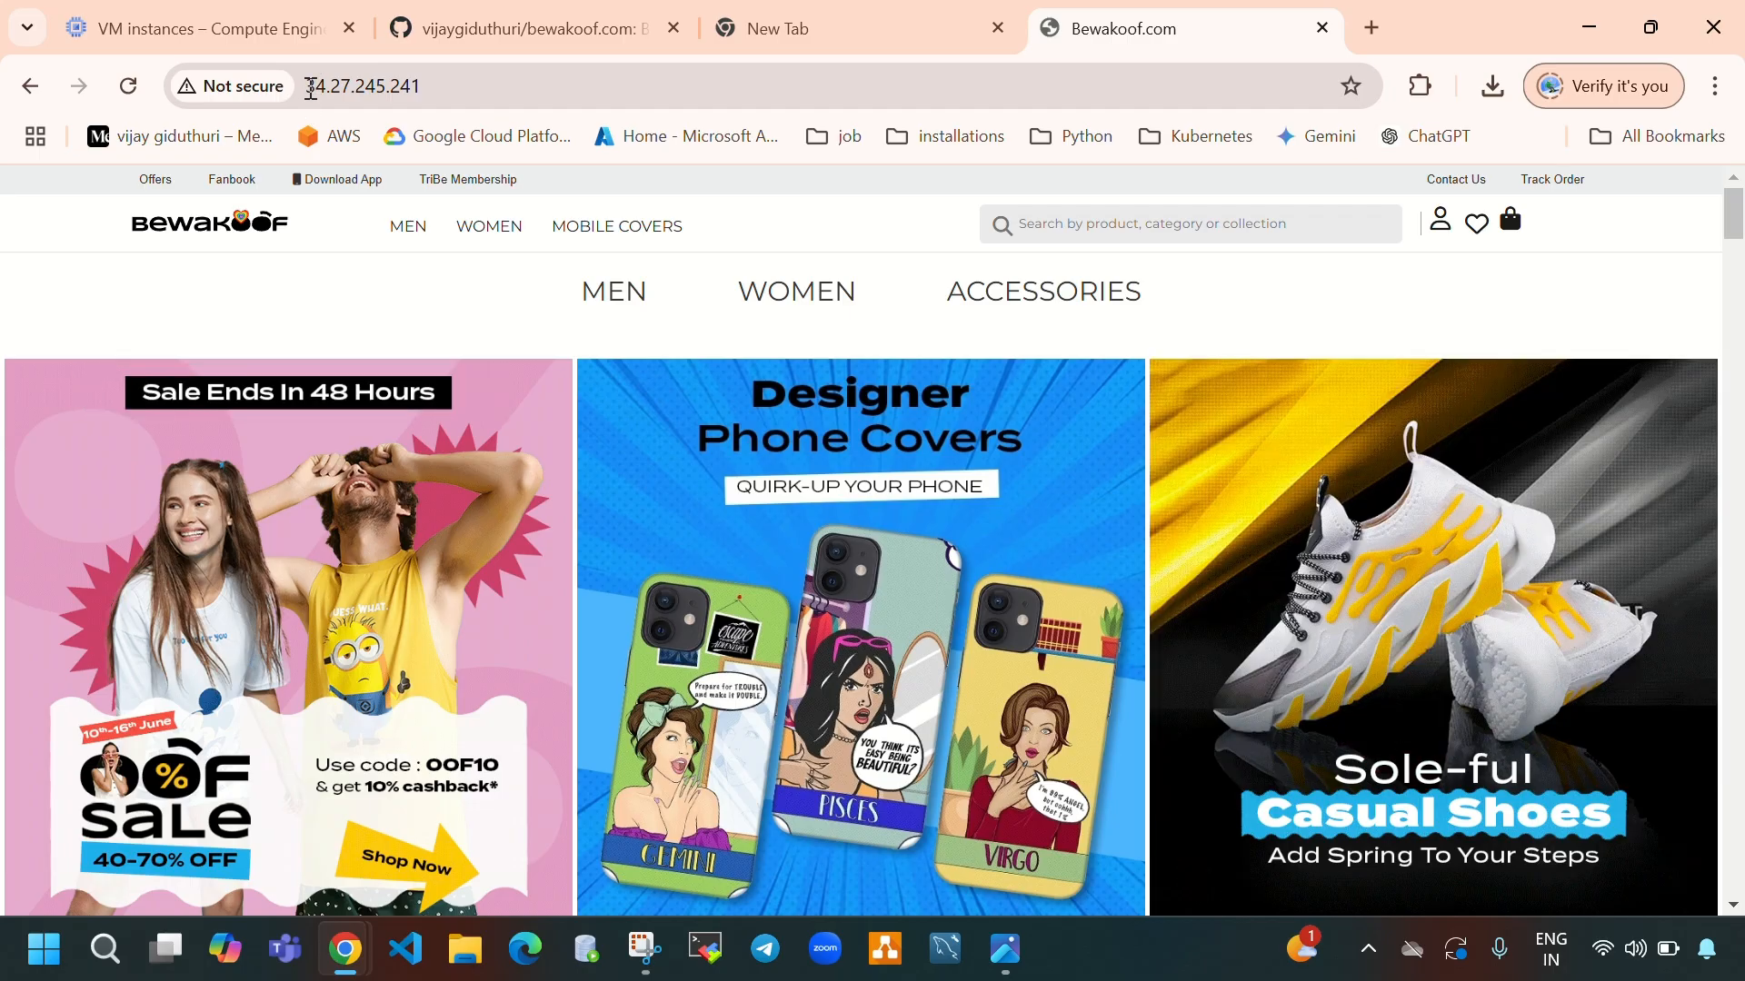
click(227, 34)
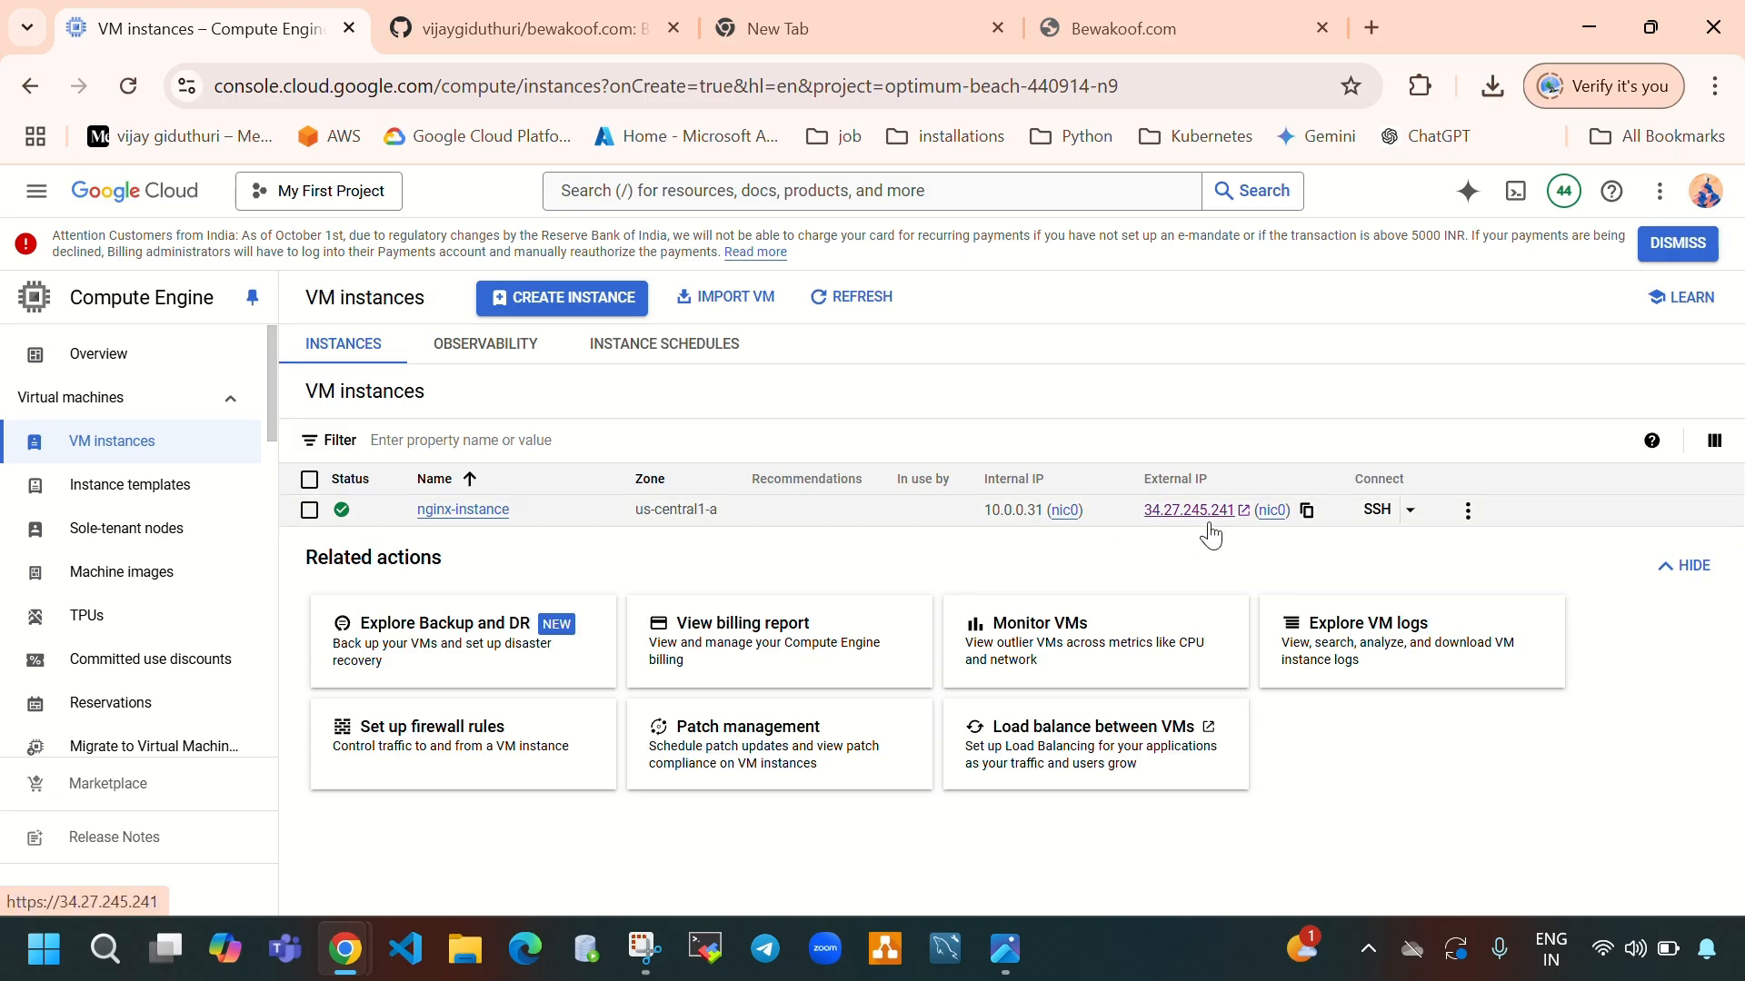
click(1308, 514)
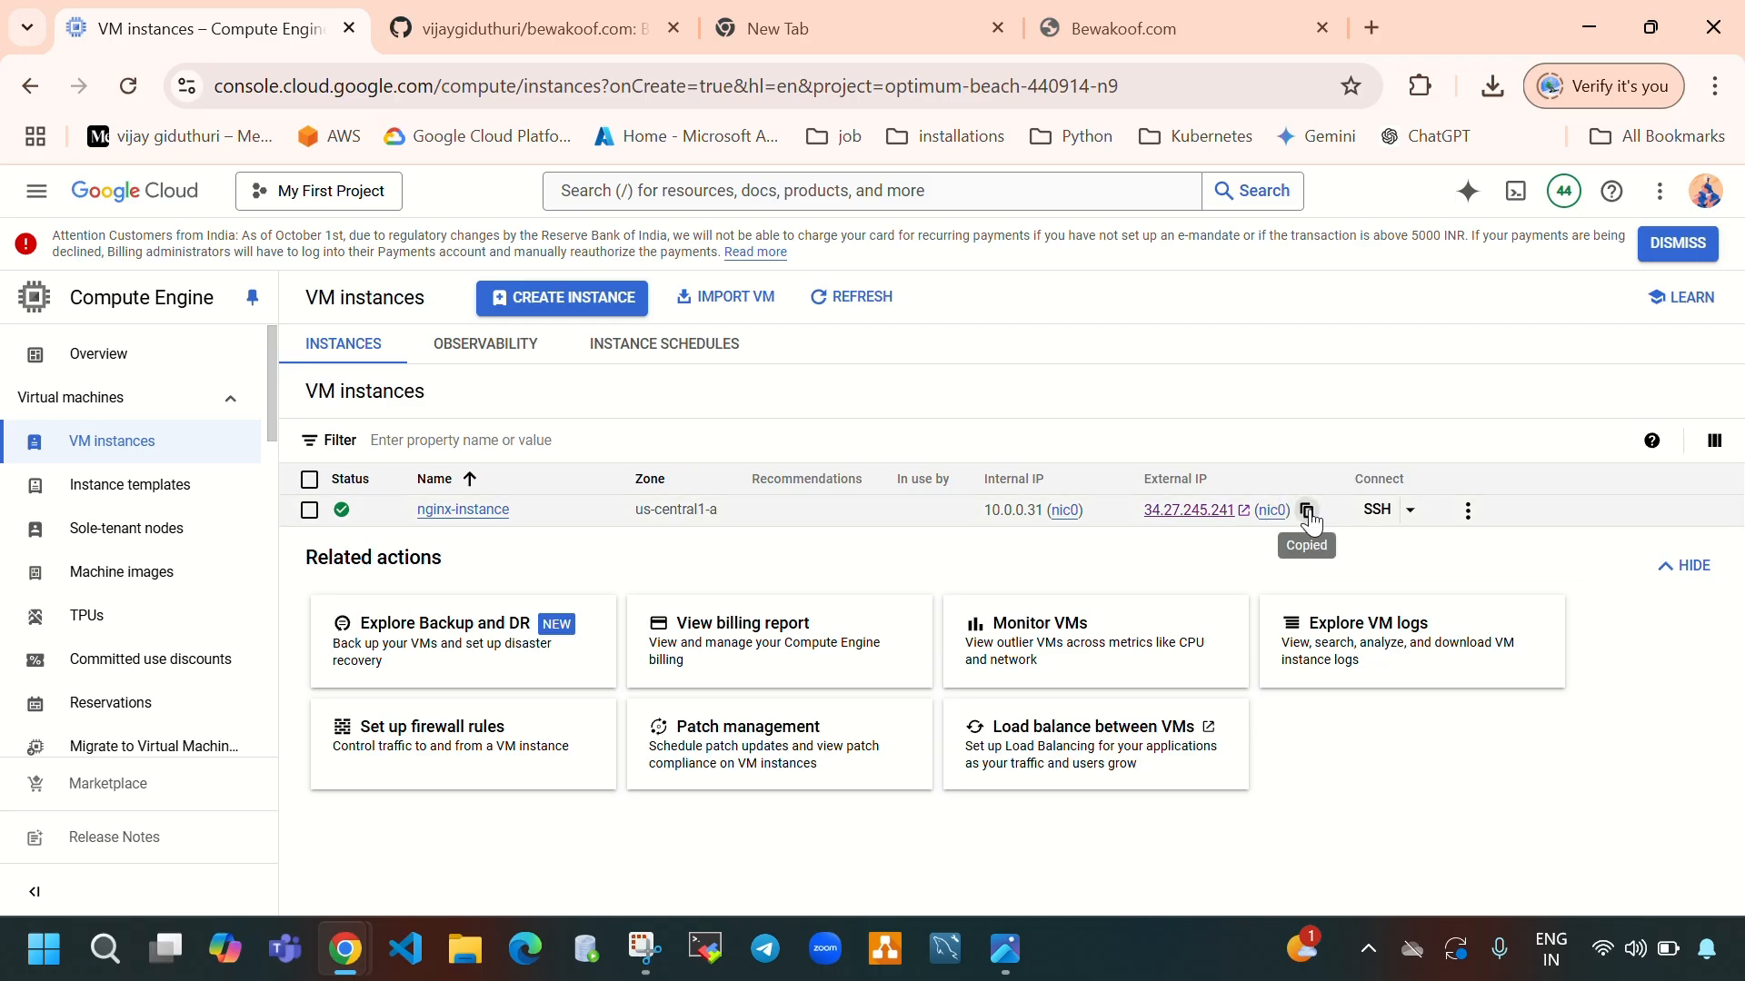
click(1714, 85)
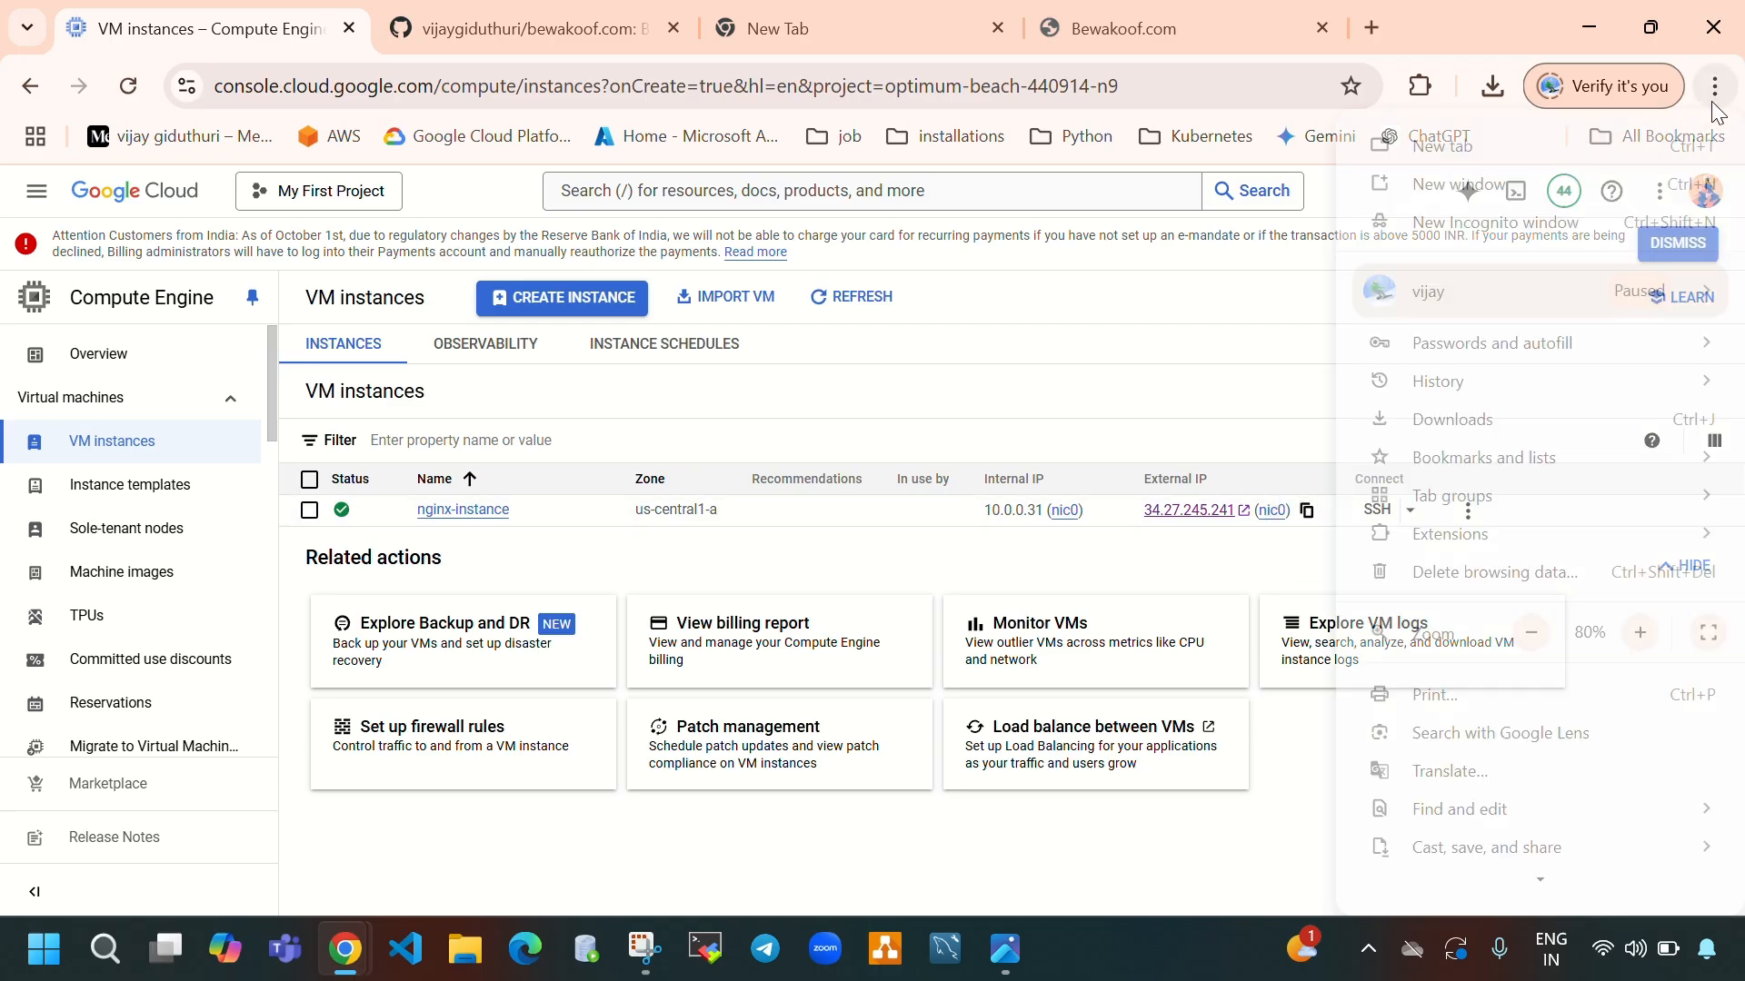
click(1495, 222)
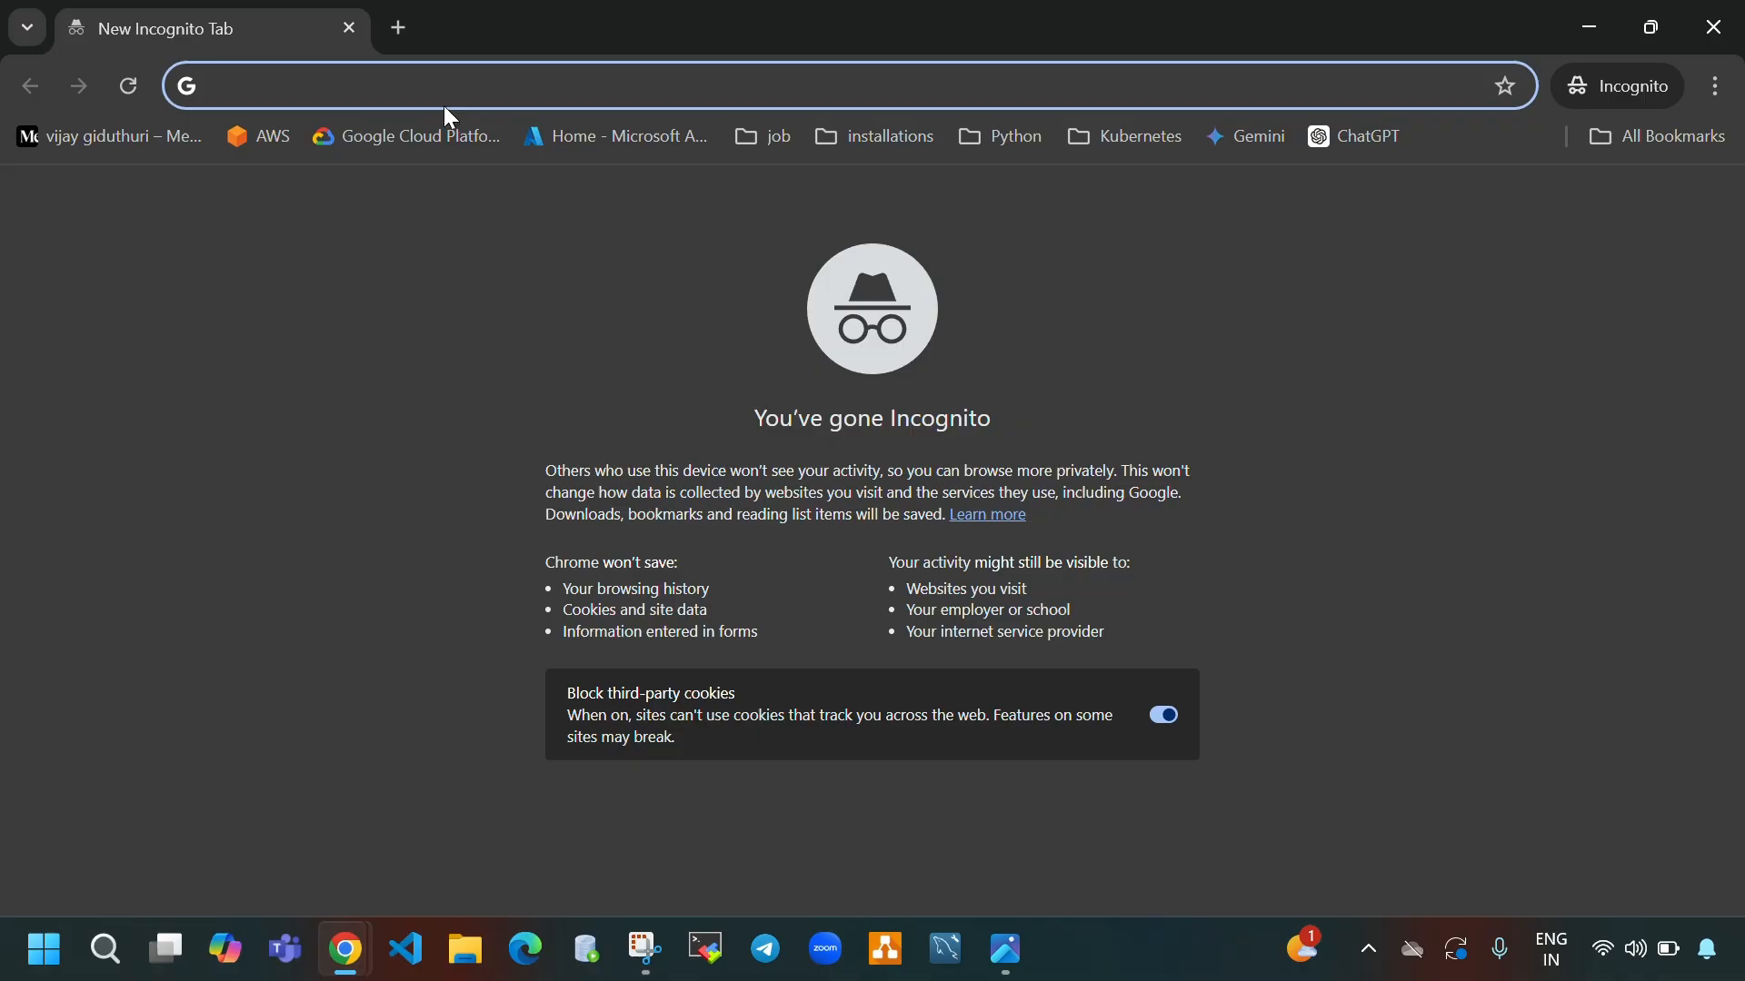
text(http:)
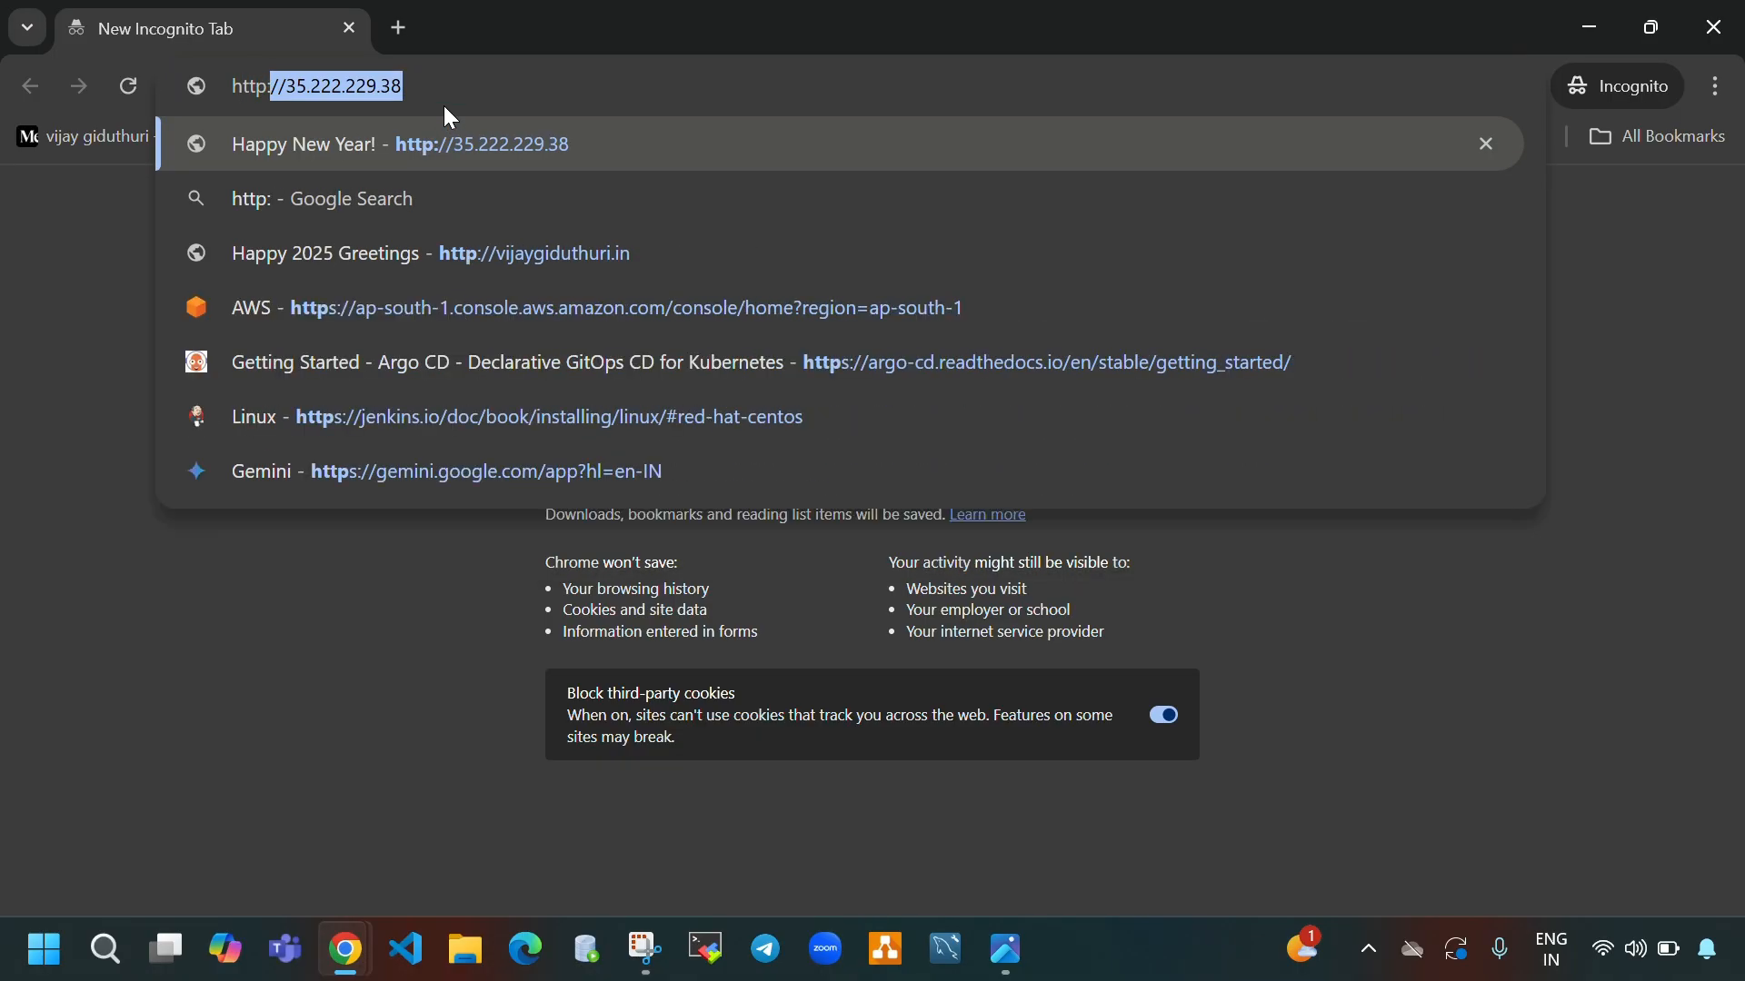
text(//)
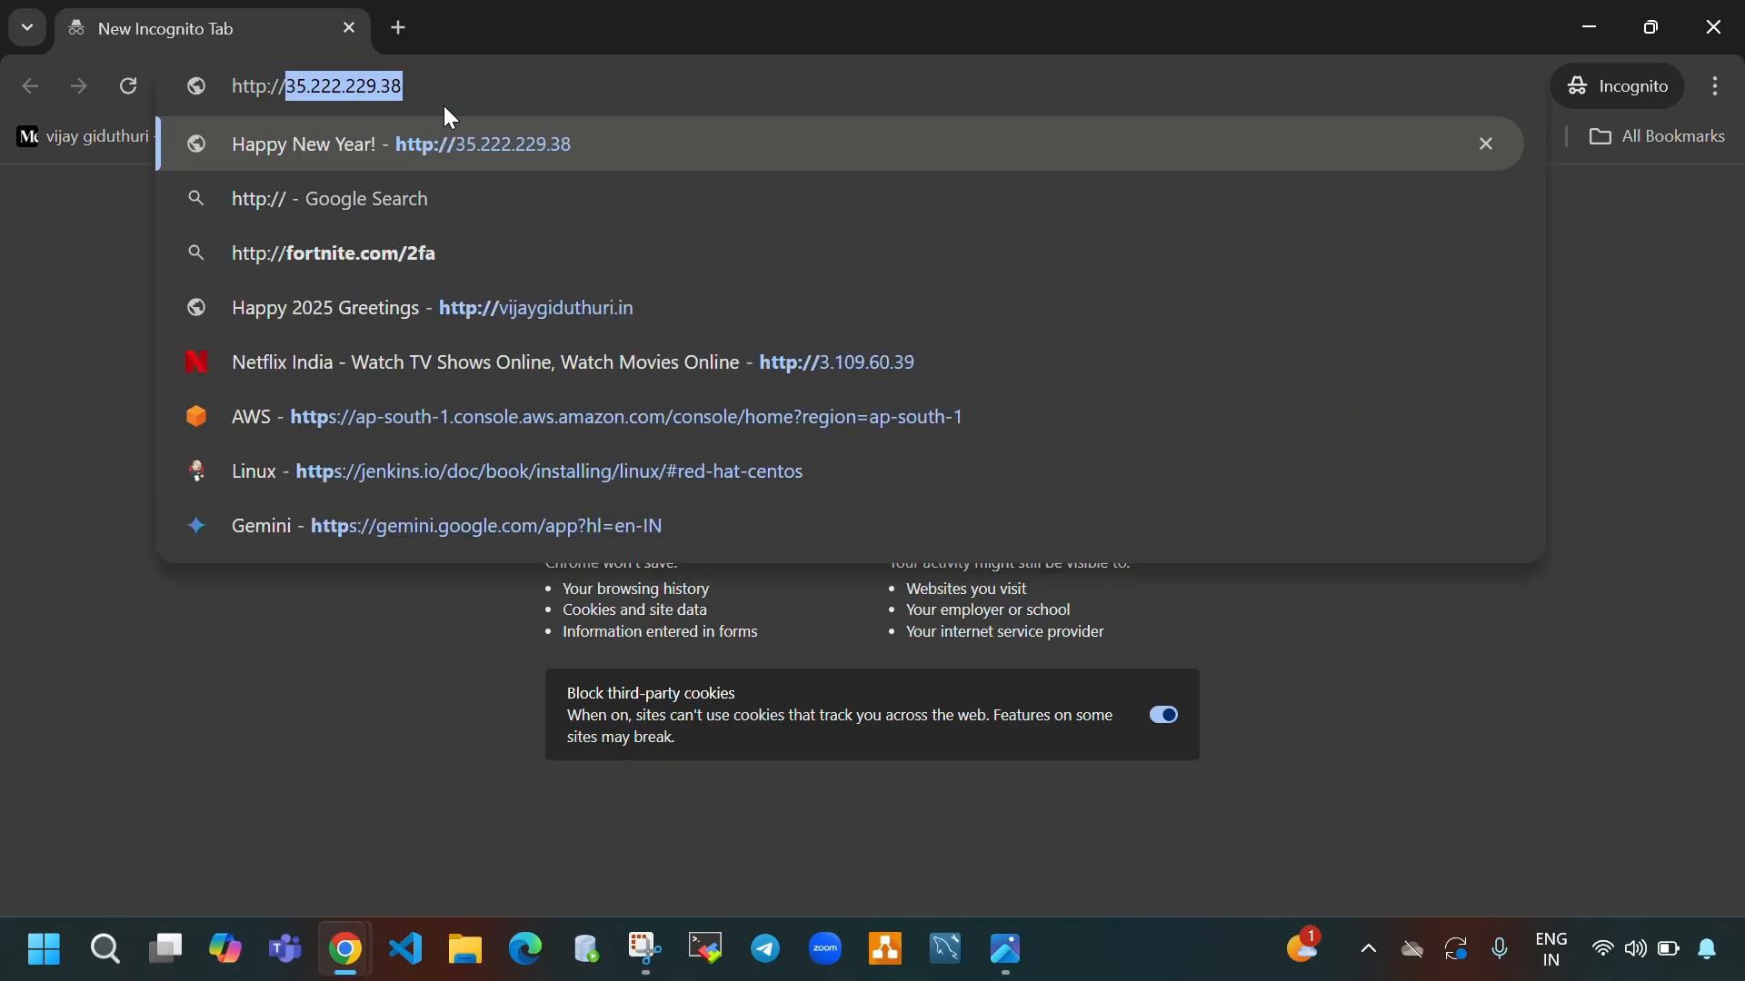
key(ctrl+v)
key(Return)
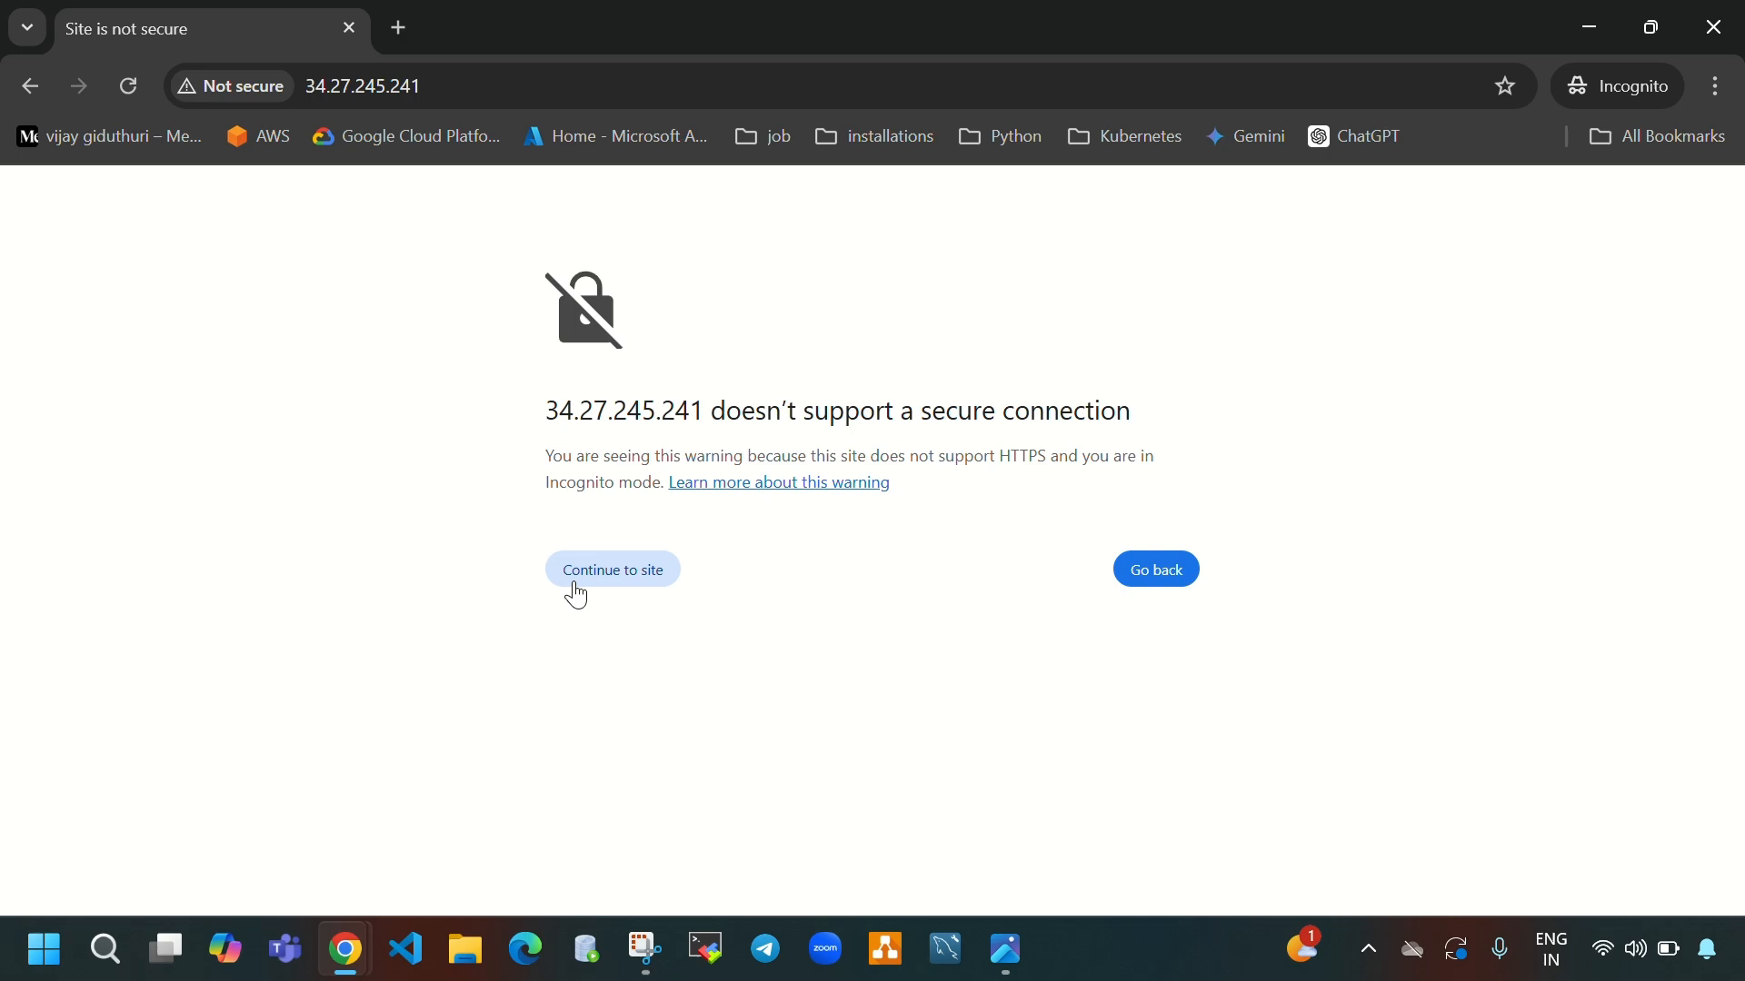
click(569, 580)
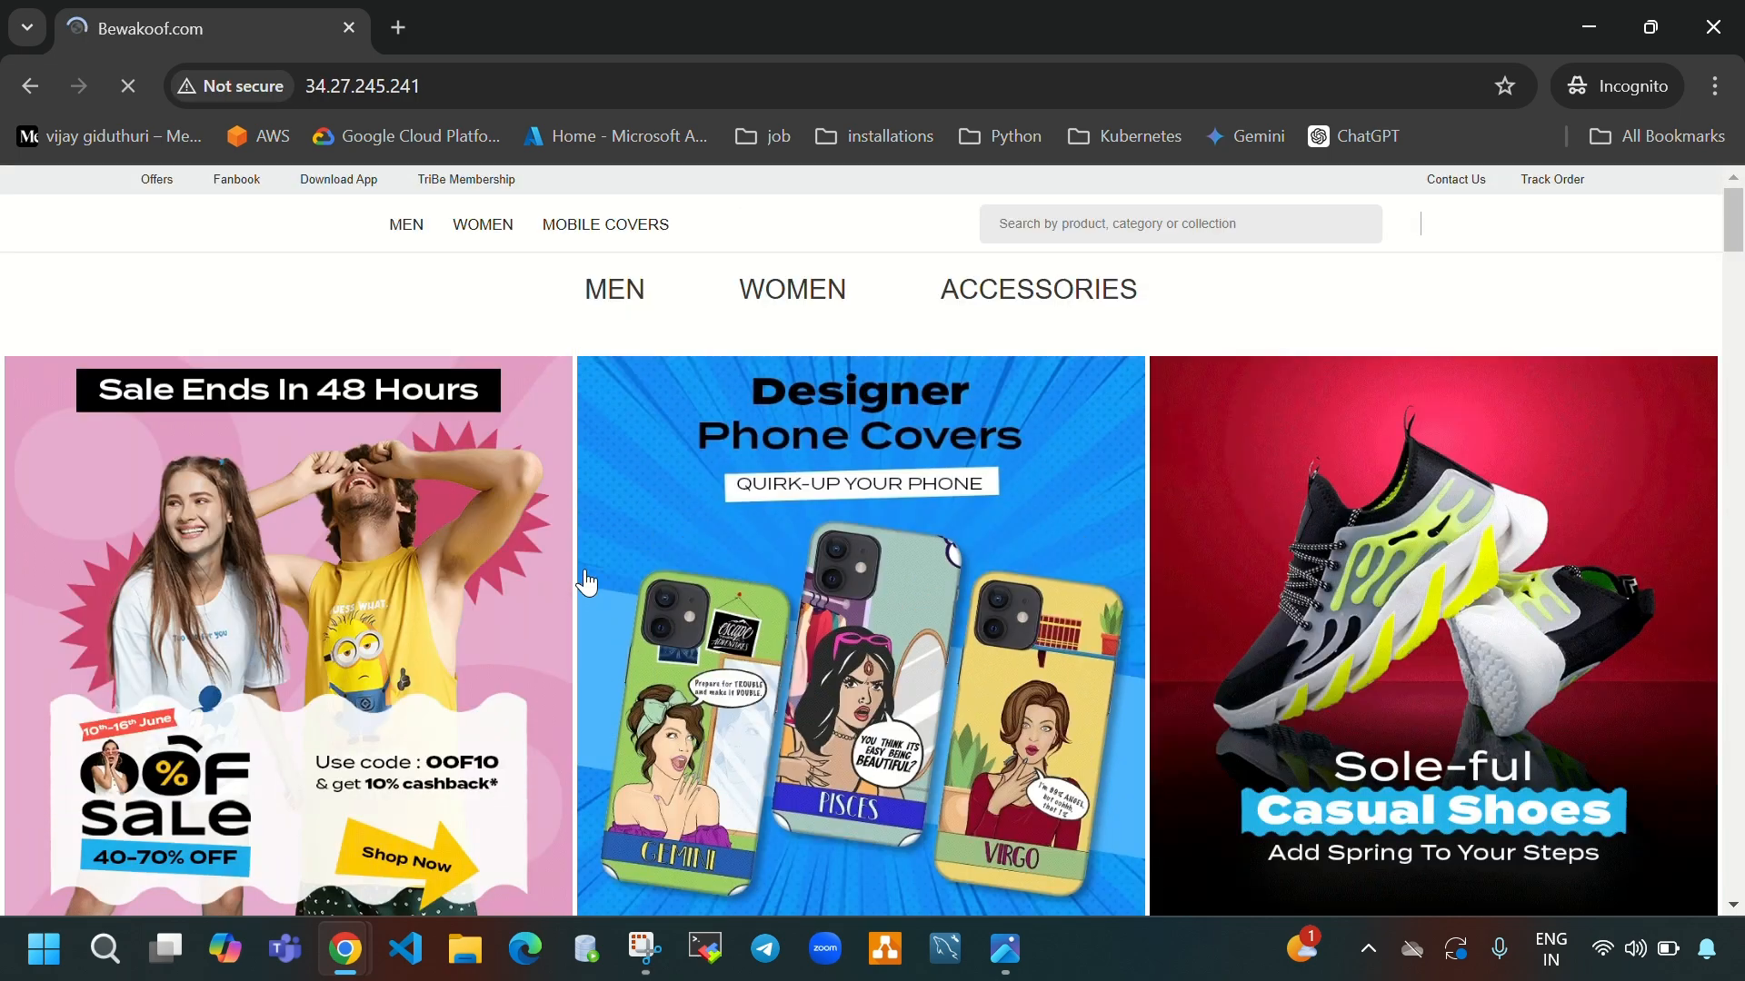
Step: Look through the deployed site's home page down to the discount offers and back up, and close the incognito window
scroll(649, 563, down, 5)
scroll(649, 564, down, 15)
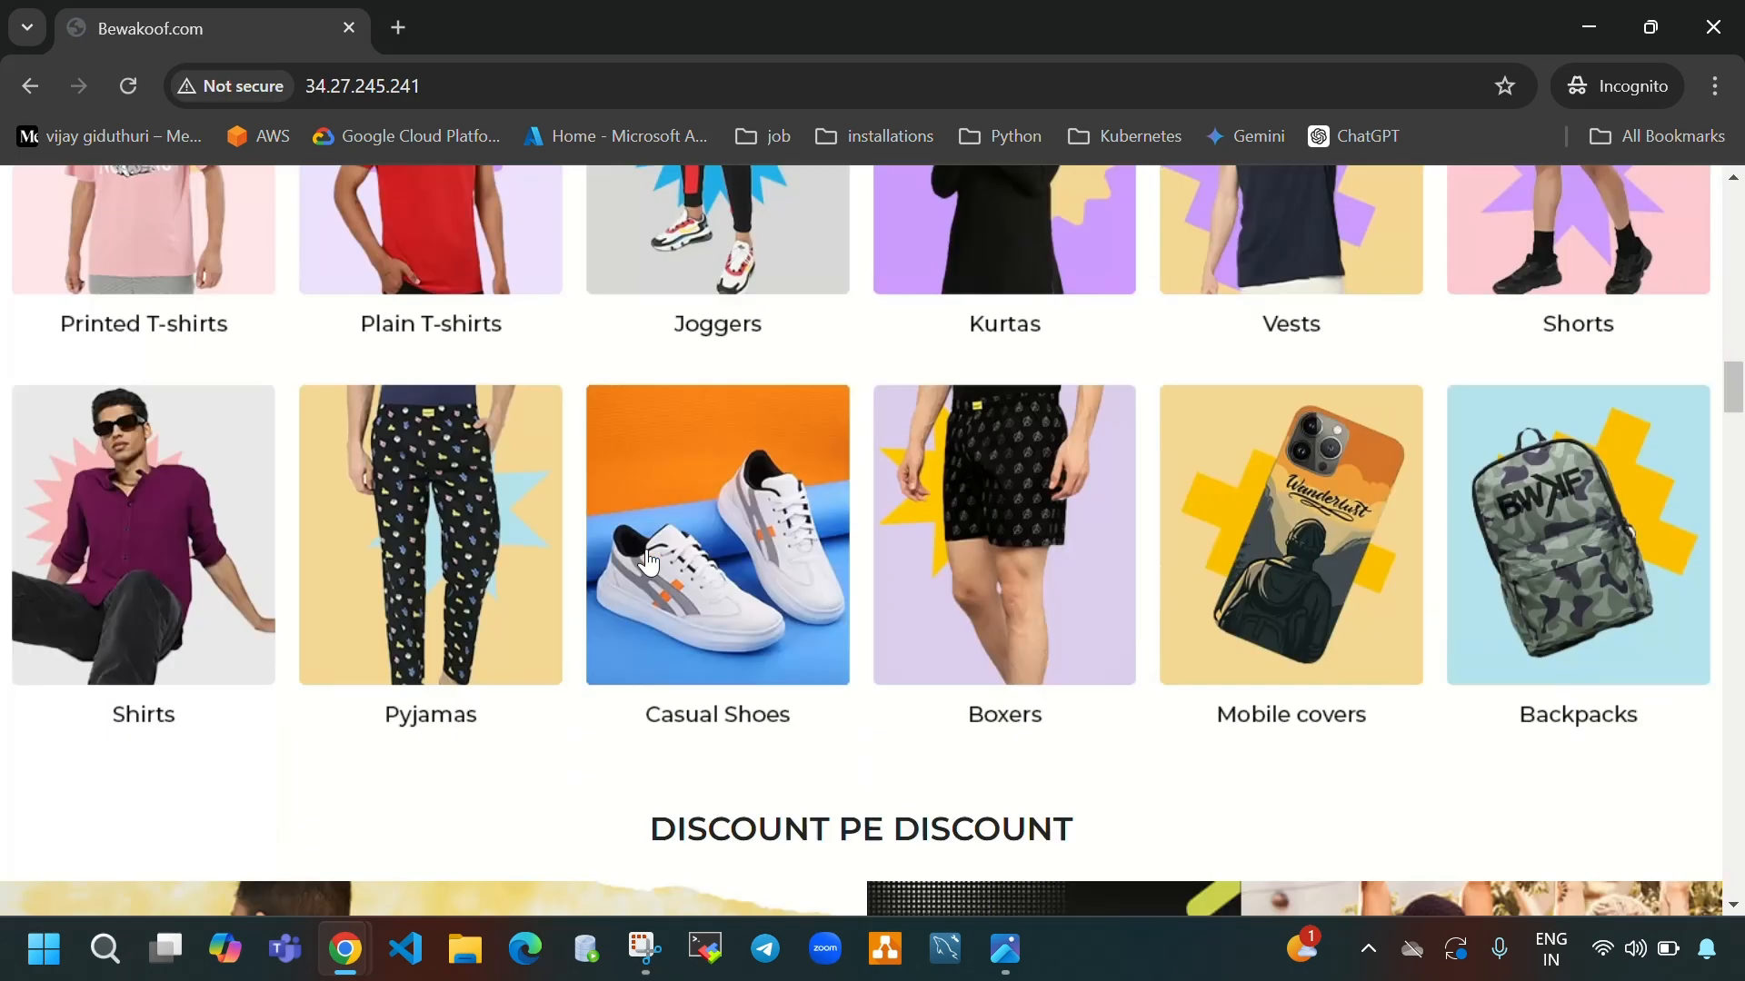
scroll(649, 563, up, 10)
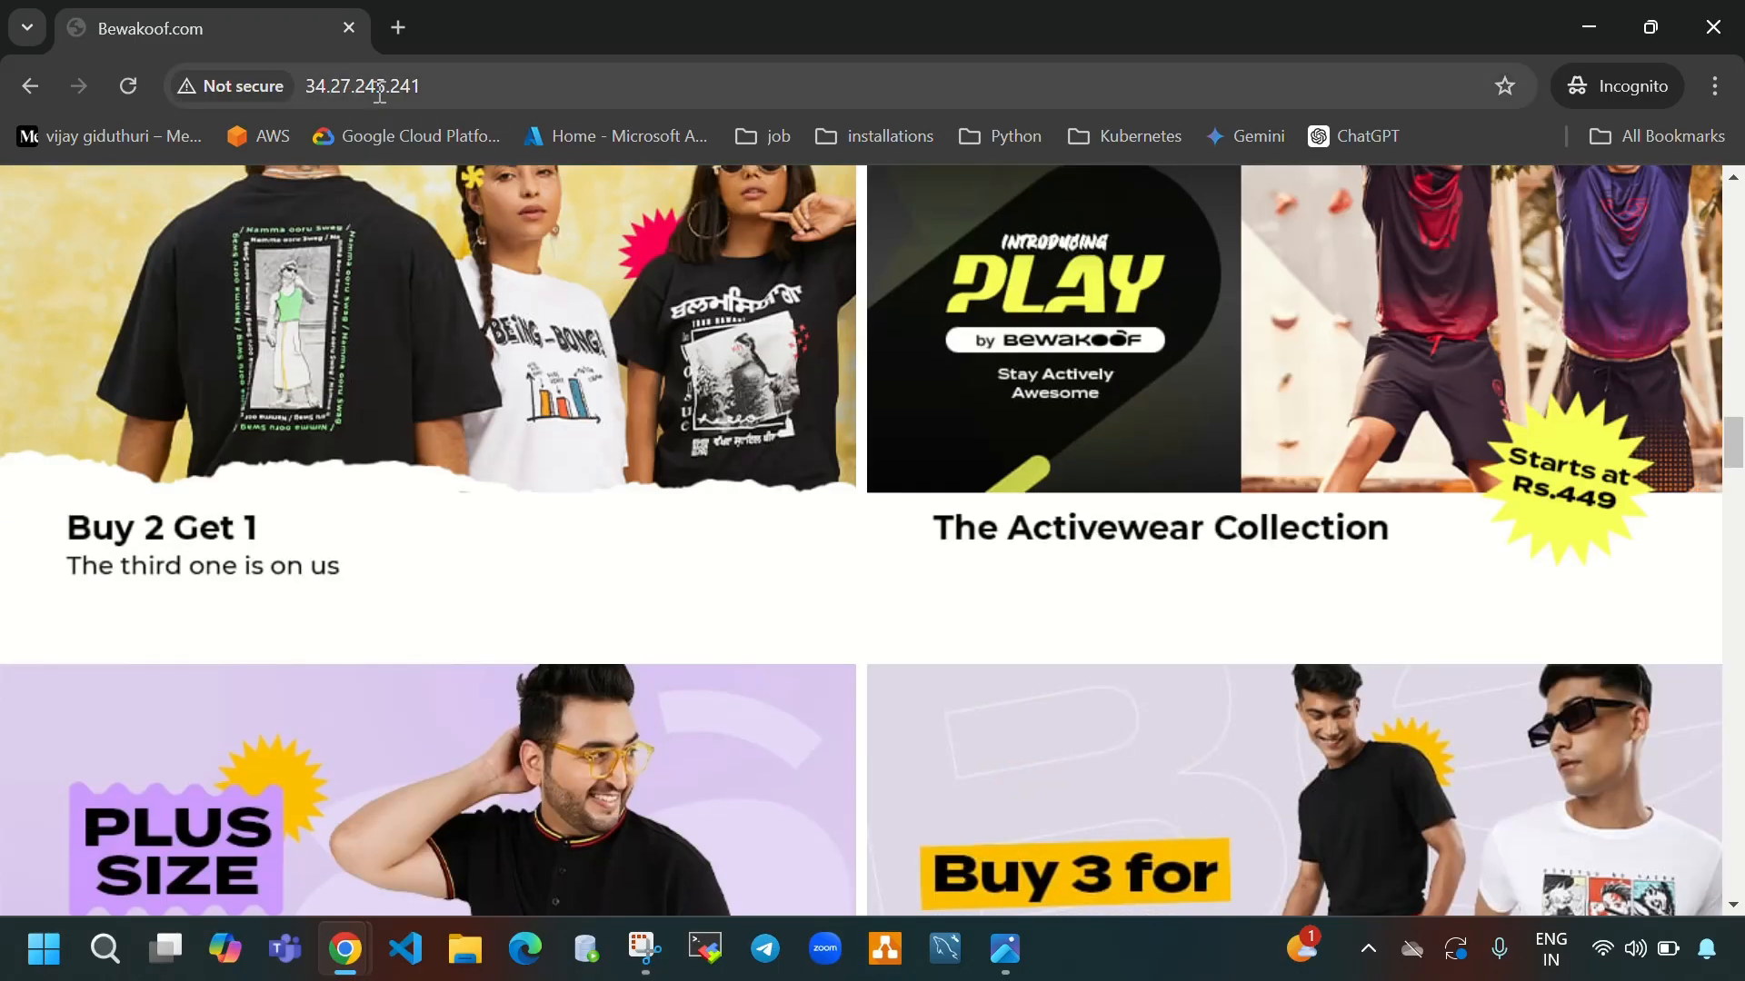
scroll(760, 417, up, 10)
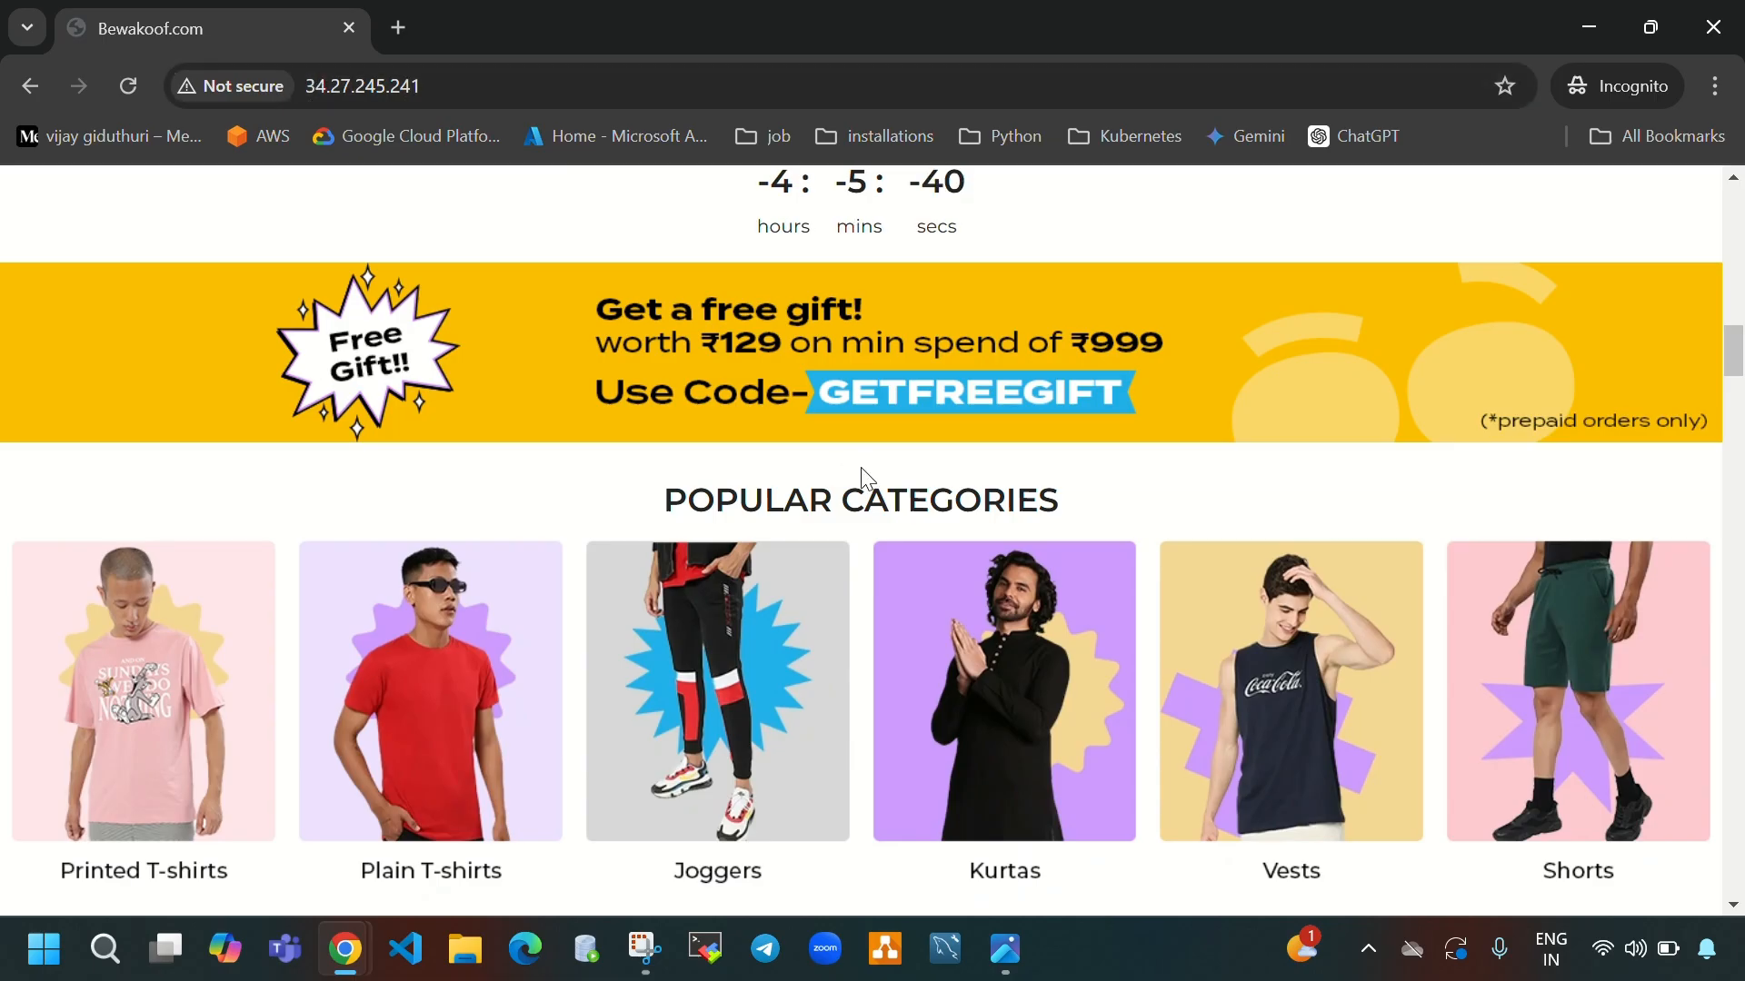
scroll(859, 467, up, 15)
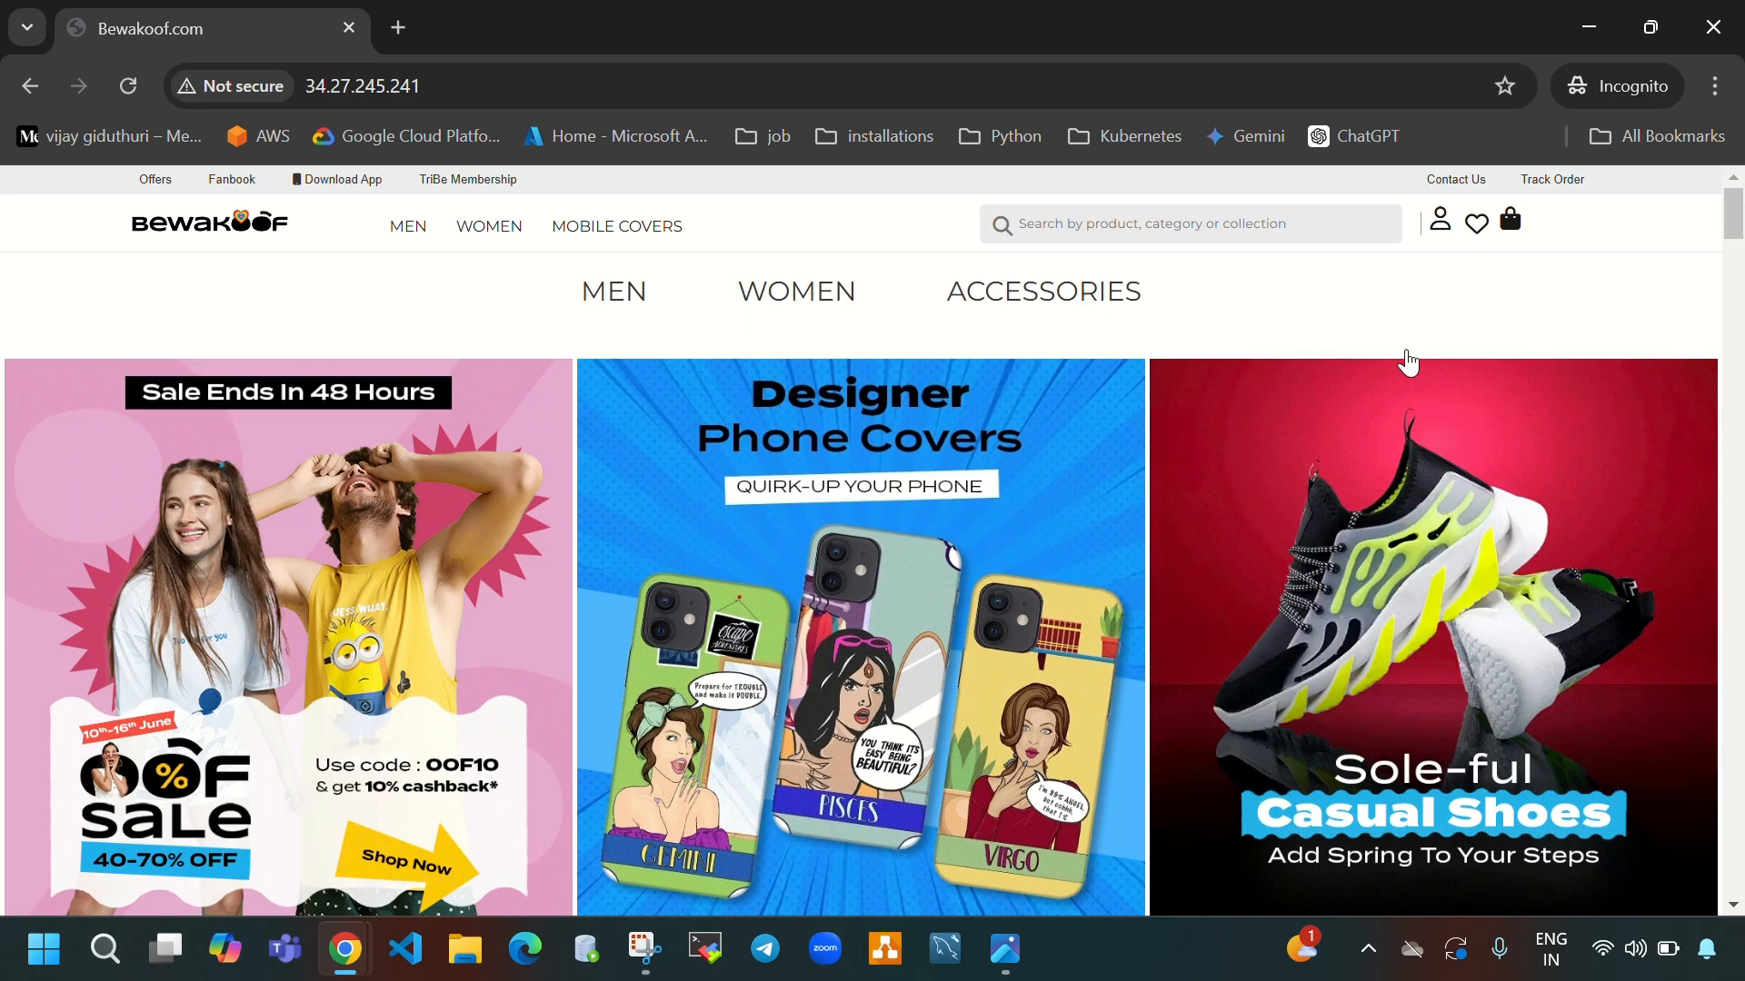
click(1717, 45)
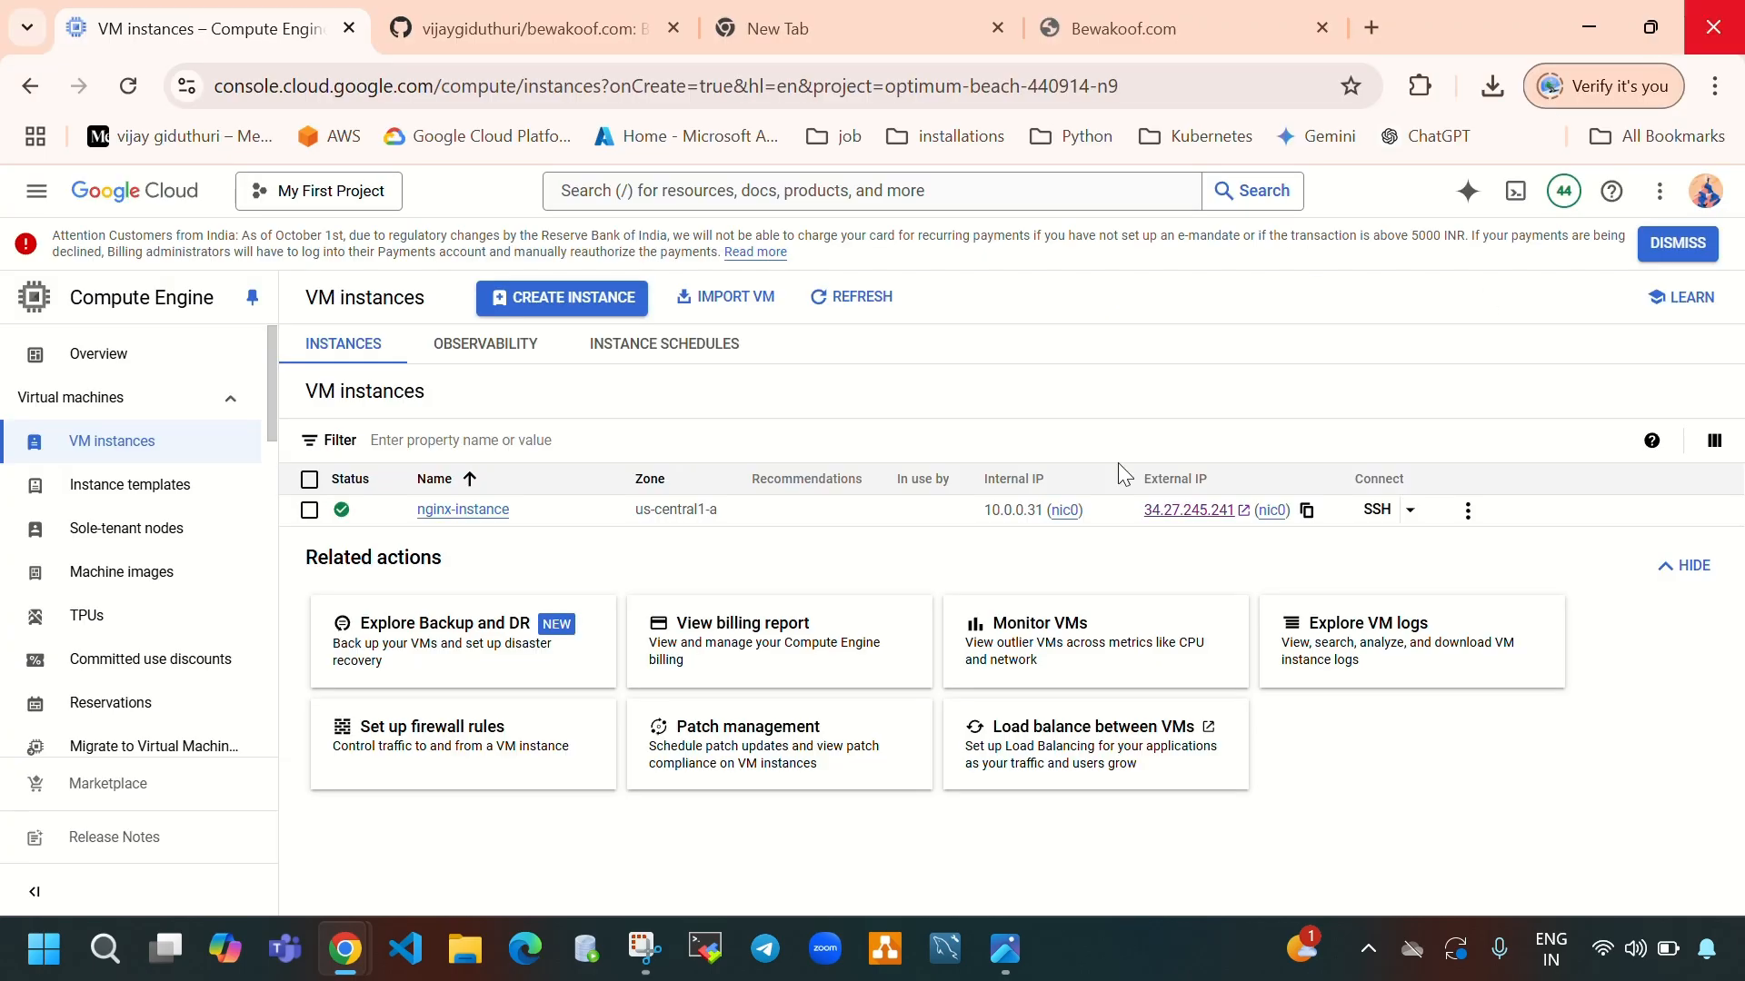
Step: Search Google for "godaddy" in a new tab and open the GoDaddy website
click(1372, 28)
click(898, 473)
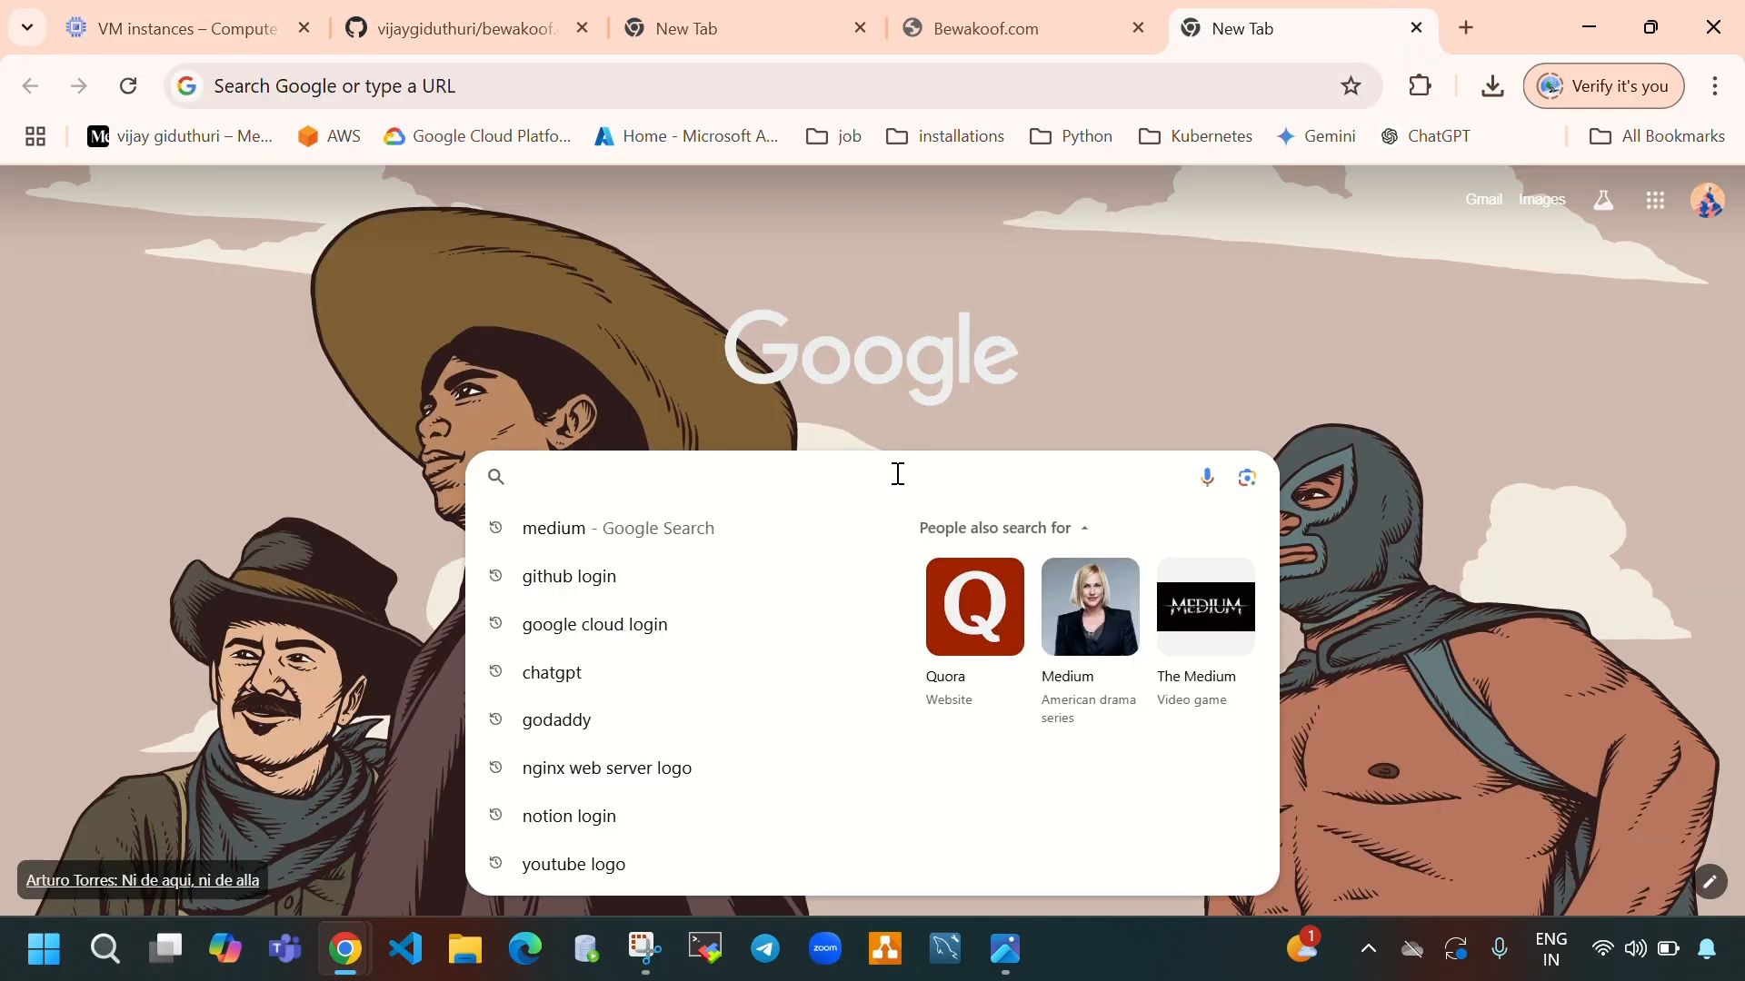
text(godd)
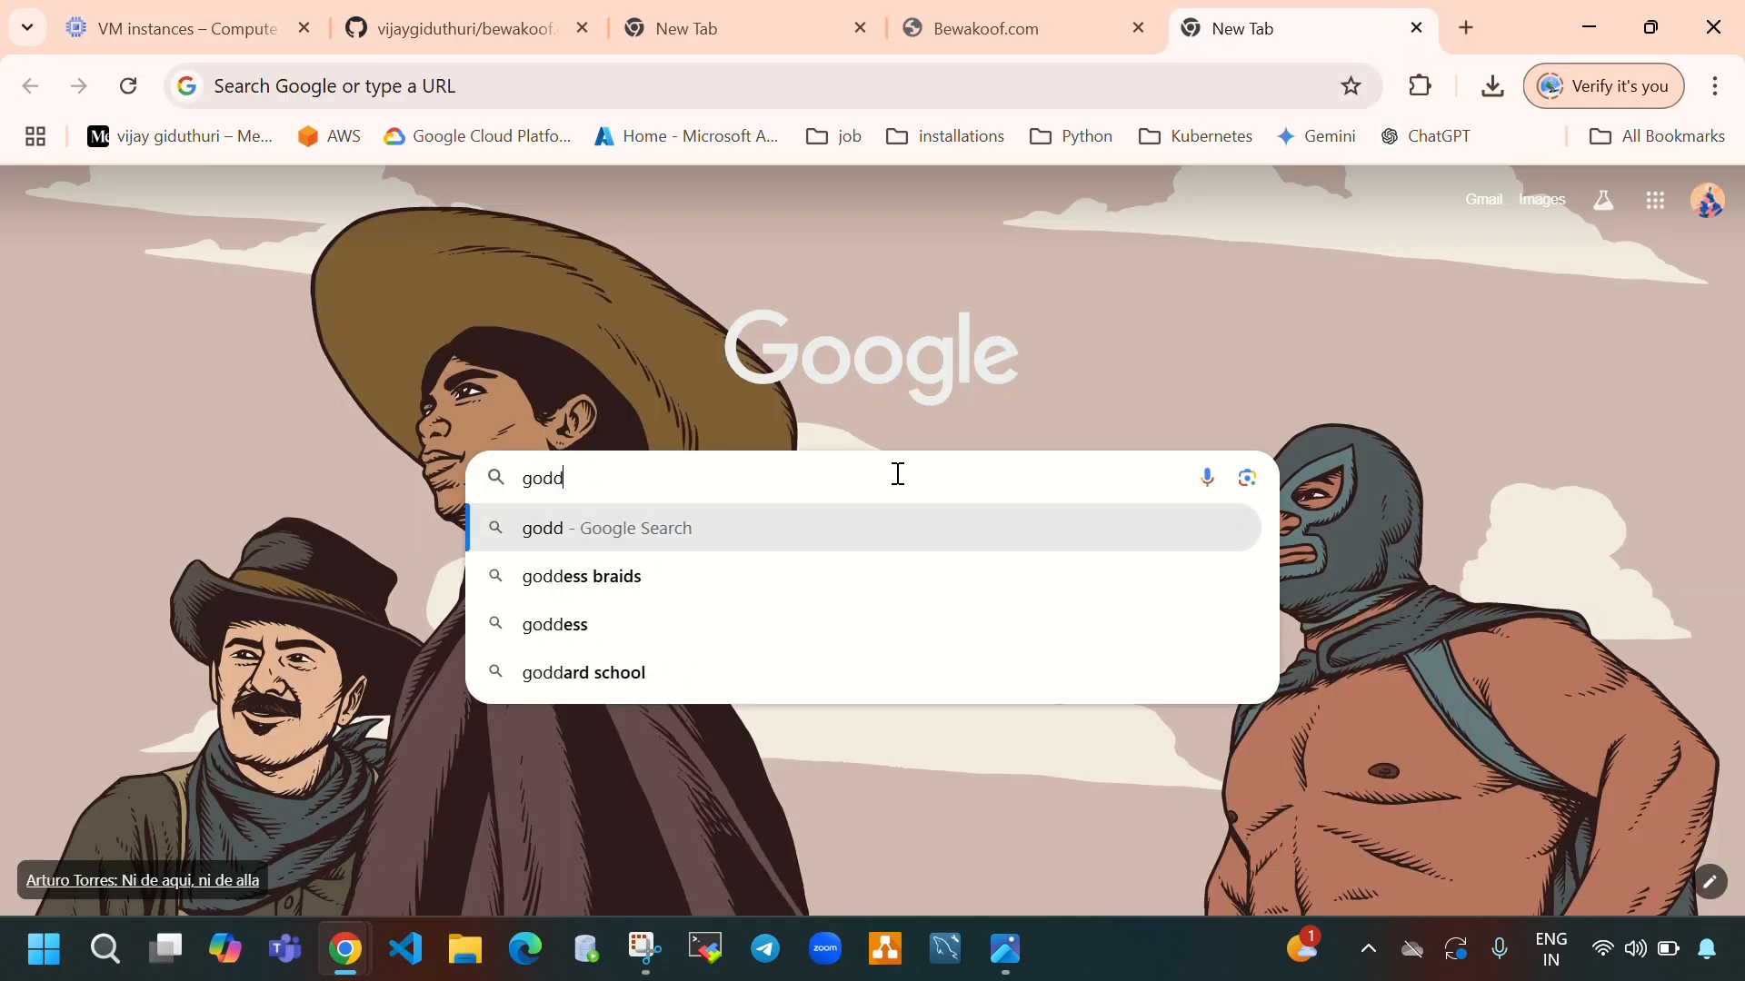
key(BackSpace)
text(addy)
key(Return)
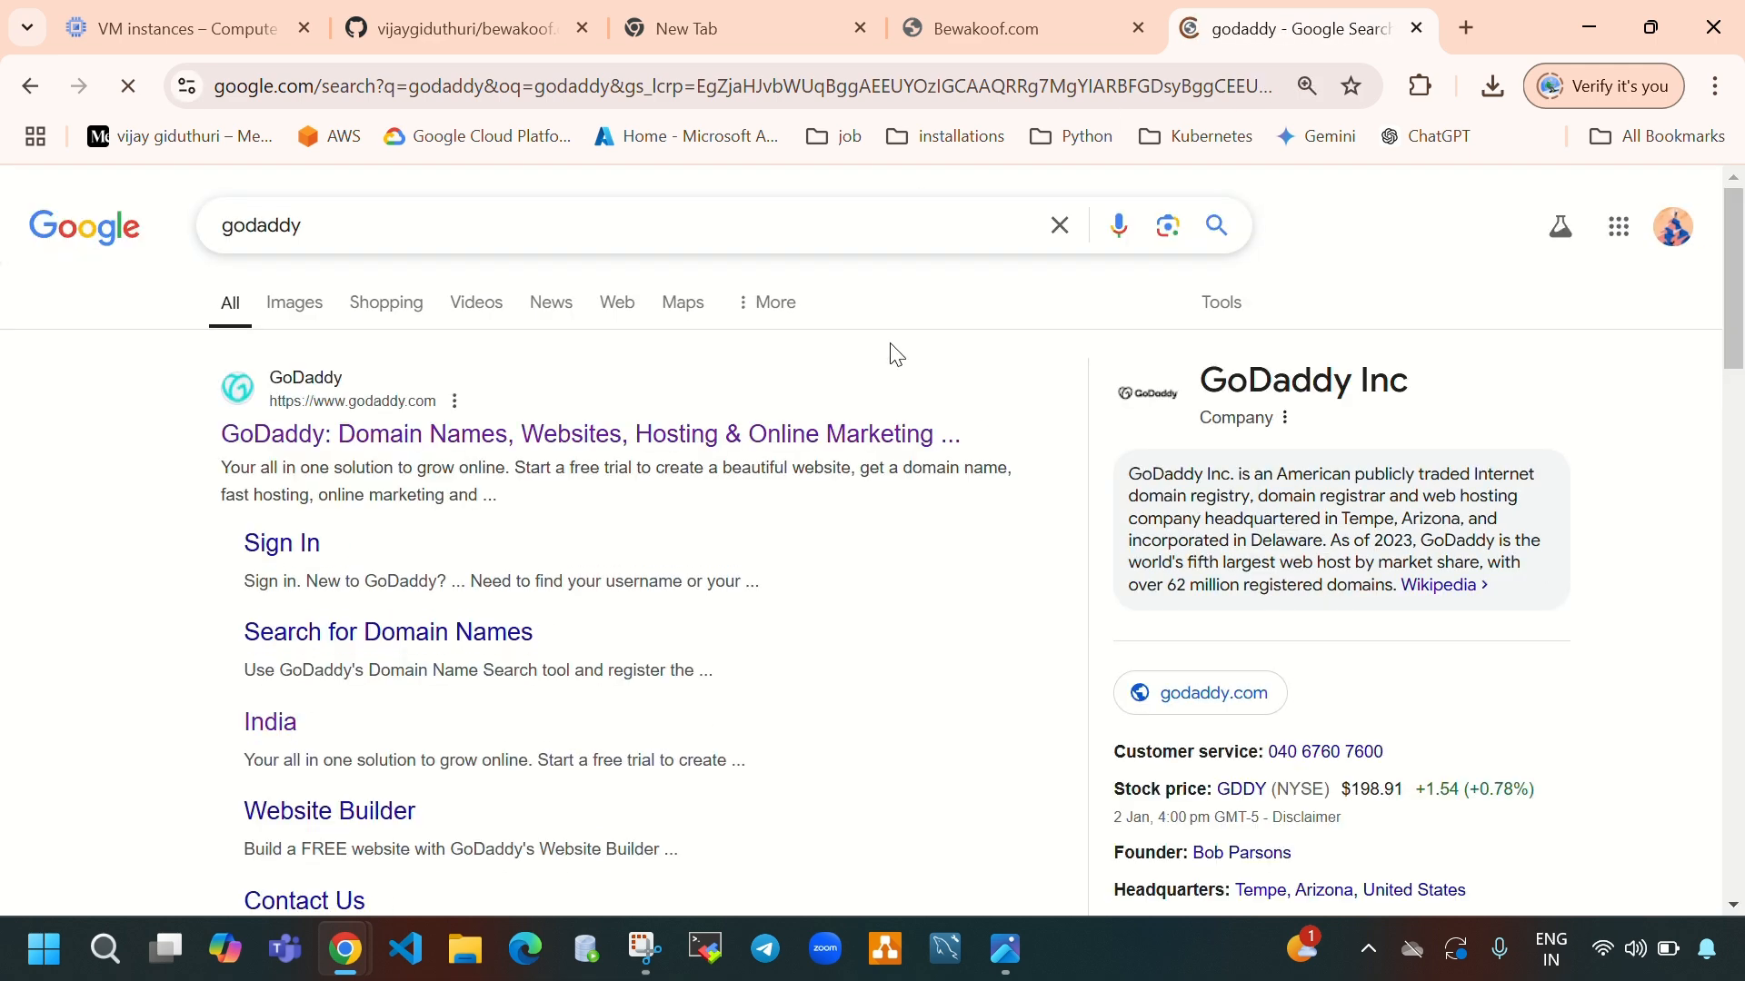
click(794, 440)
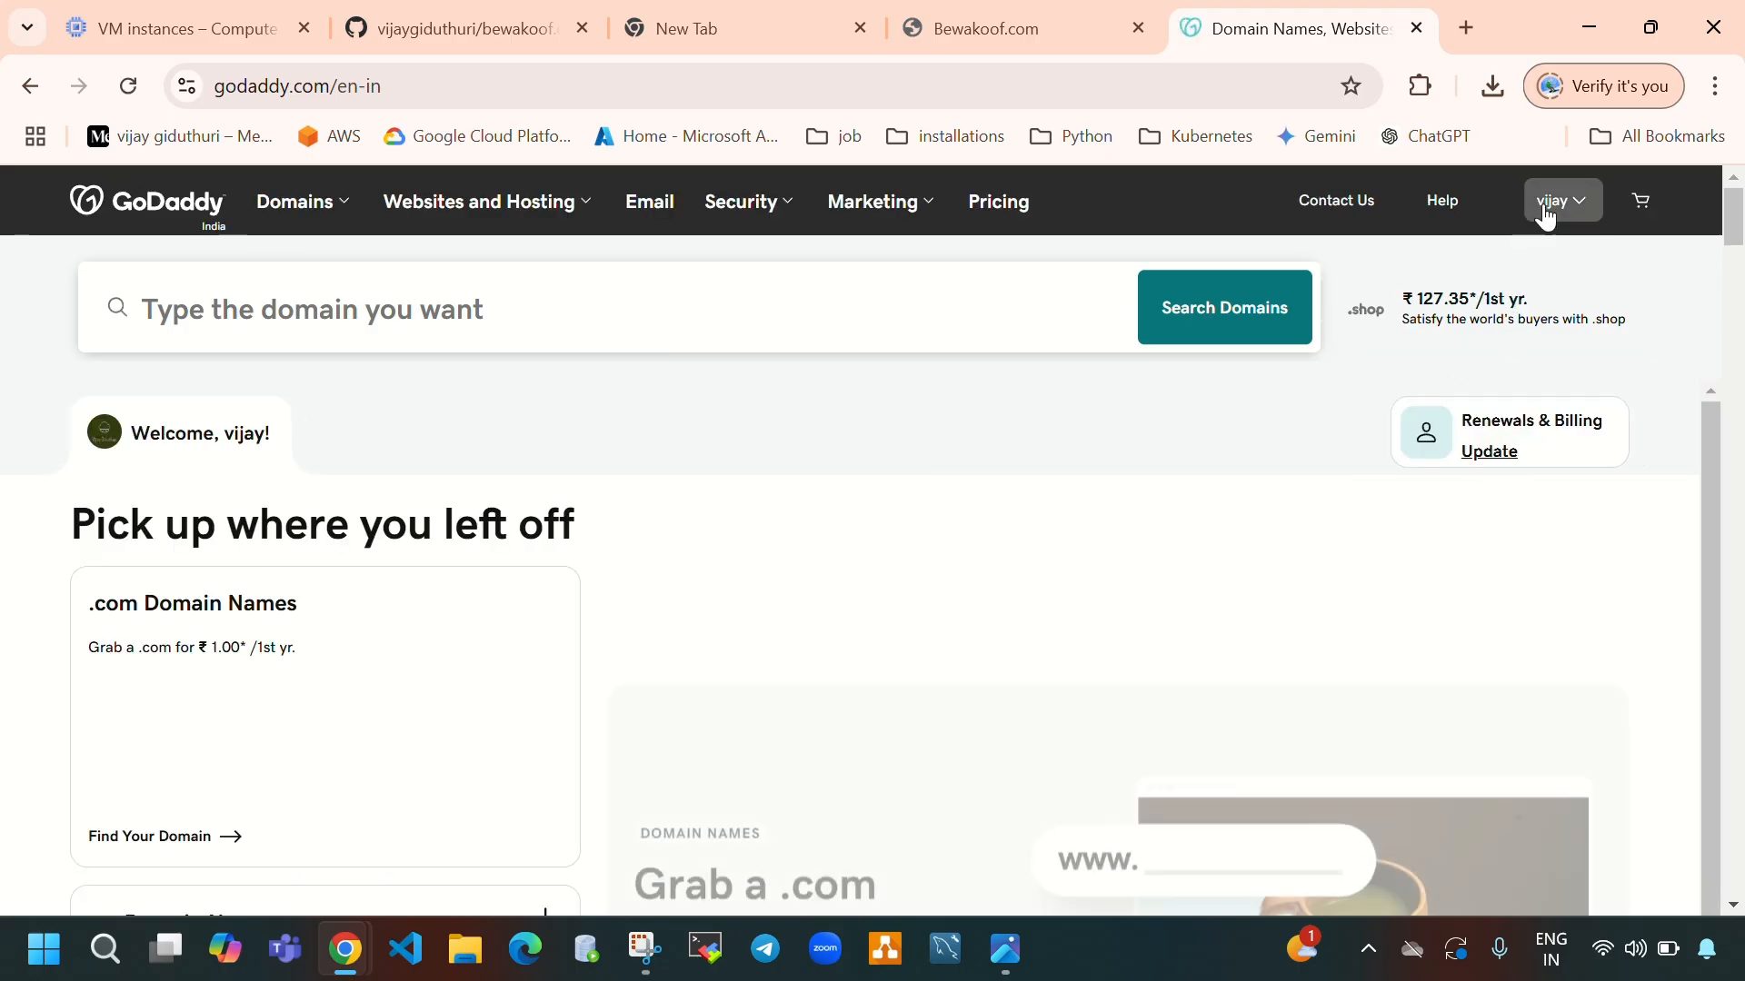
Step: Open the GoDaddy account's product list and go to the management dashboard of the domain listed under Domains
click(1548, 209)
click(1347, 432)
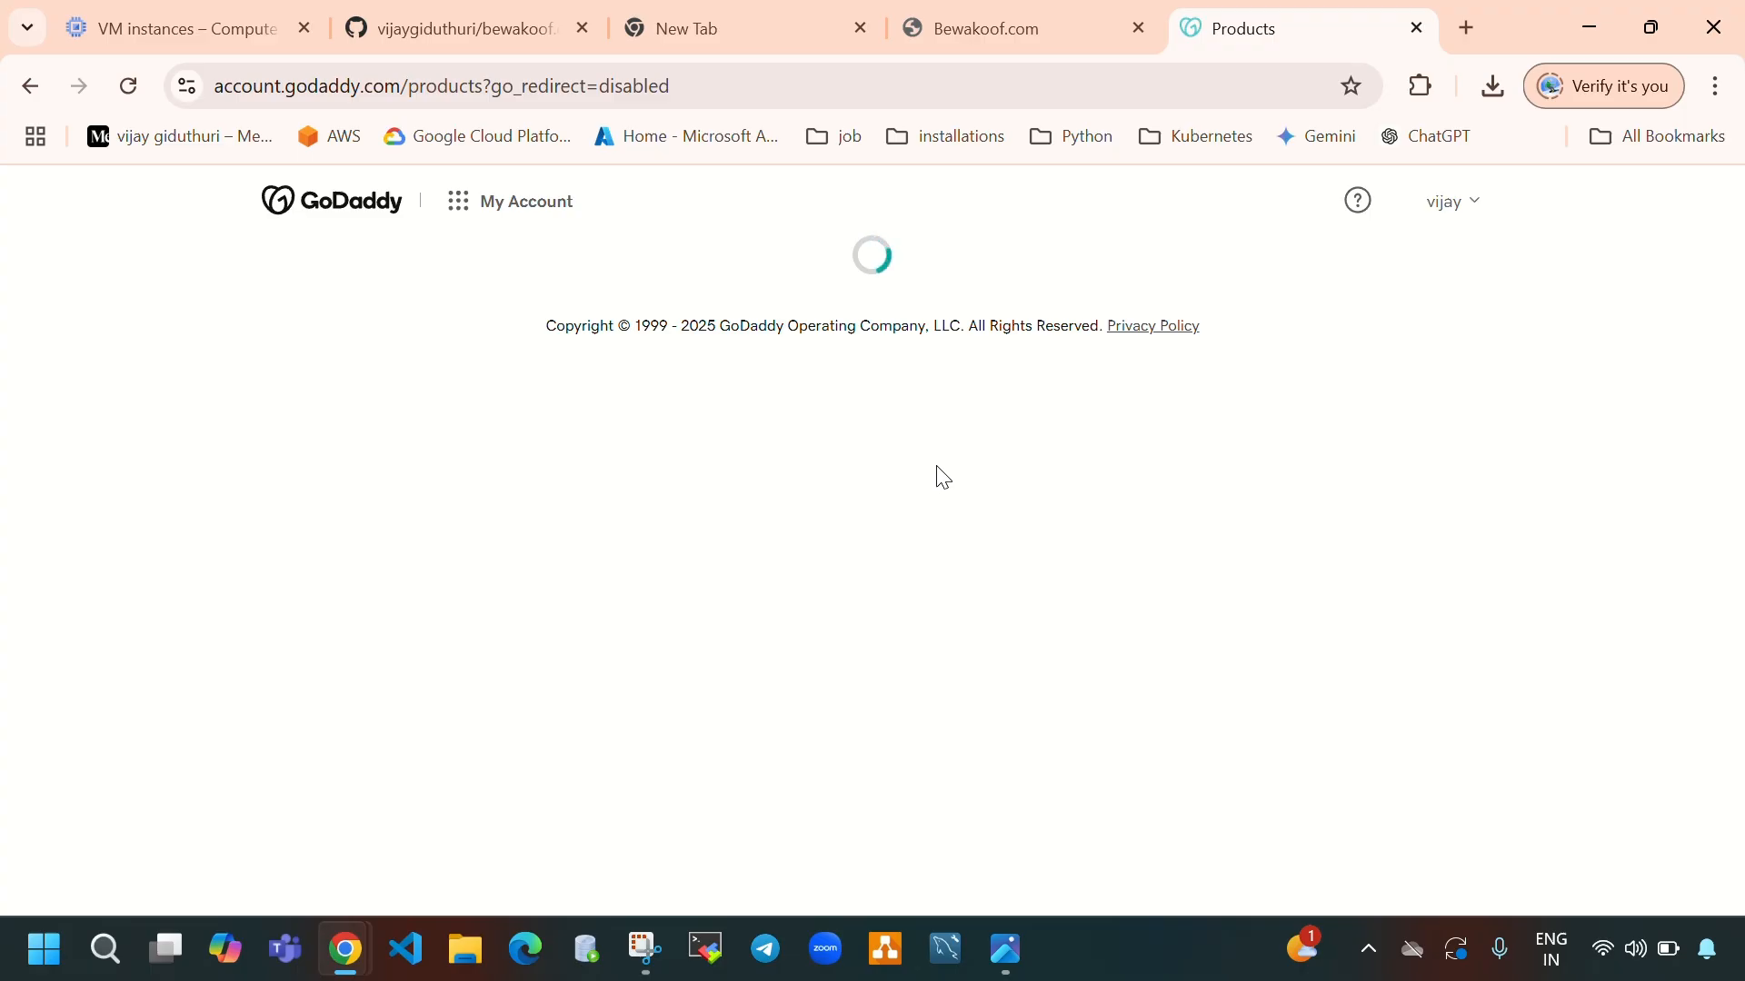
scroll(712, 499, down, 5)
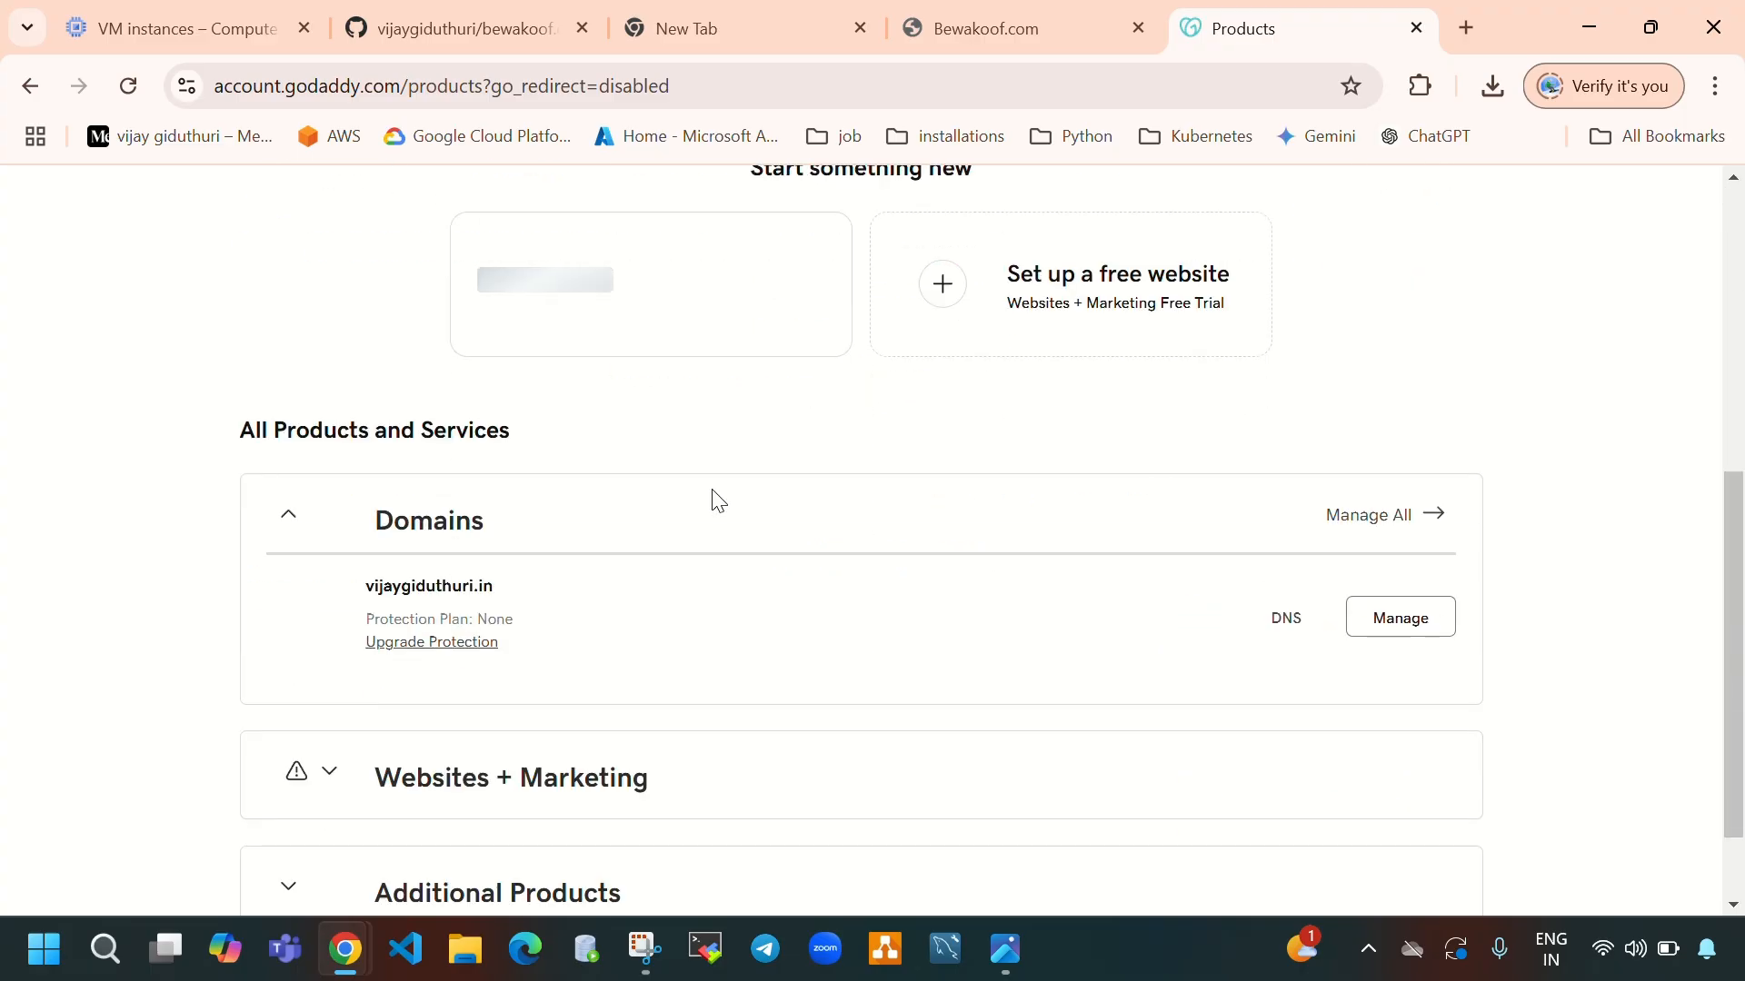
scroll(1392, 680, down, 2)
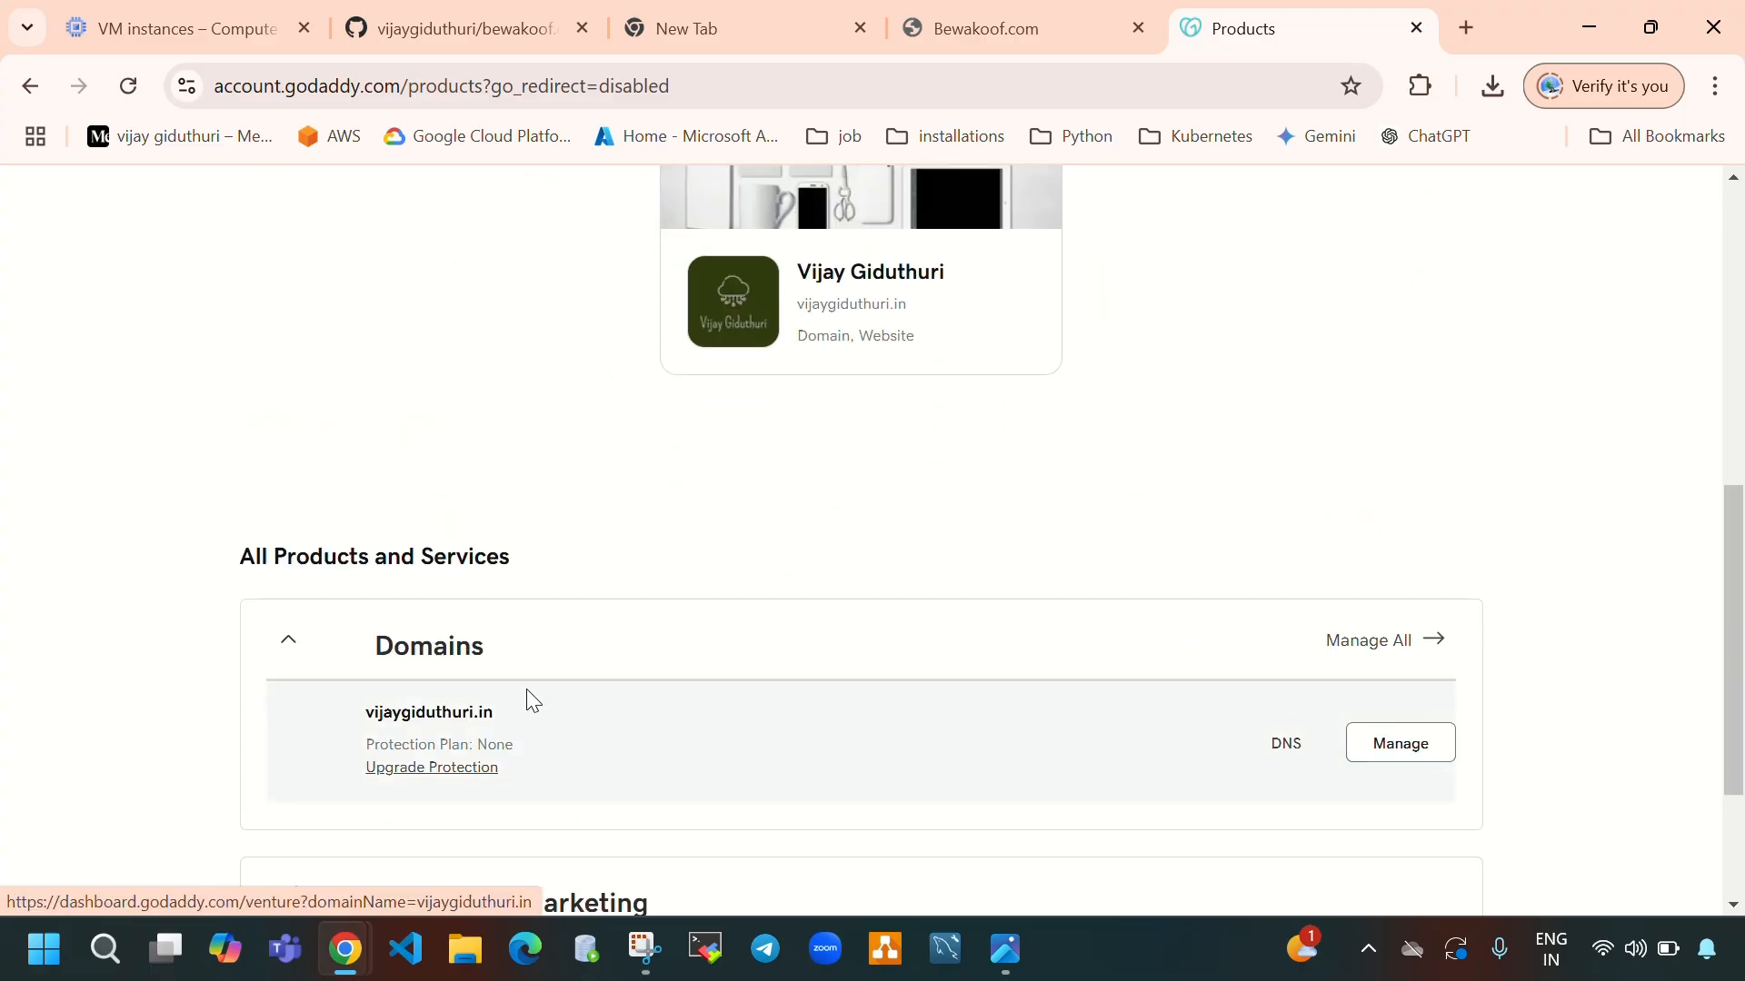
scroll(455, 597, down, 2)
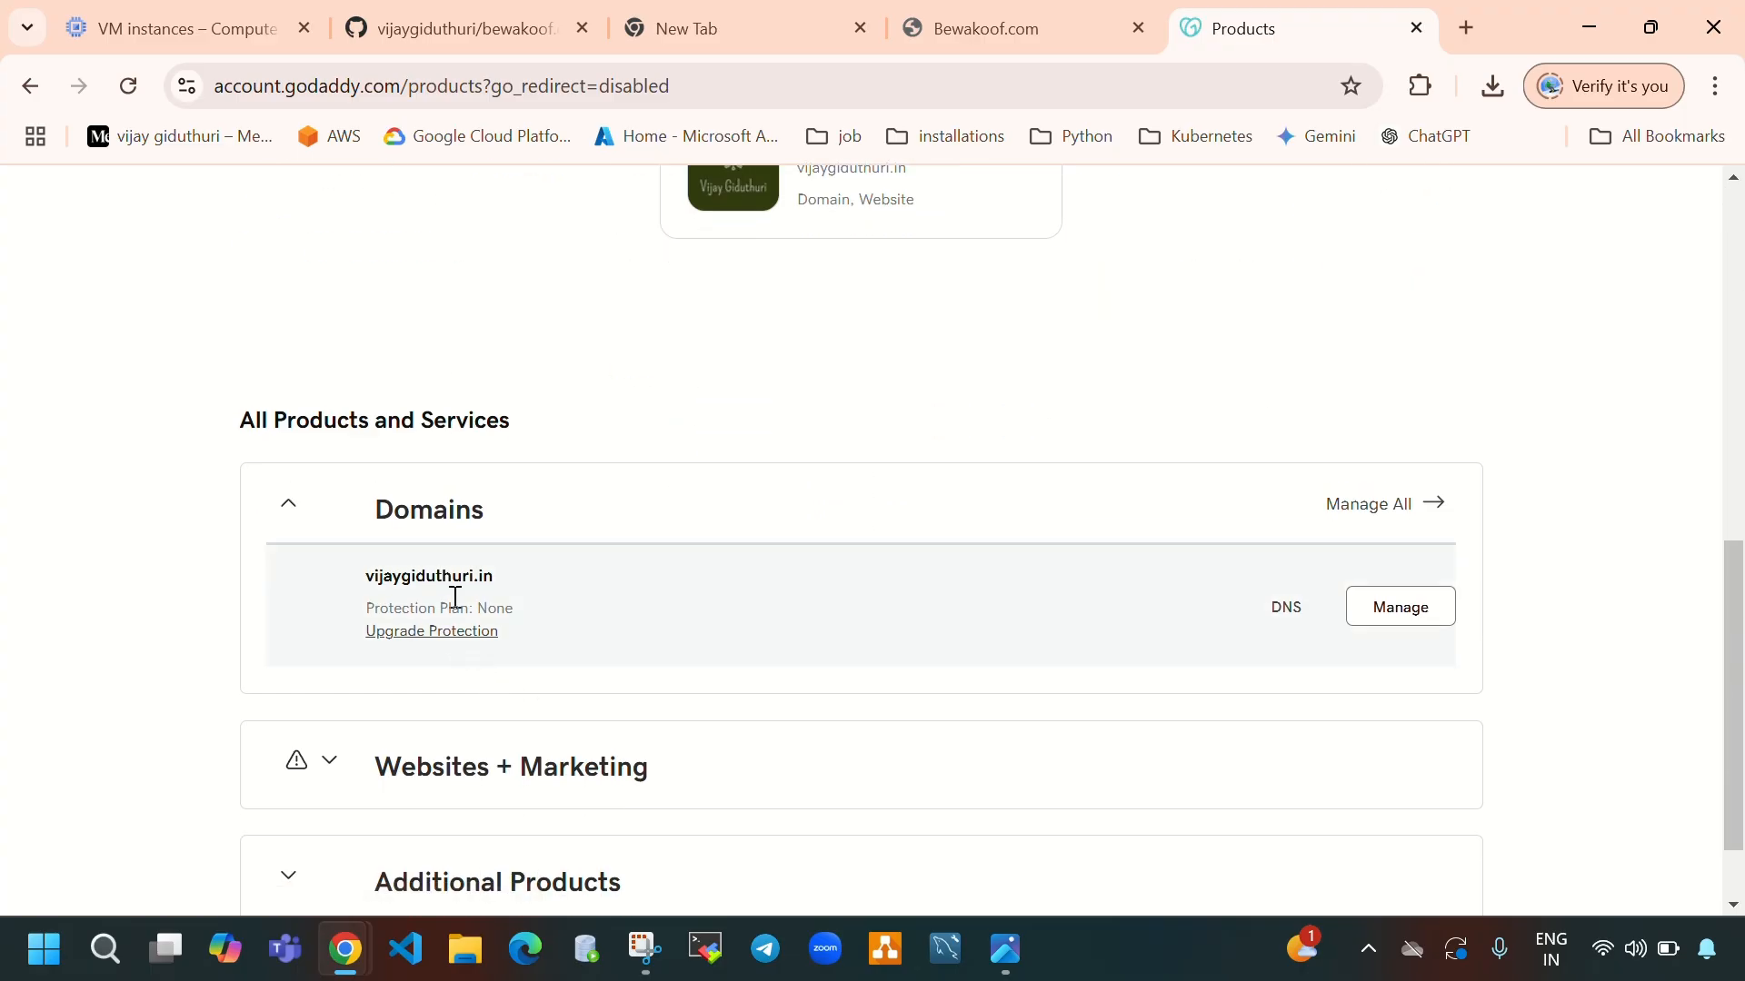
click(1393, 619)
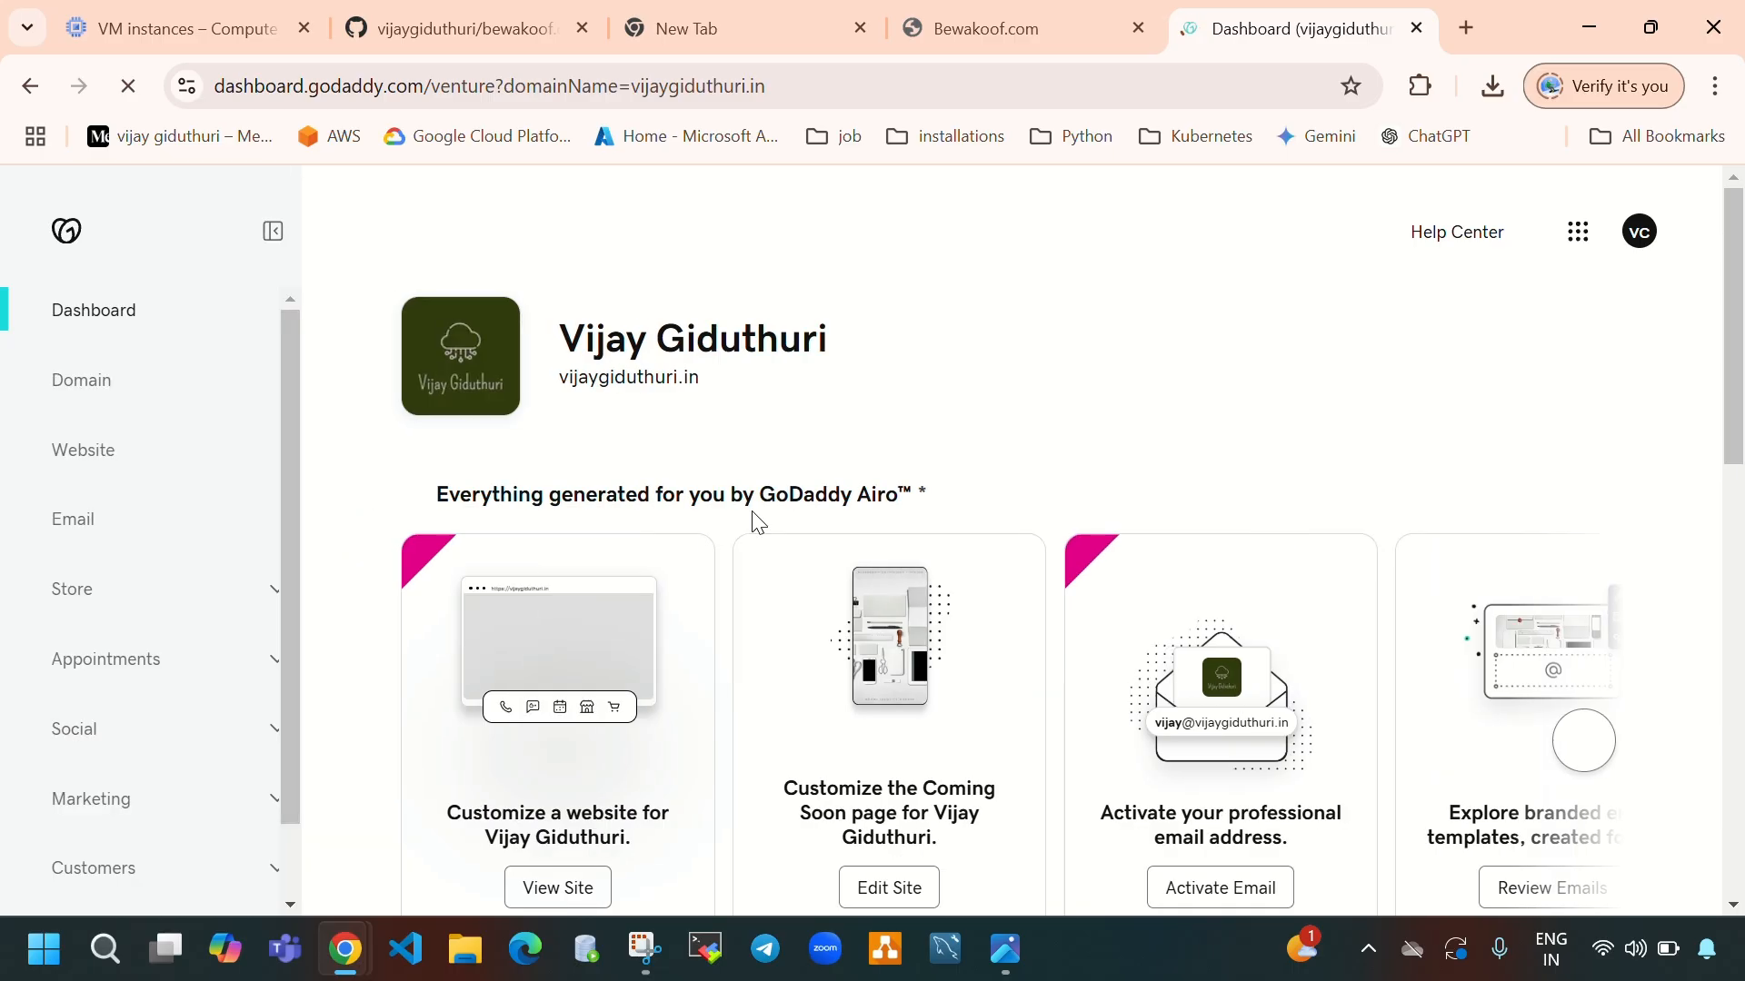
Step: Open the domain's DNS management page and bring up its DNS records list
scroll(751, 518, down, 5)
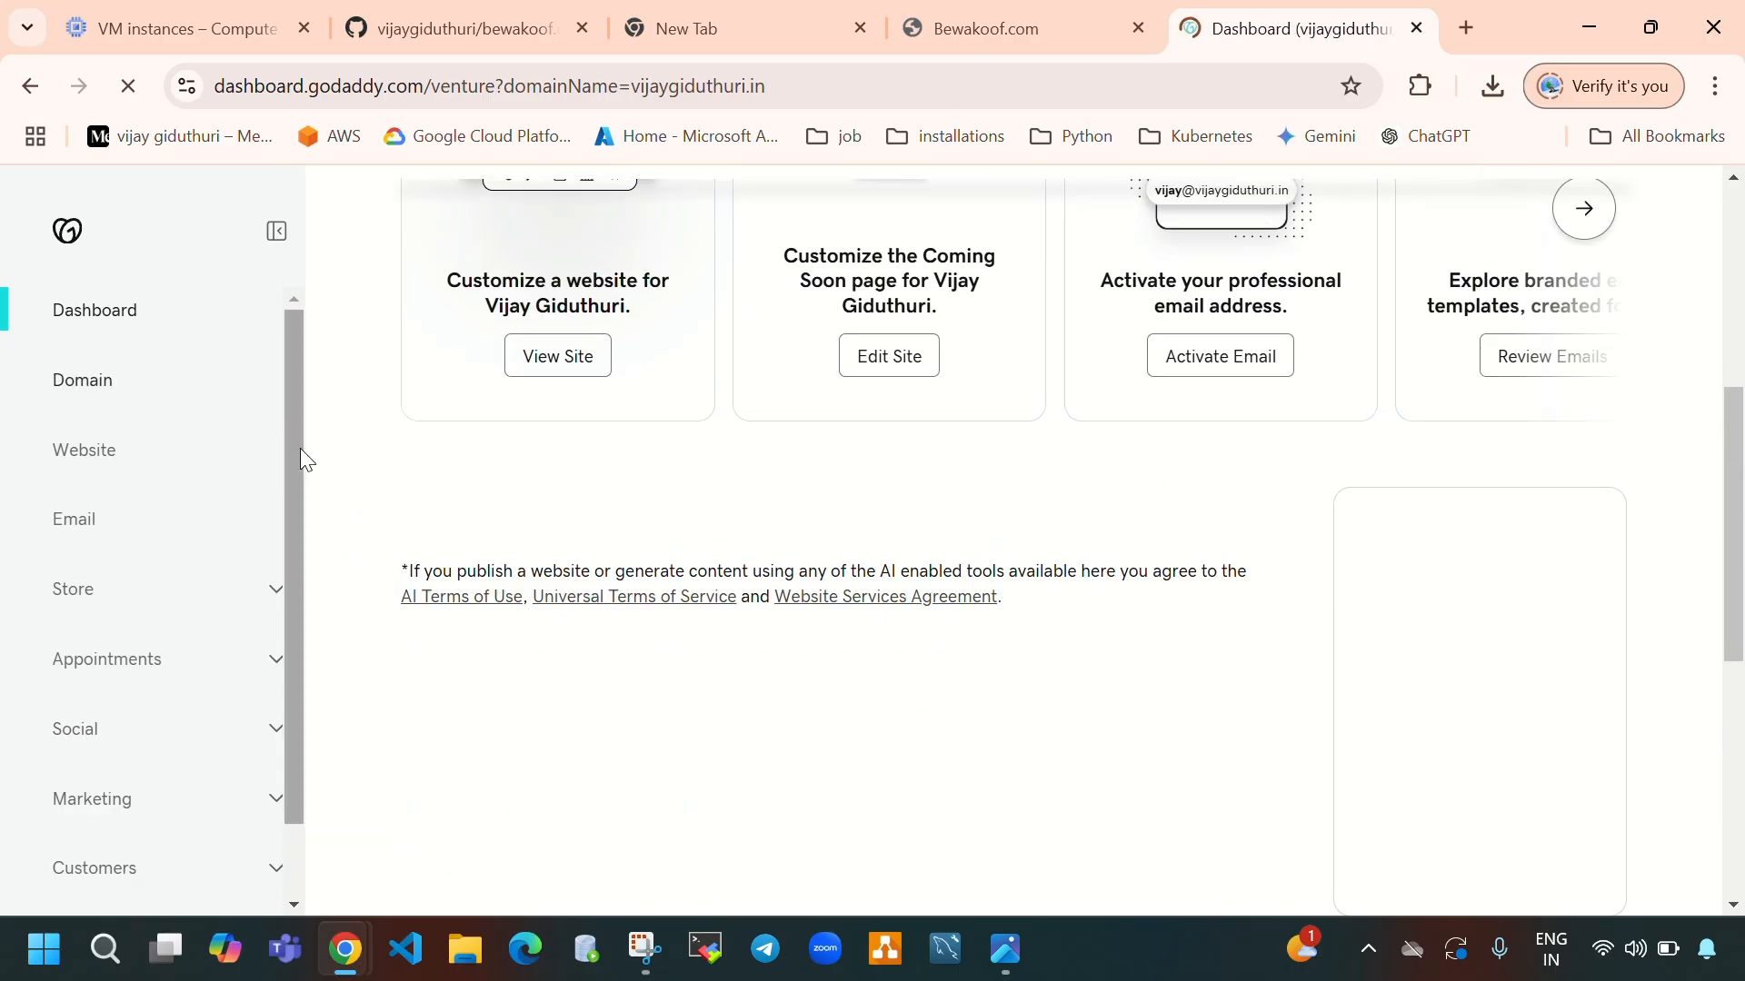
click(61, 394)
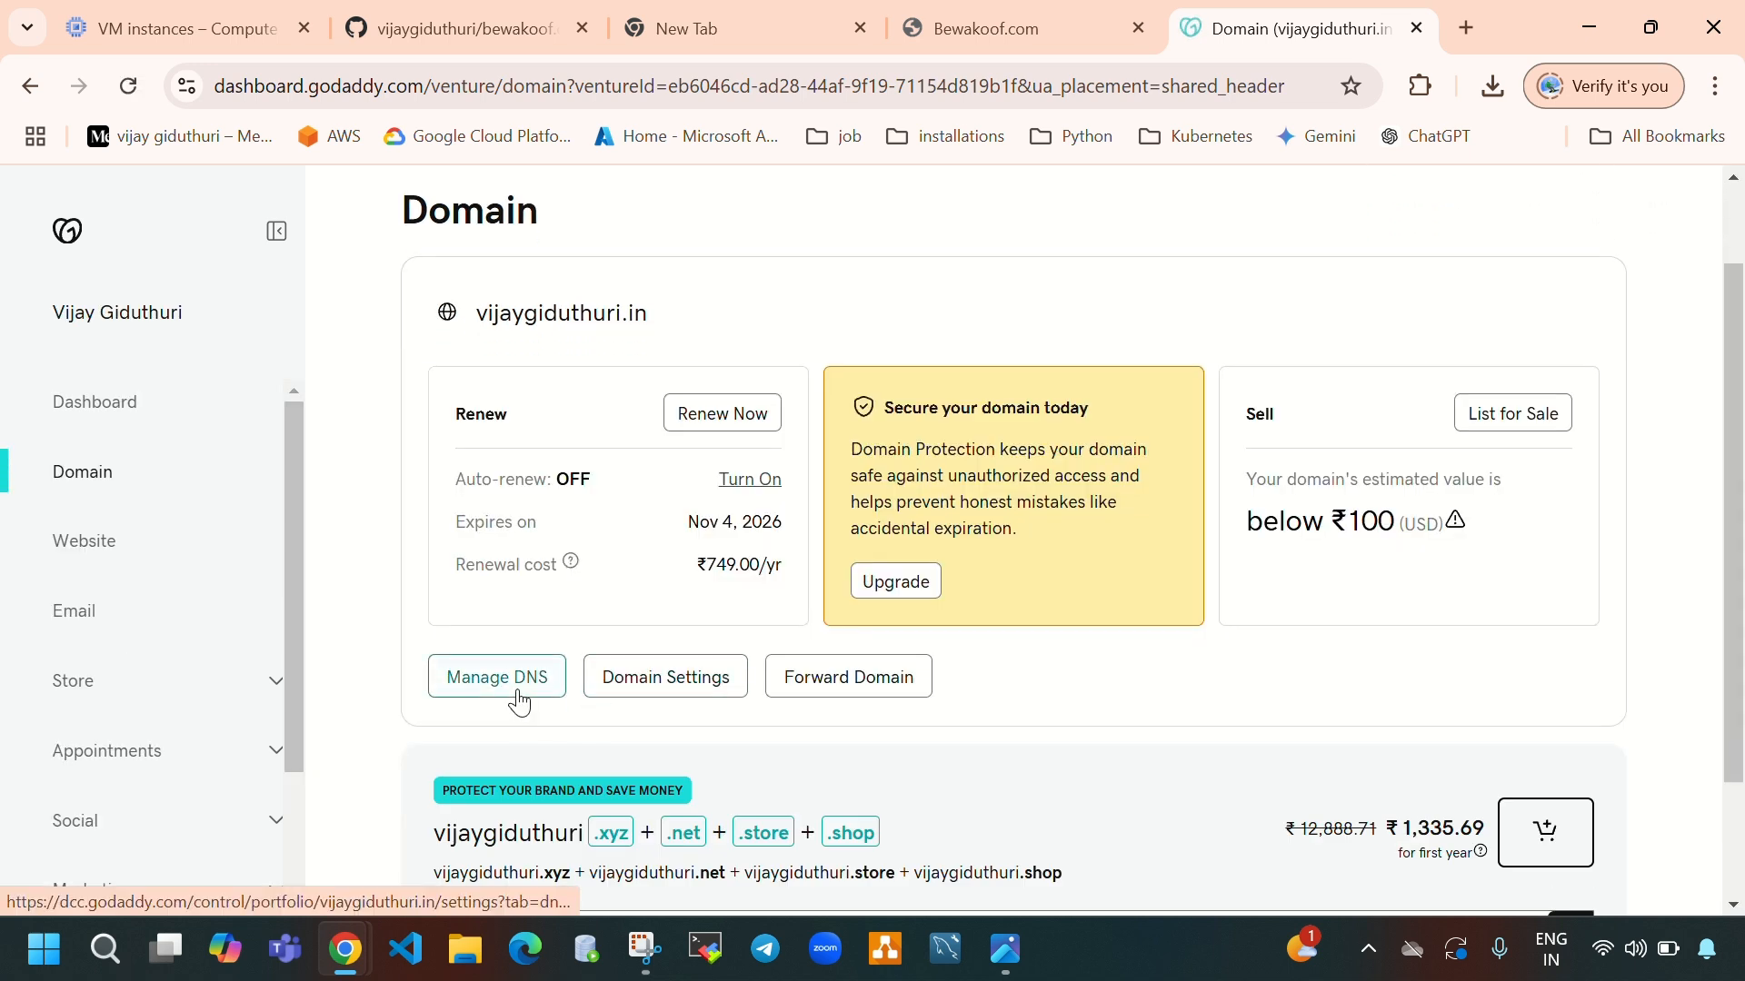
click(518, 700)
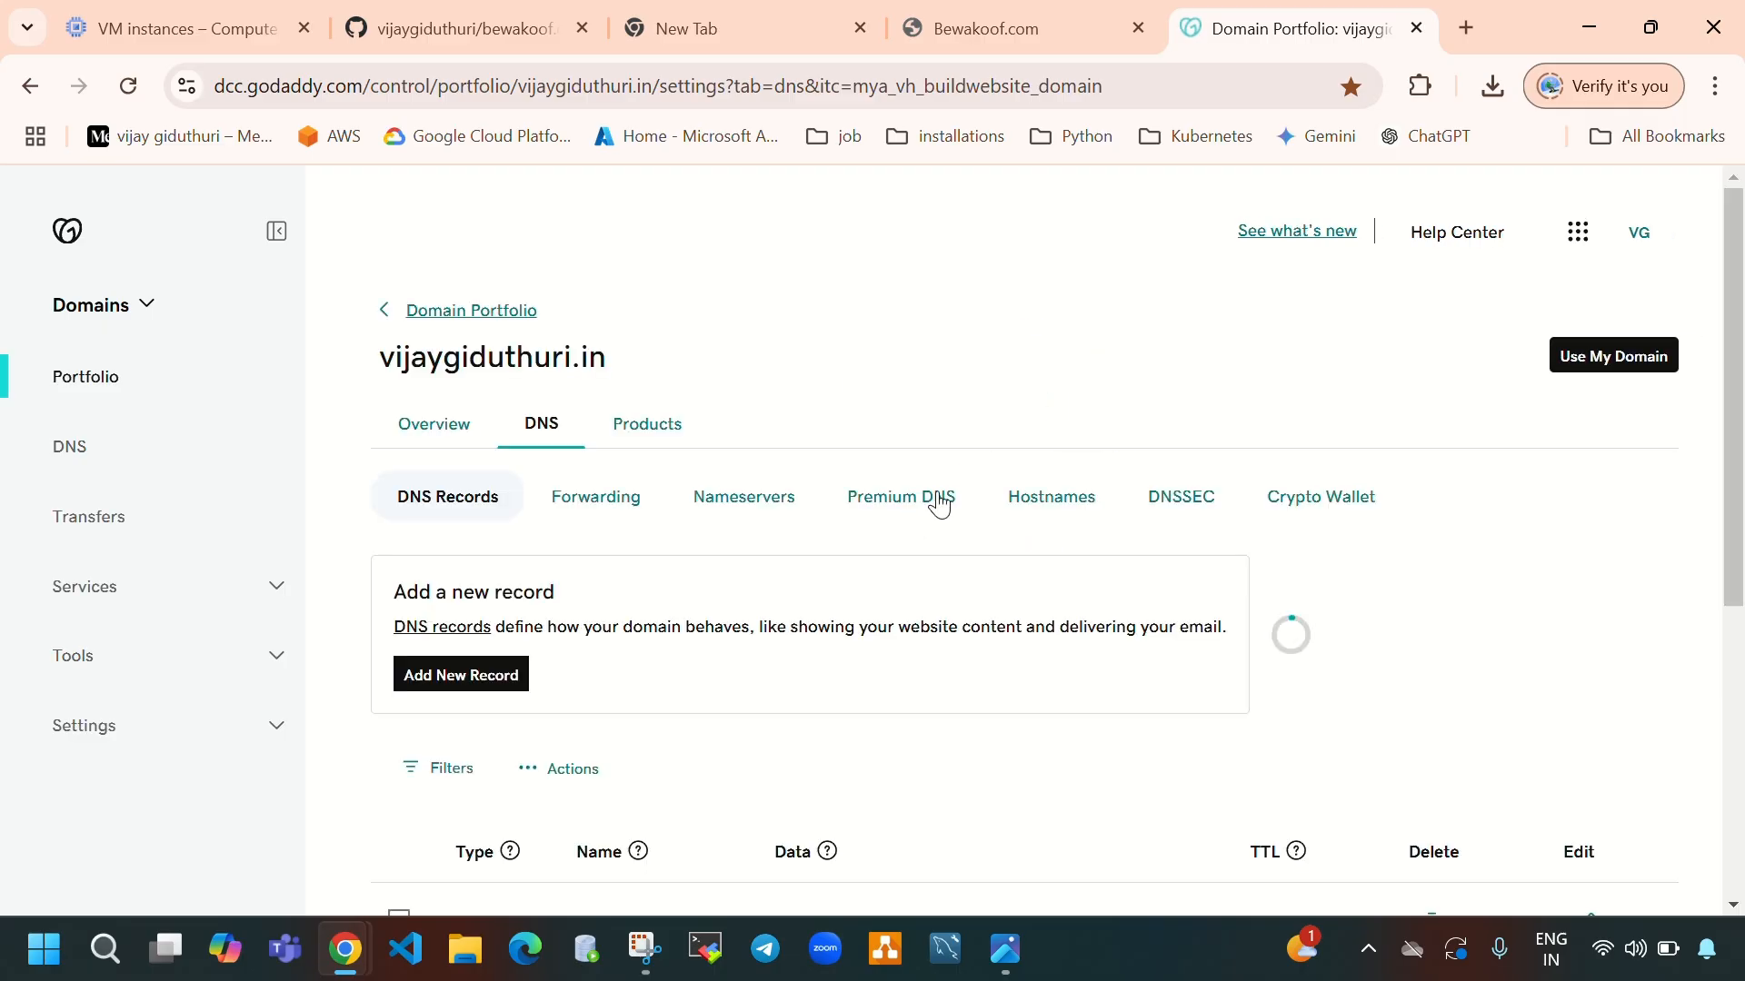
scroll(941, 508, down, 3)
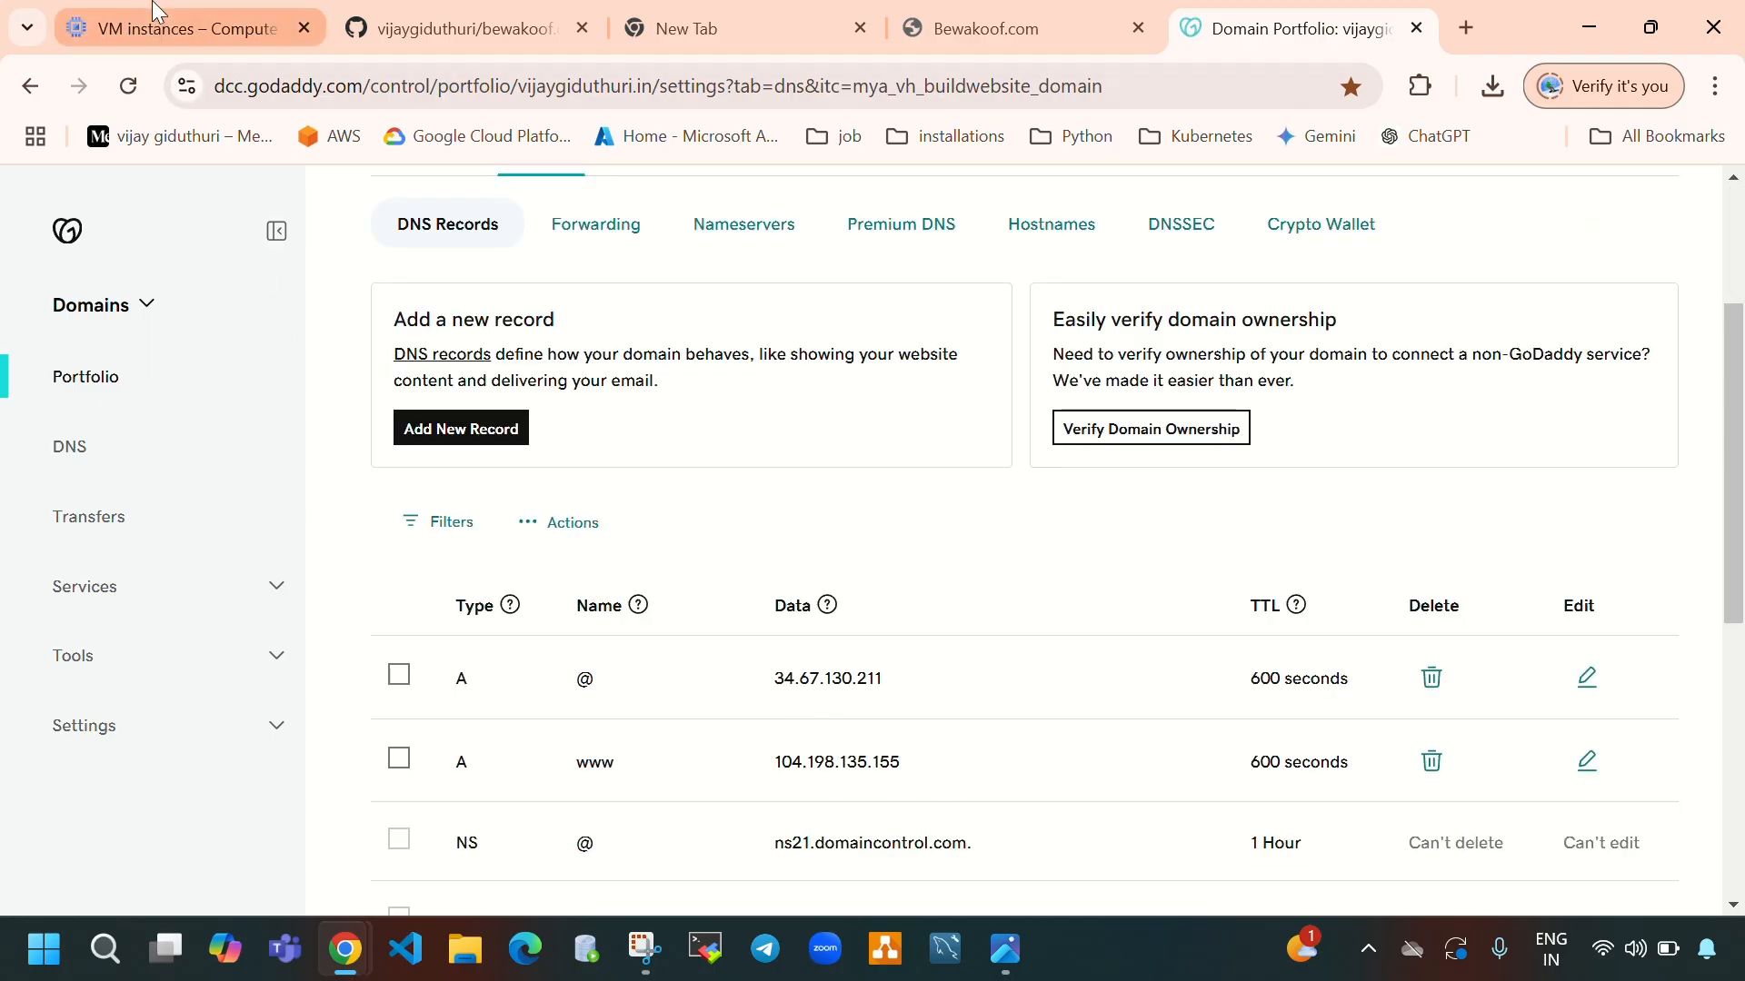
Step: Copy the nginx-instance external IP from Google Cloud and enter 34.27.245.241 as the value of the @ A record in GoDaddy
click(209, 28)
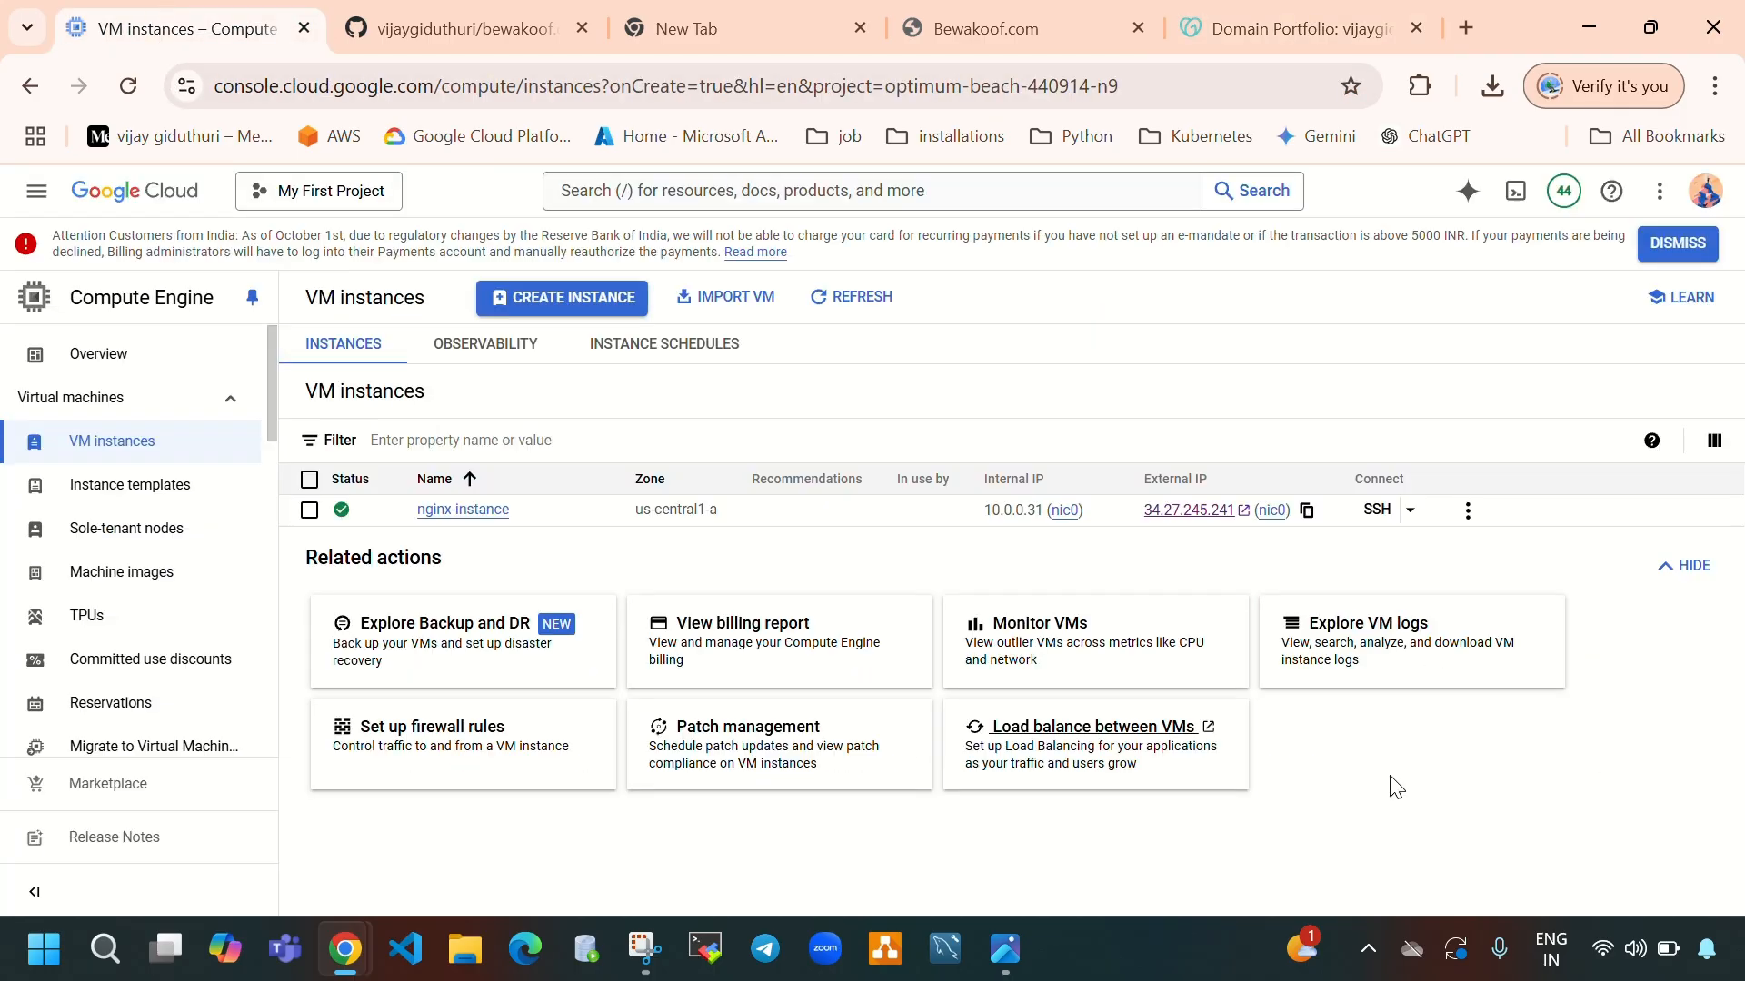
click(1307, 511)
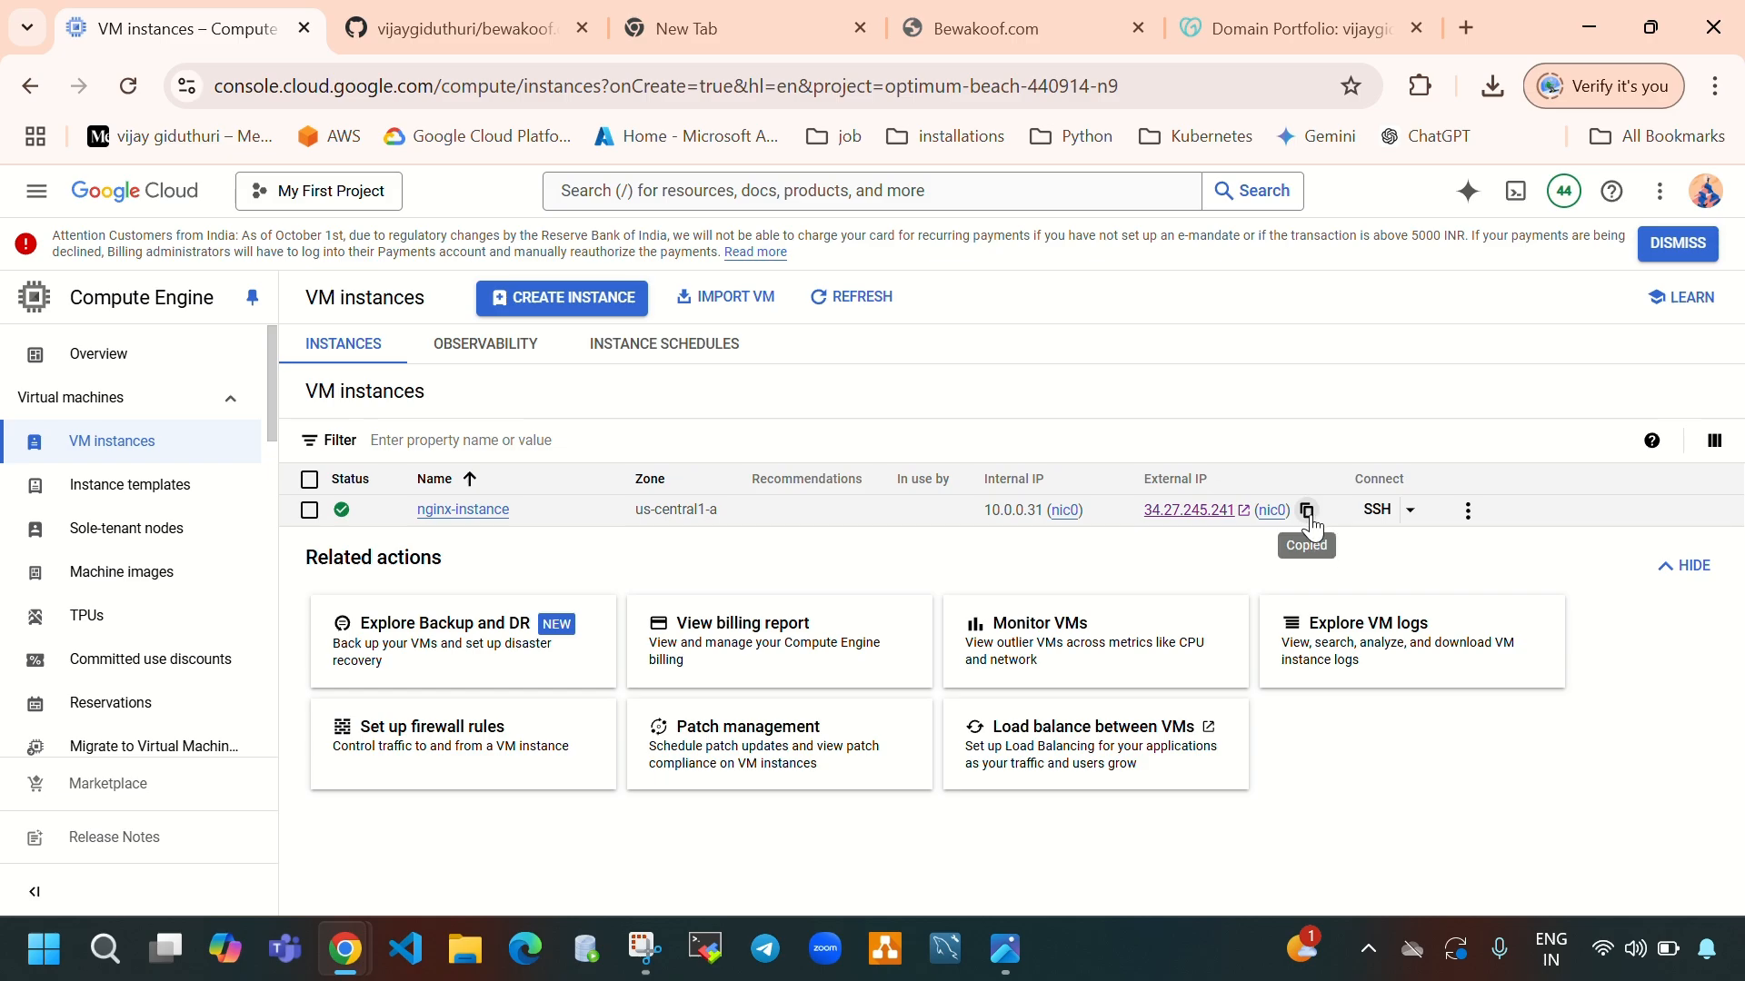
click(1257, 42)
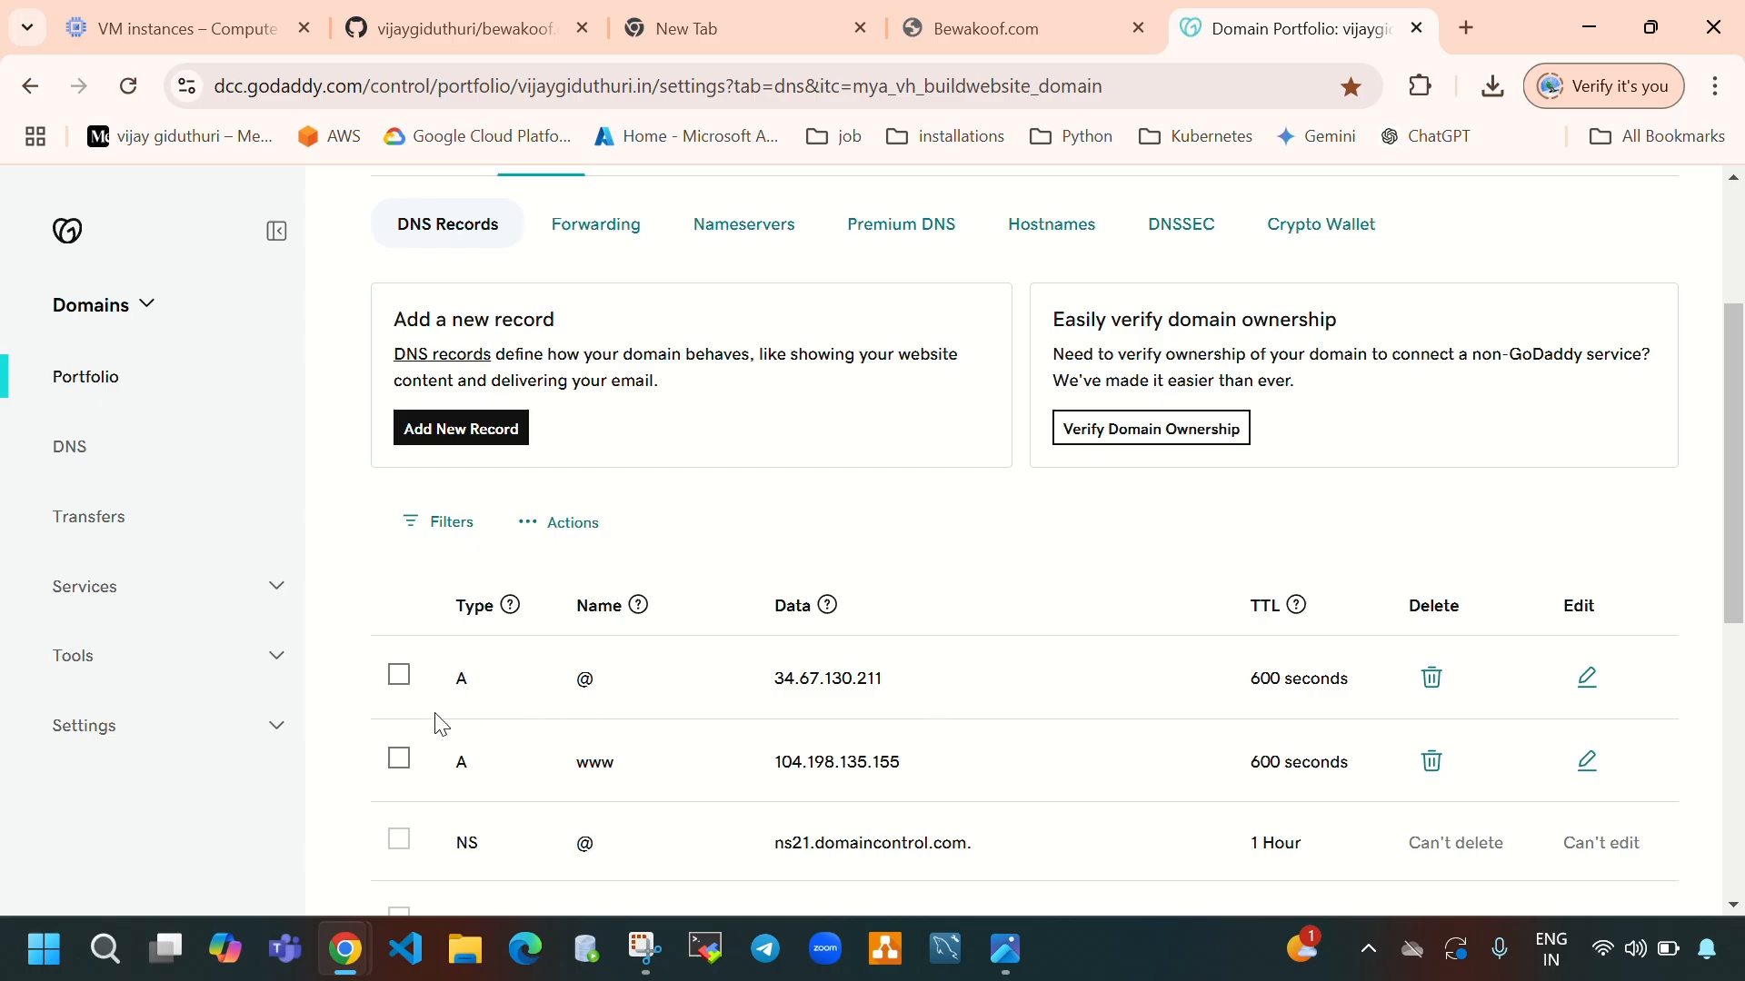
click(1587, 677)
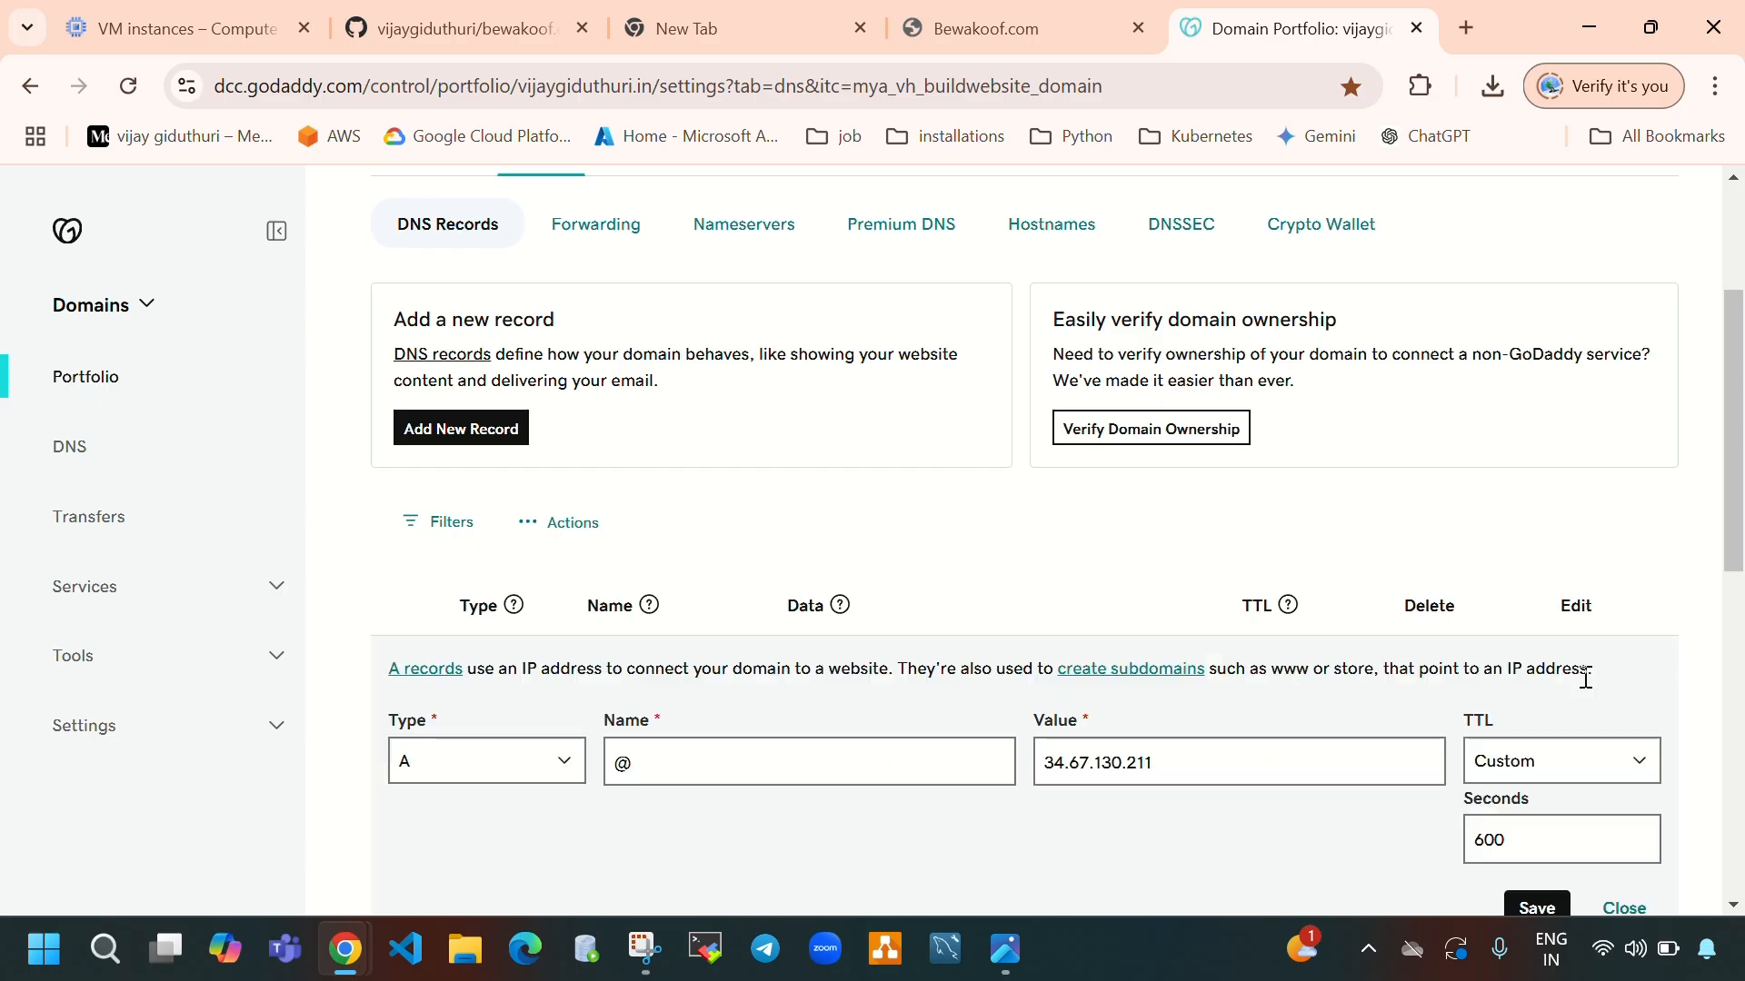
click(1200, 760)
drag(1199, 759, 1000, 760)
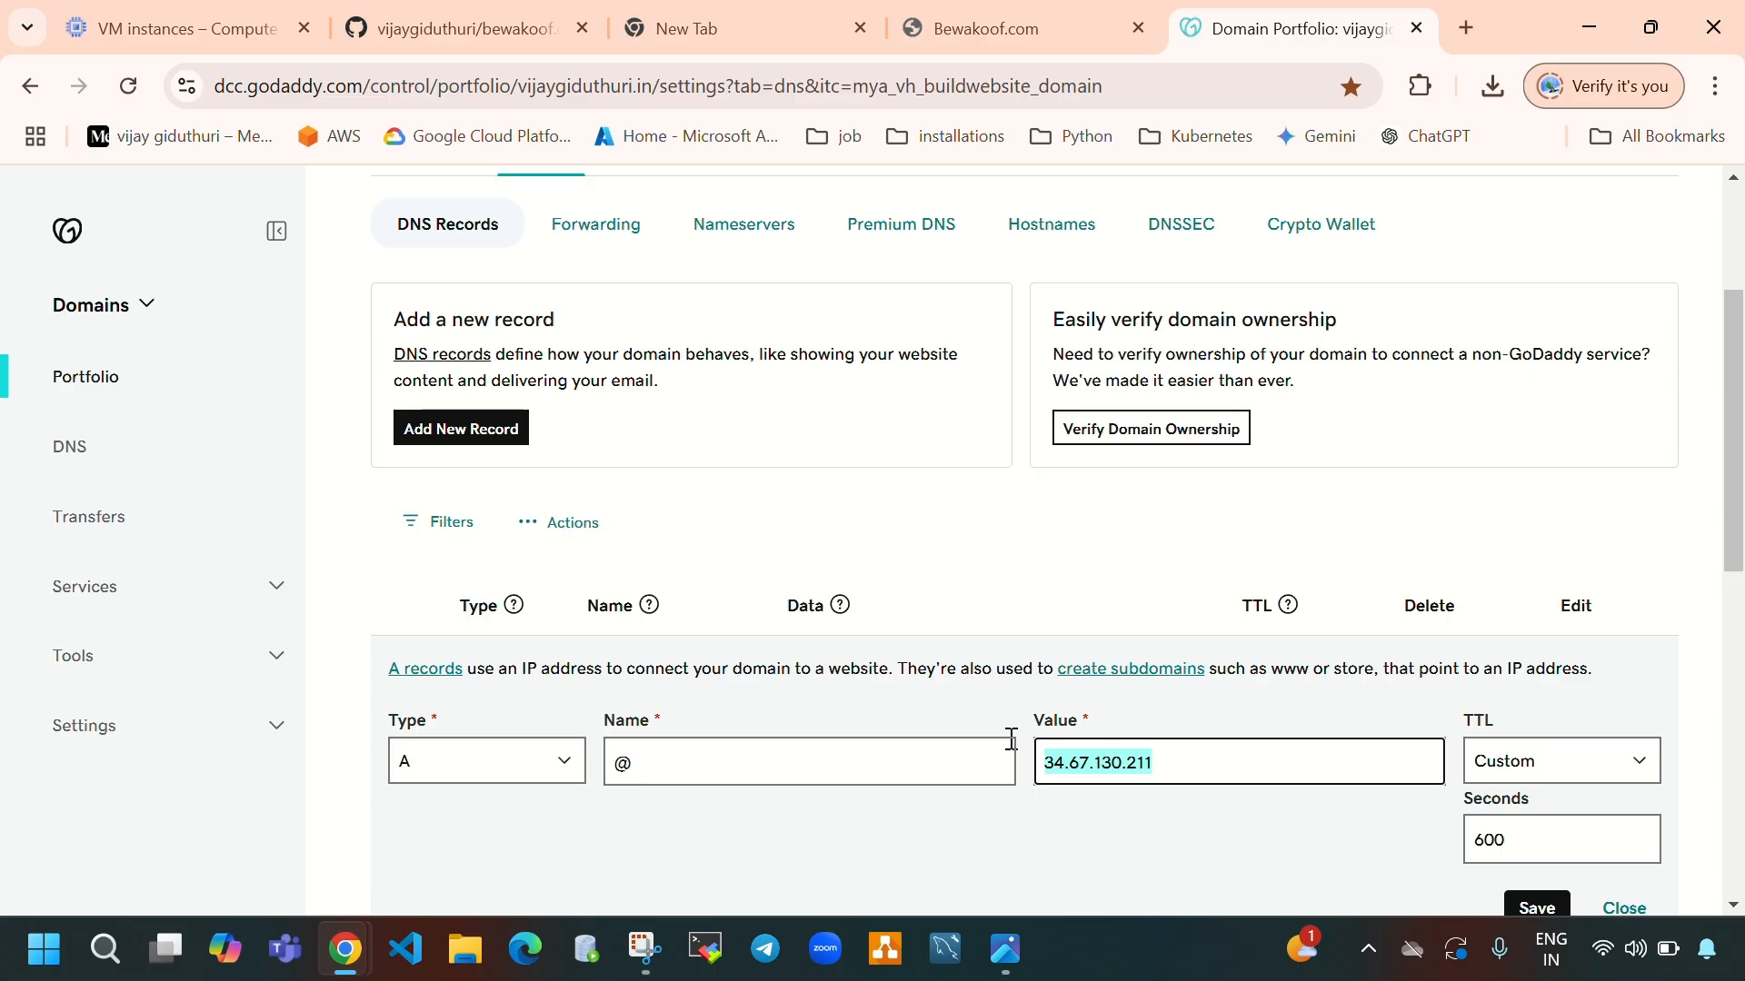
key(ctrl+v)
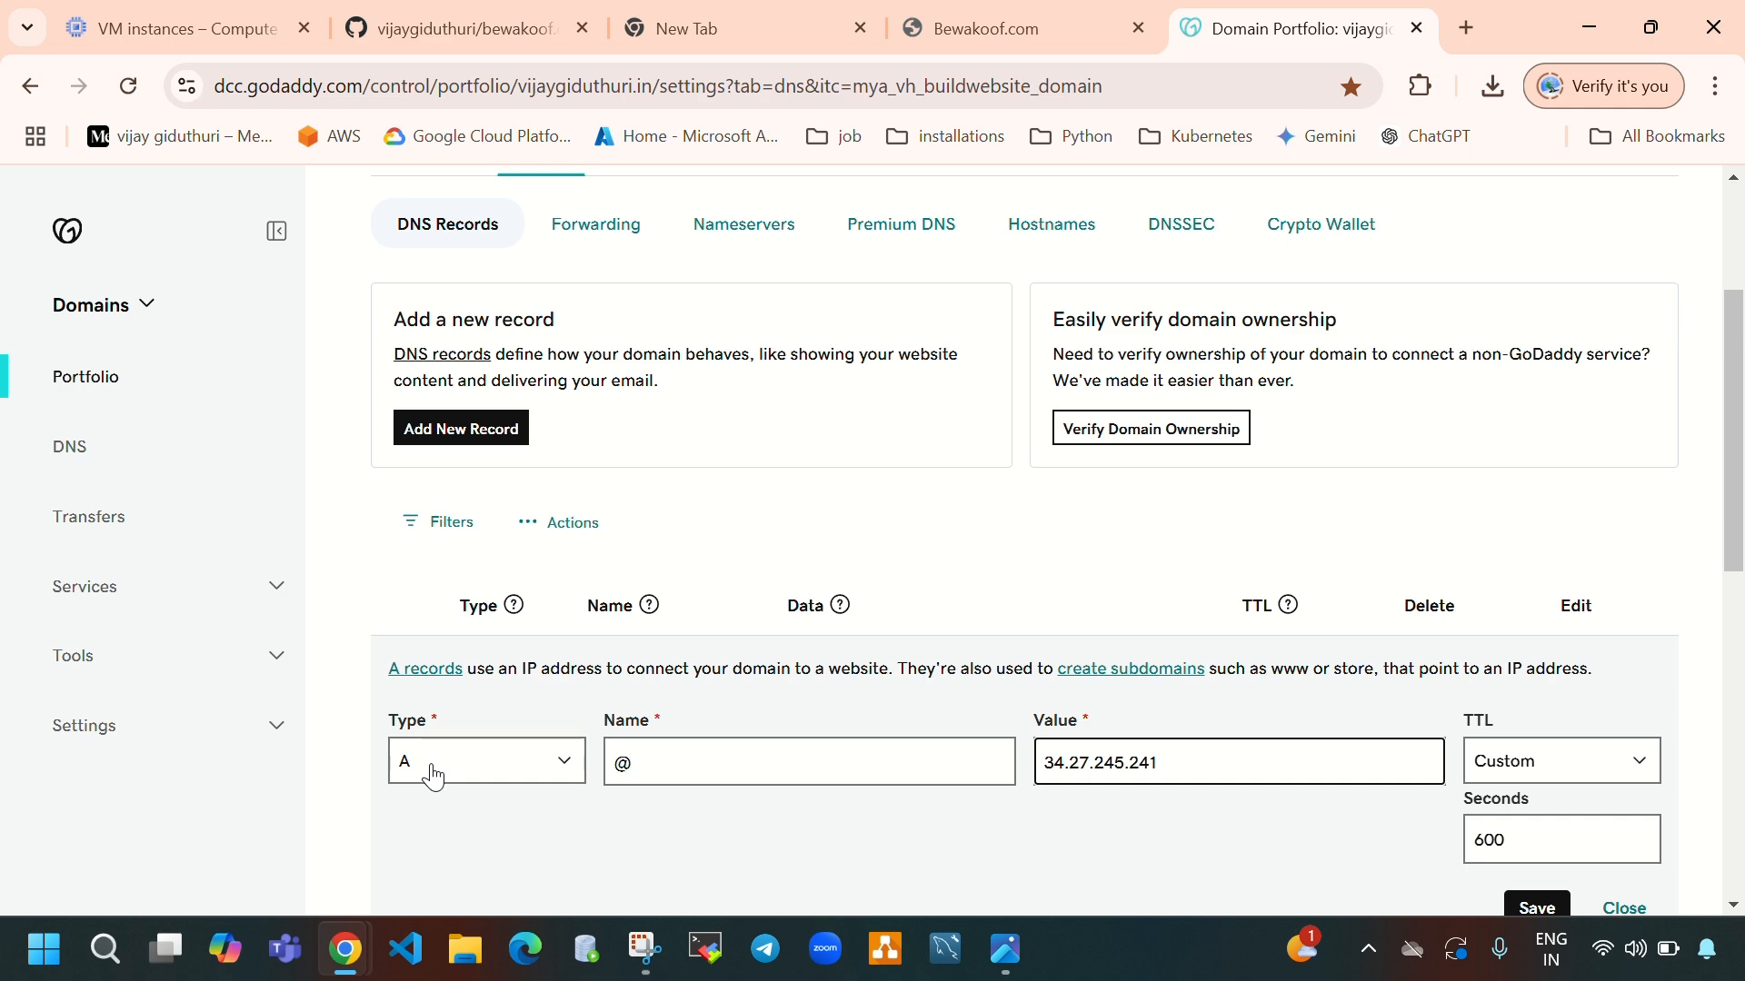
Step: Compare the @ record's entered value with the VM's external IP in Google Cloud and check which domain it belongs to
click(118, 27)
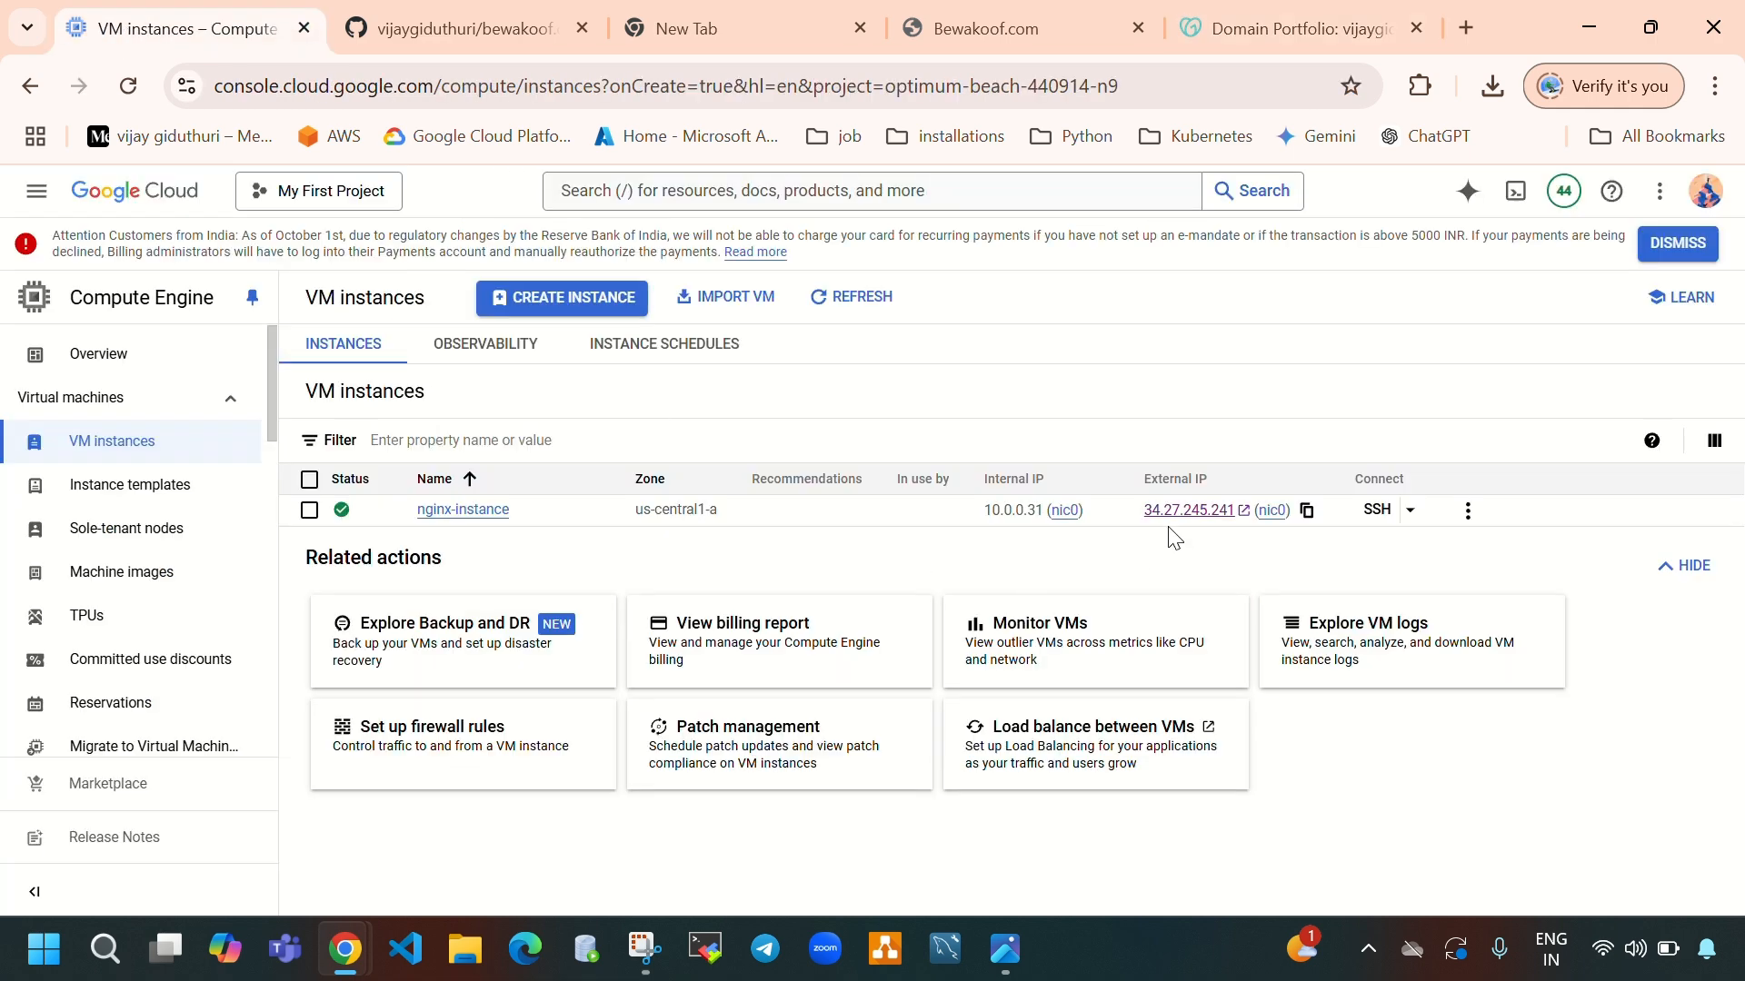
click(1299, 28)
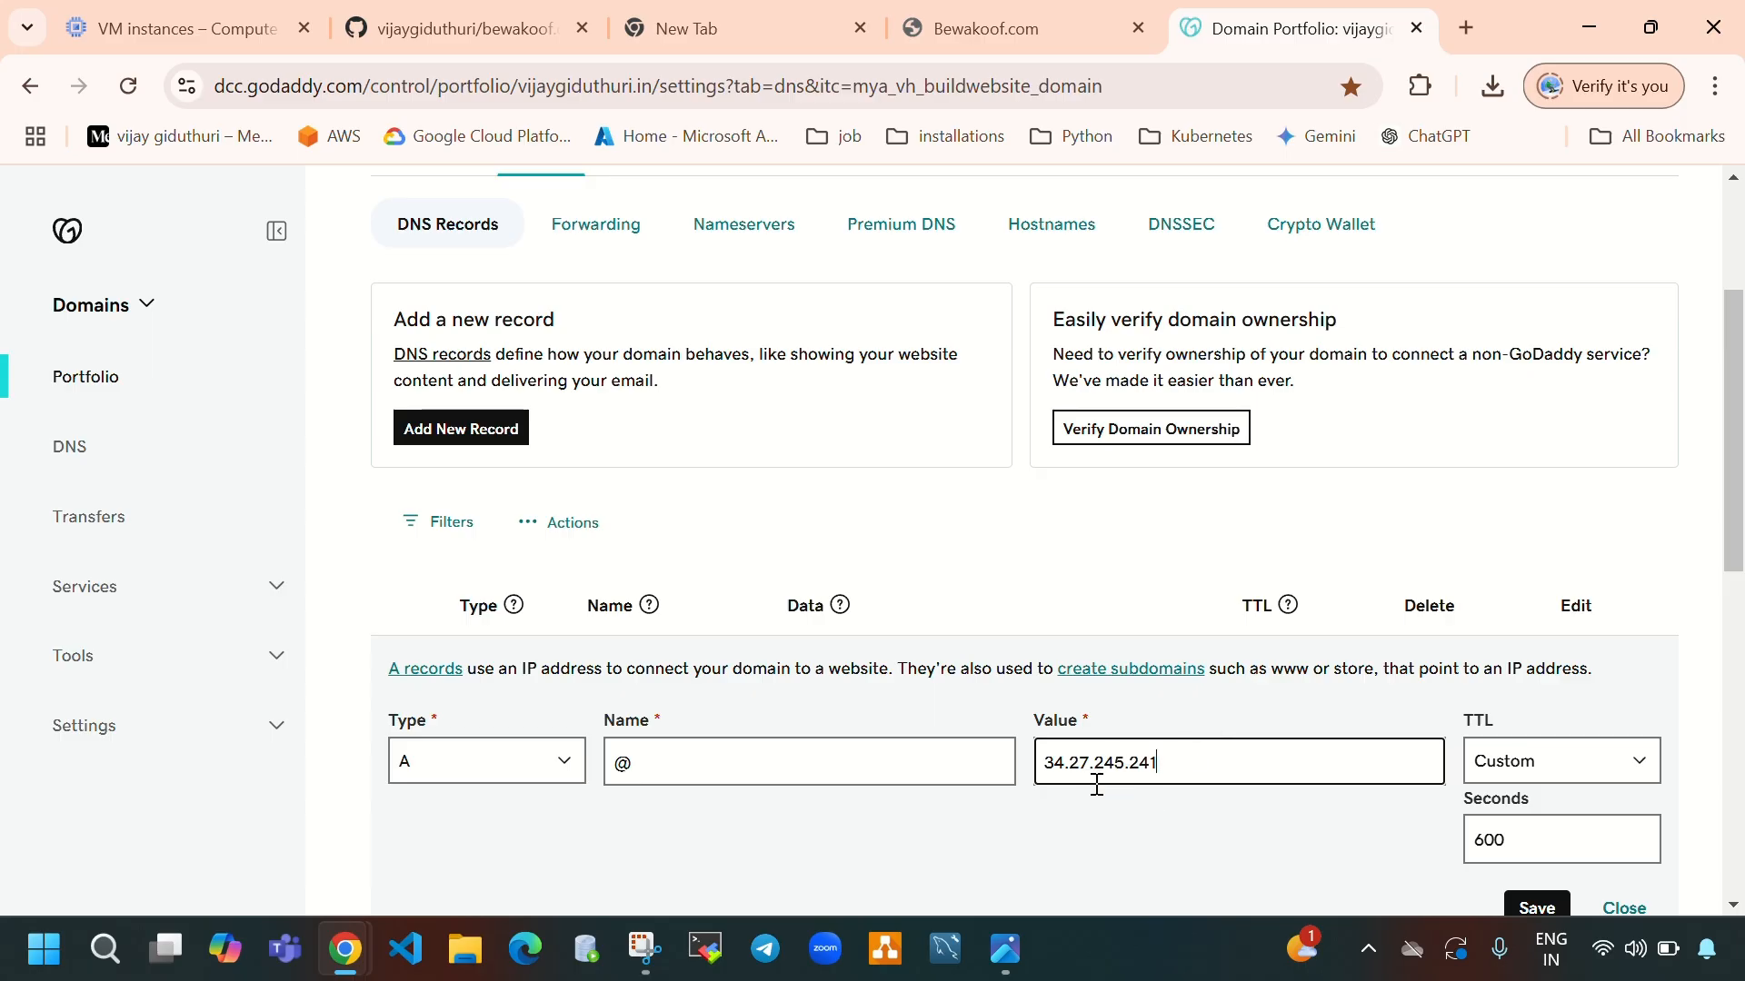
scroll(838, 659, up, 3)
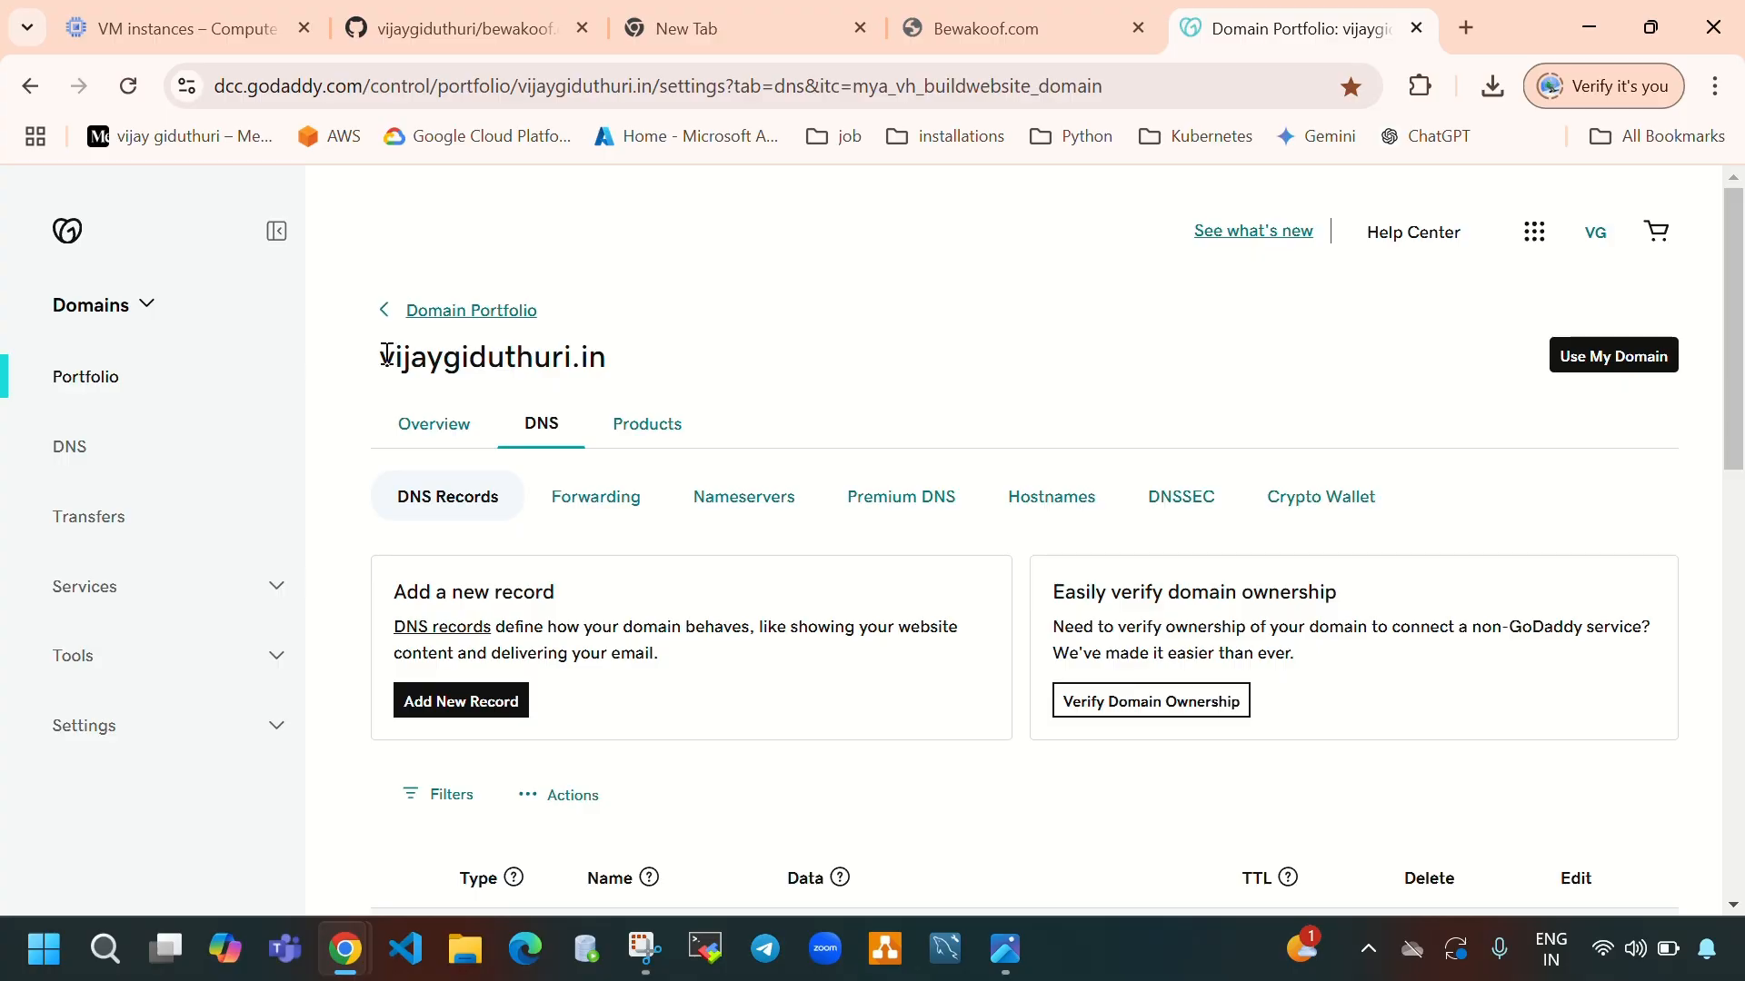
Step: Save the domain's @ A record in GoDaddy with the value 34.27.245.241 and review the DNS records list
drag(389, 354, 639, 376)
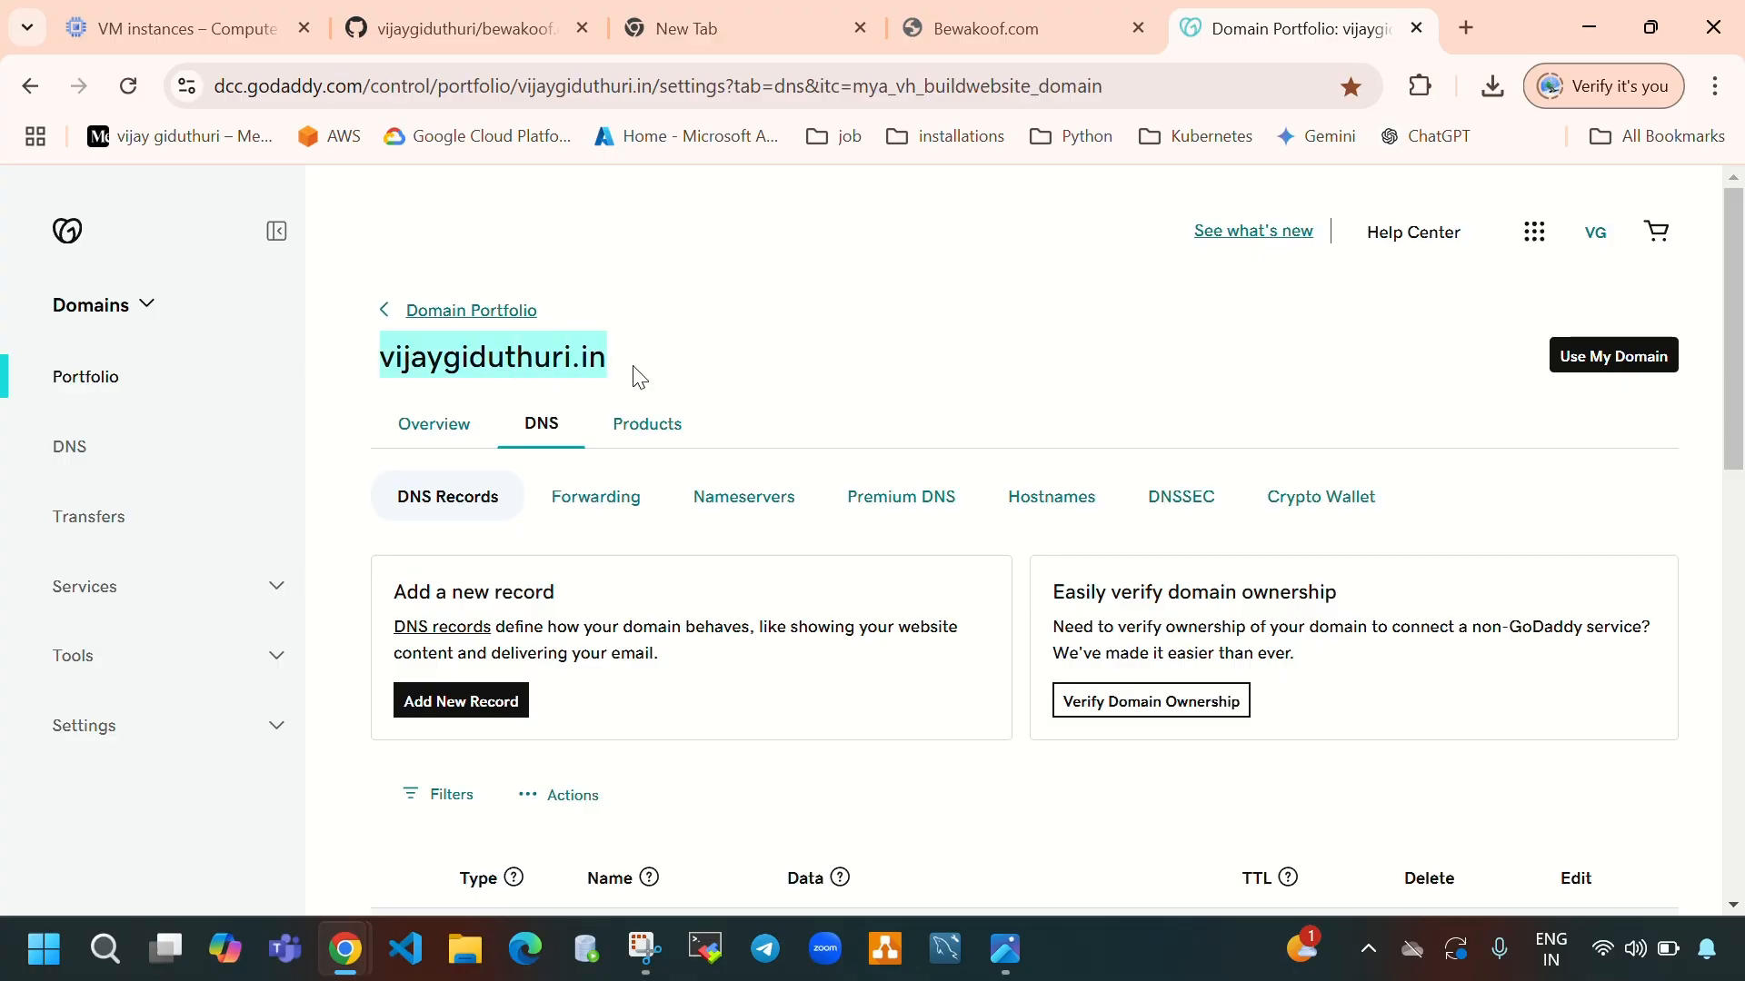
scroll(936, 534, down, 3)
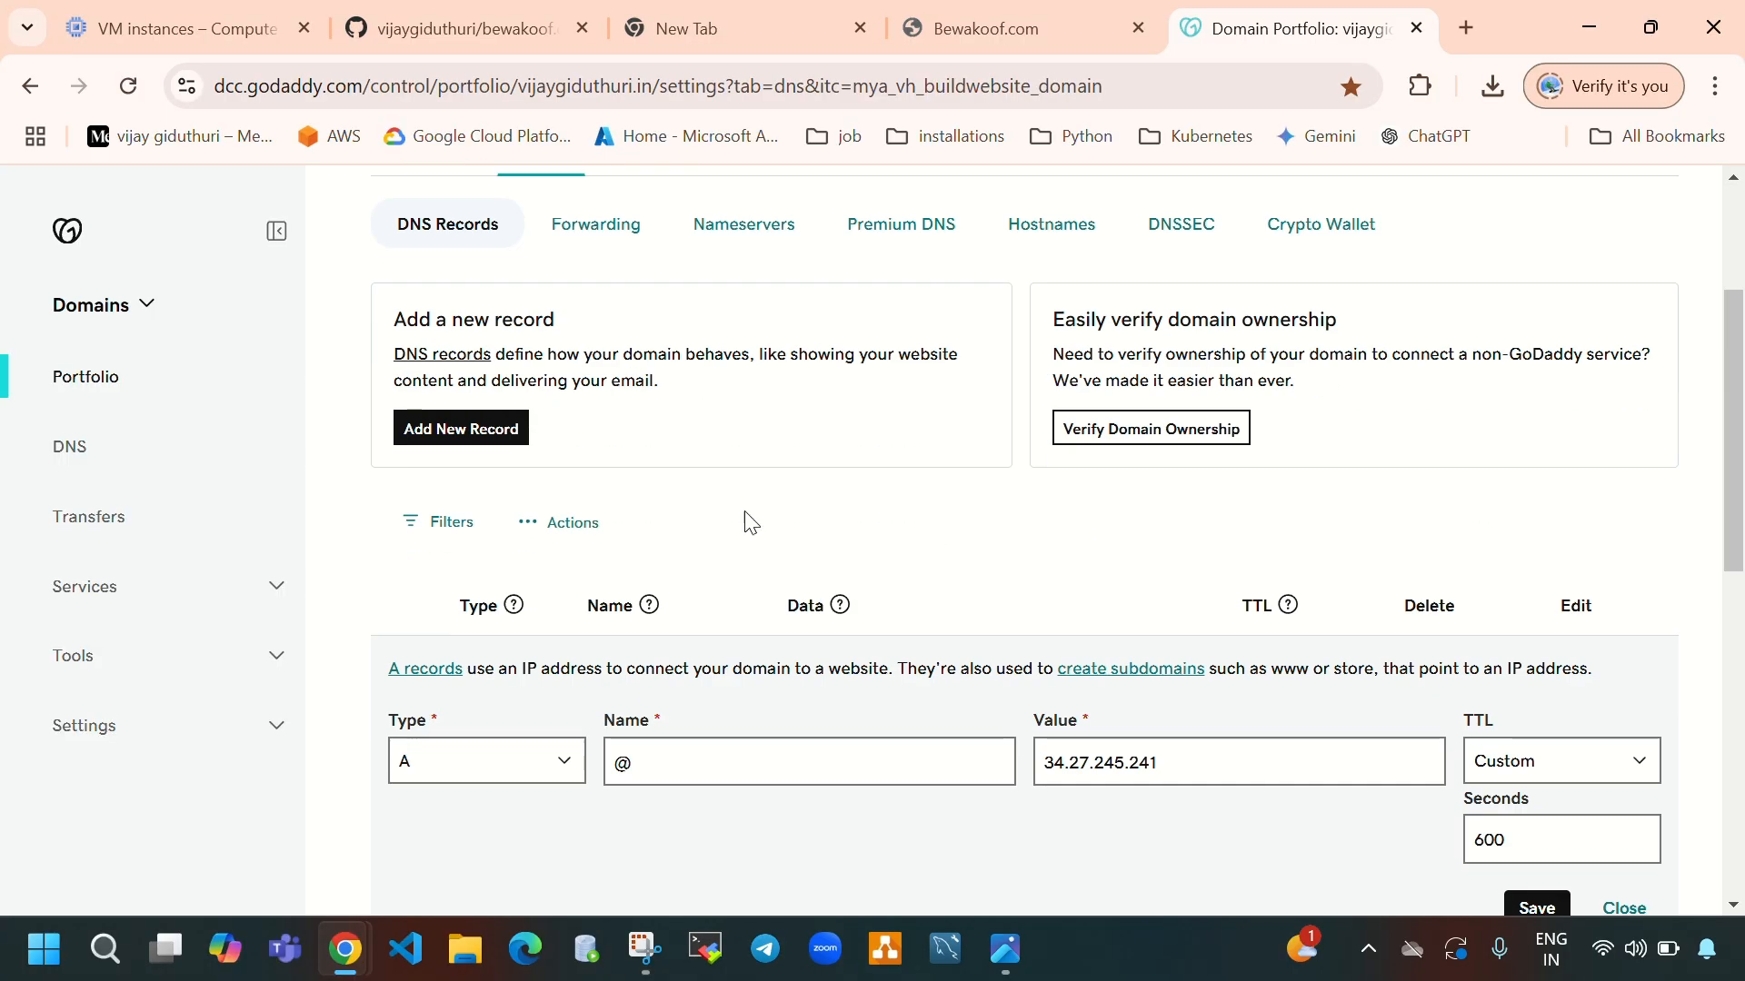
click(1050, 764)
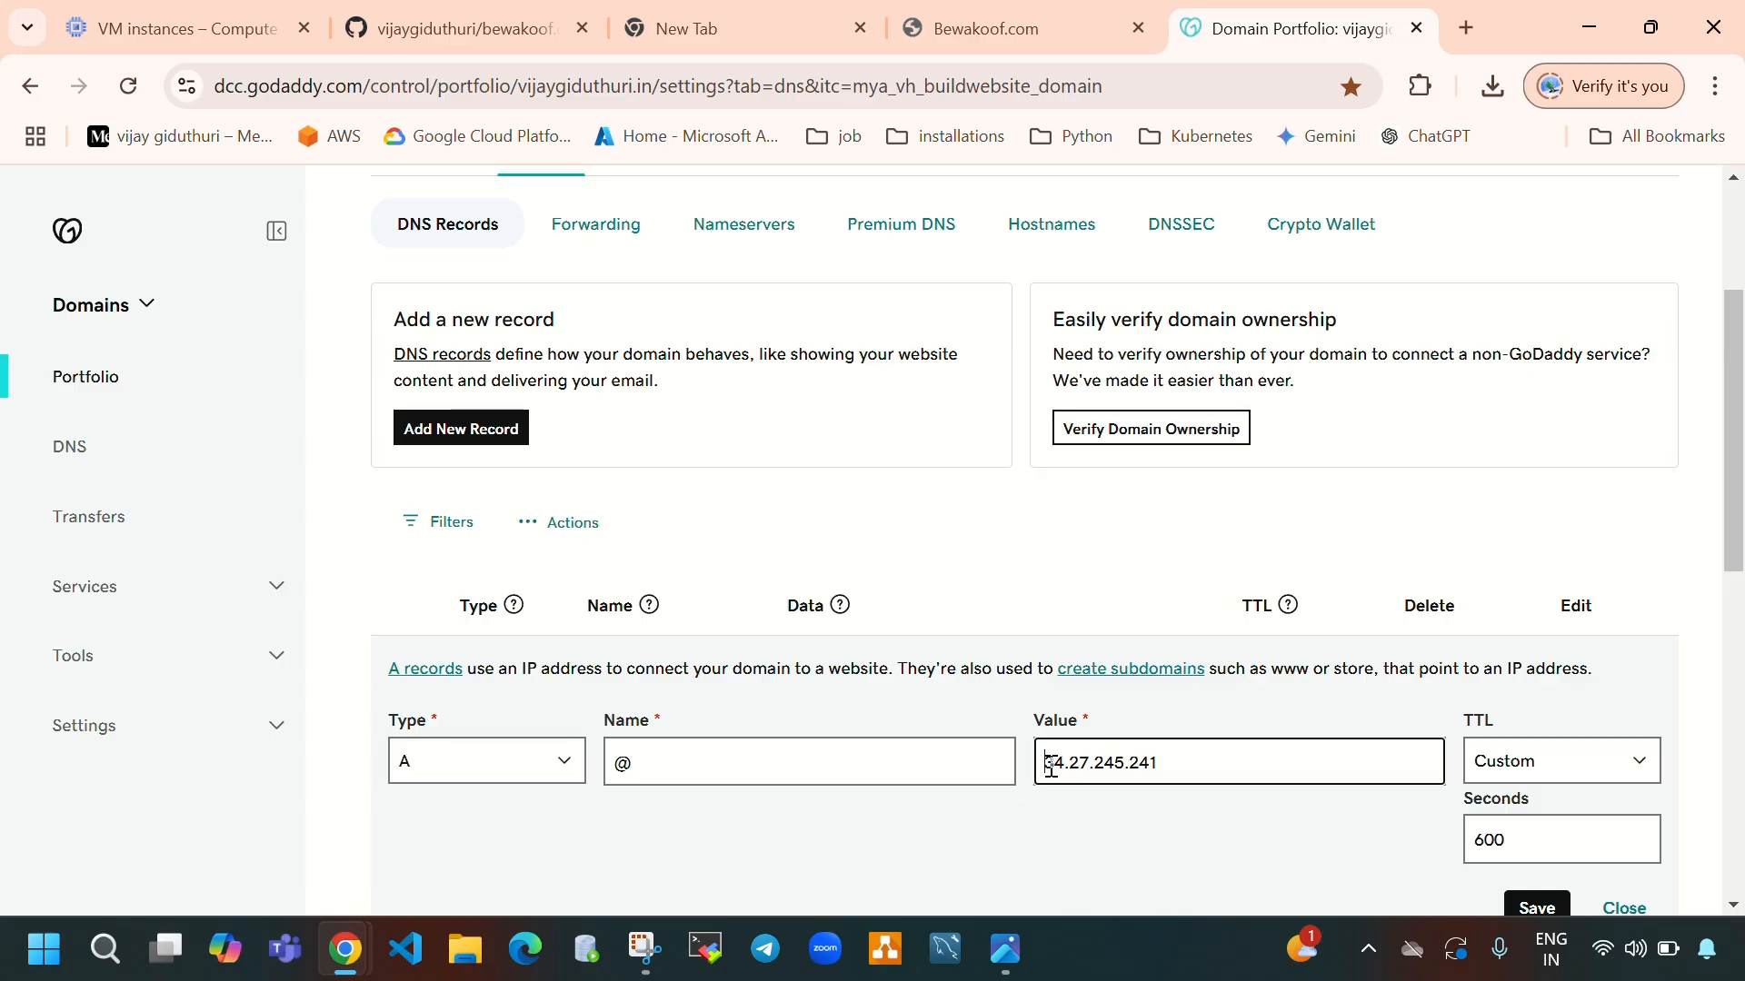
drag(1050, 764, 1158, 762)
scroll(1363, 736, down, 3)
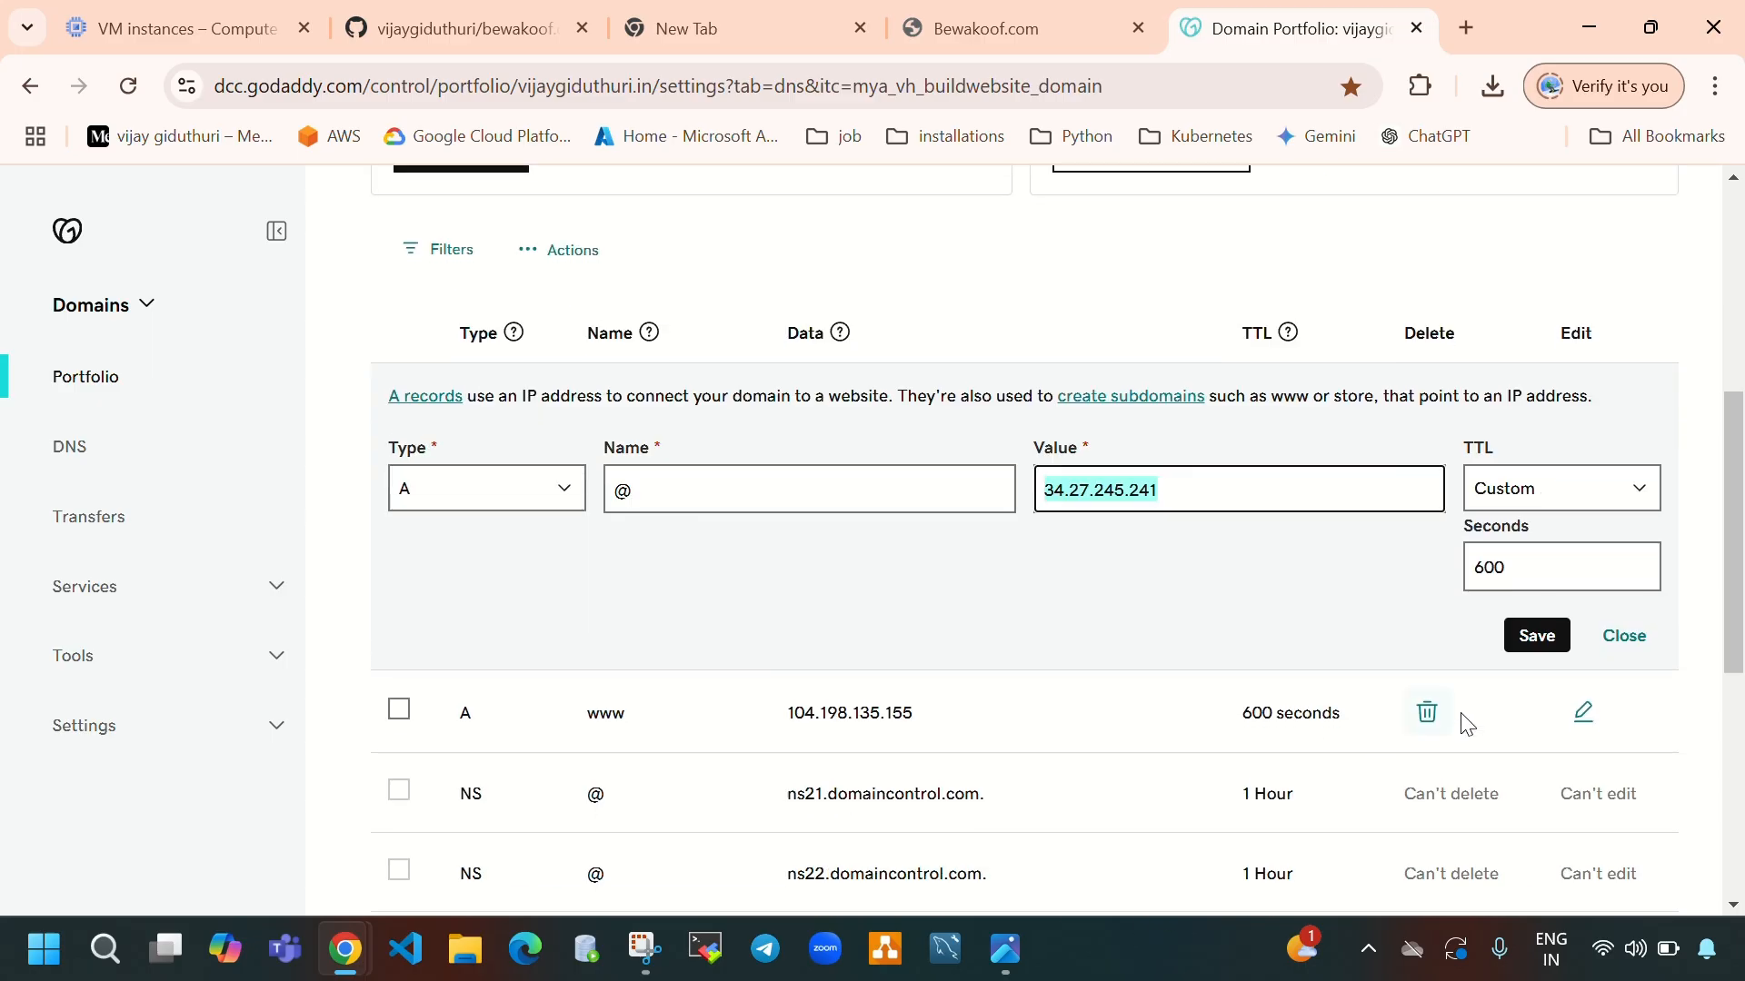
click(1513, 649)
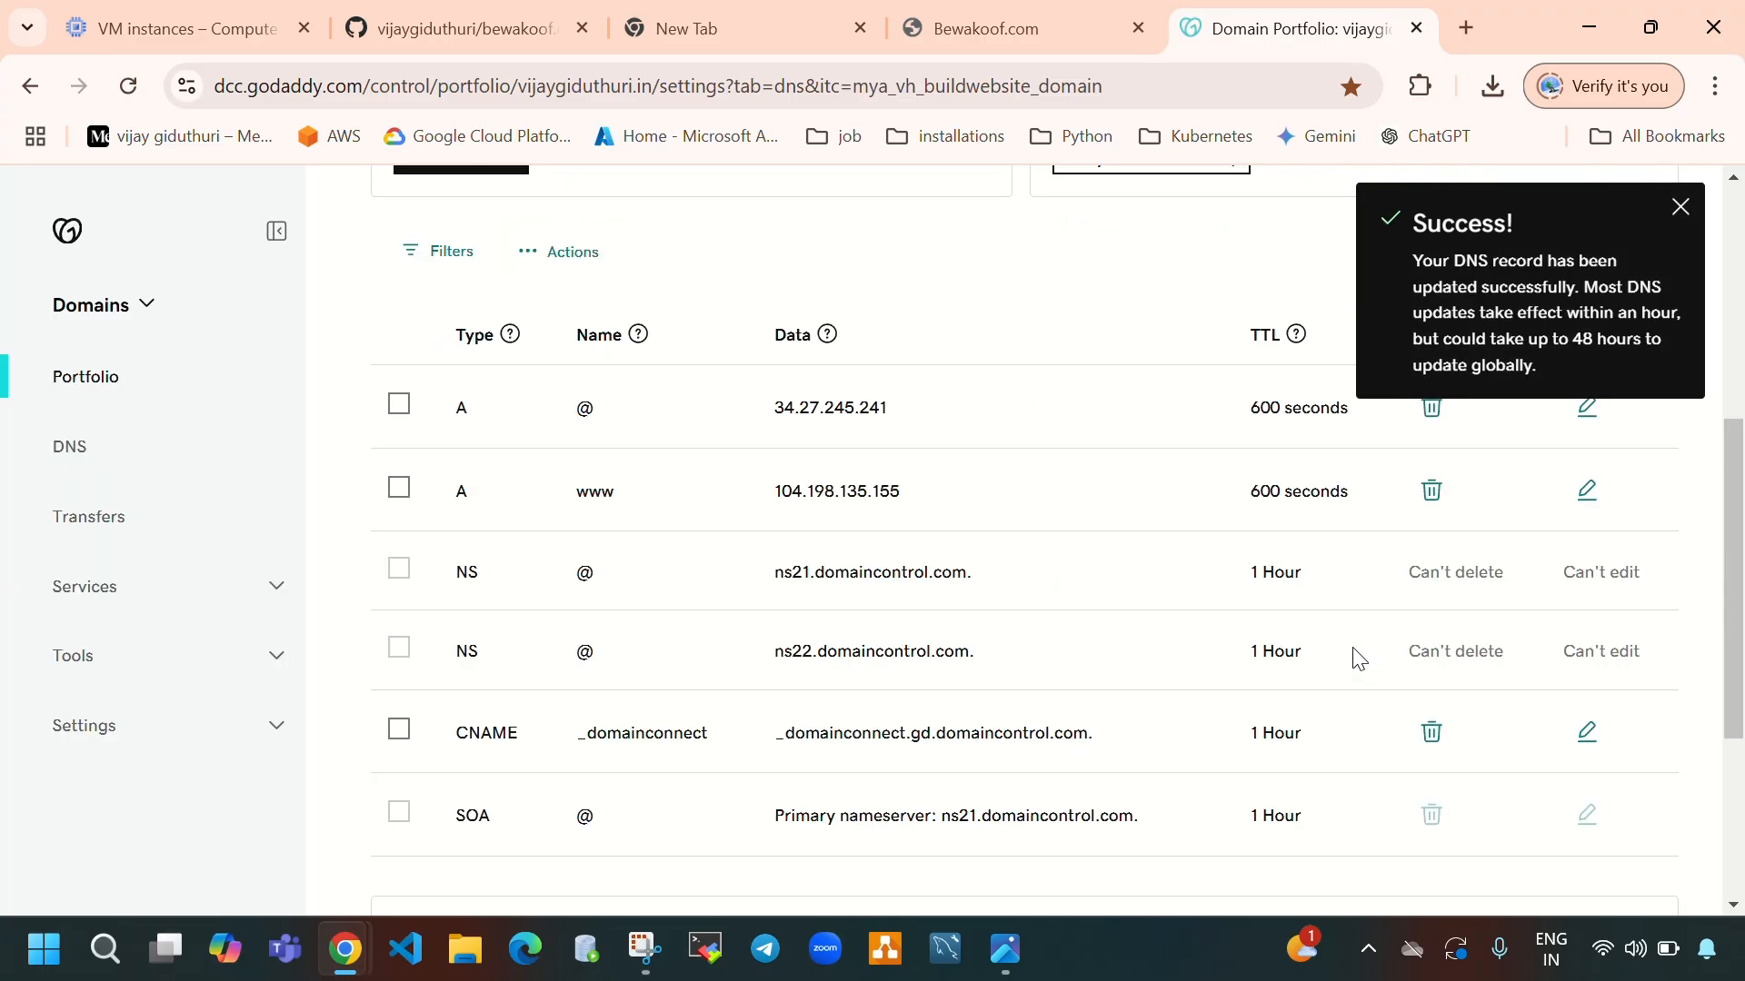
scroll(1352, 659, up, 1)
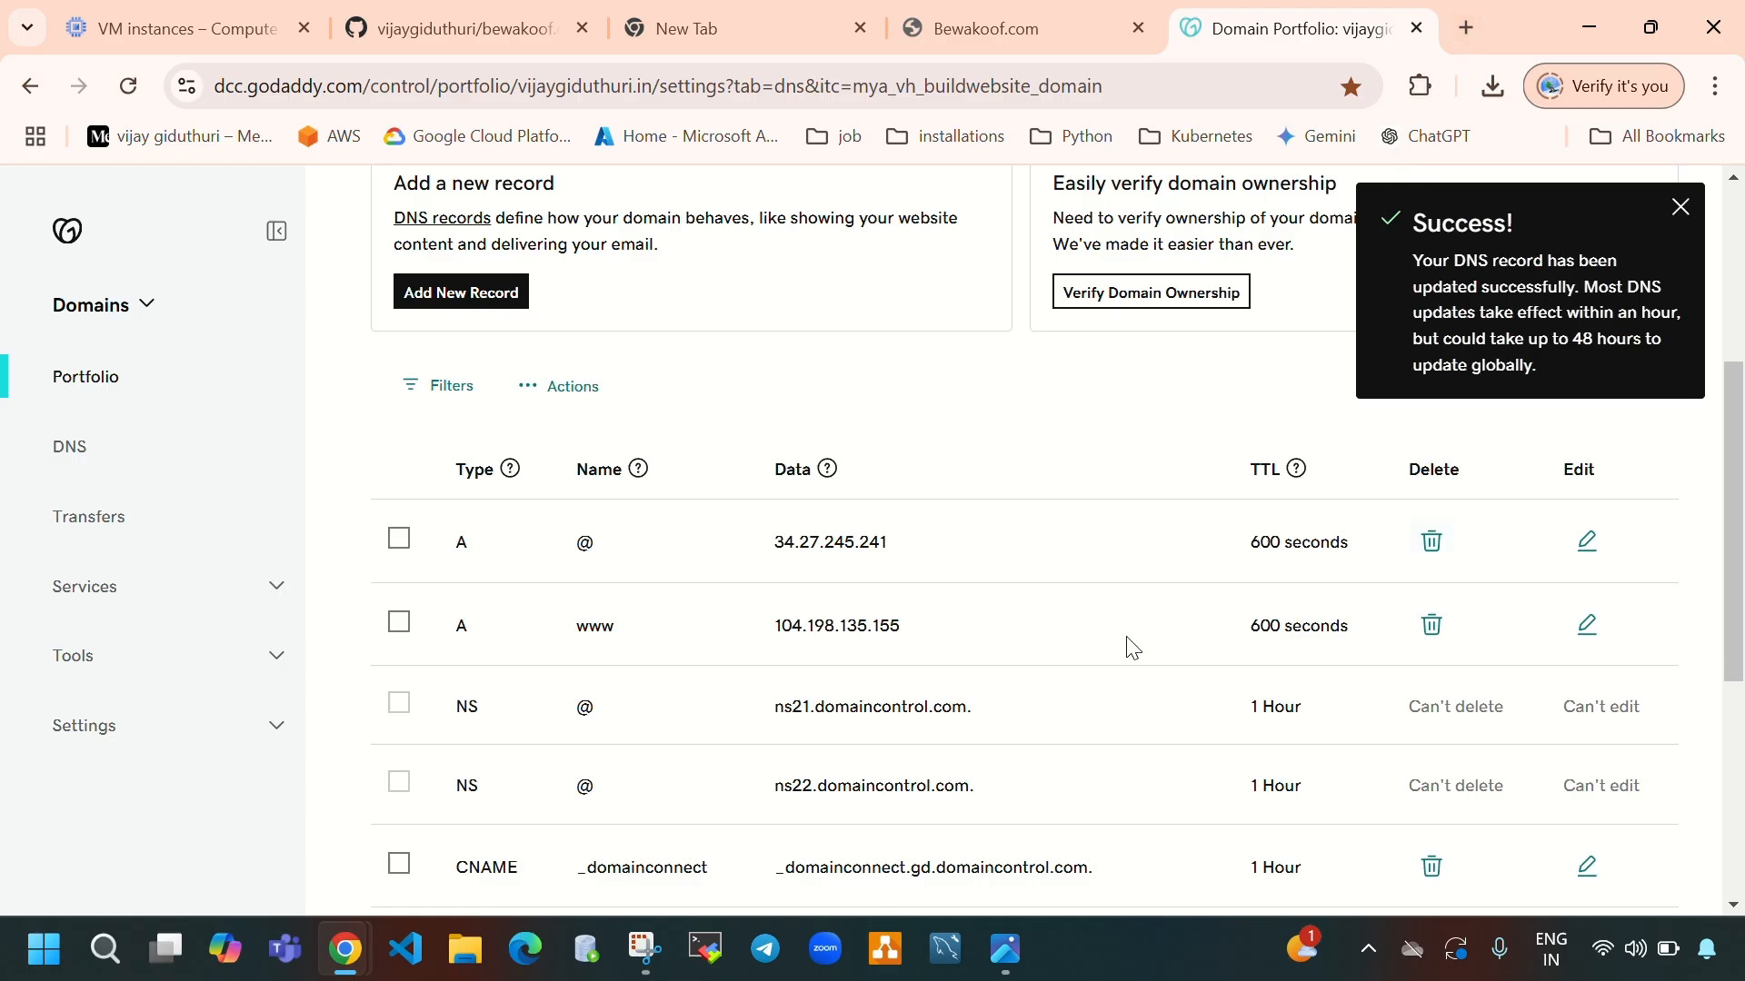
scroll(825, 746, up, 1)
scroll(787, 477, up, 2)
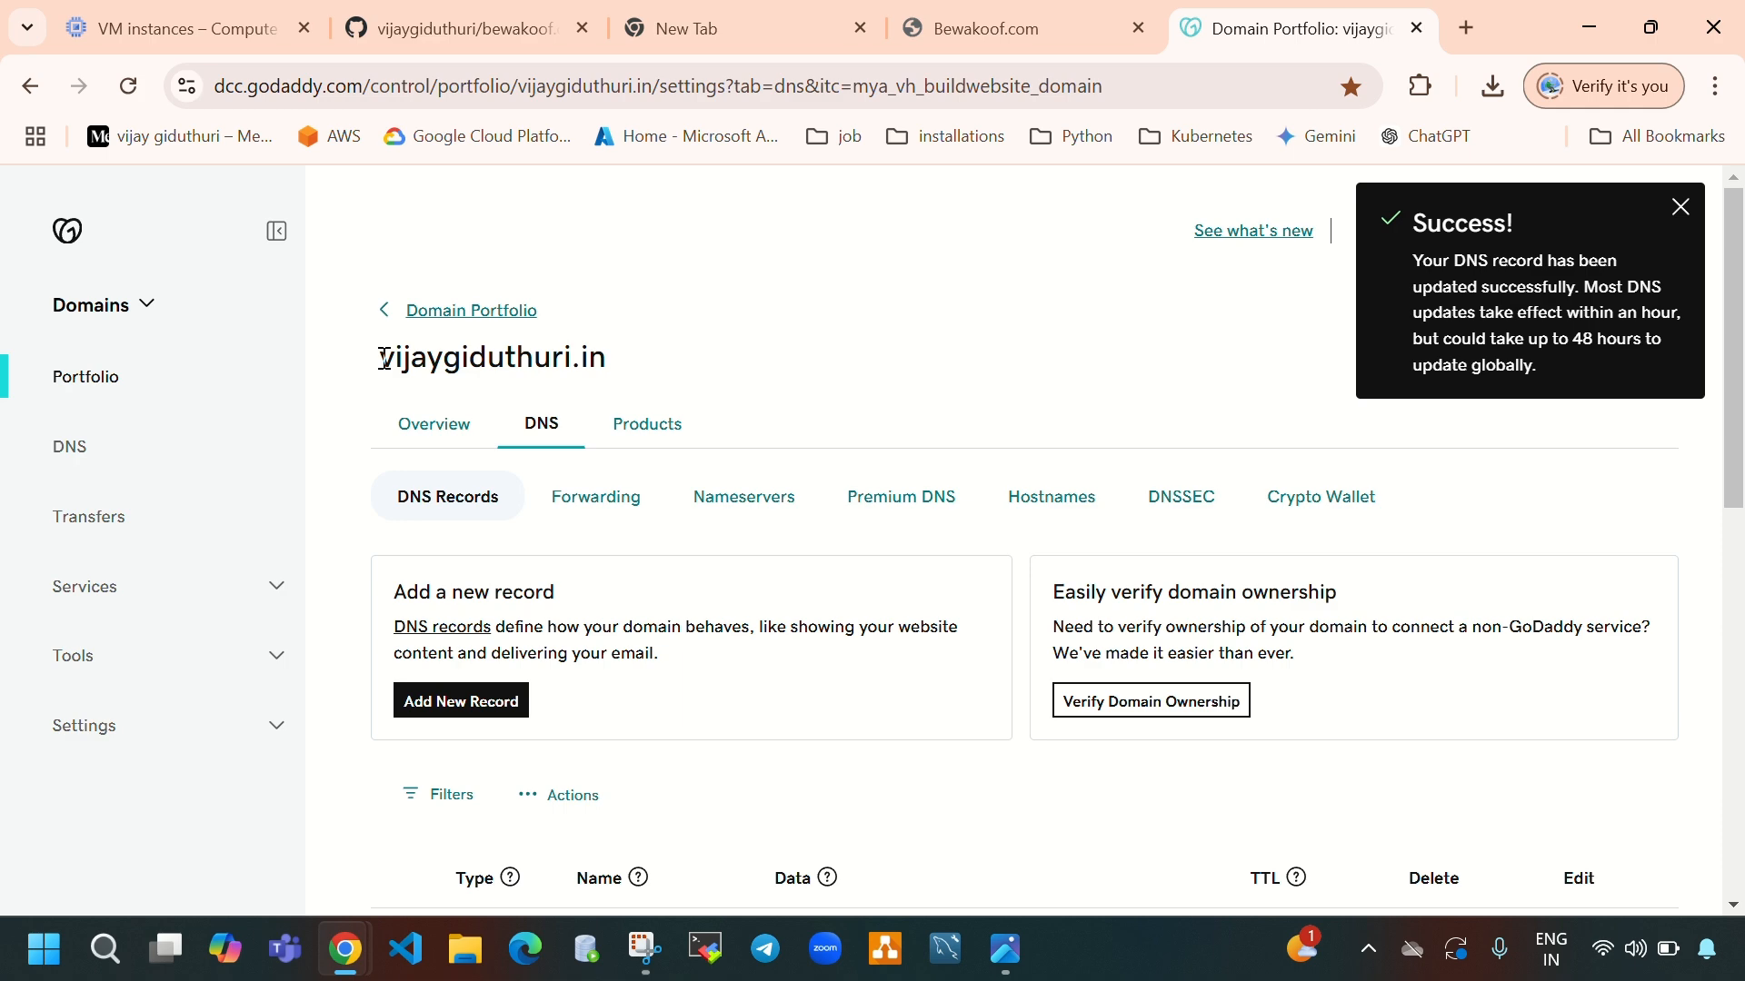
scroll(385, 358, down, 3)
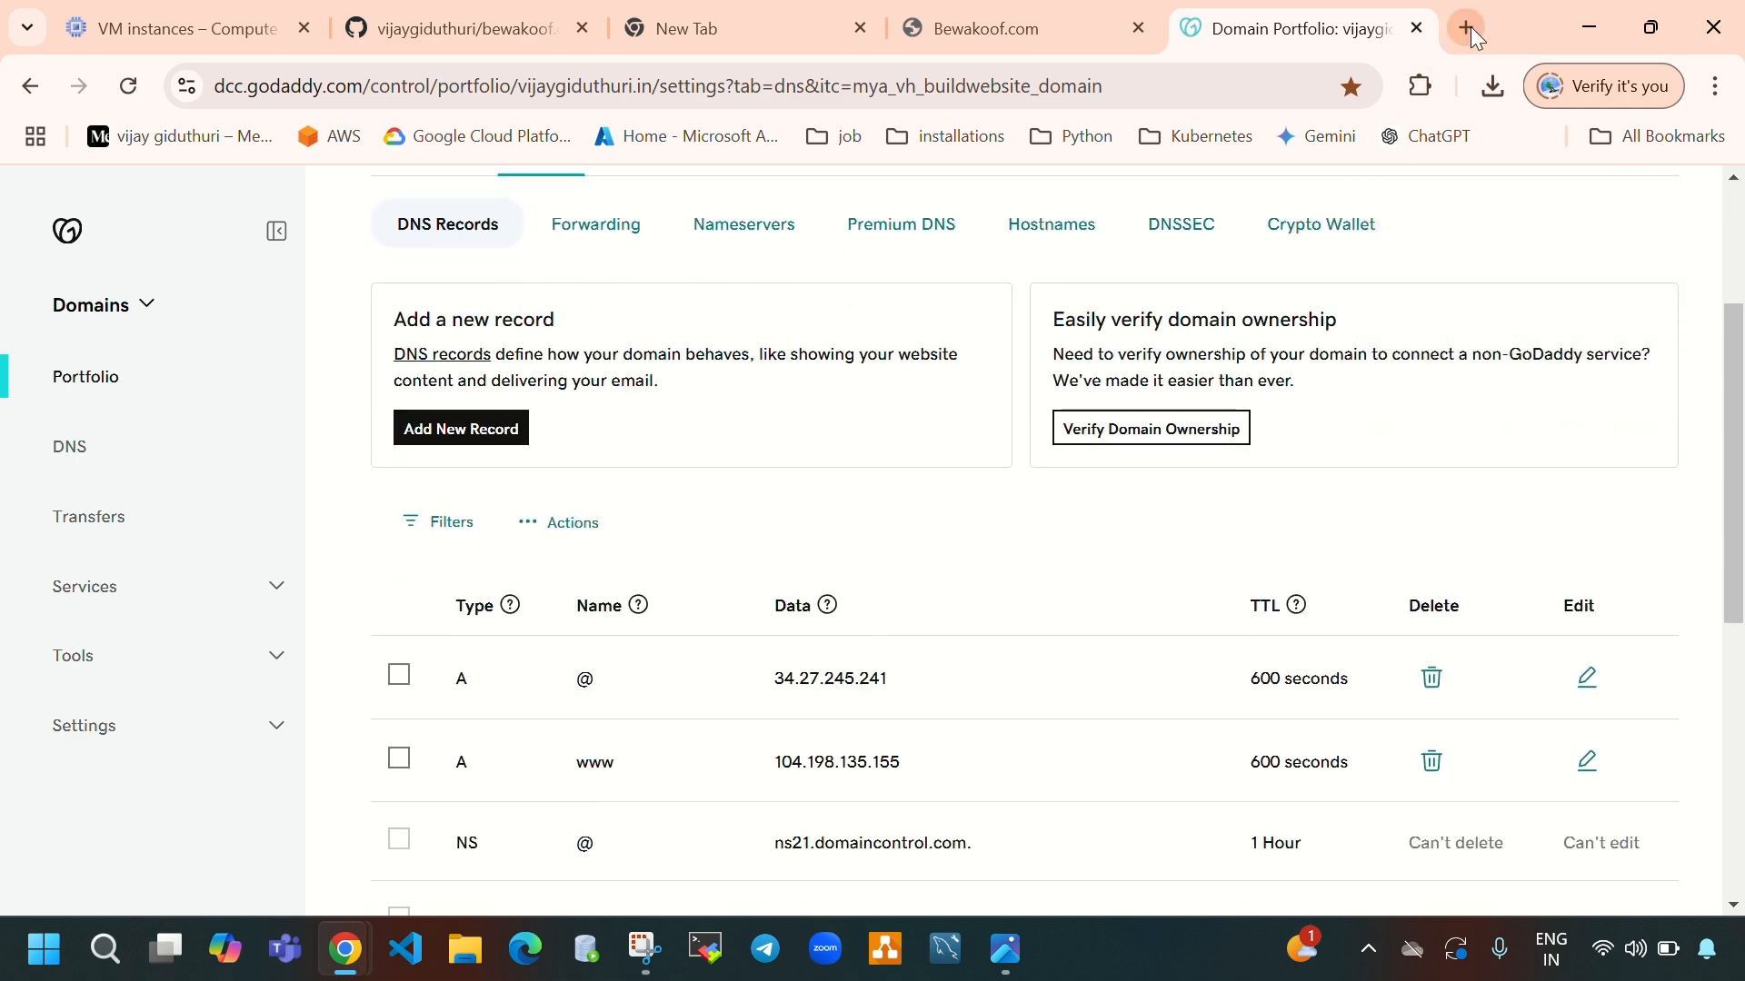
Step: Look up the domain's A record in the whatsmydns.net DNS Propagation Checker and compare the results with the VM's external IP in Google Cloud
click(1466, 28)
click(935, 136)
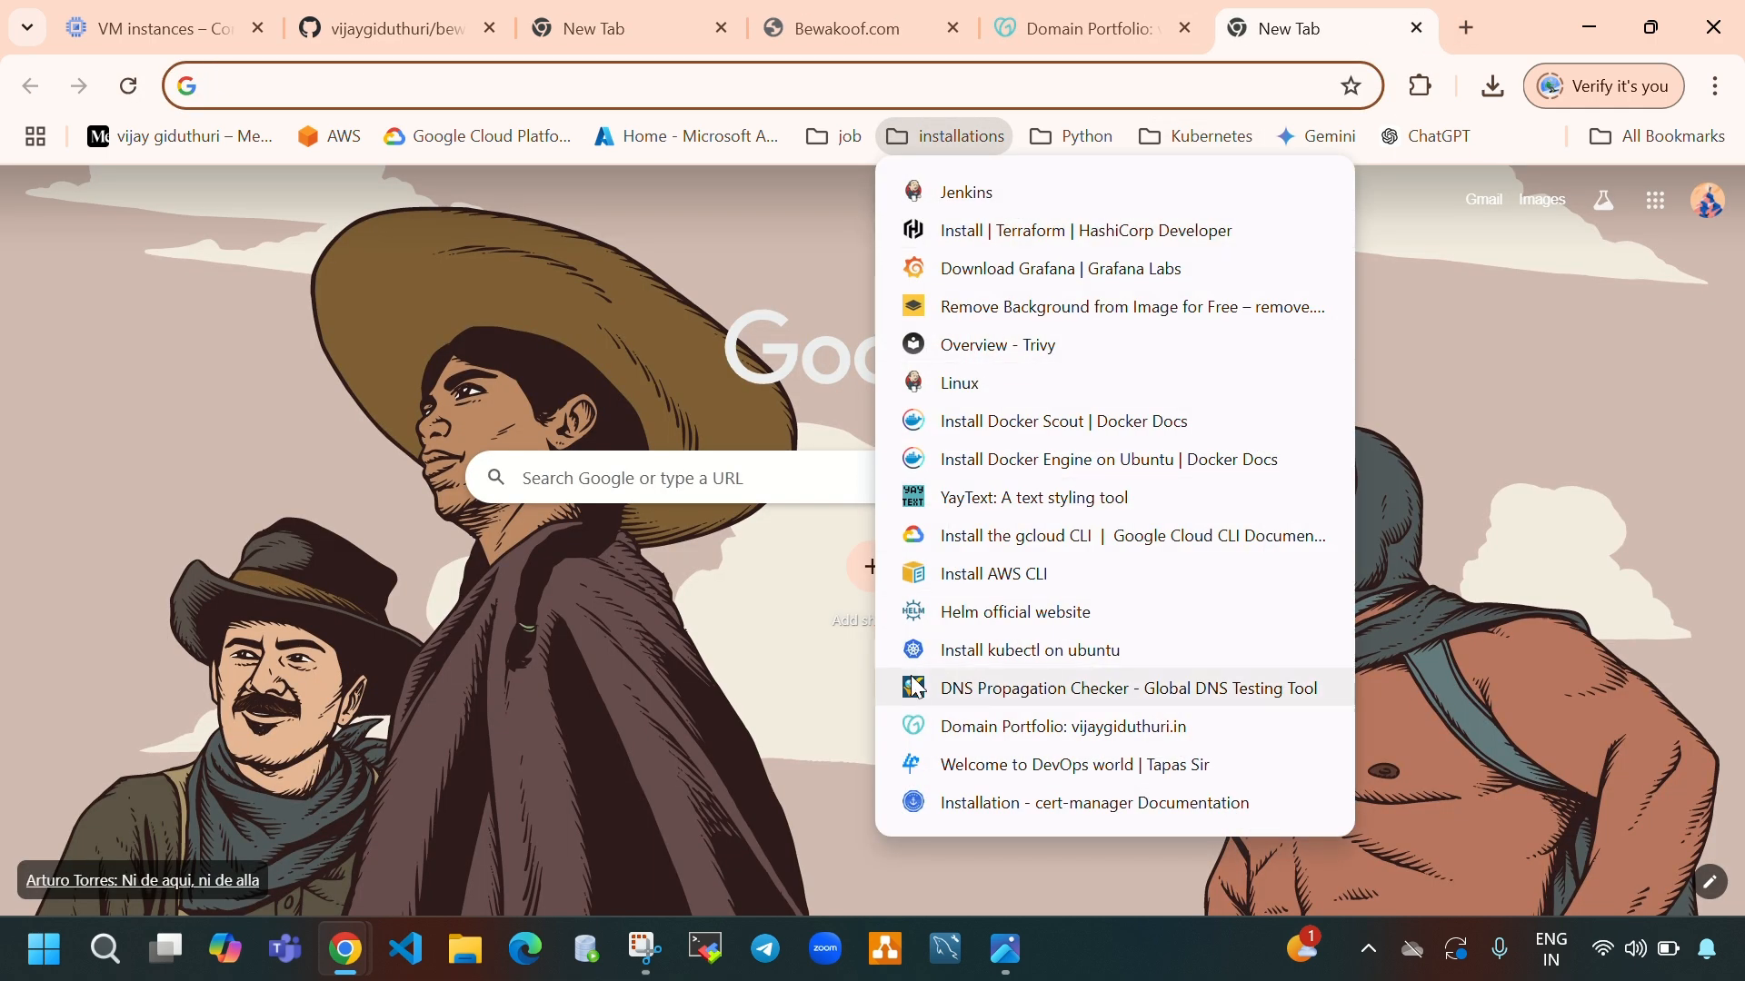
click(918, 688)
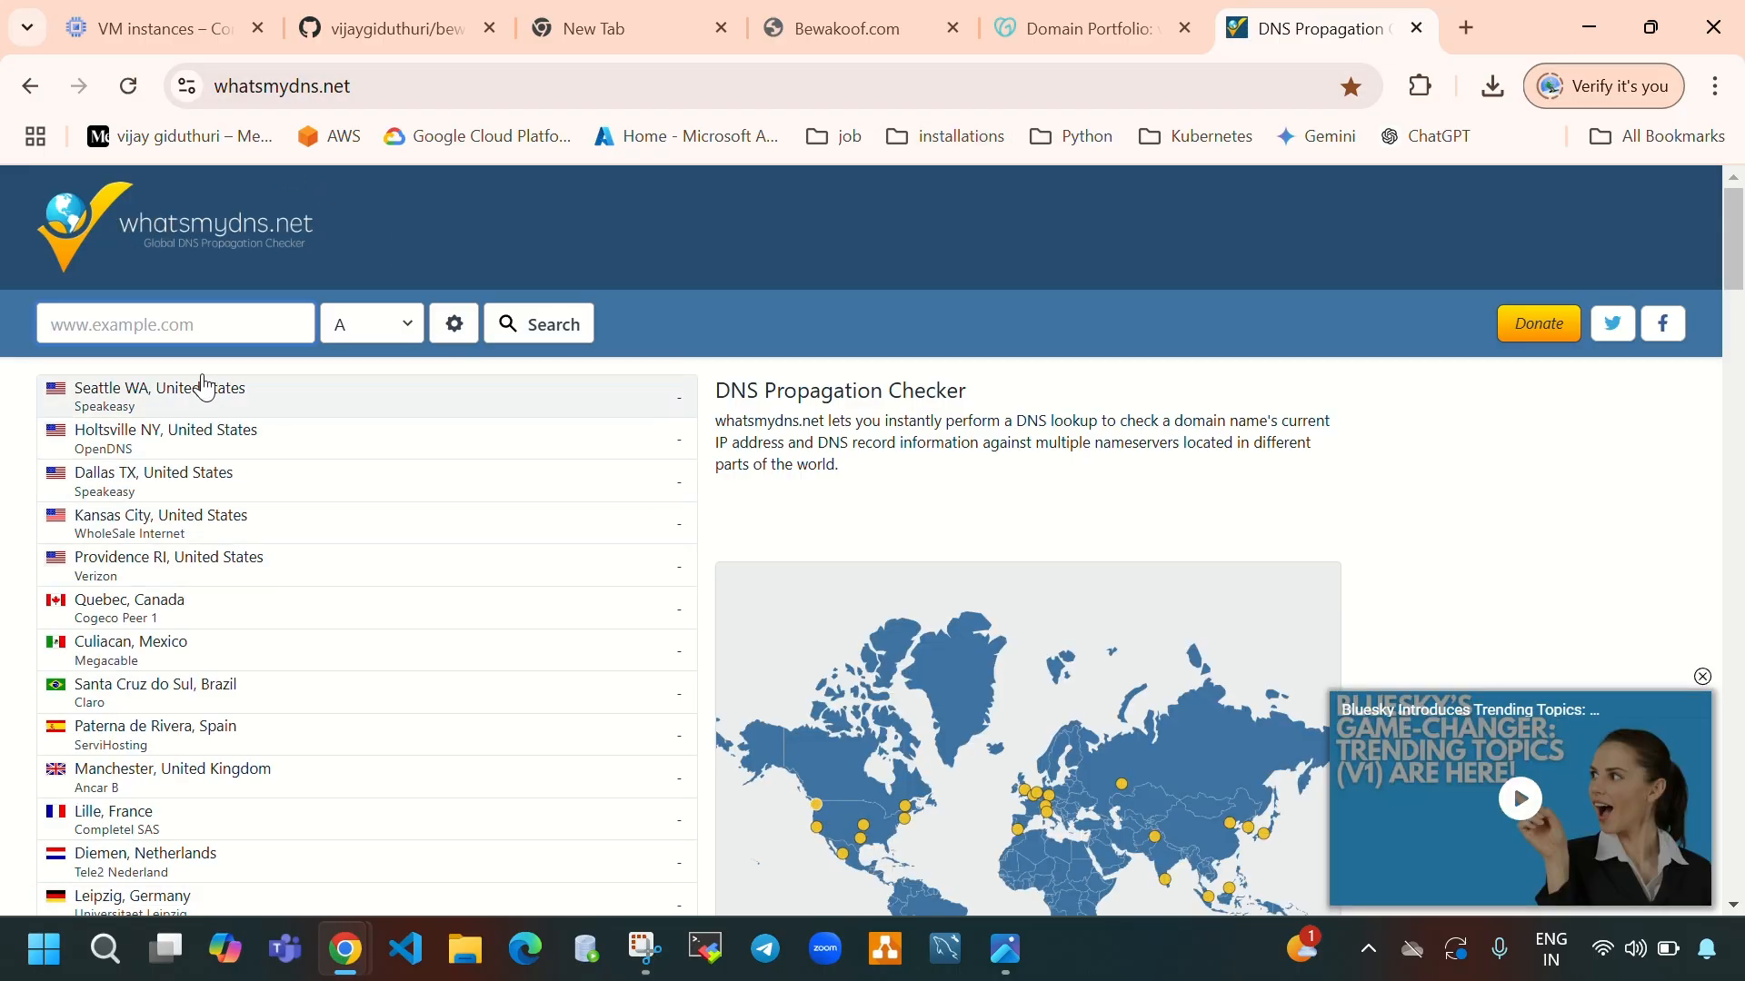
click(177, 315)
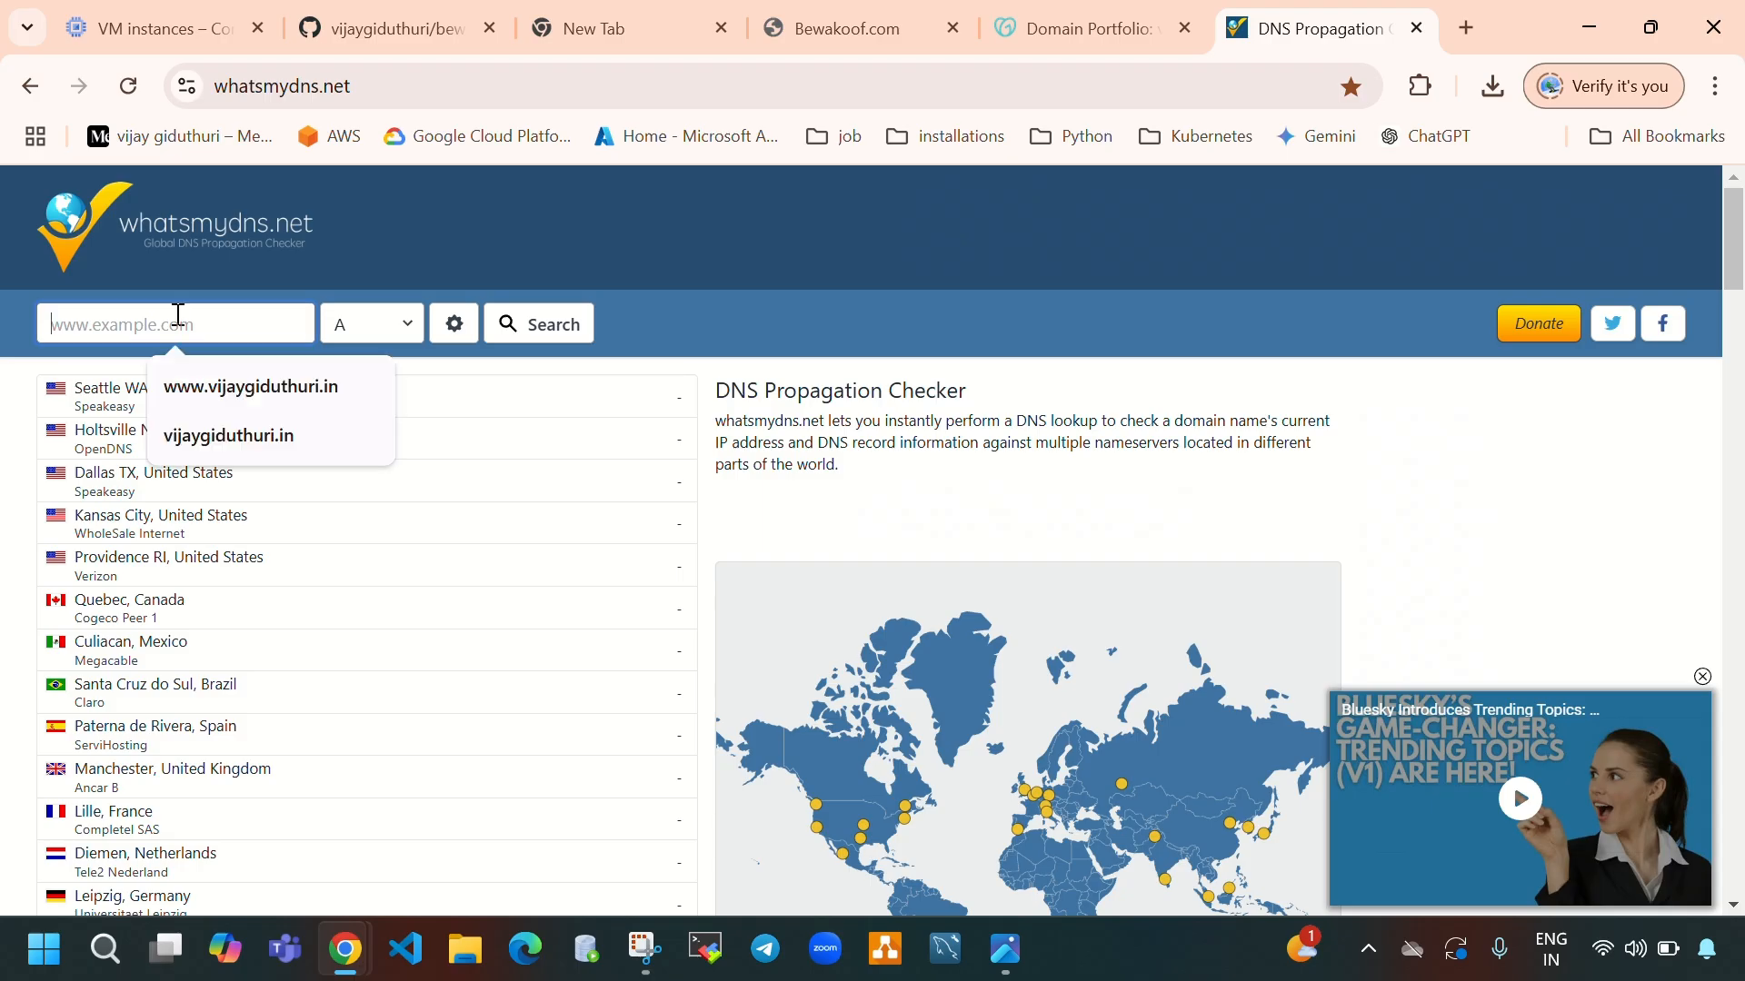
click(261, 436)
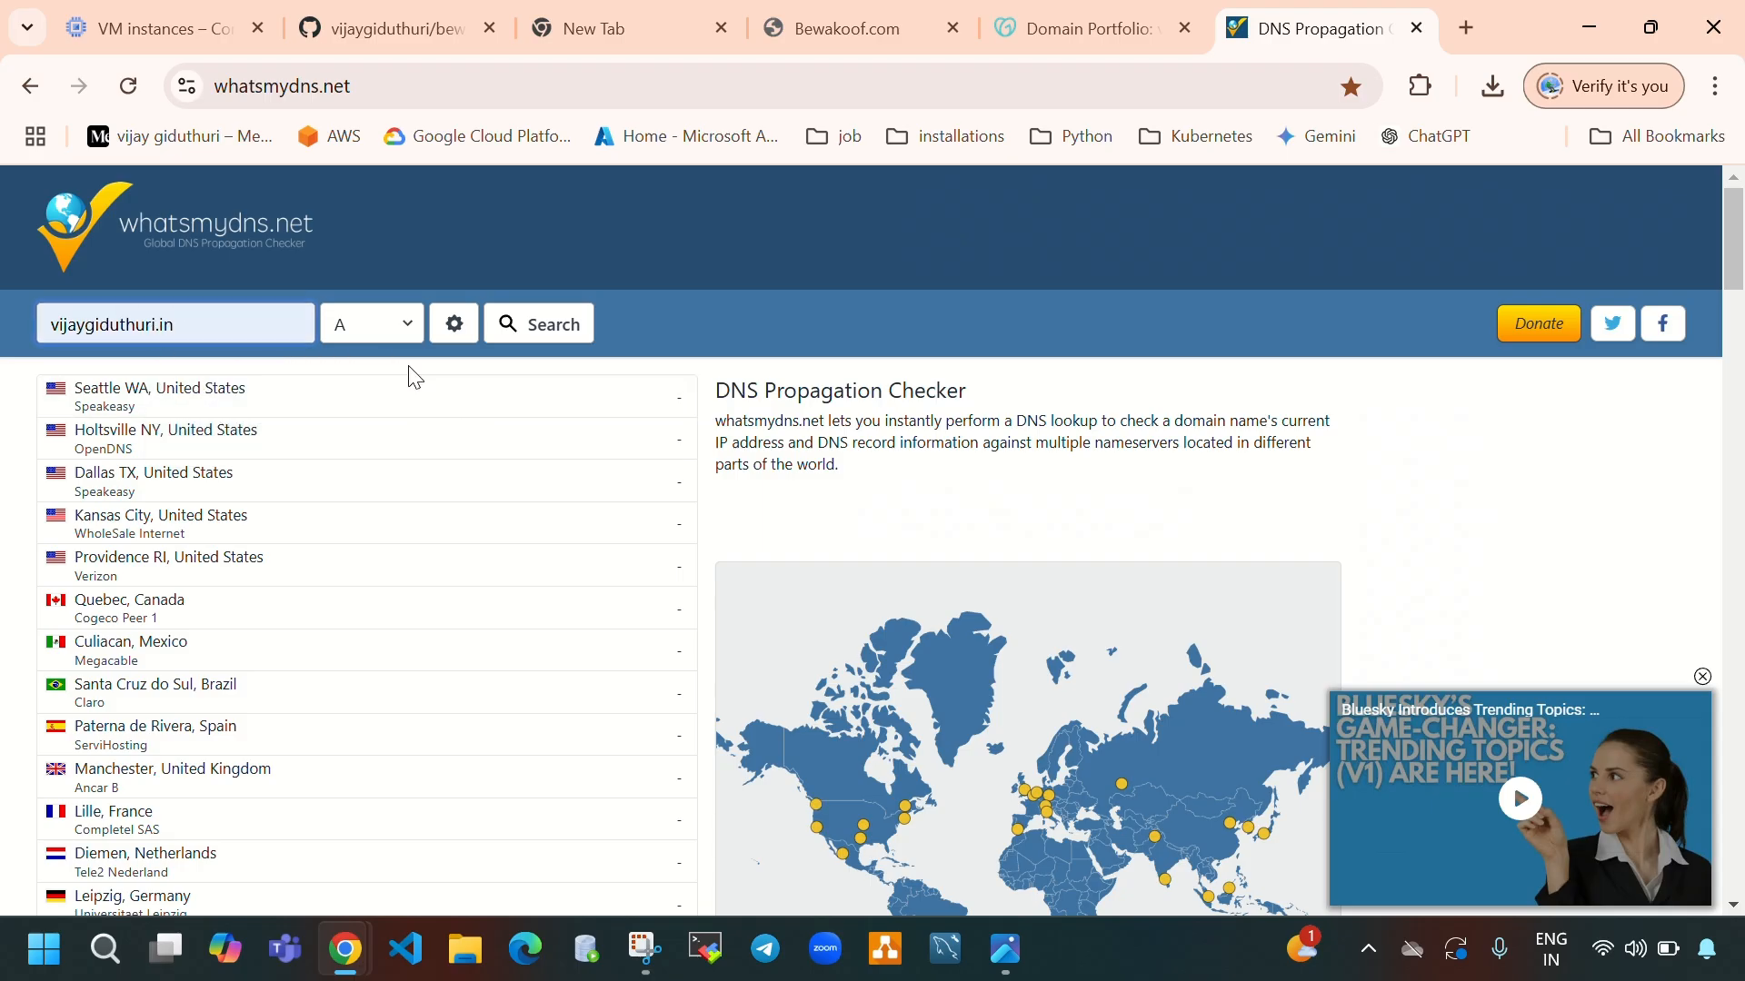
click(384, 335)
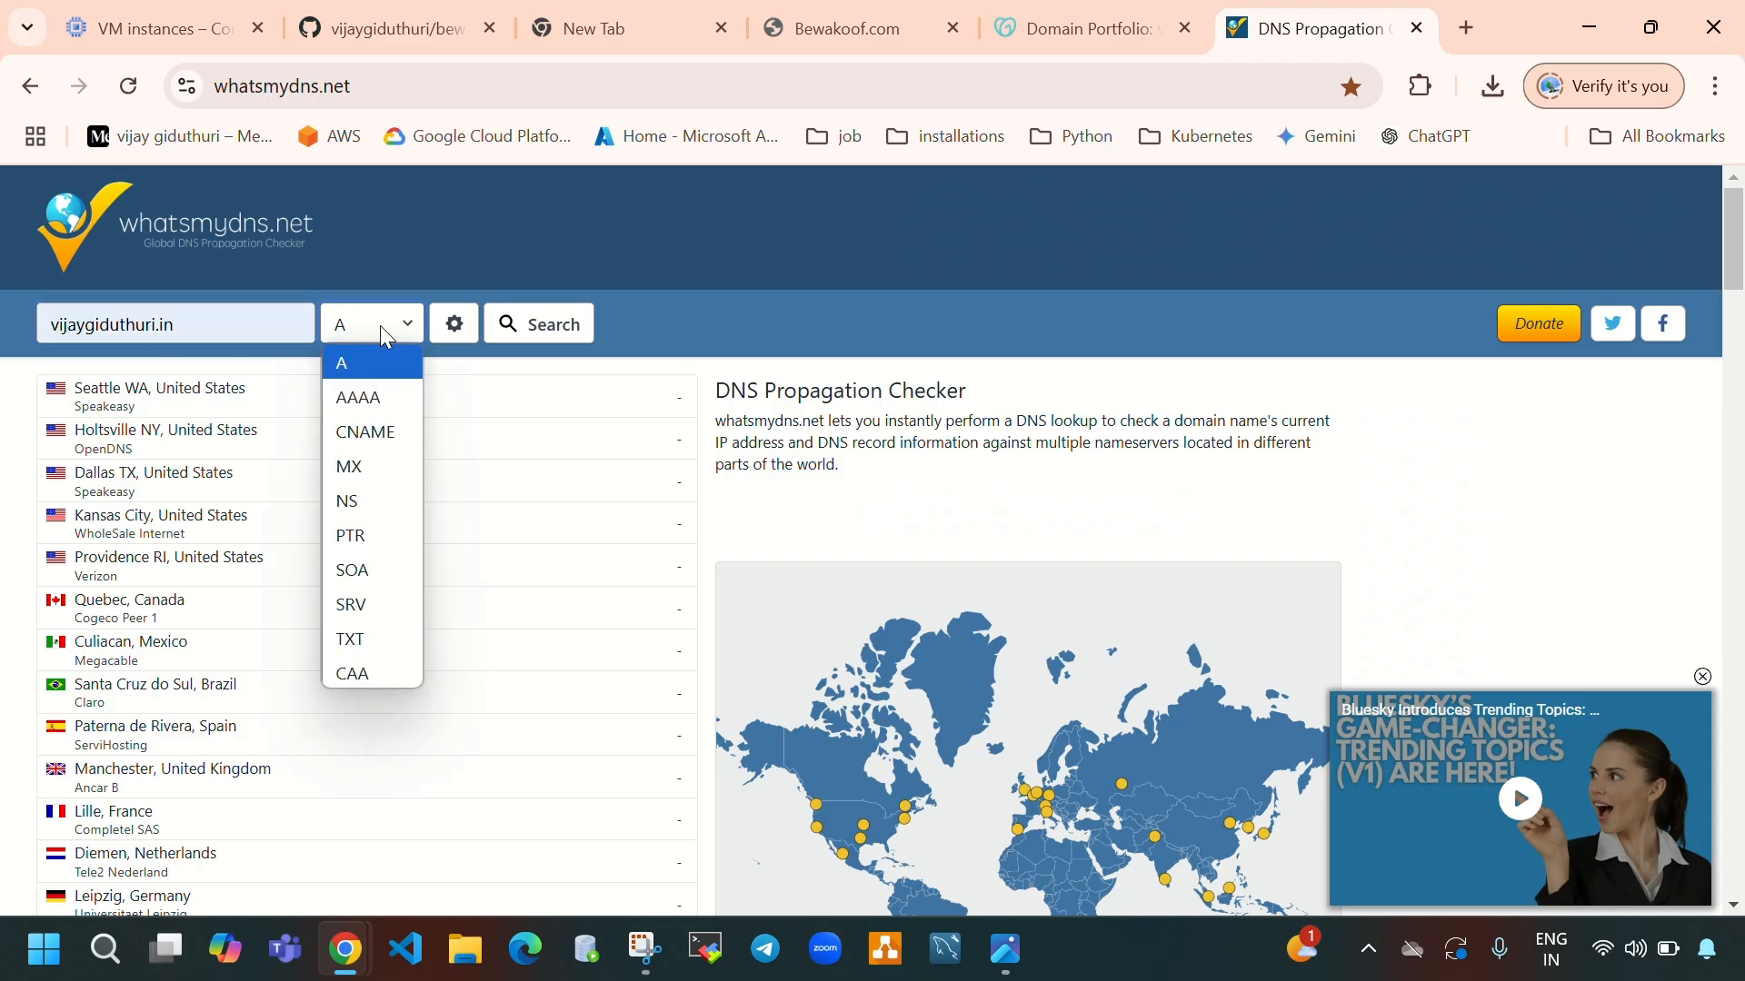
click(348, 373)
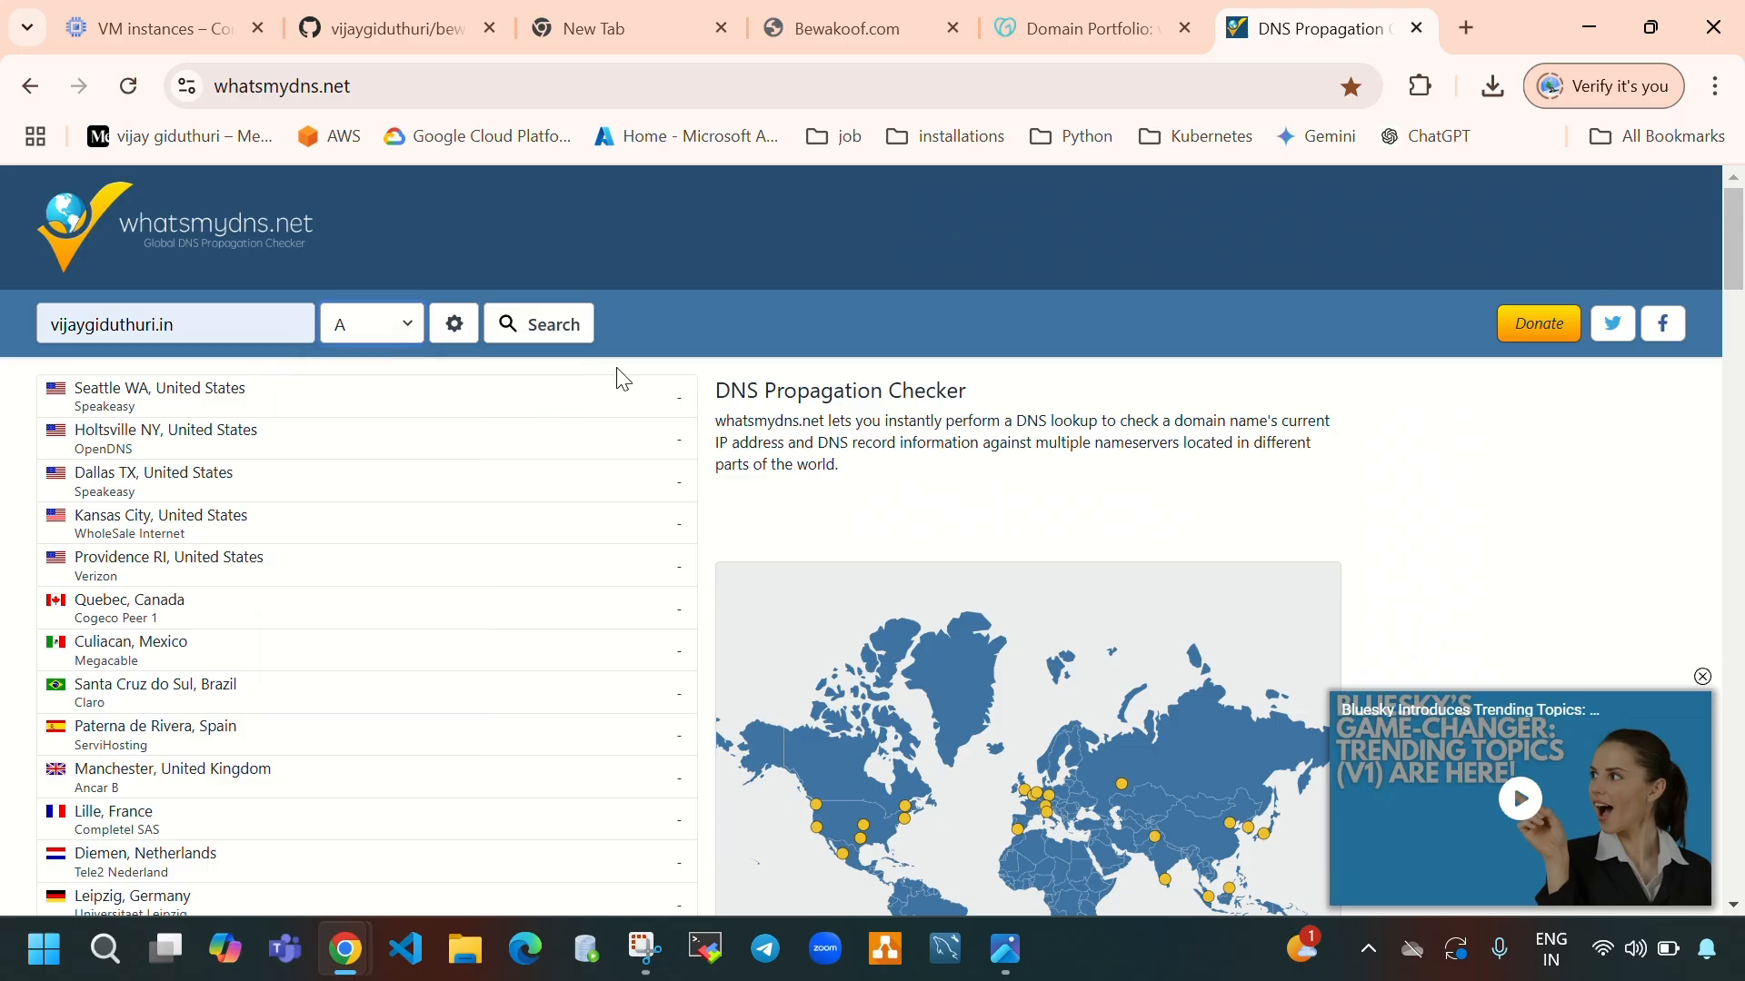
click(543, 336)
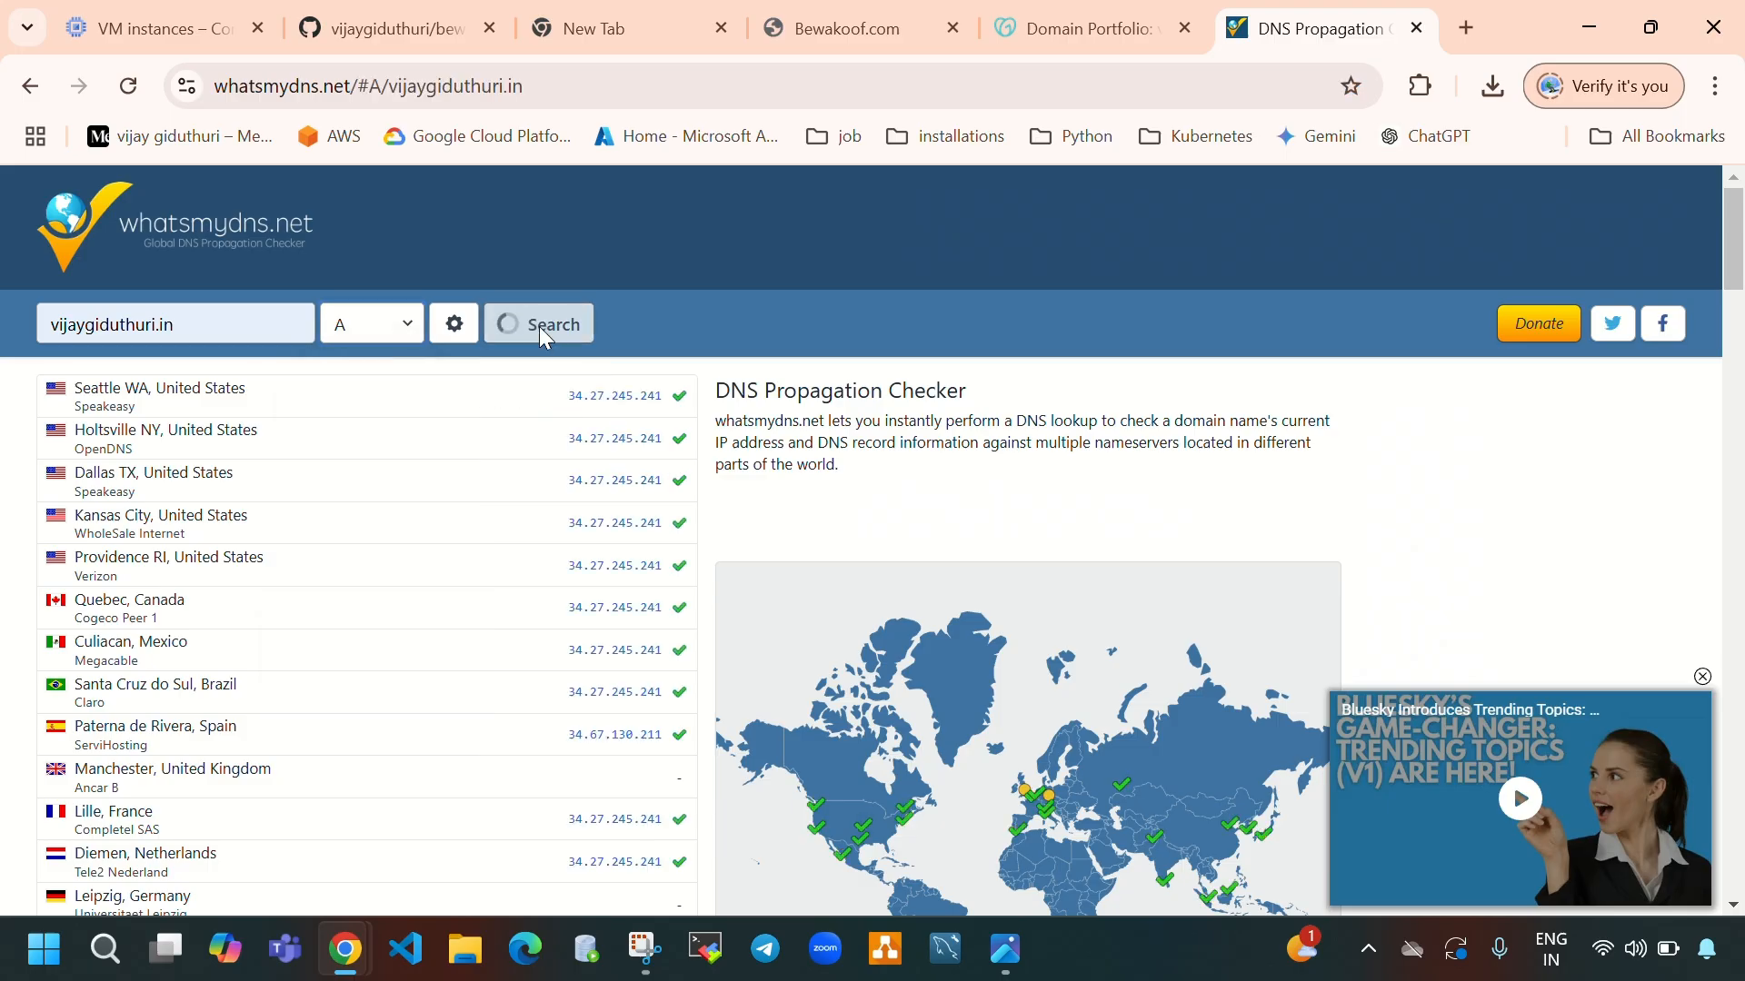
click(189, 3)
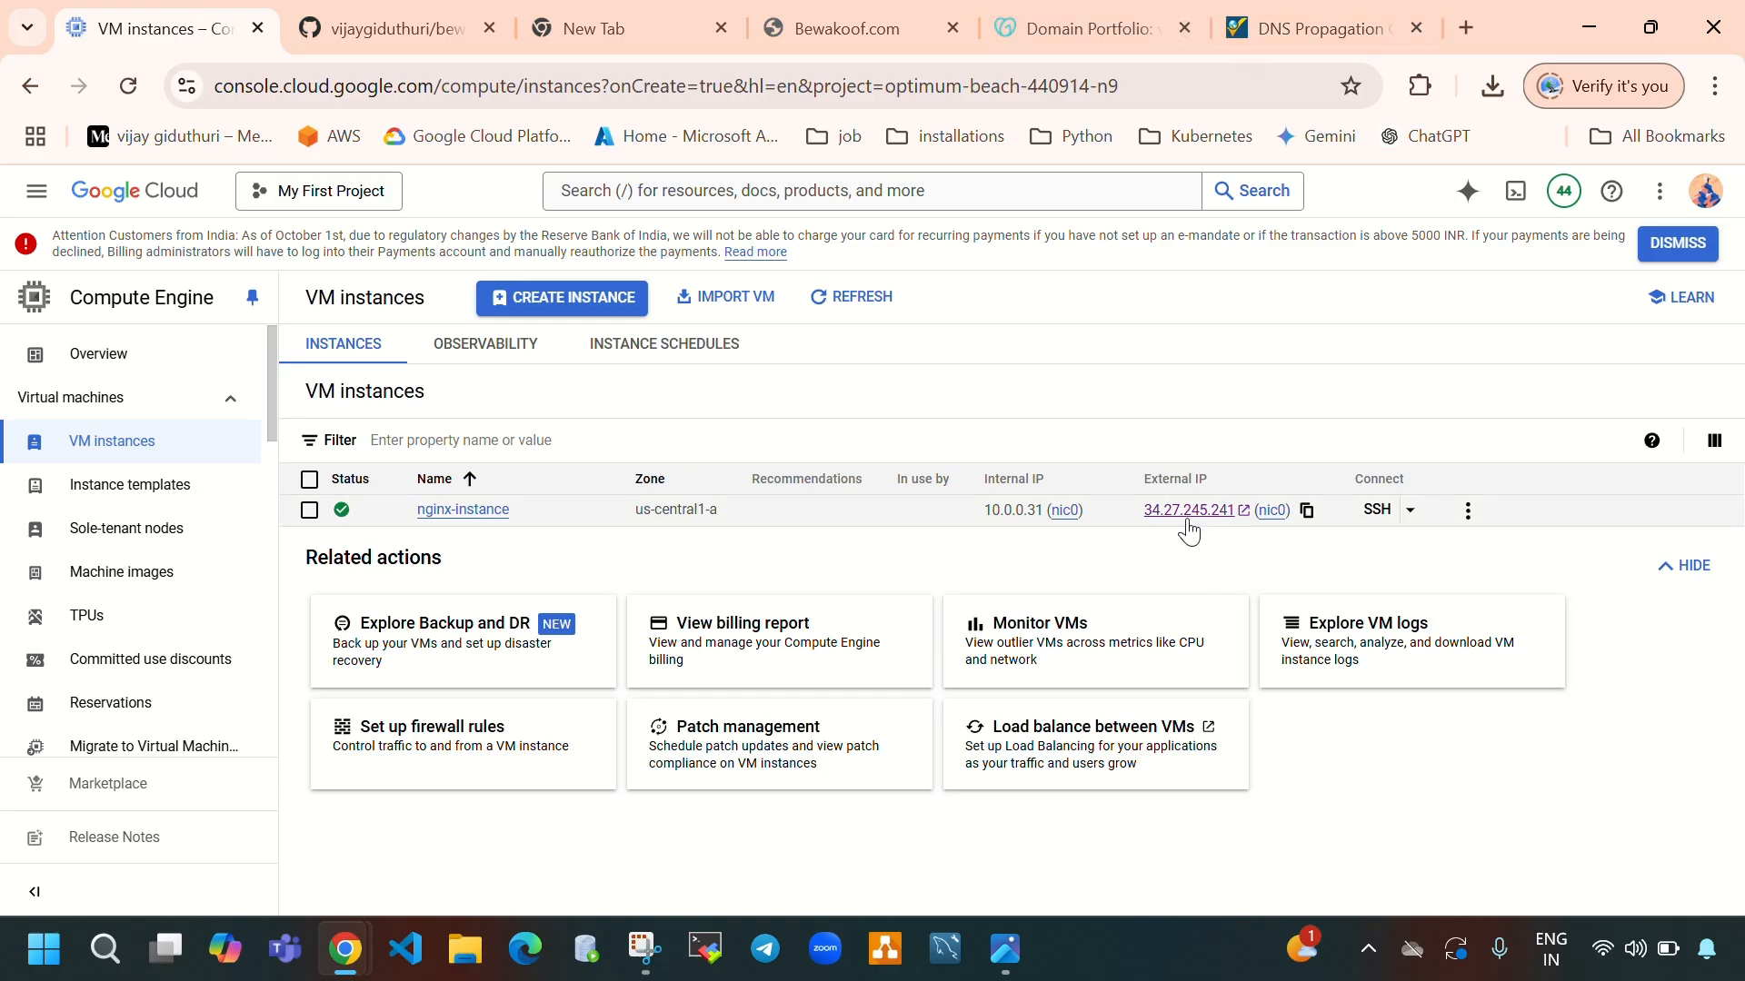
click(1359, 34)
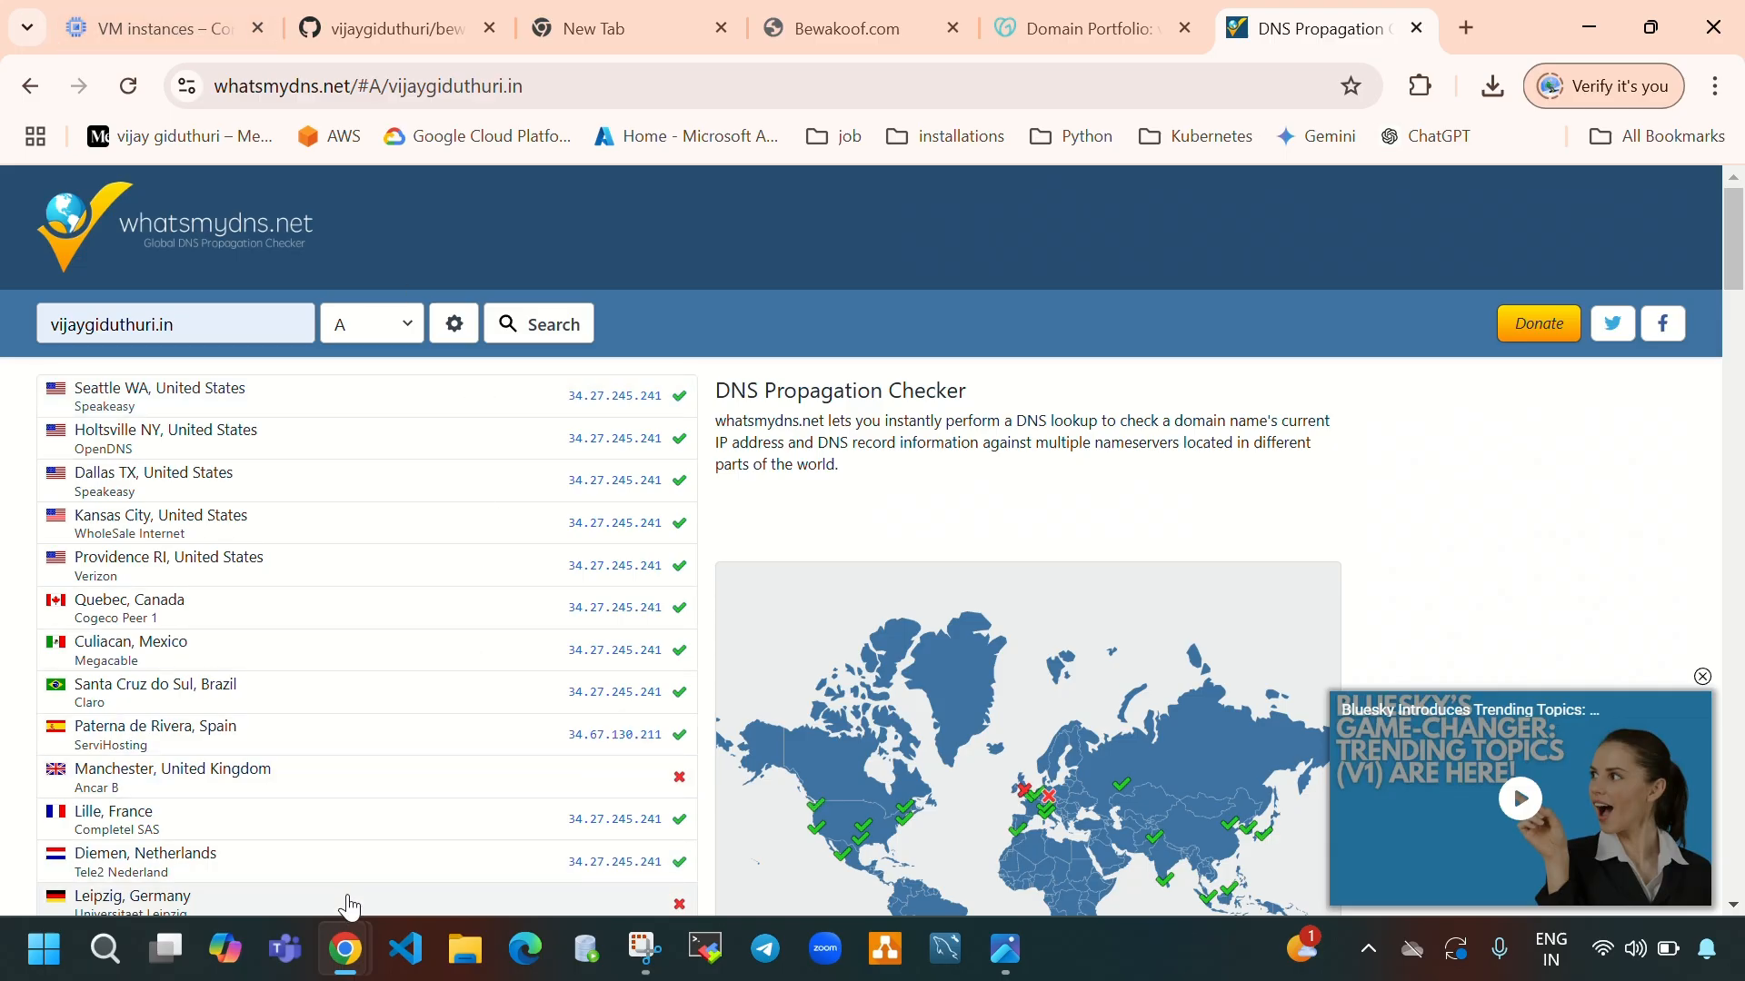
Step: Switch to the nginx-instance SSH session, clear the terminal and run nslookup on the GoDaddy domain
mouse_move(345, 949)
click(463, 841)
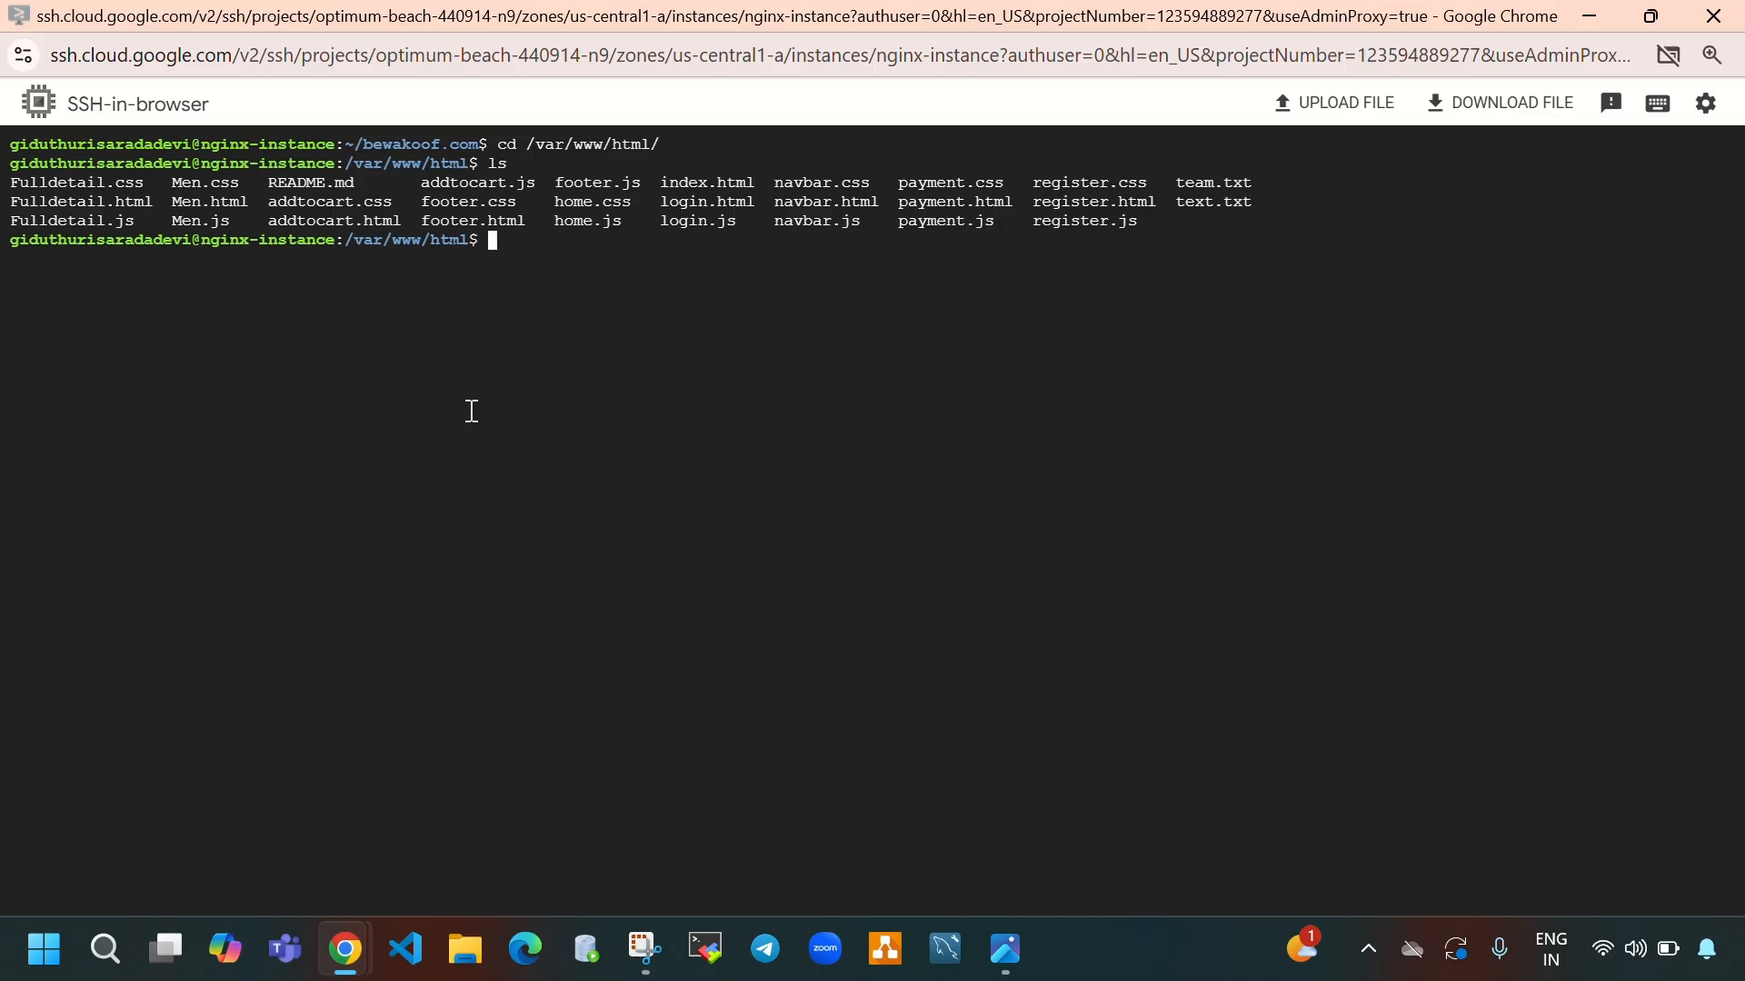
key(ctrl+l)
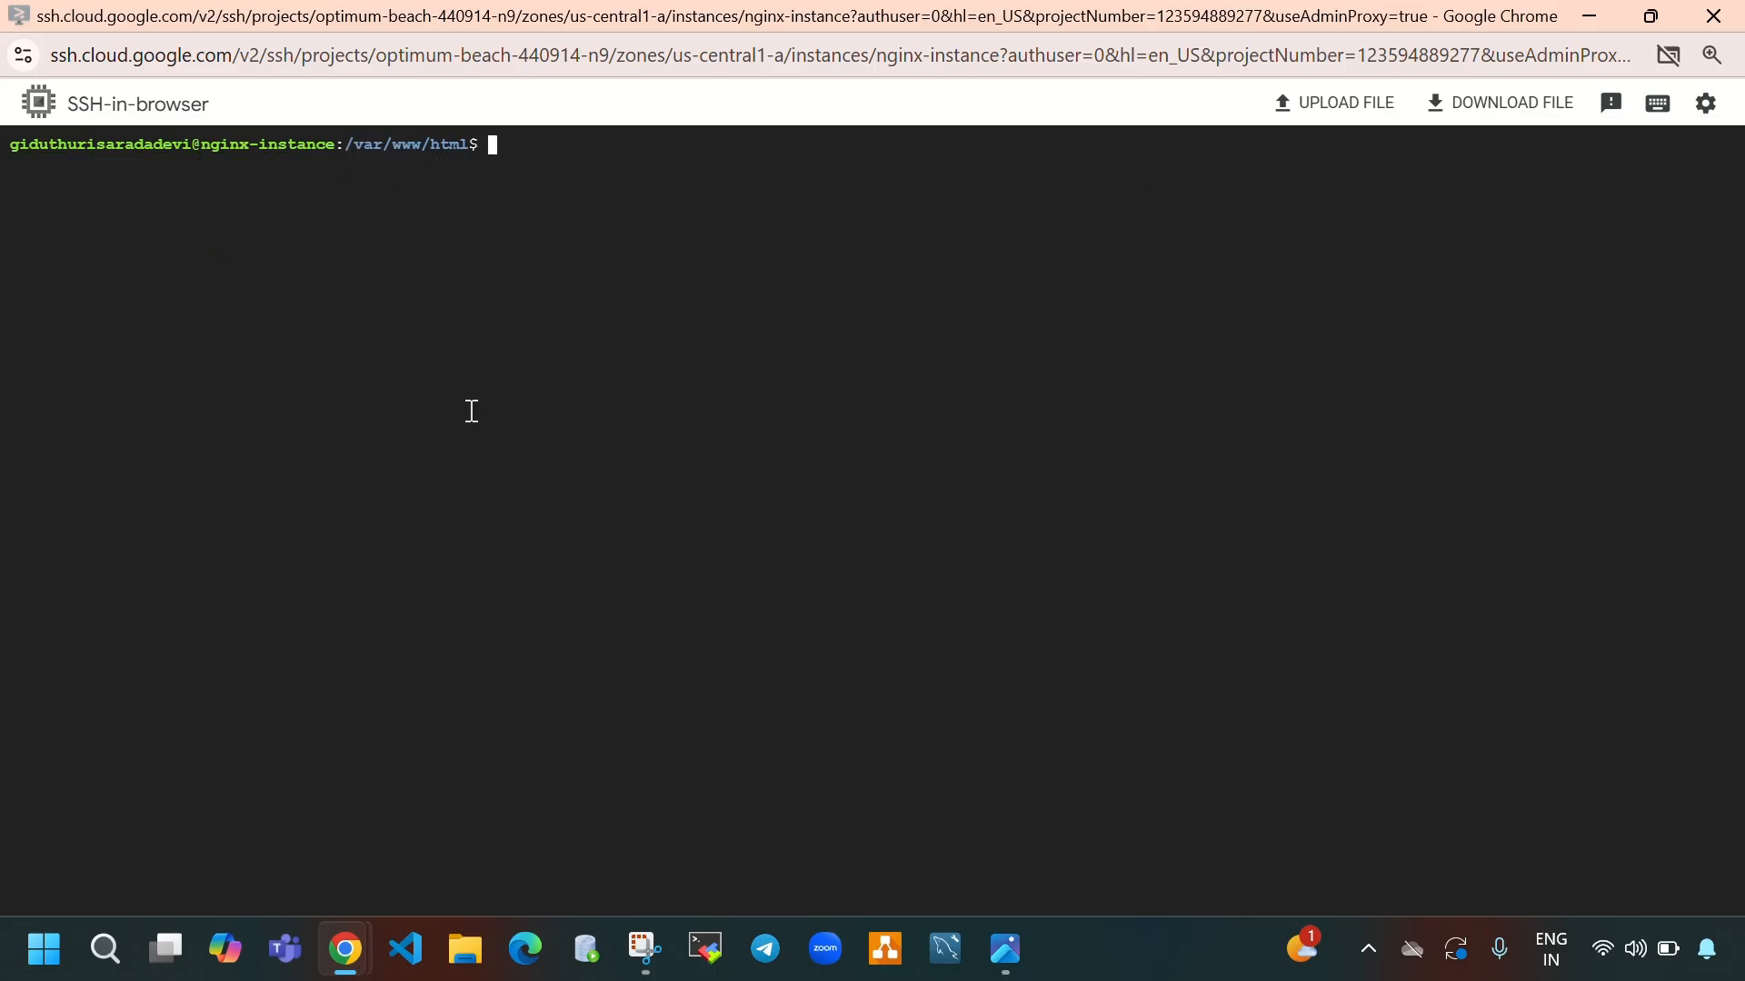
text(nsl)
text(okko)
key(BackSpace)
key(BackSpace)
key(BackSpace)
text(okup vijaygiduthu)
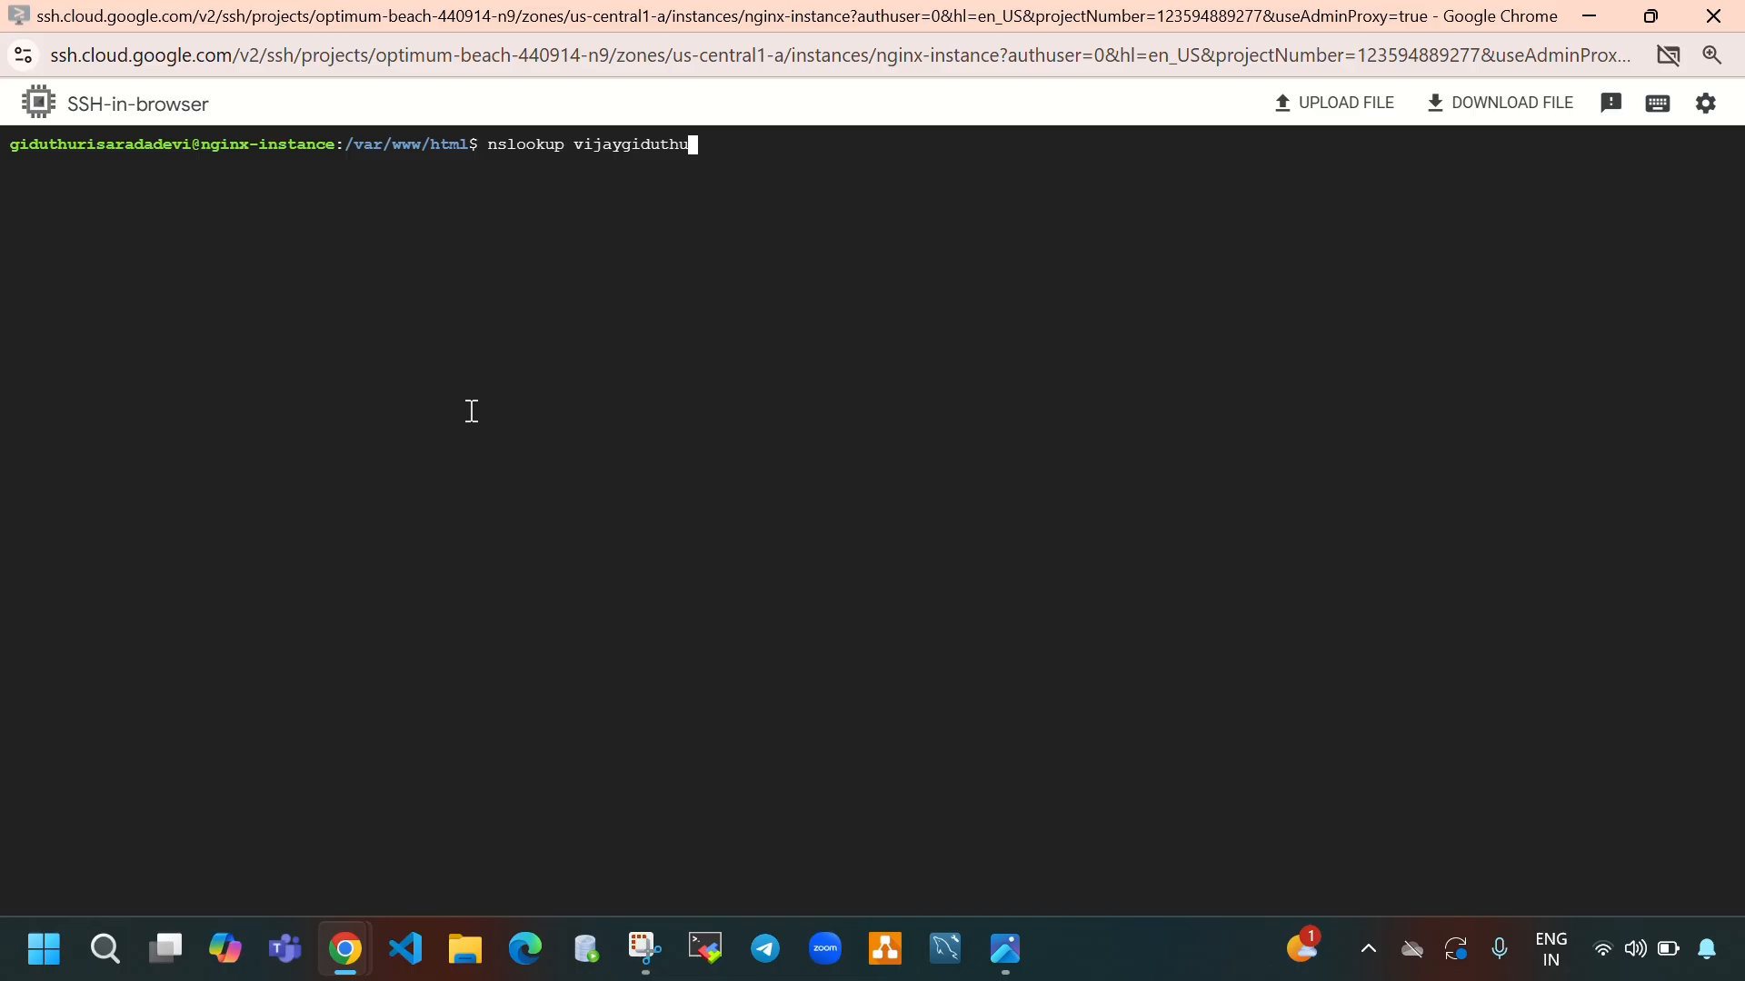
text(ri.in)
key(Return)
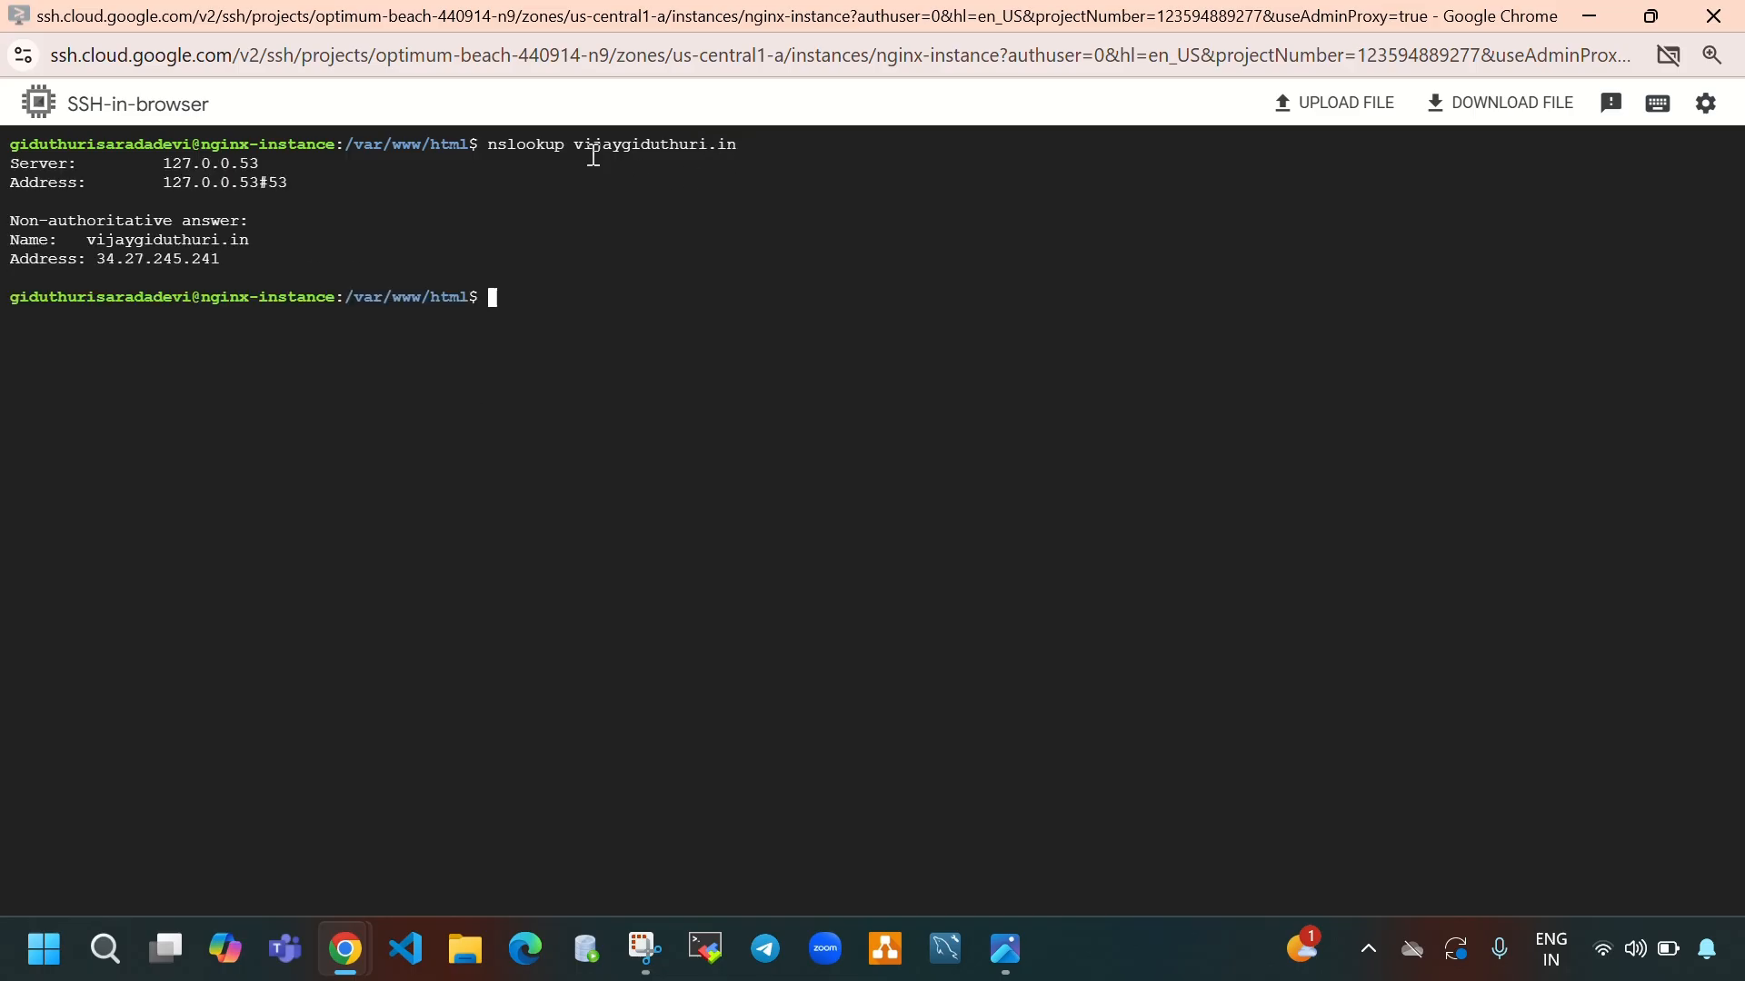
Step: Compare the domain name and address in the nslookup output with the nginx-instance external IP in Google Cloud
drag(577, 146, 726, 136)
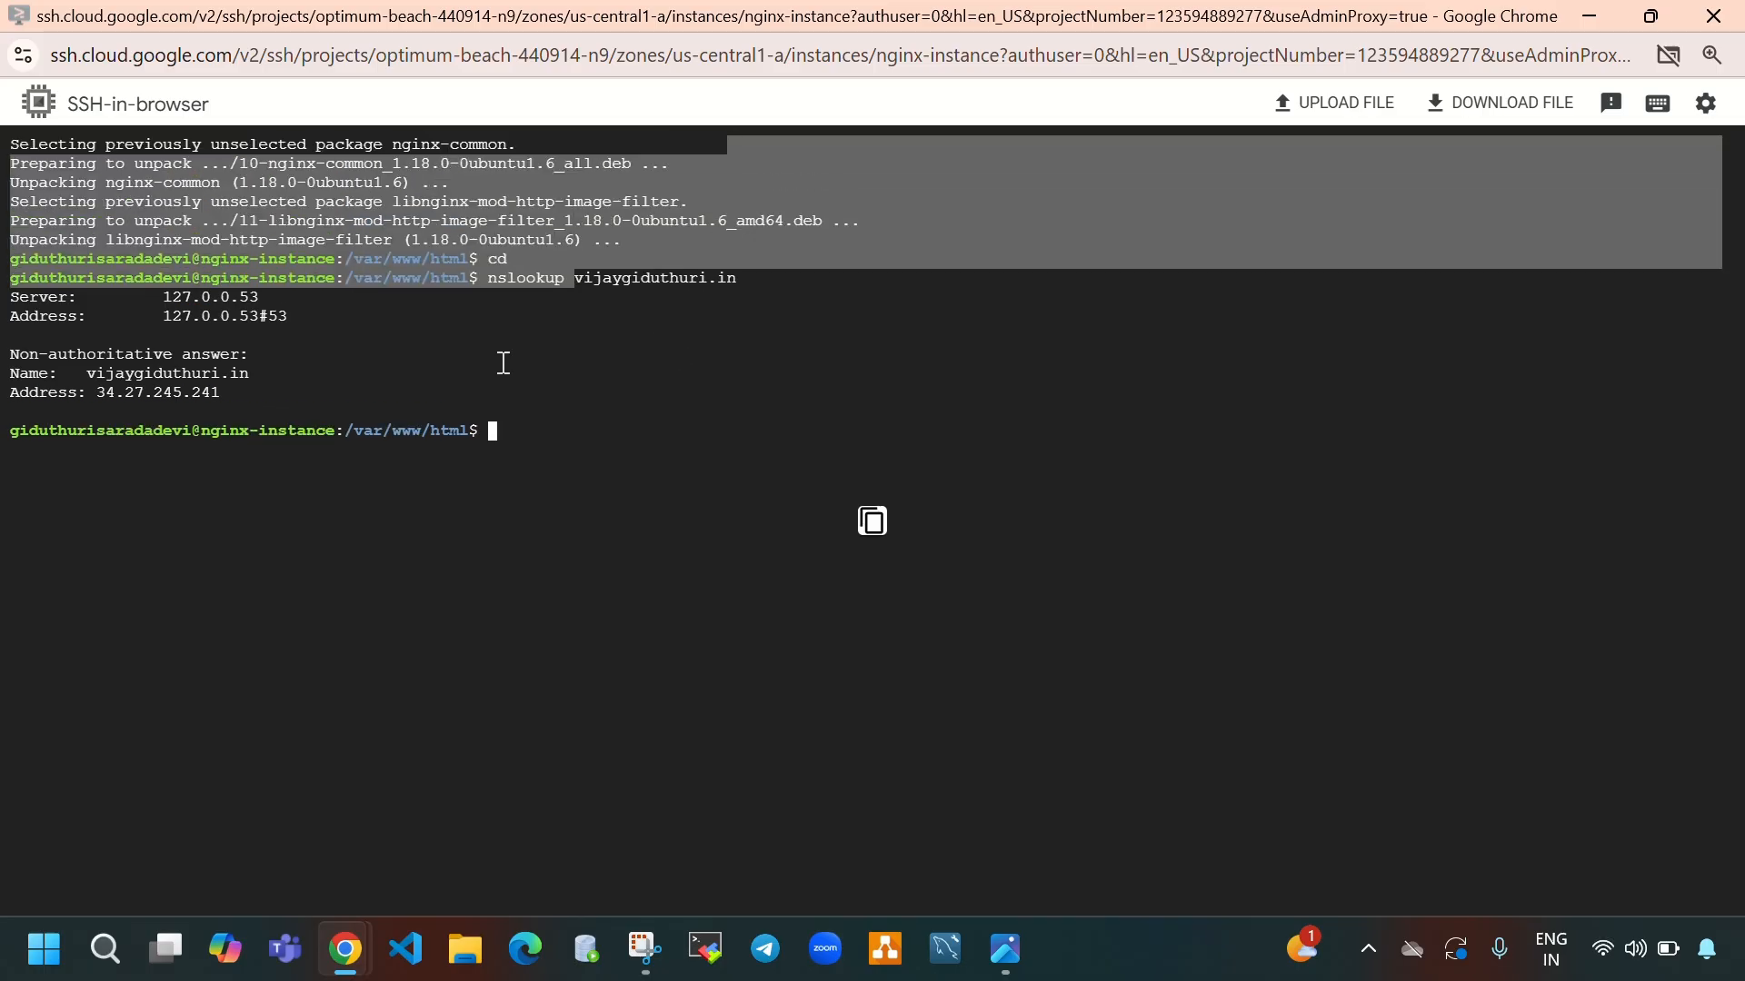
drag(104, 397, 223, 389)
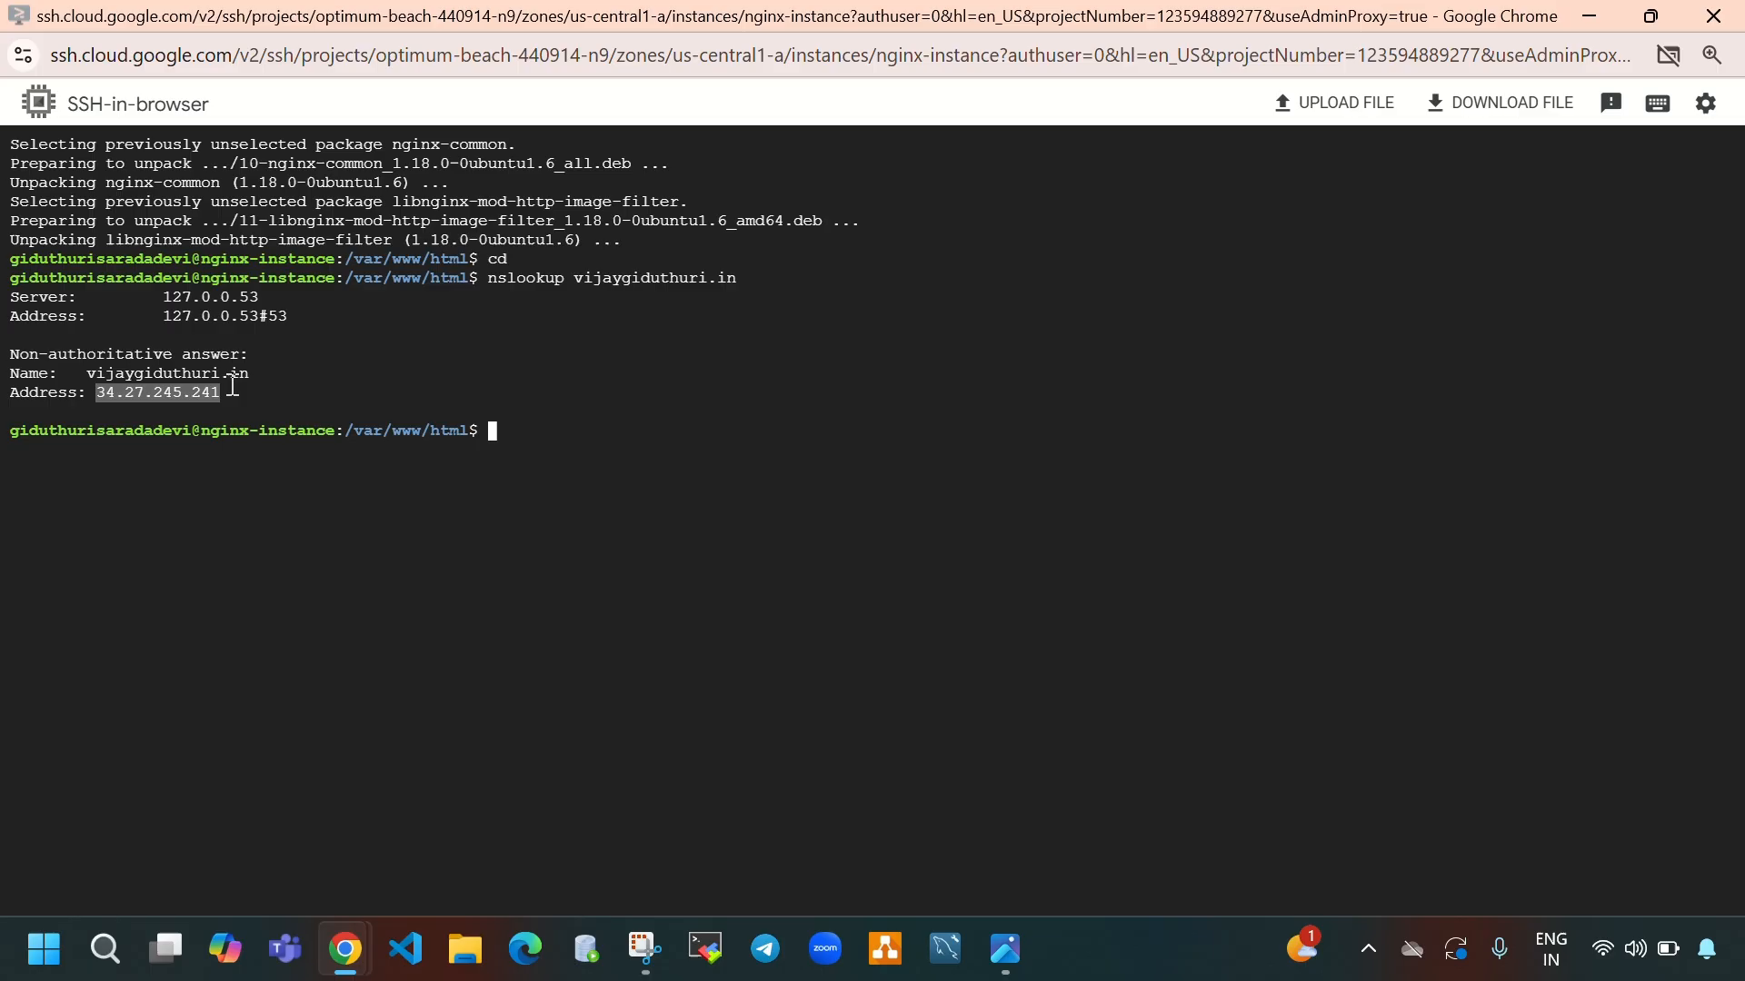
mouse_move(359, 949)
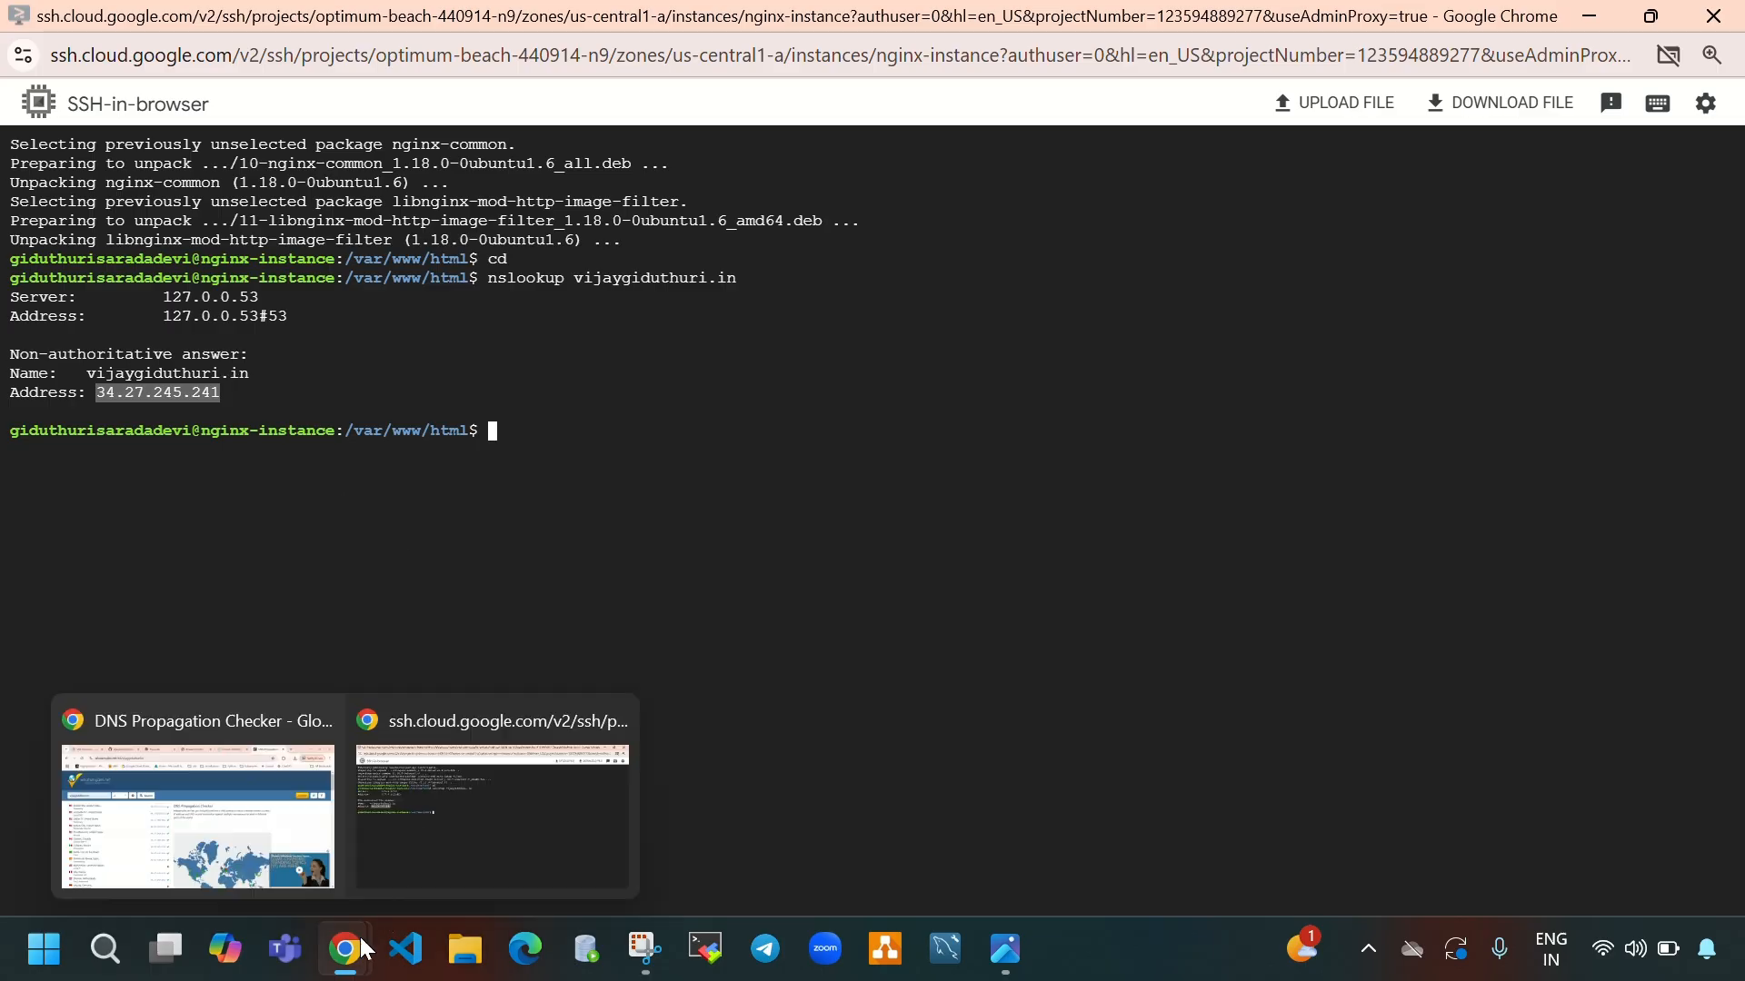
click(264, 850)
click(179, 25)
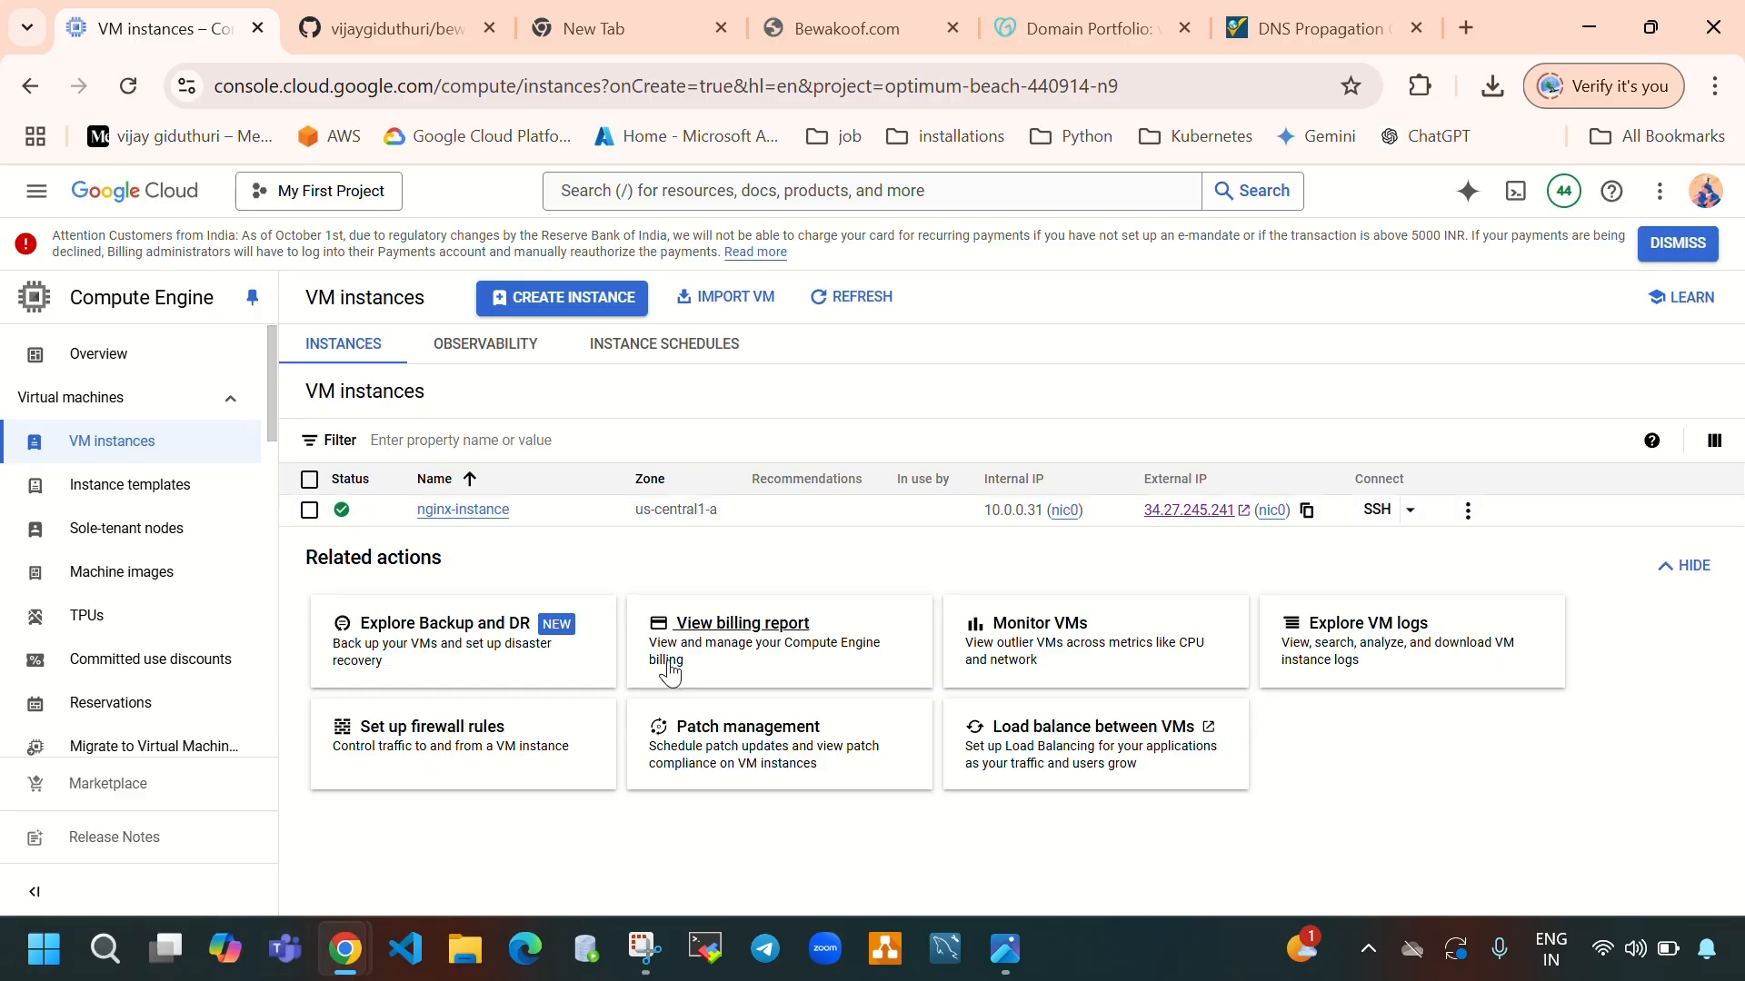
mouse_move(345, 950)
click(479, 783)
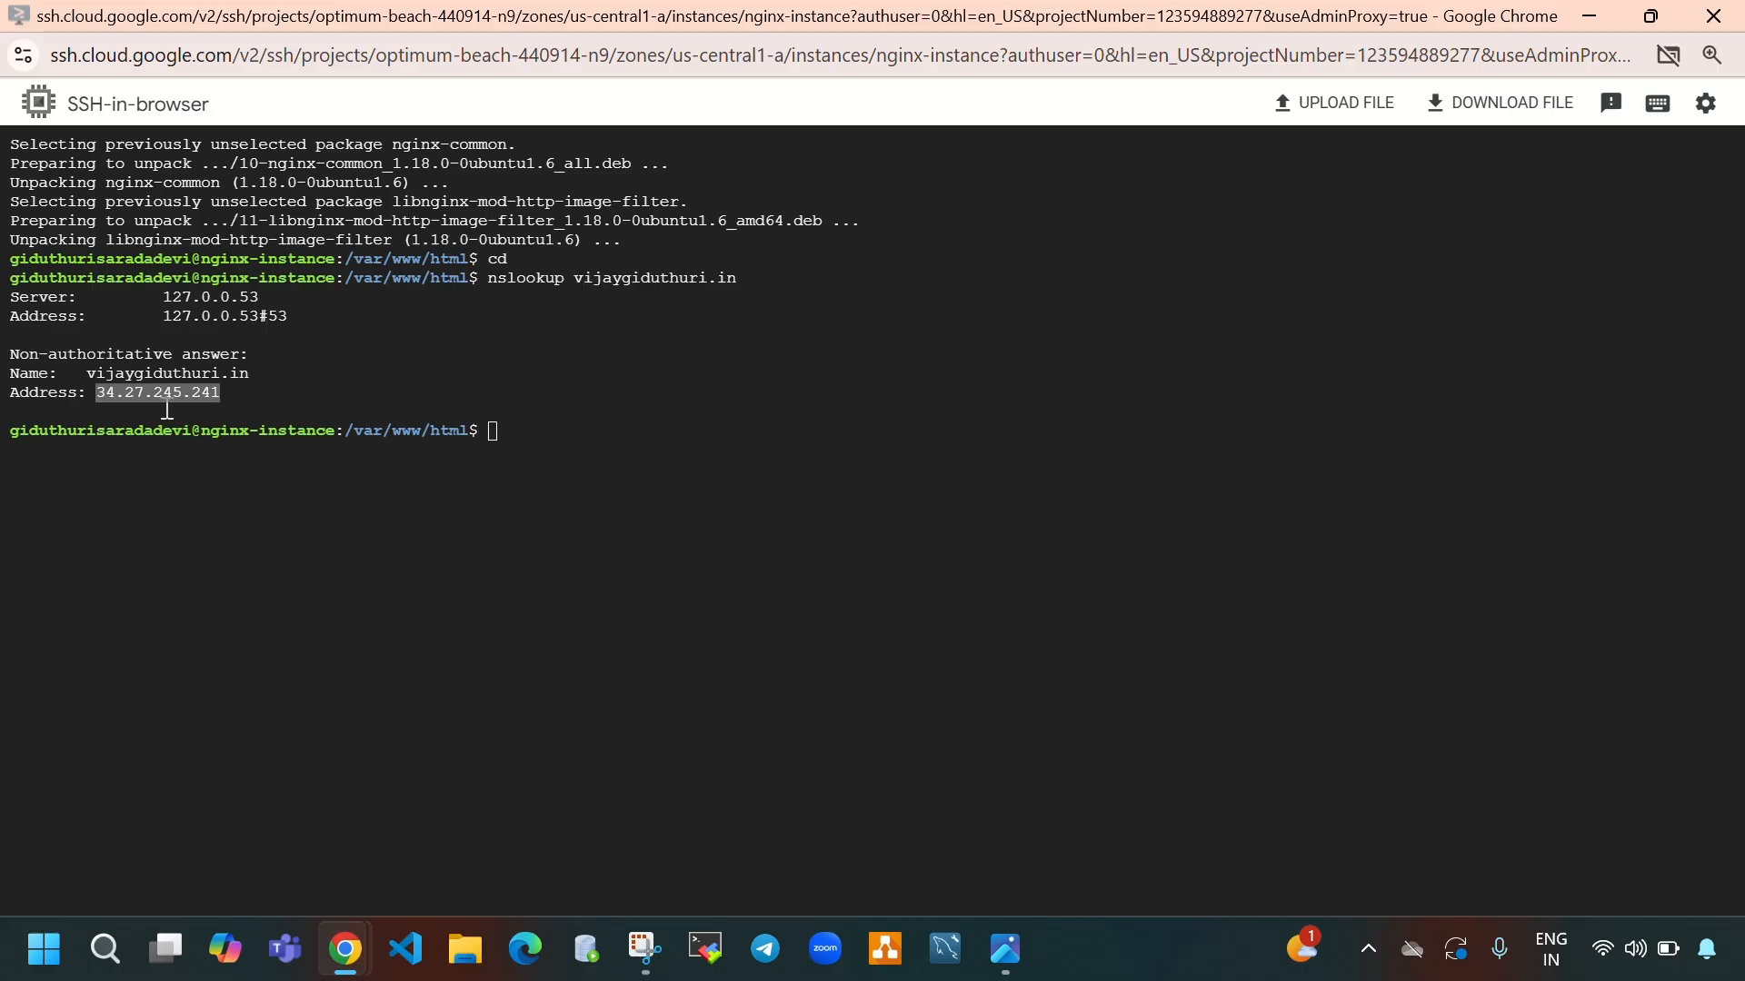
scroll(908, 673, down, 2)
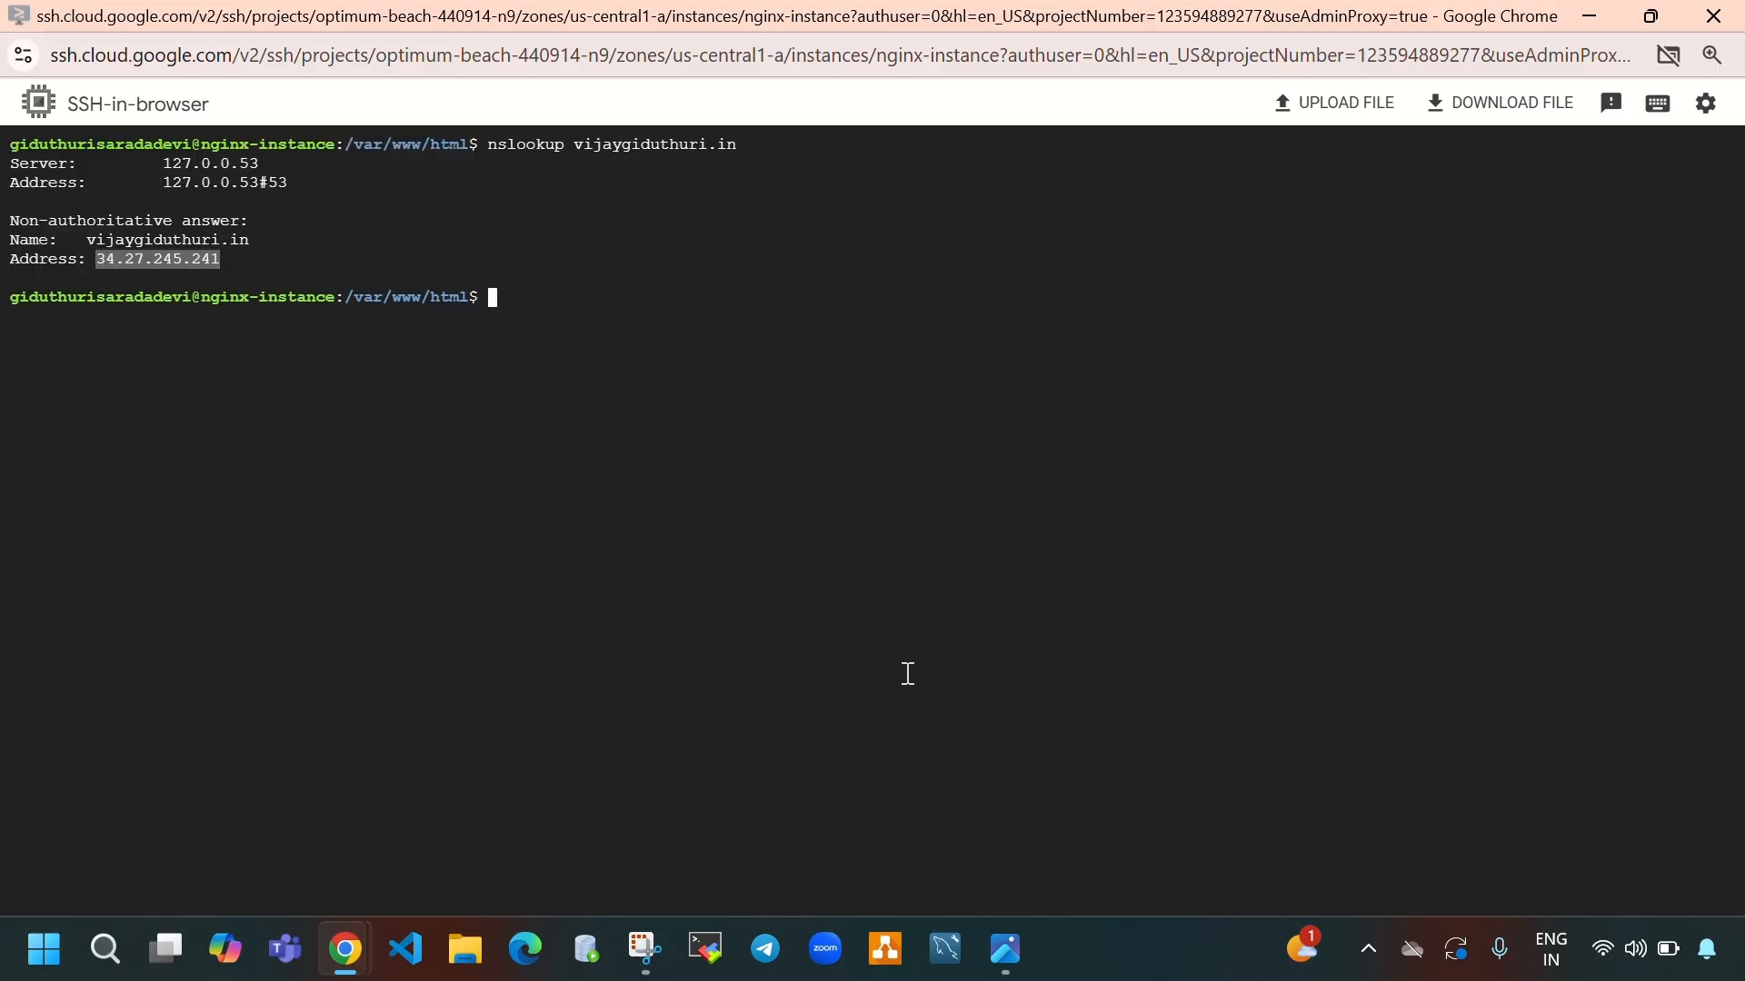
scroll(907, 674, up, 2)
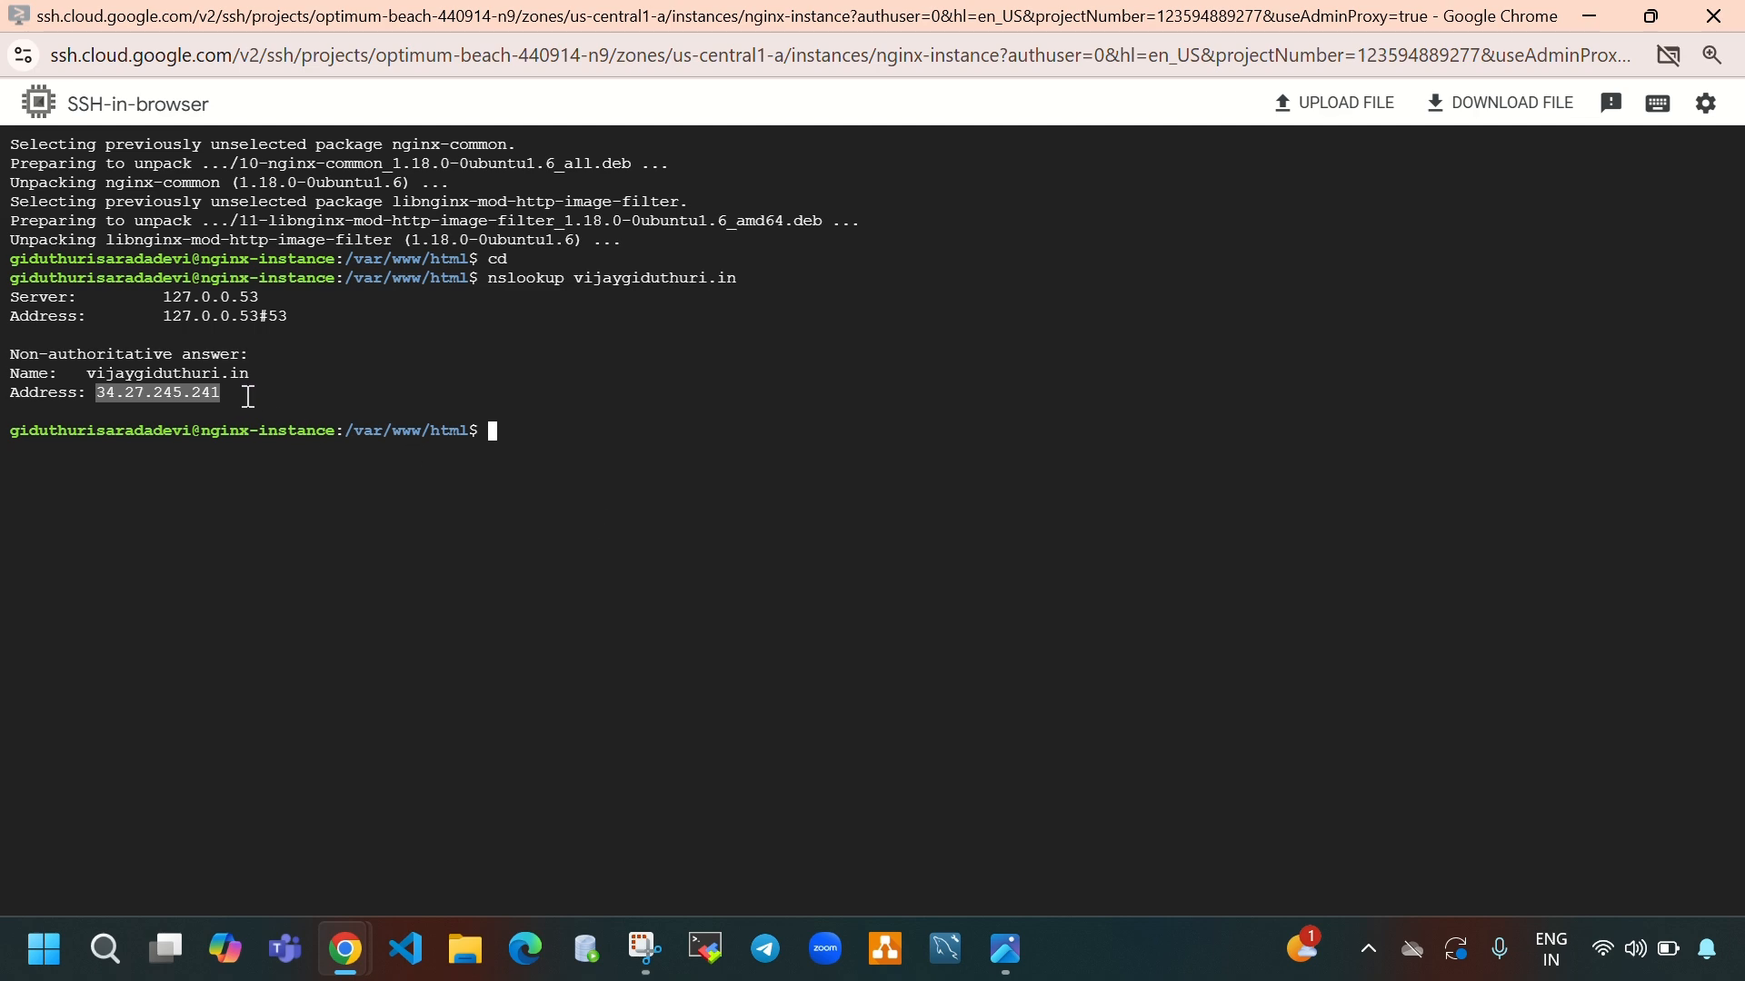
drag(87, 375, 250, 375)
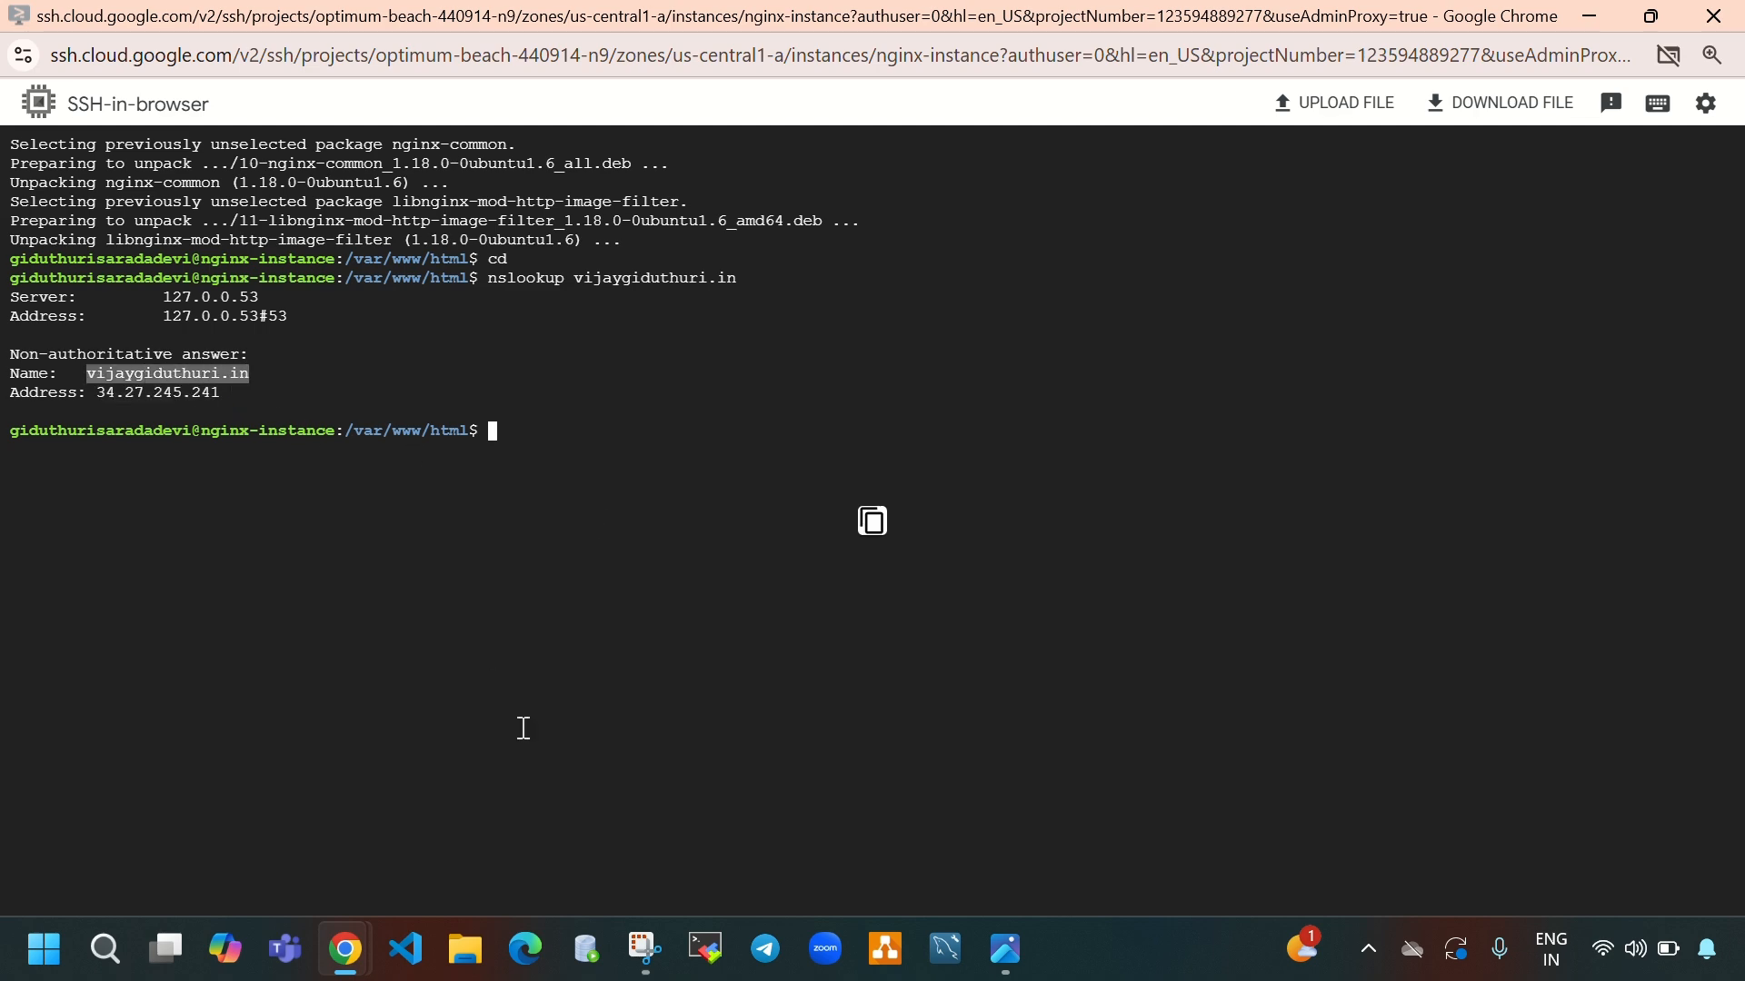
mouse_move(345, 950)
click(291, 798)
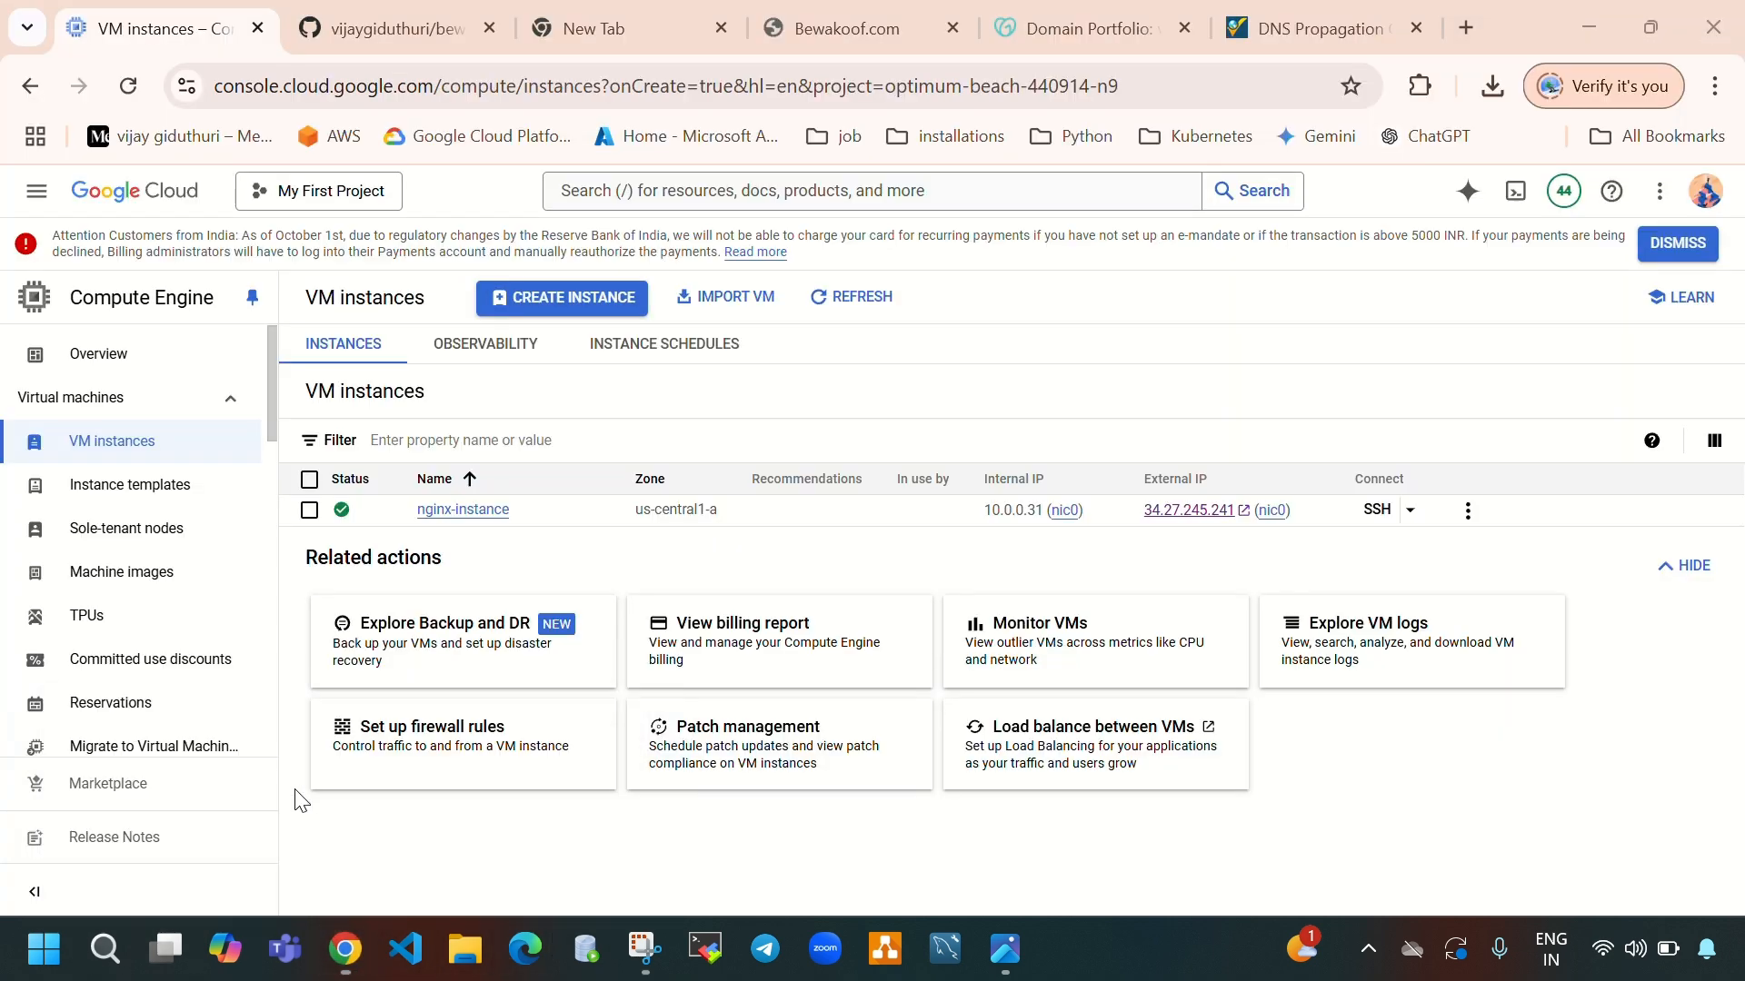
click(1715, 87)
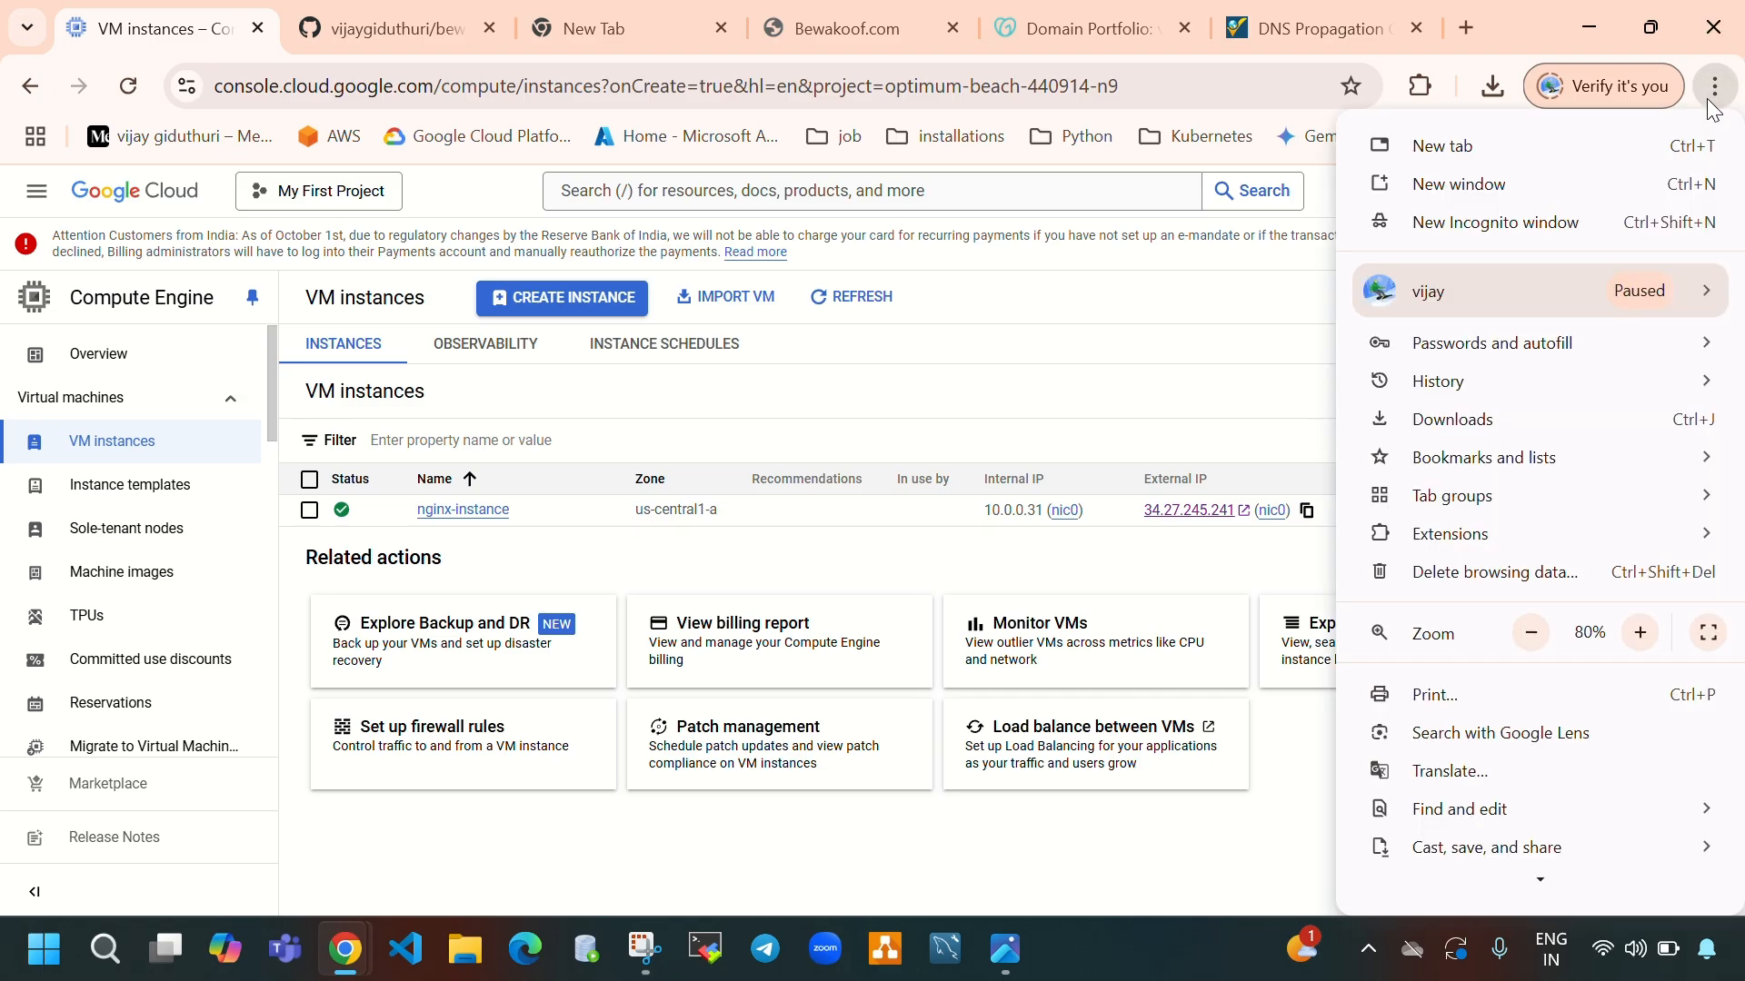
click(1556, 229)
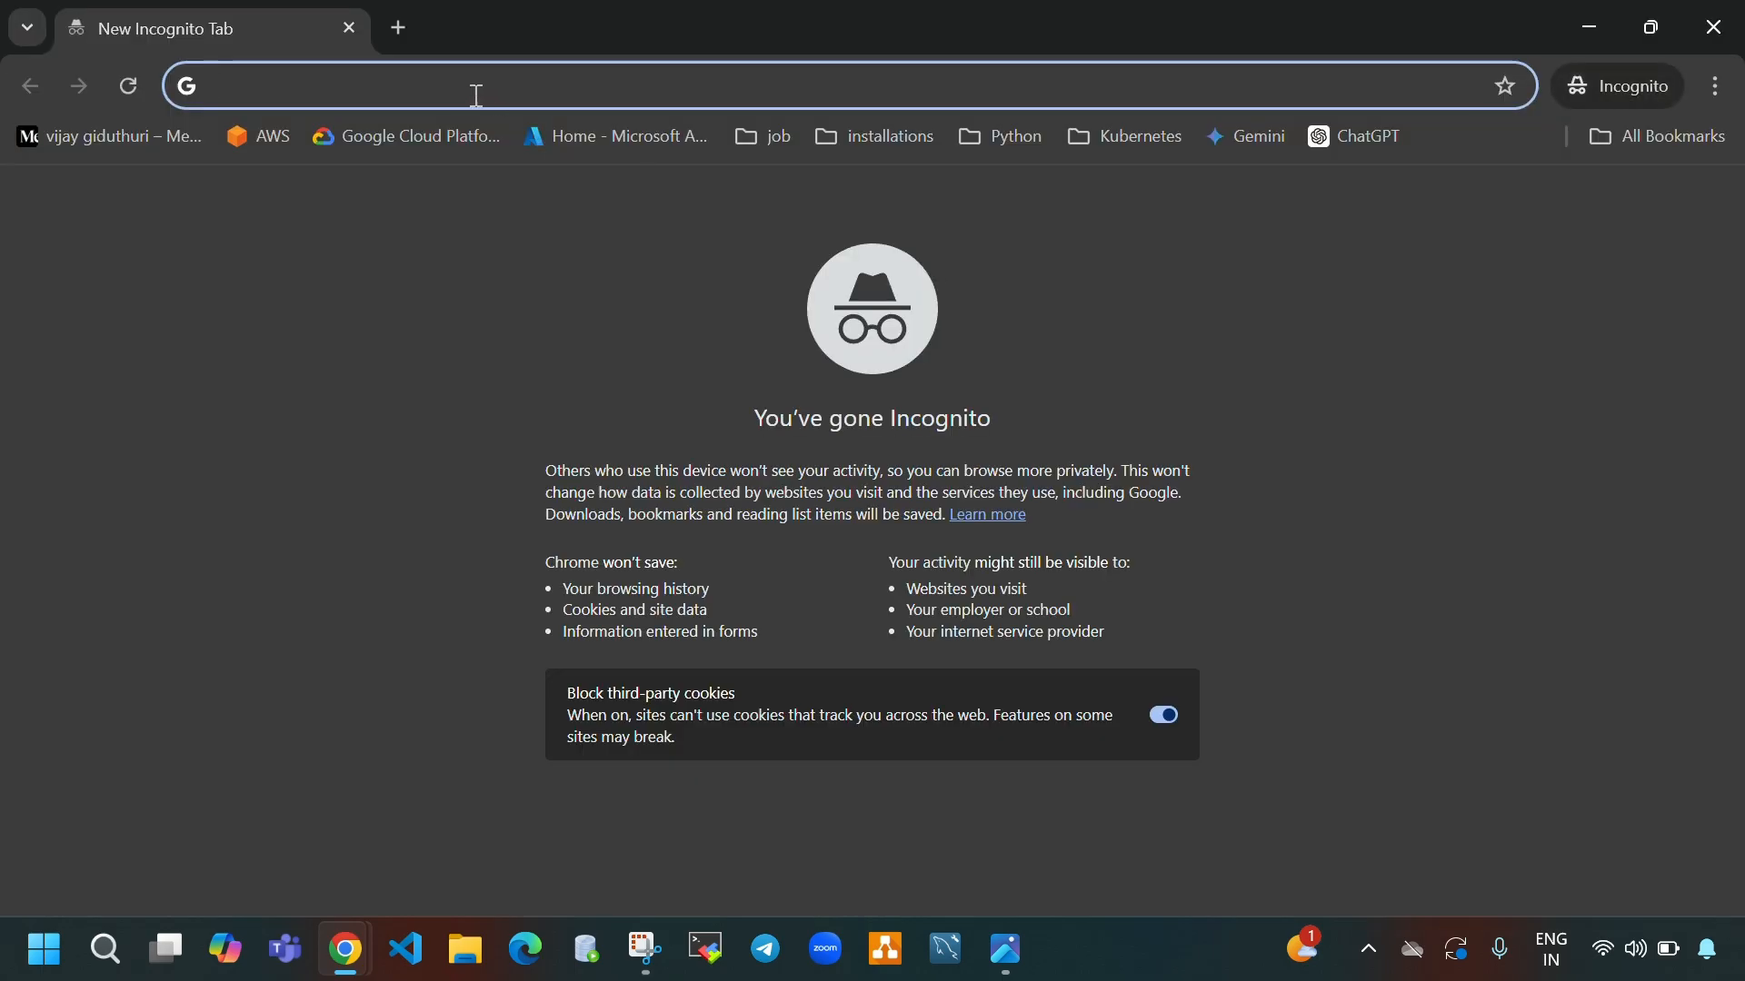
text(http:)
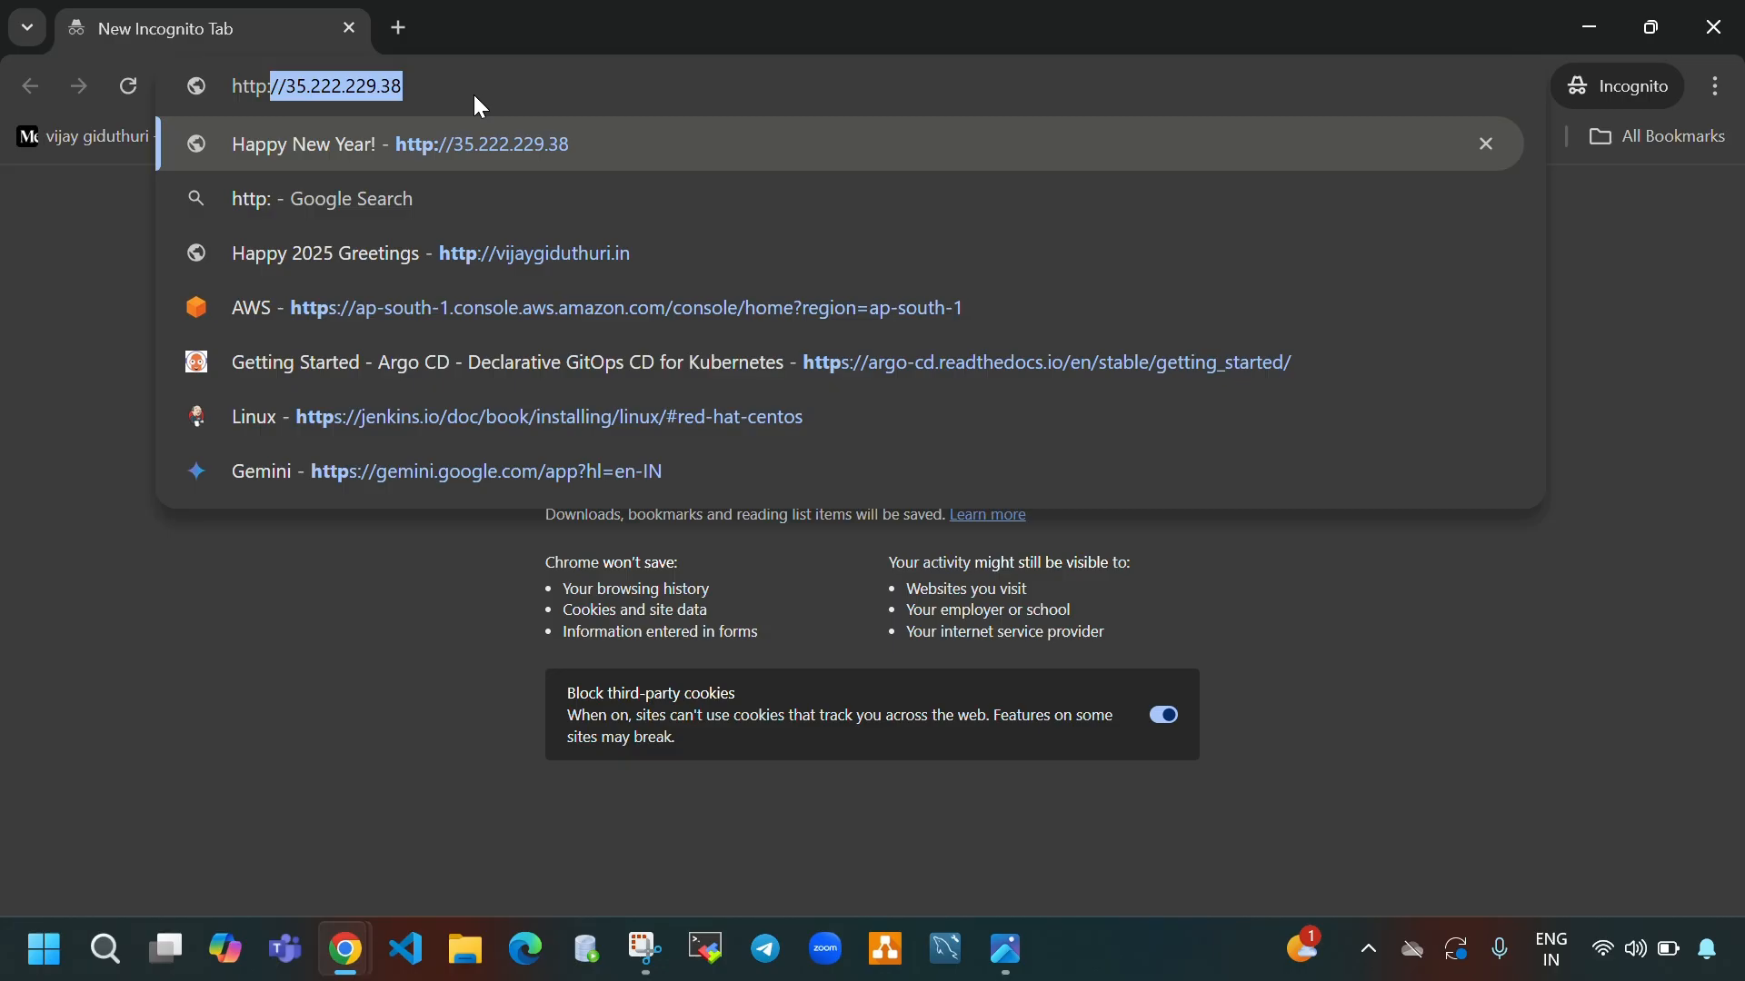
text(//vijaygiduthuri.in)
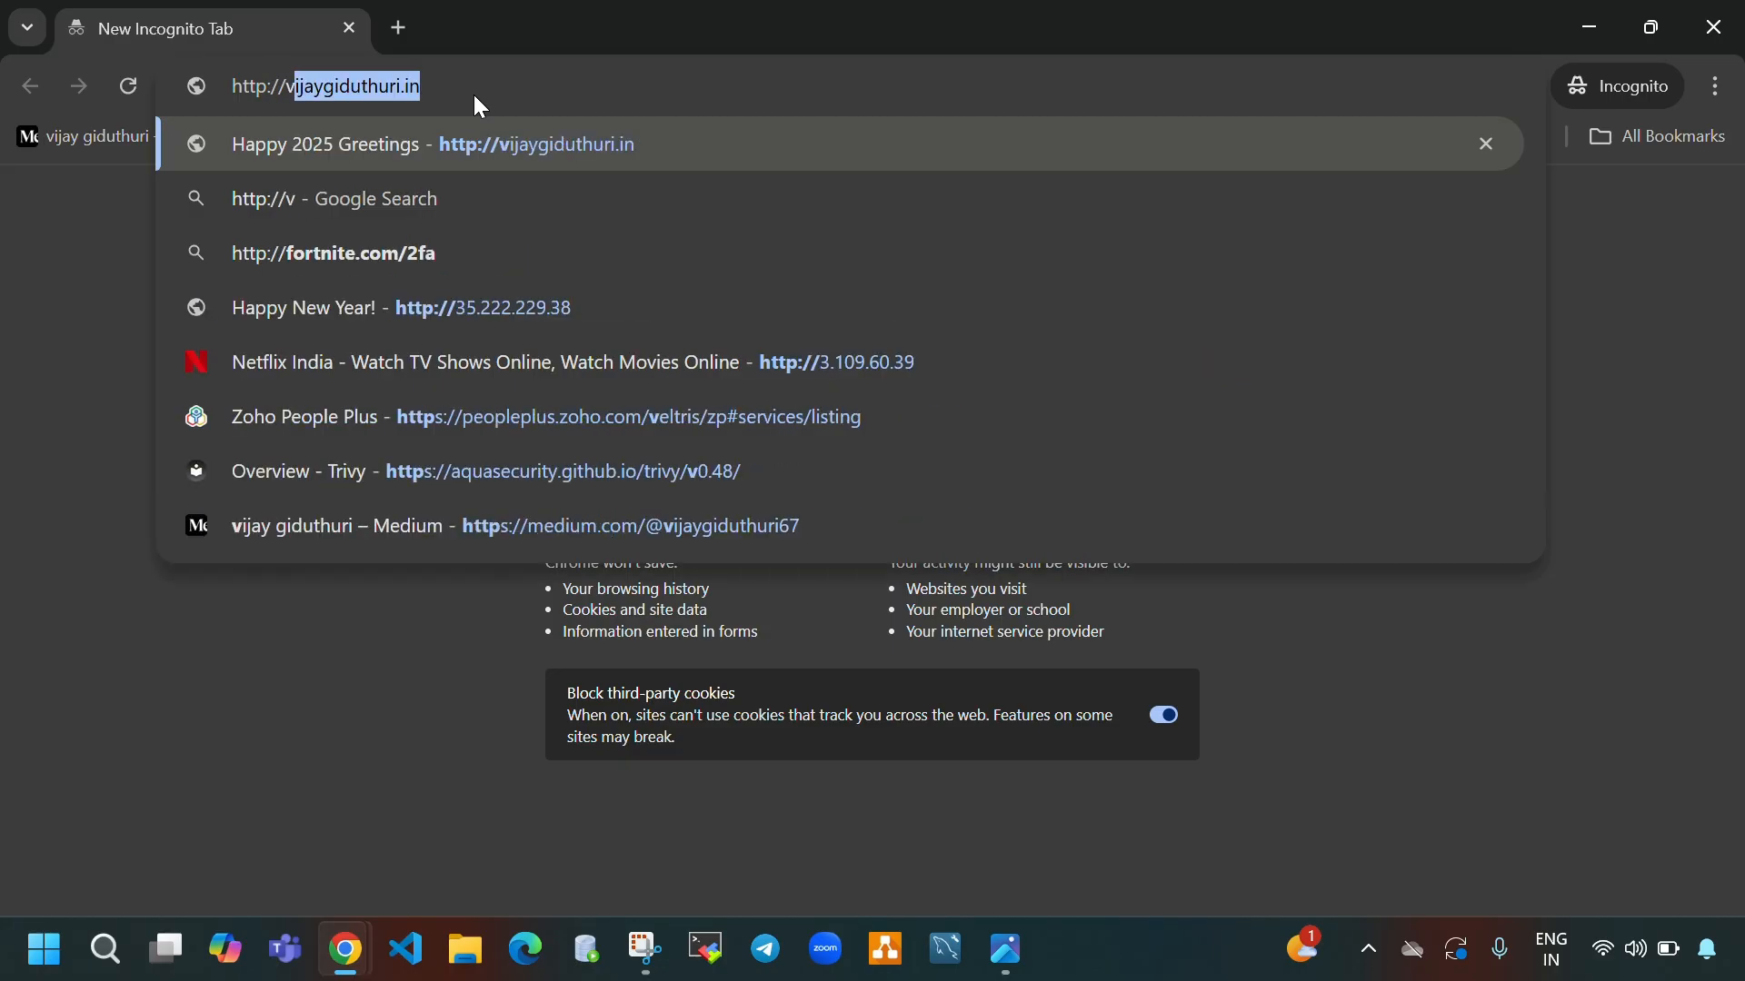
key(Right)
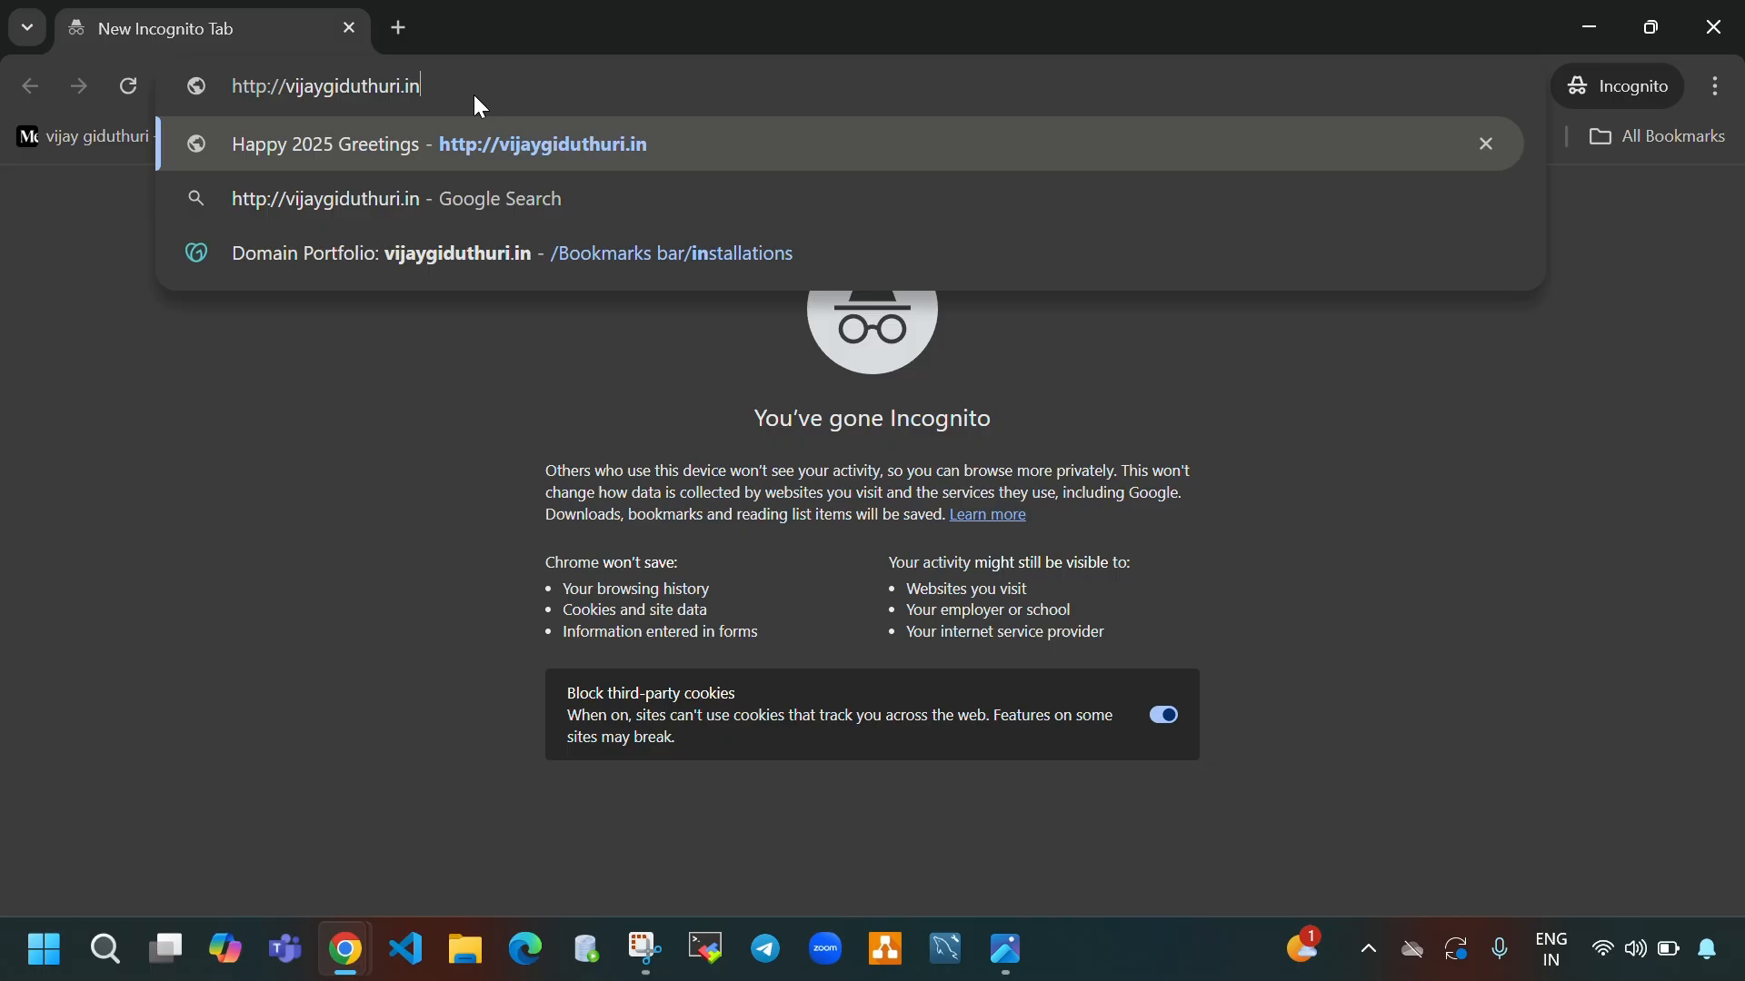
key(Return)
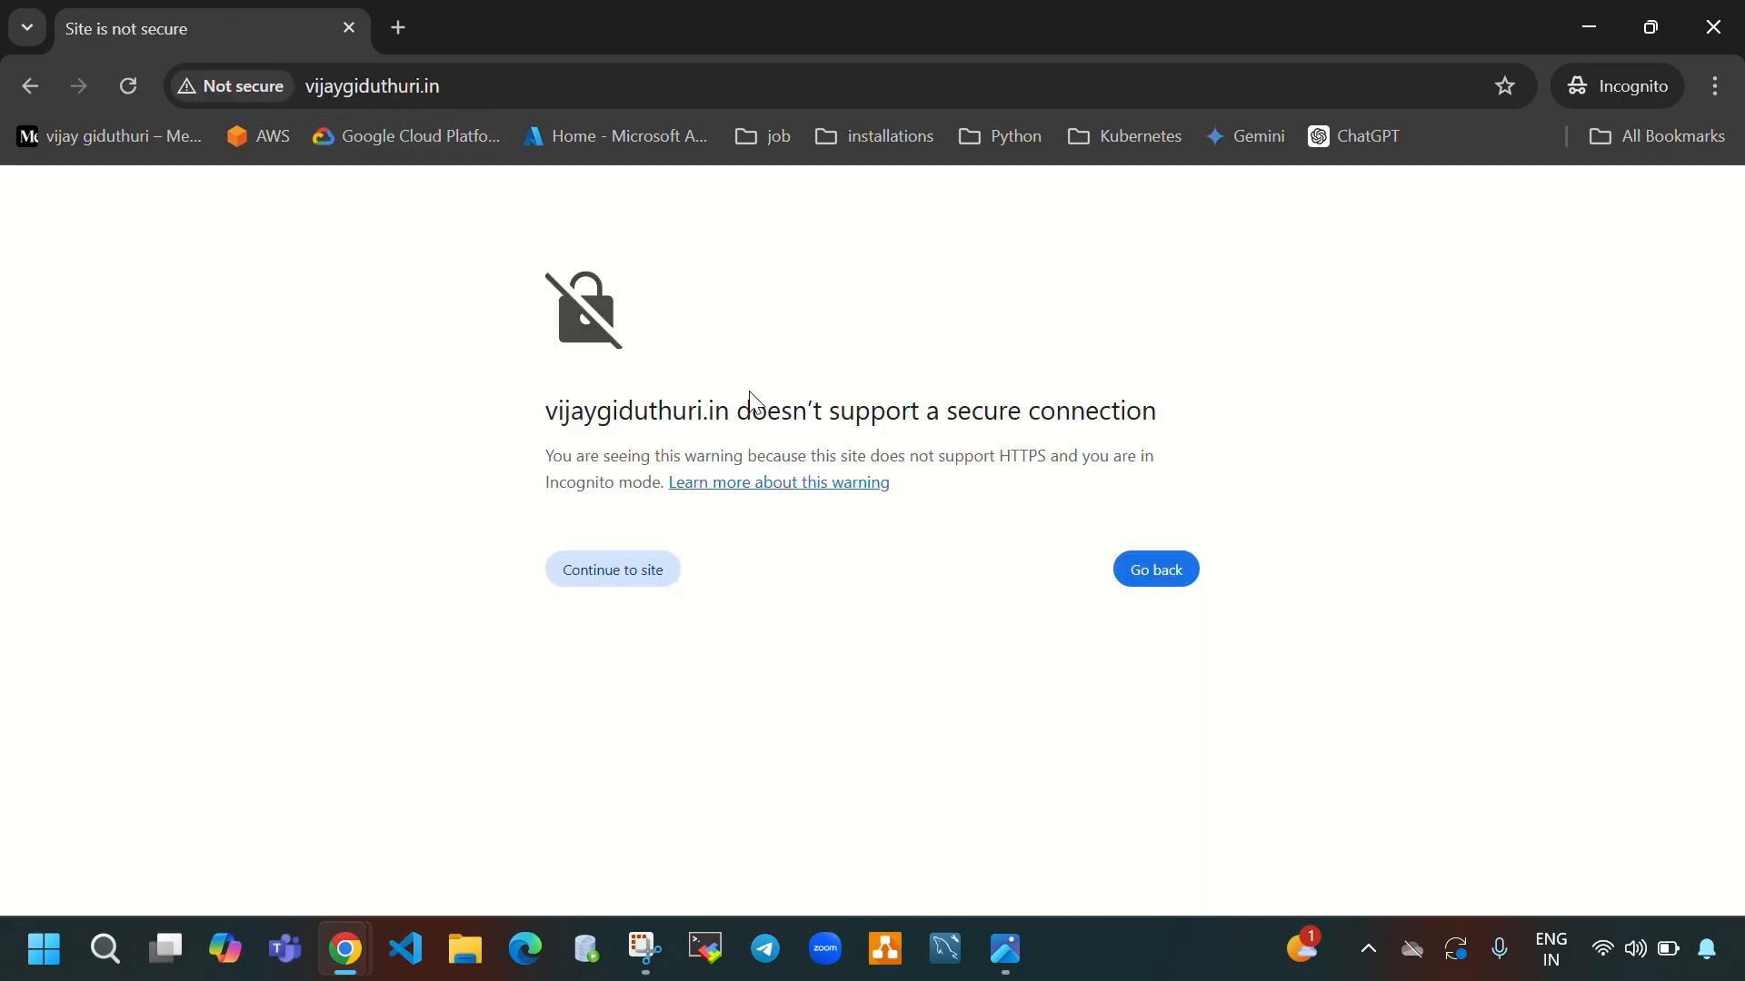
click(604, 592)
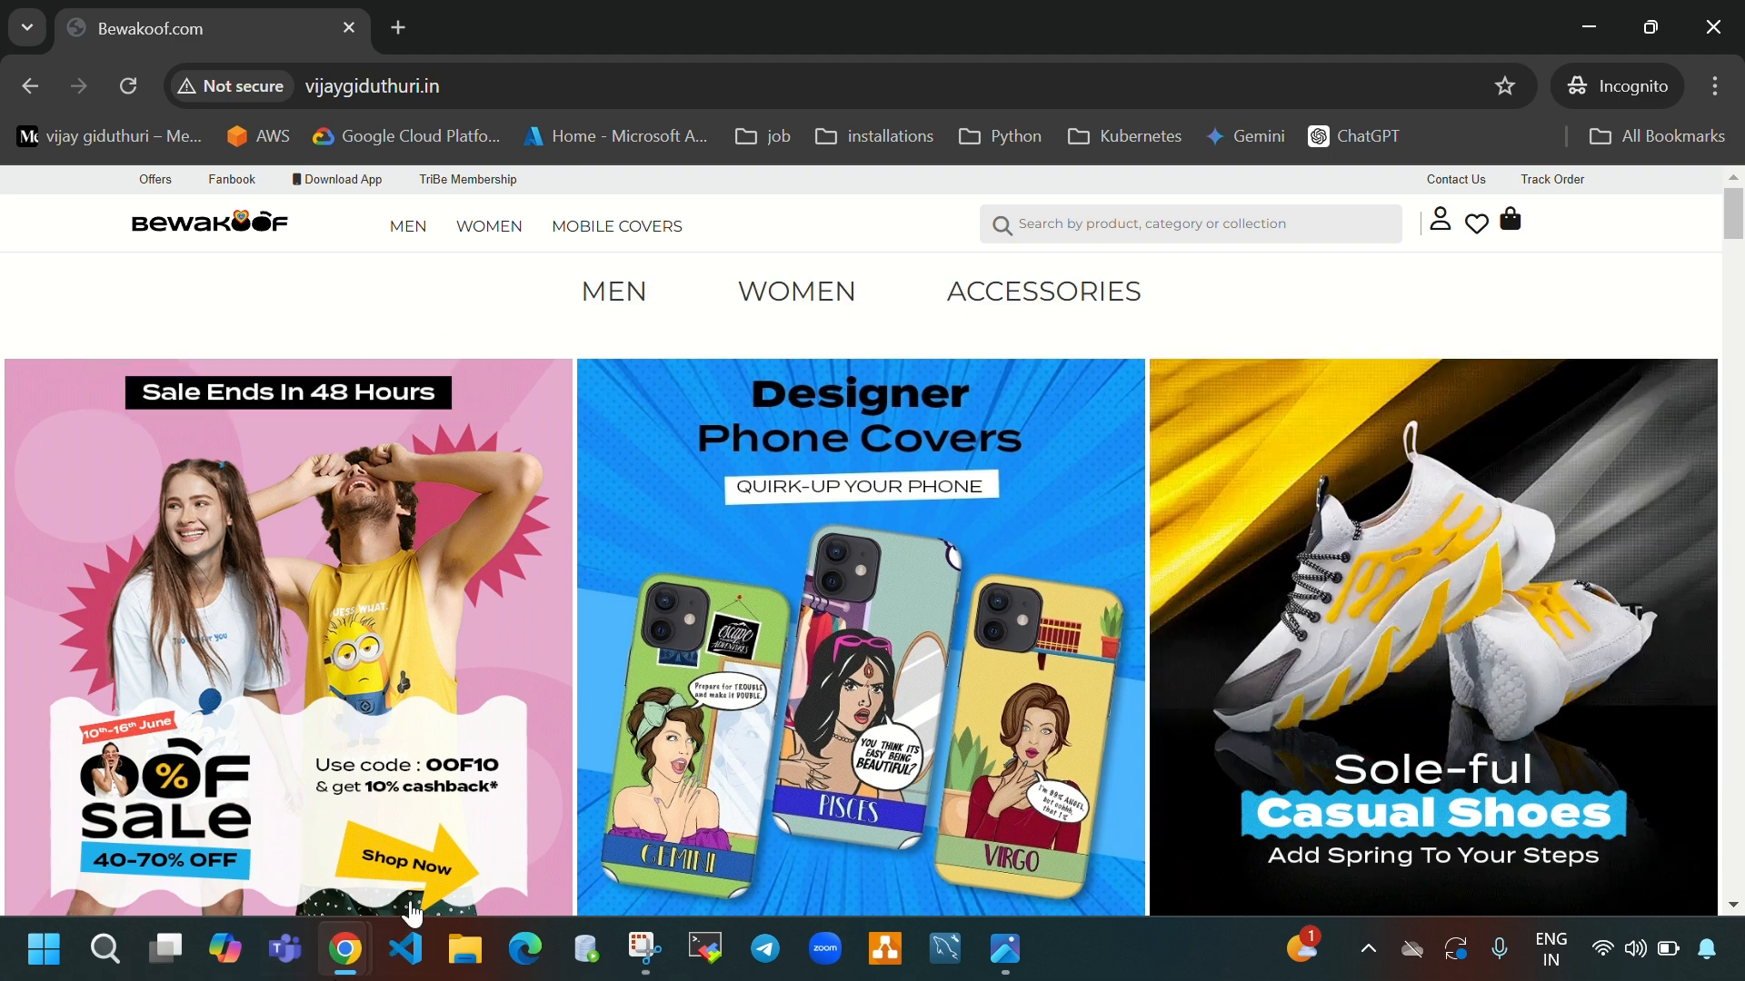
Step: Look through the deployed Bewakoof page and check the site's connection security information
scroll(753, 668, down, 20)
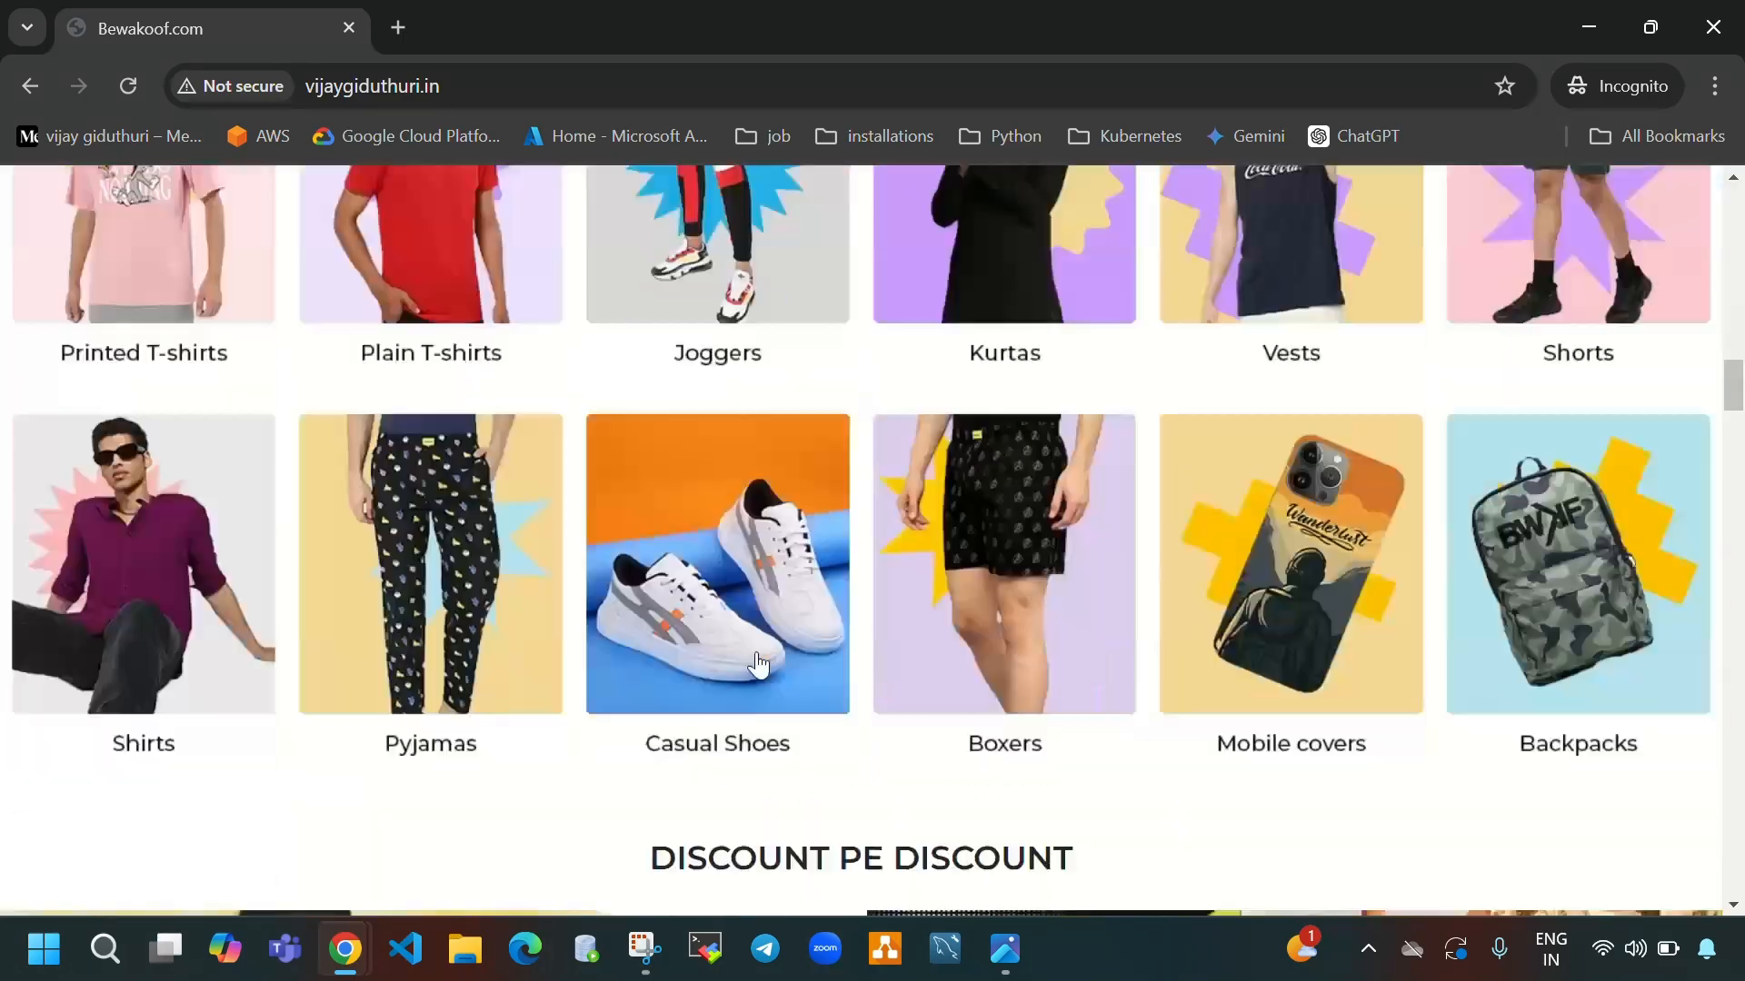
scroll(762, 661, down, 10)
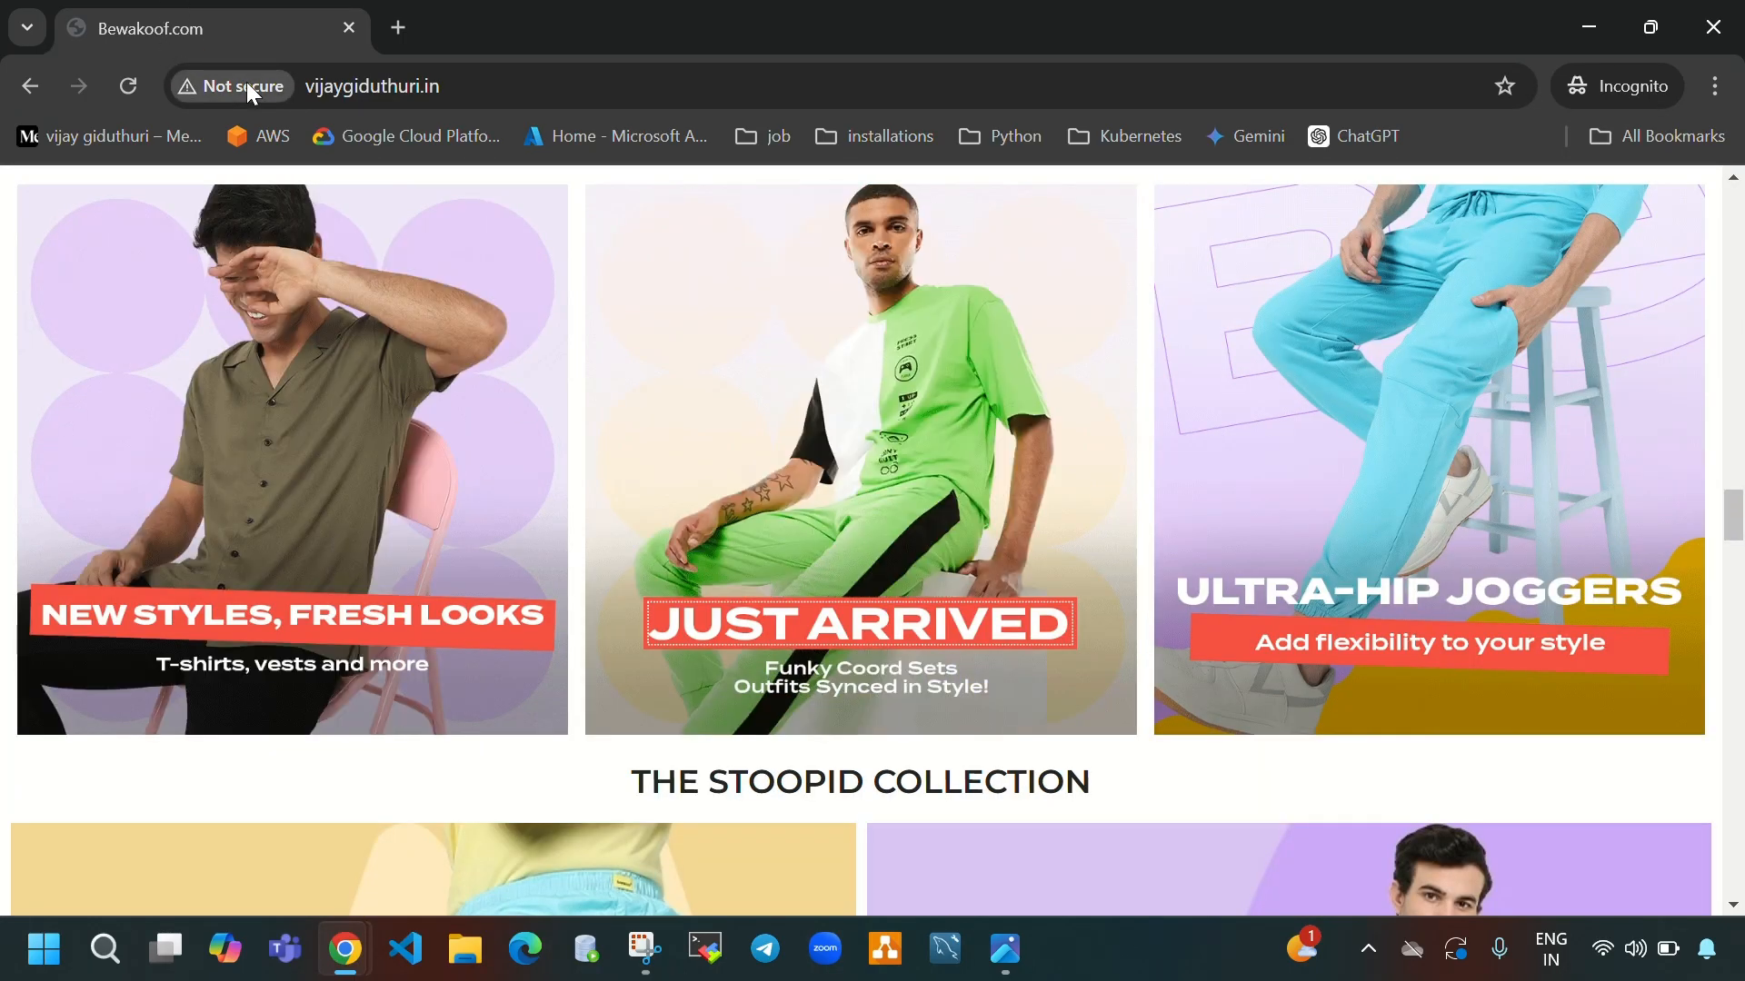
click(247, 85)
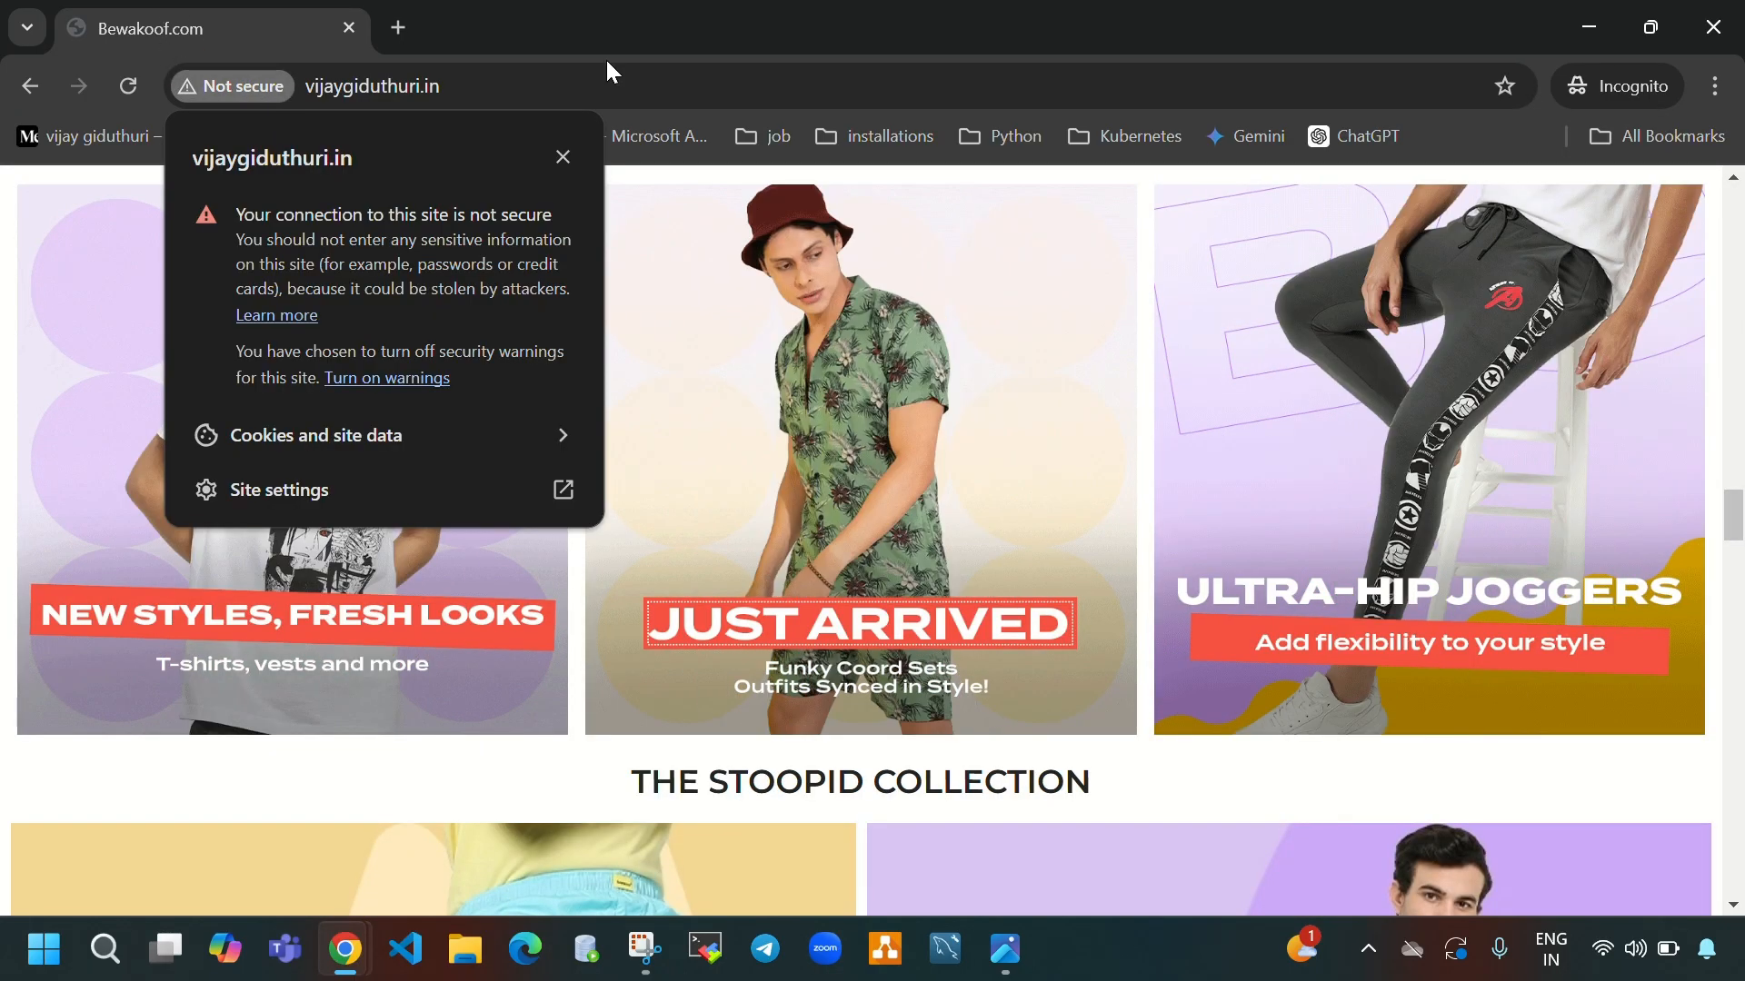
click(582, 88)
click(582, 87)
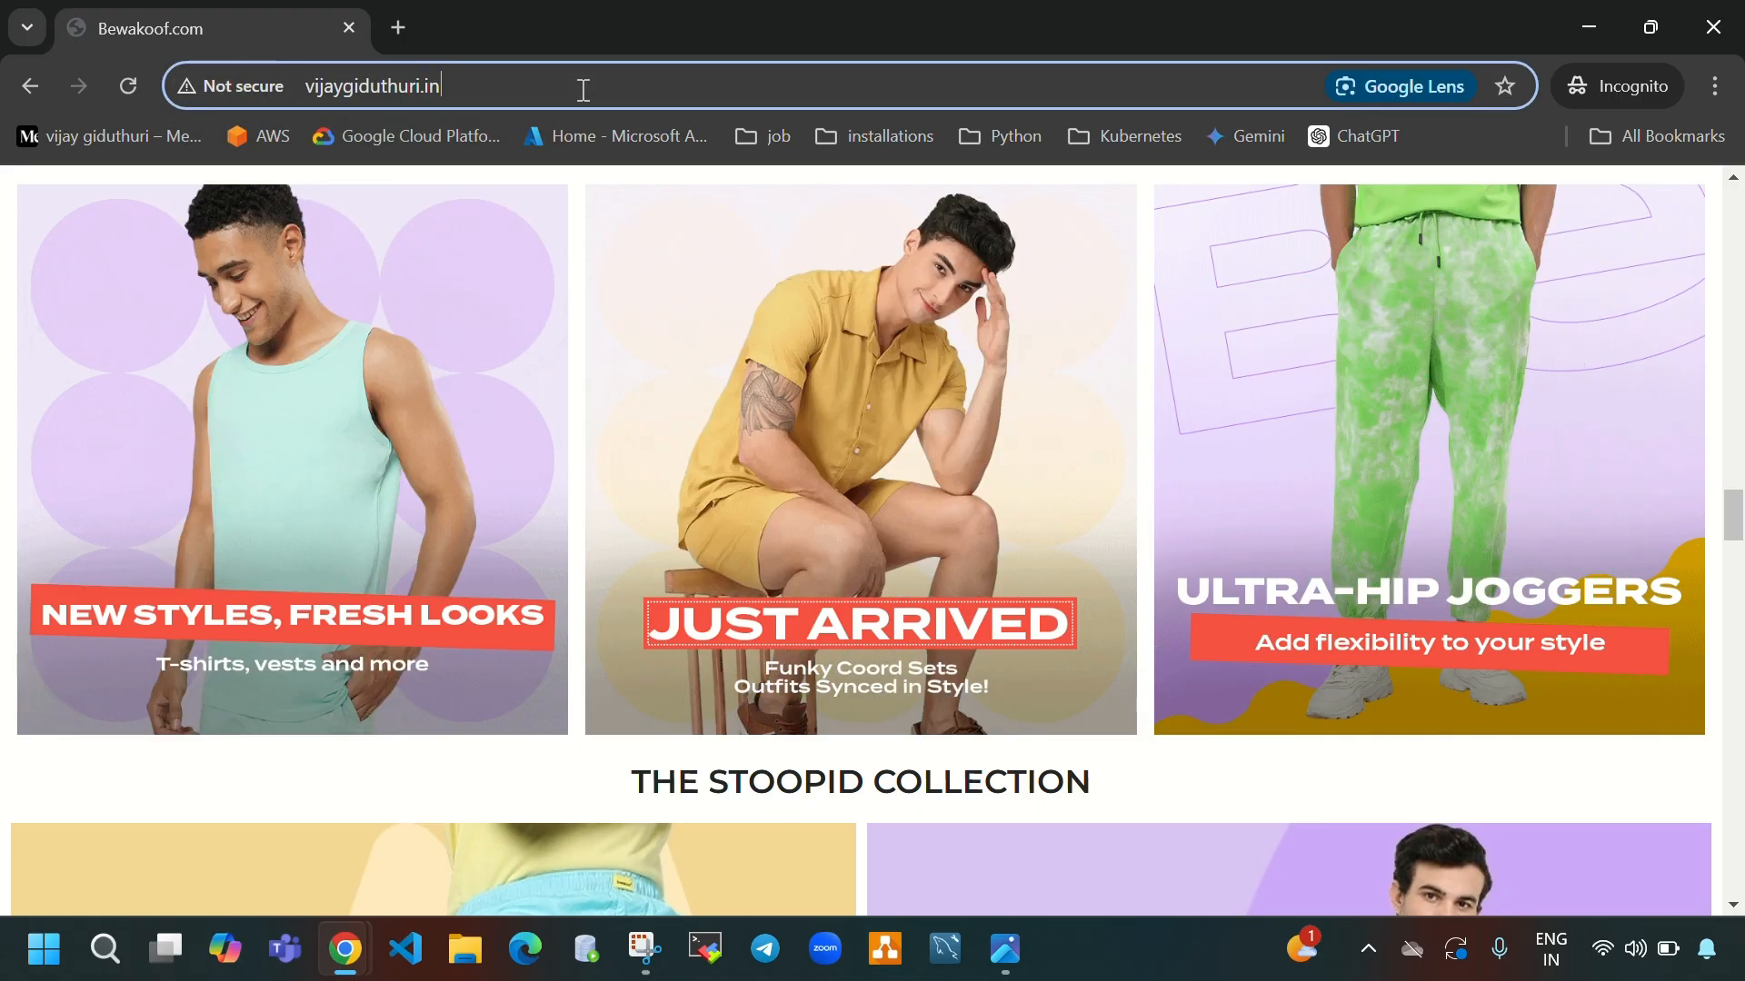
click(392, 28)
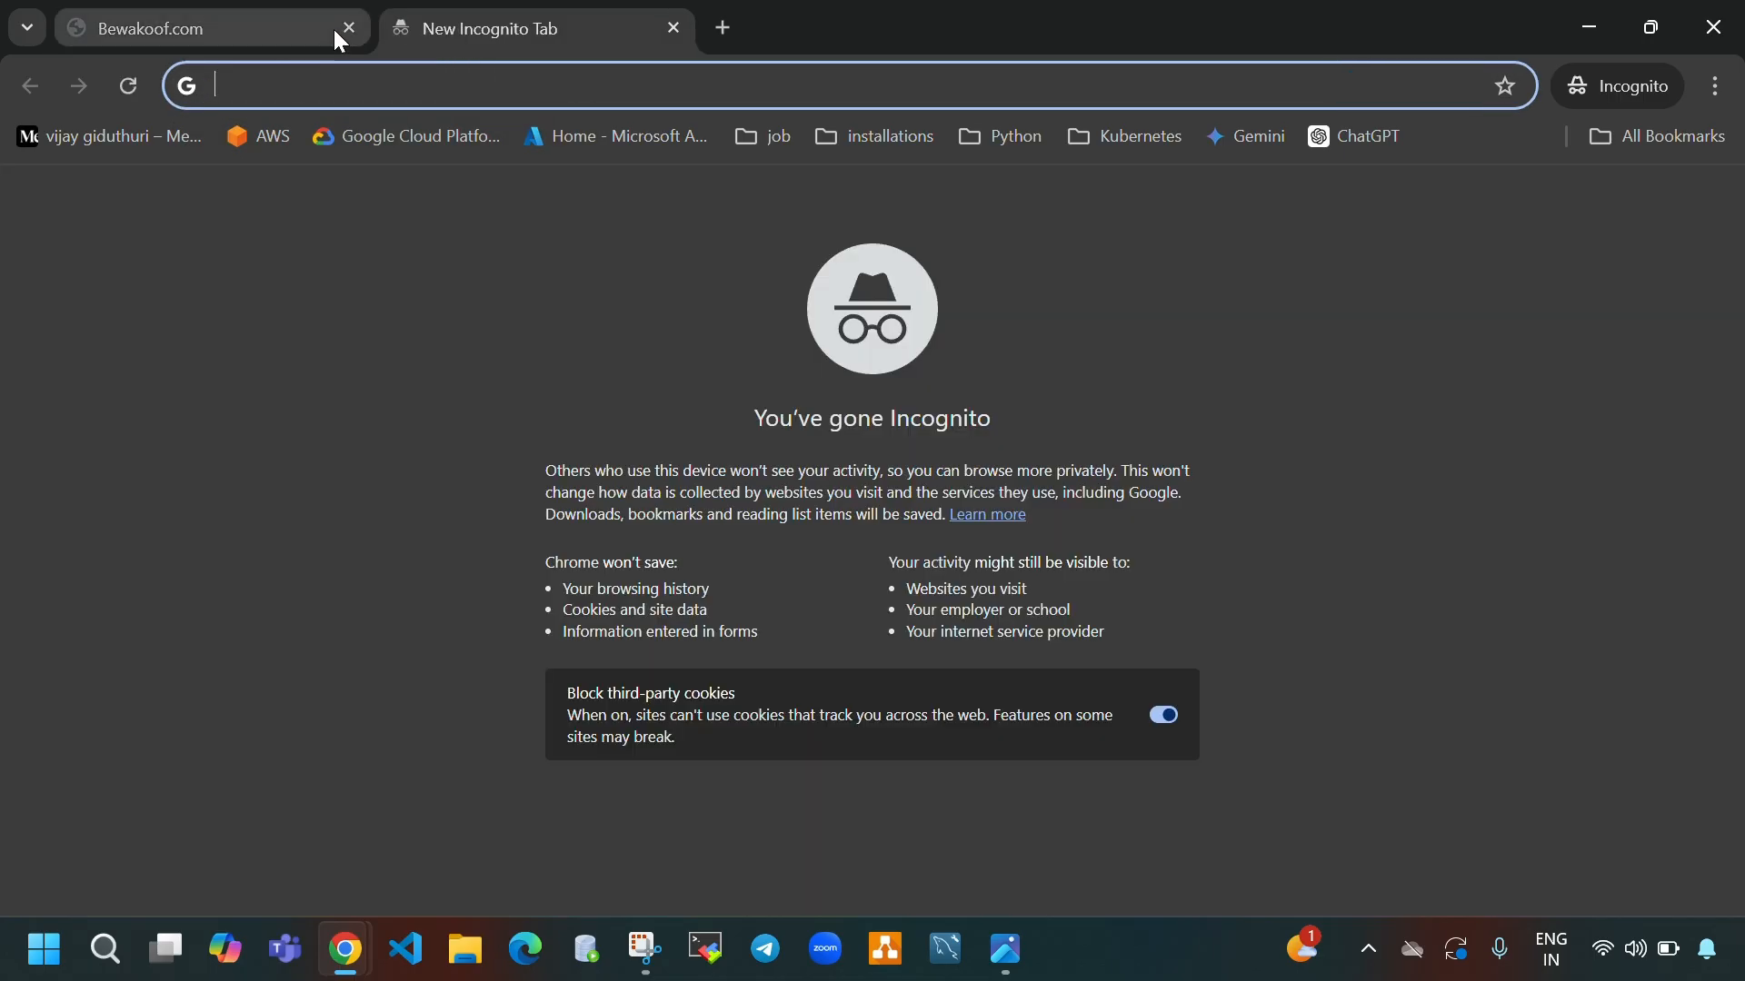
text(http)
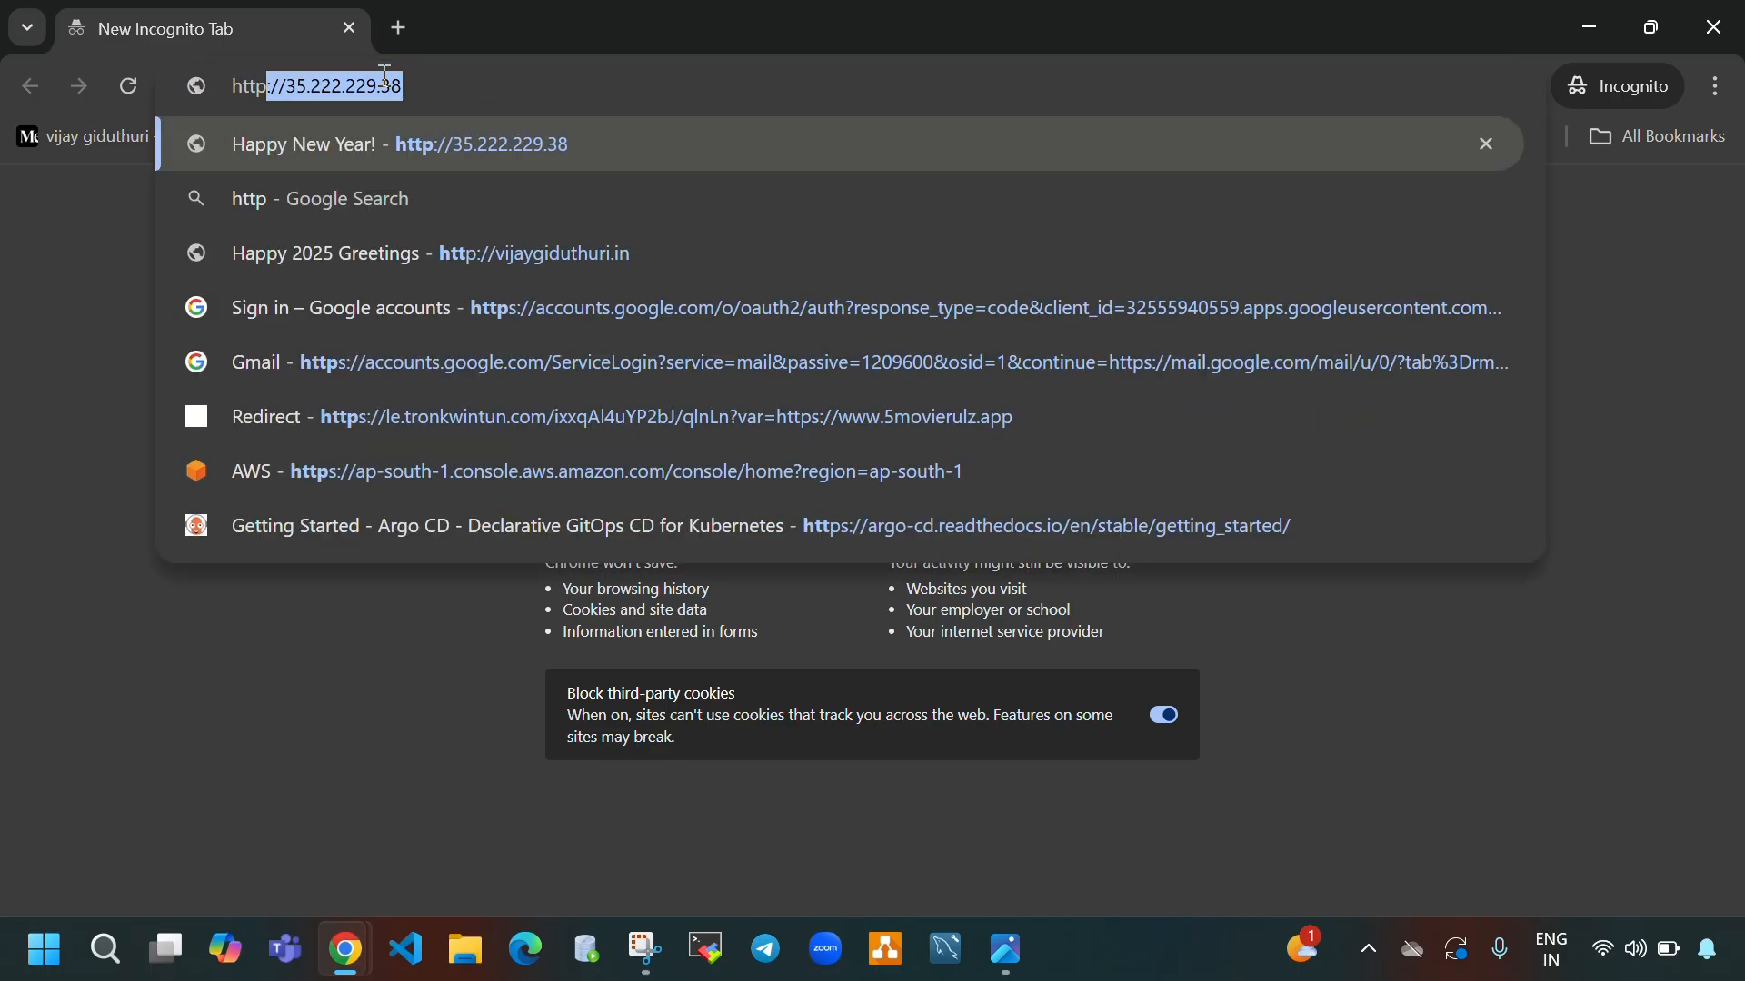
text(::)
key(BackSpace)
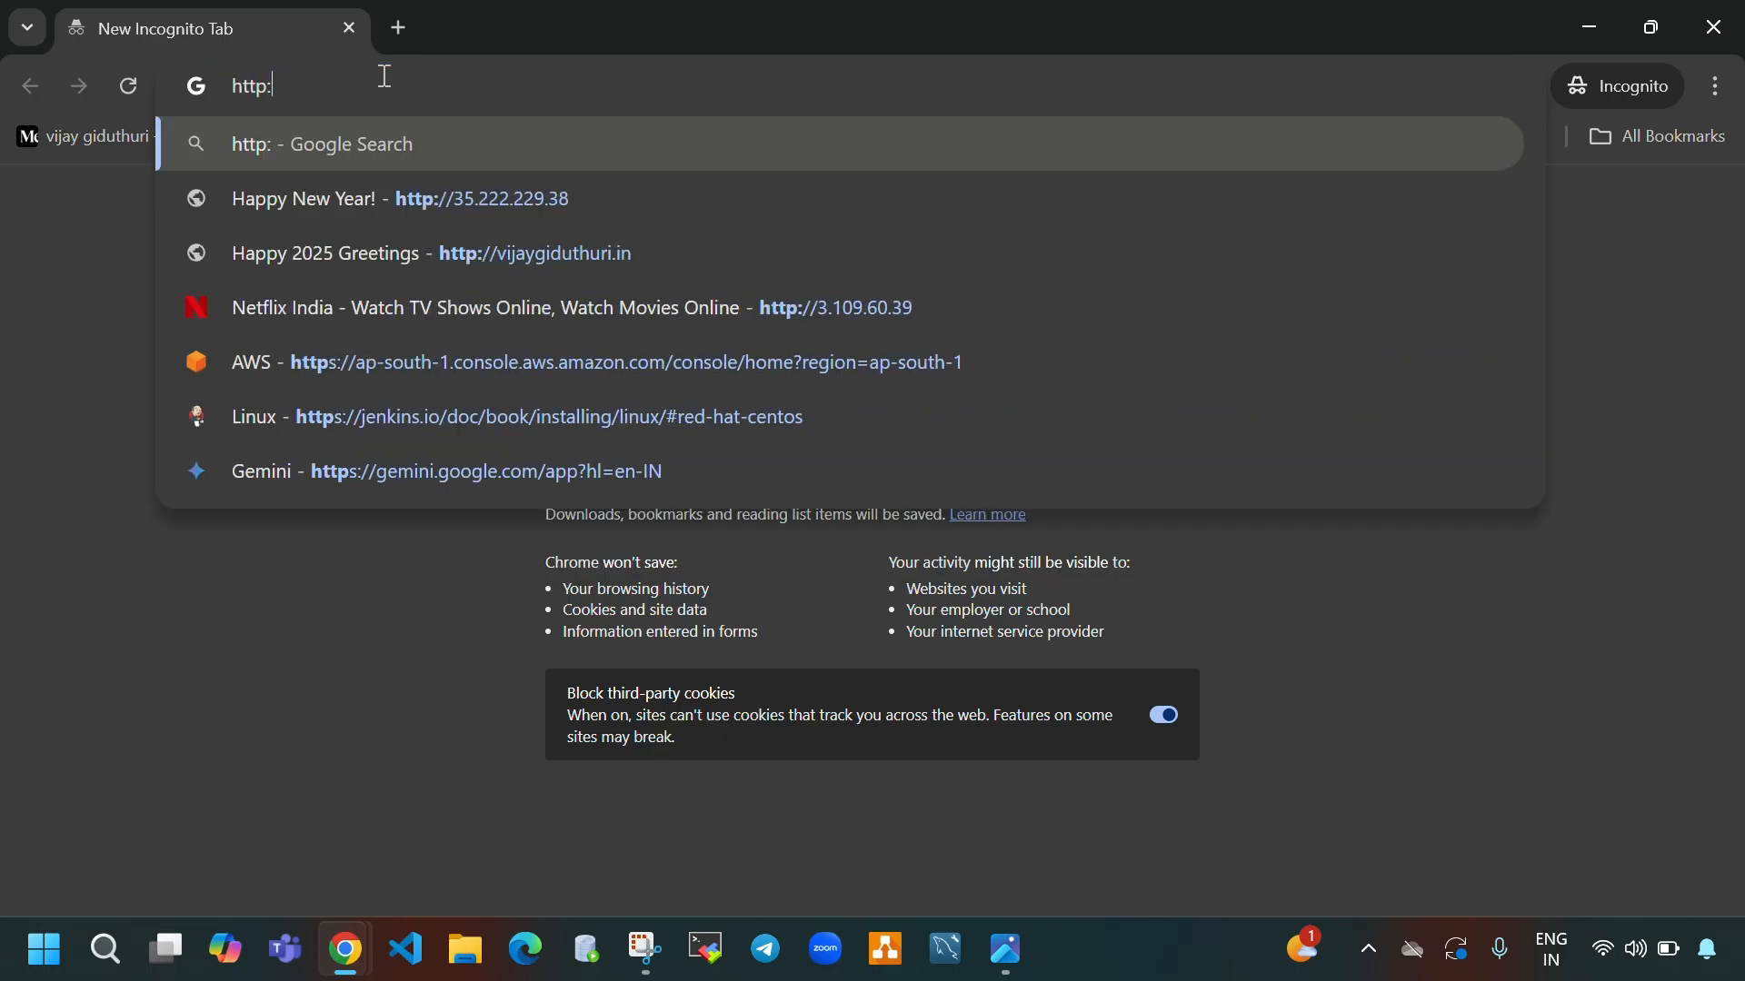
text(//v)
key(Right)
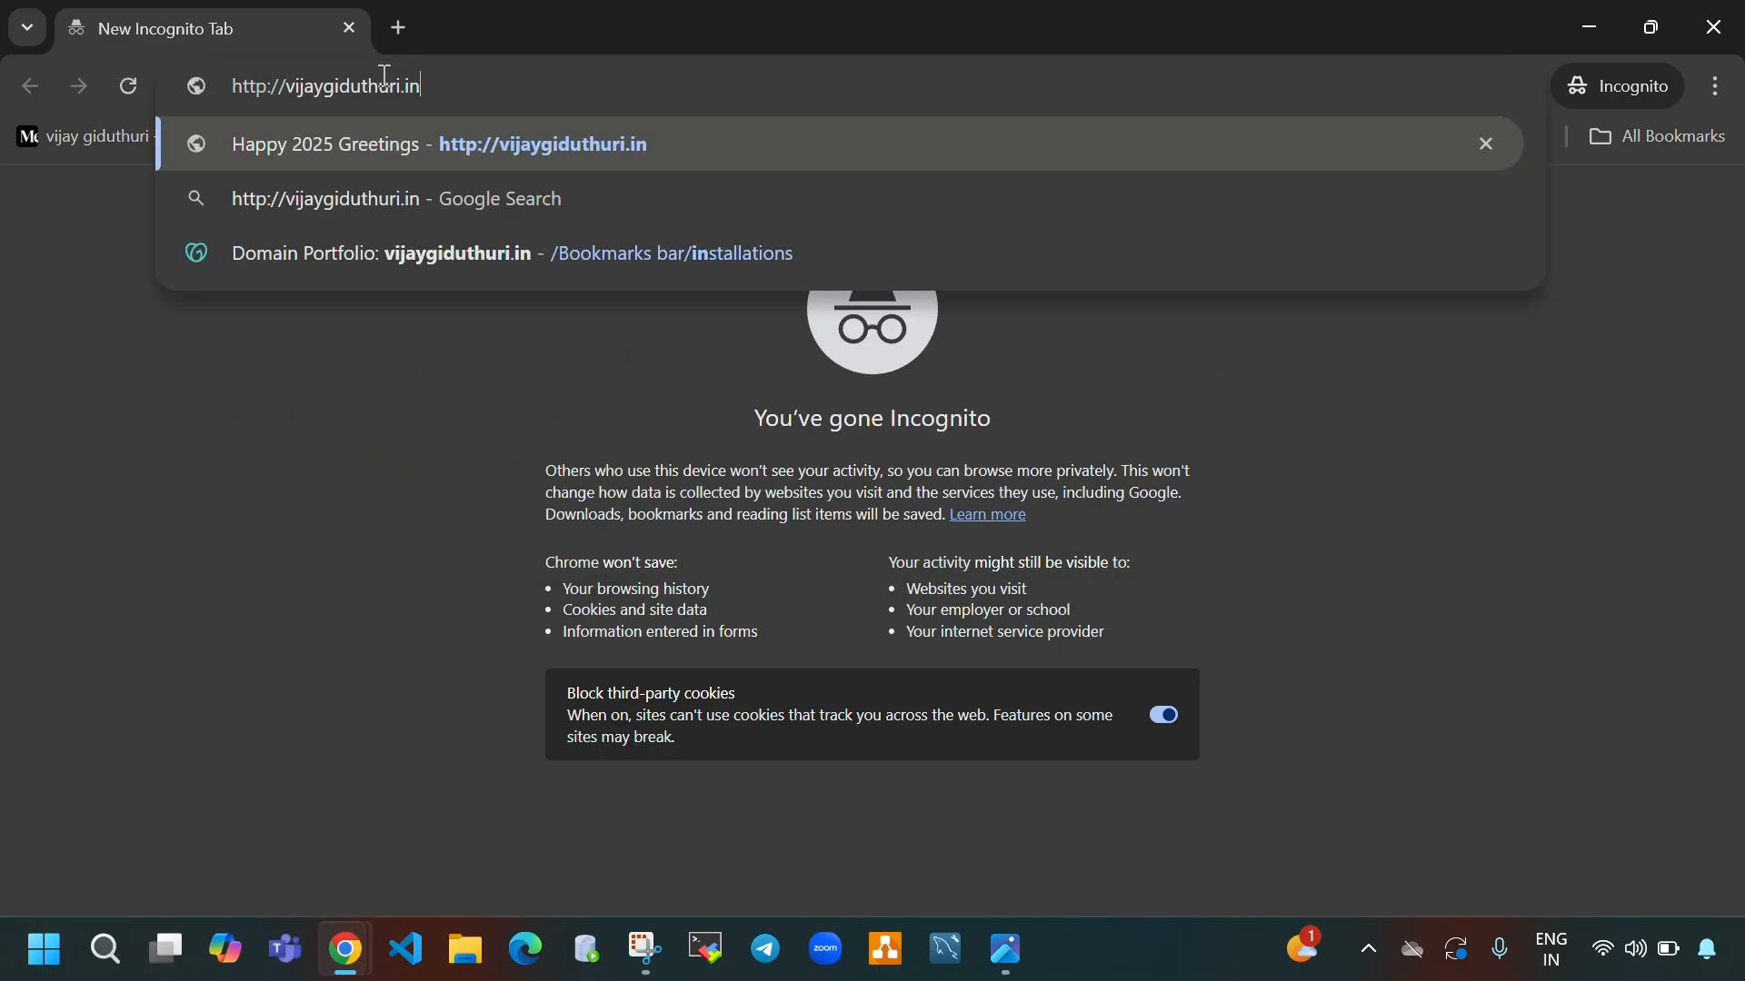
drag(269, 84, 233, 92)
click(515, 89)
key(Return)
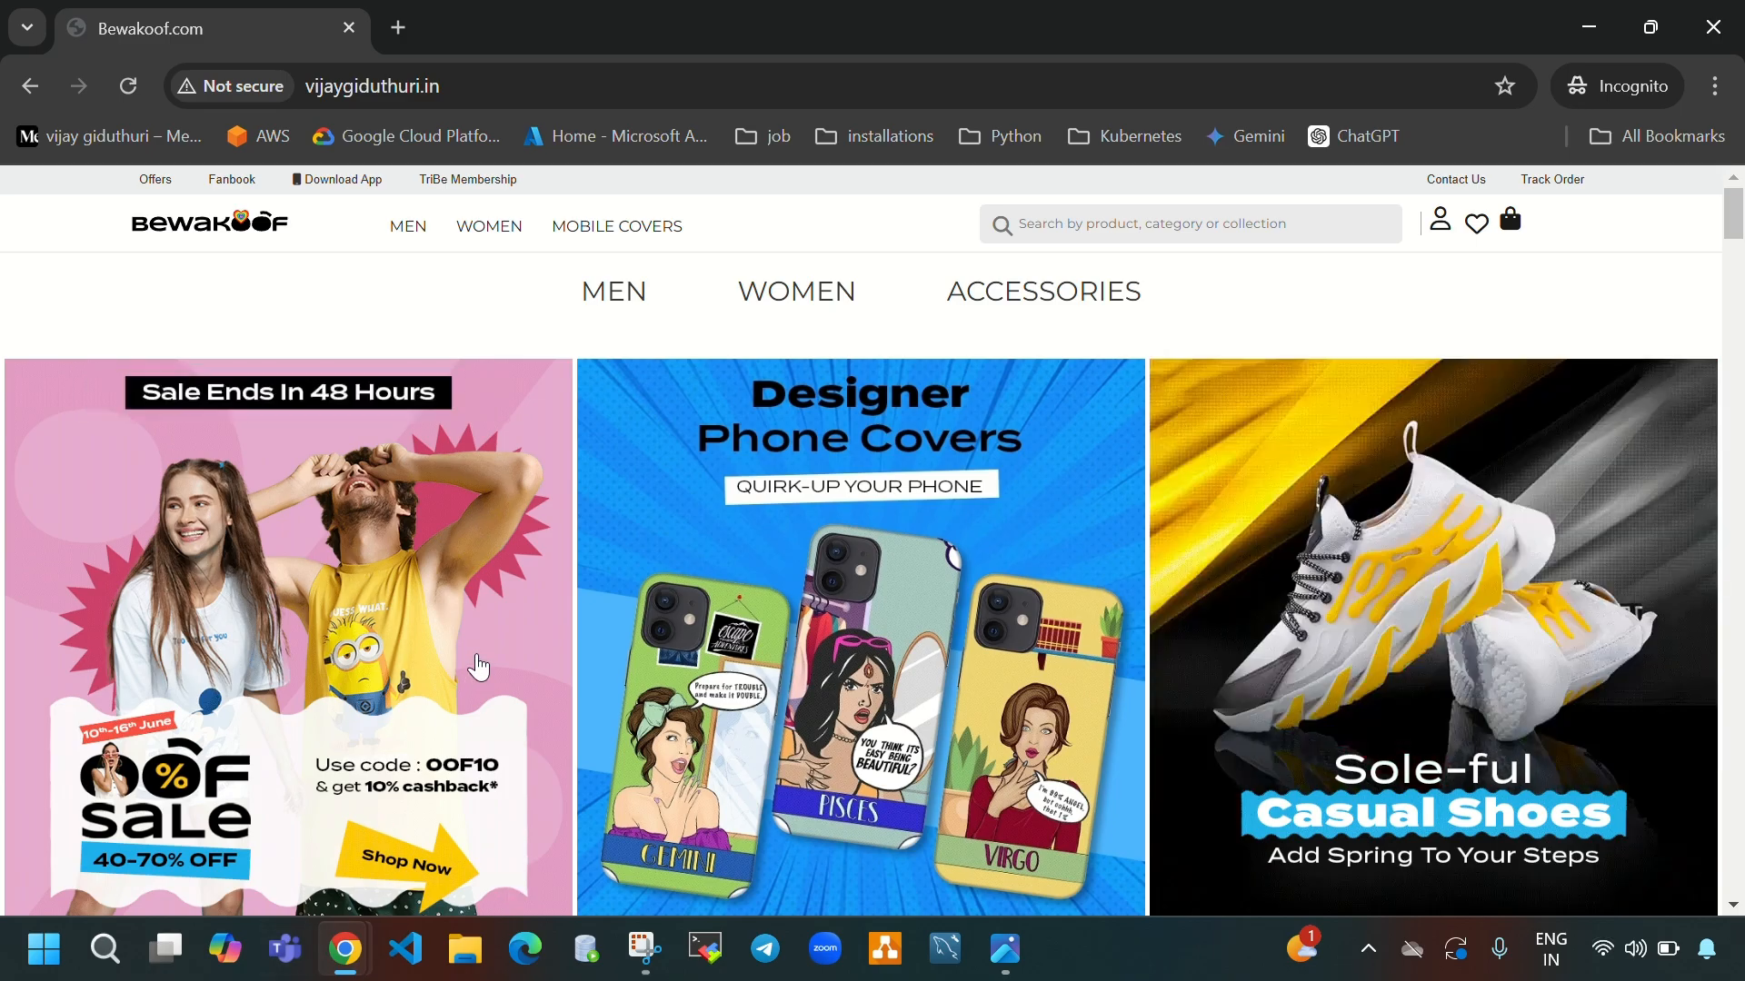
Step: Check the domain in the address and review the Bewakoof page from its banners down to the footer links
click(477, 85)
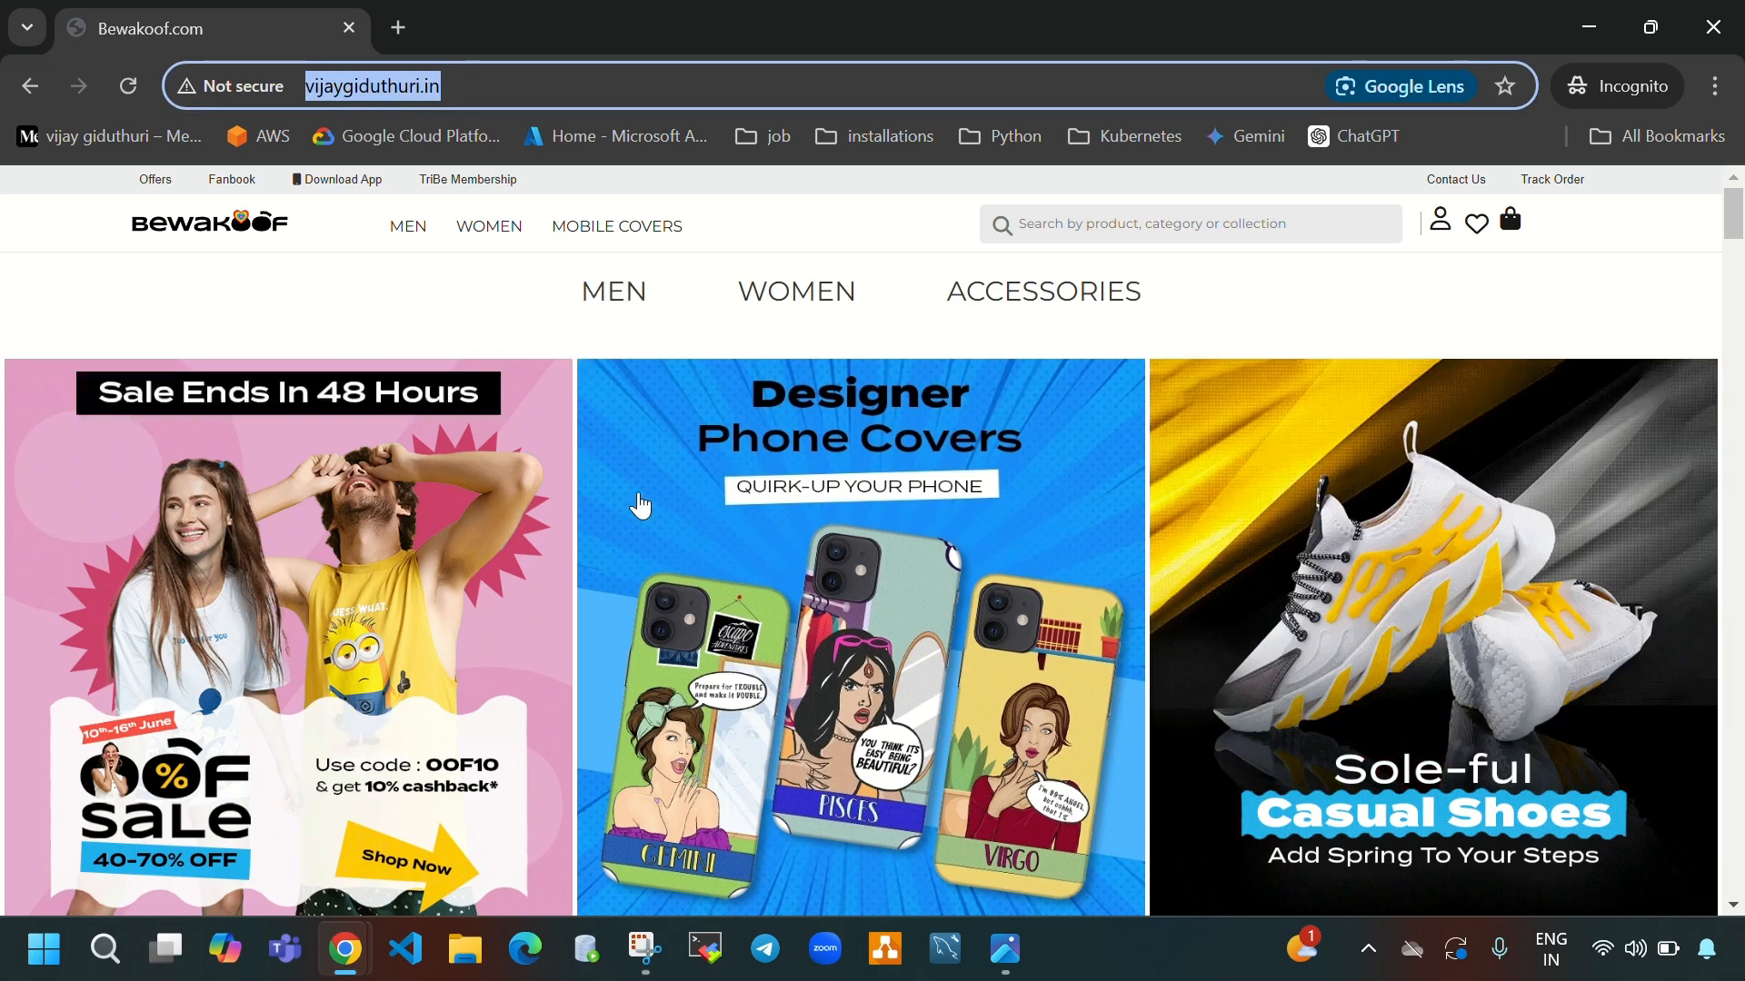
scroll(774, 709, down, 20)
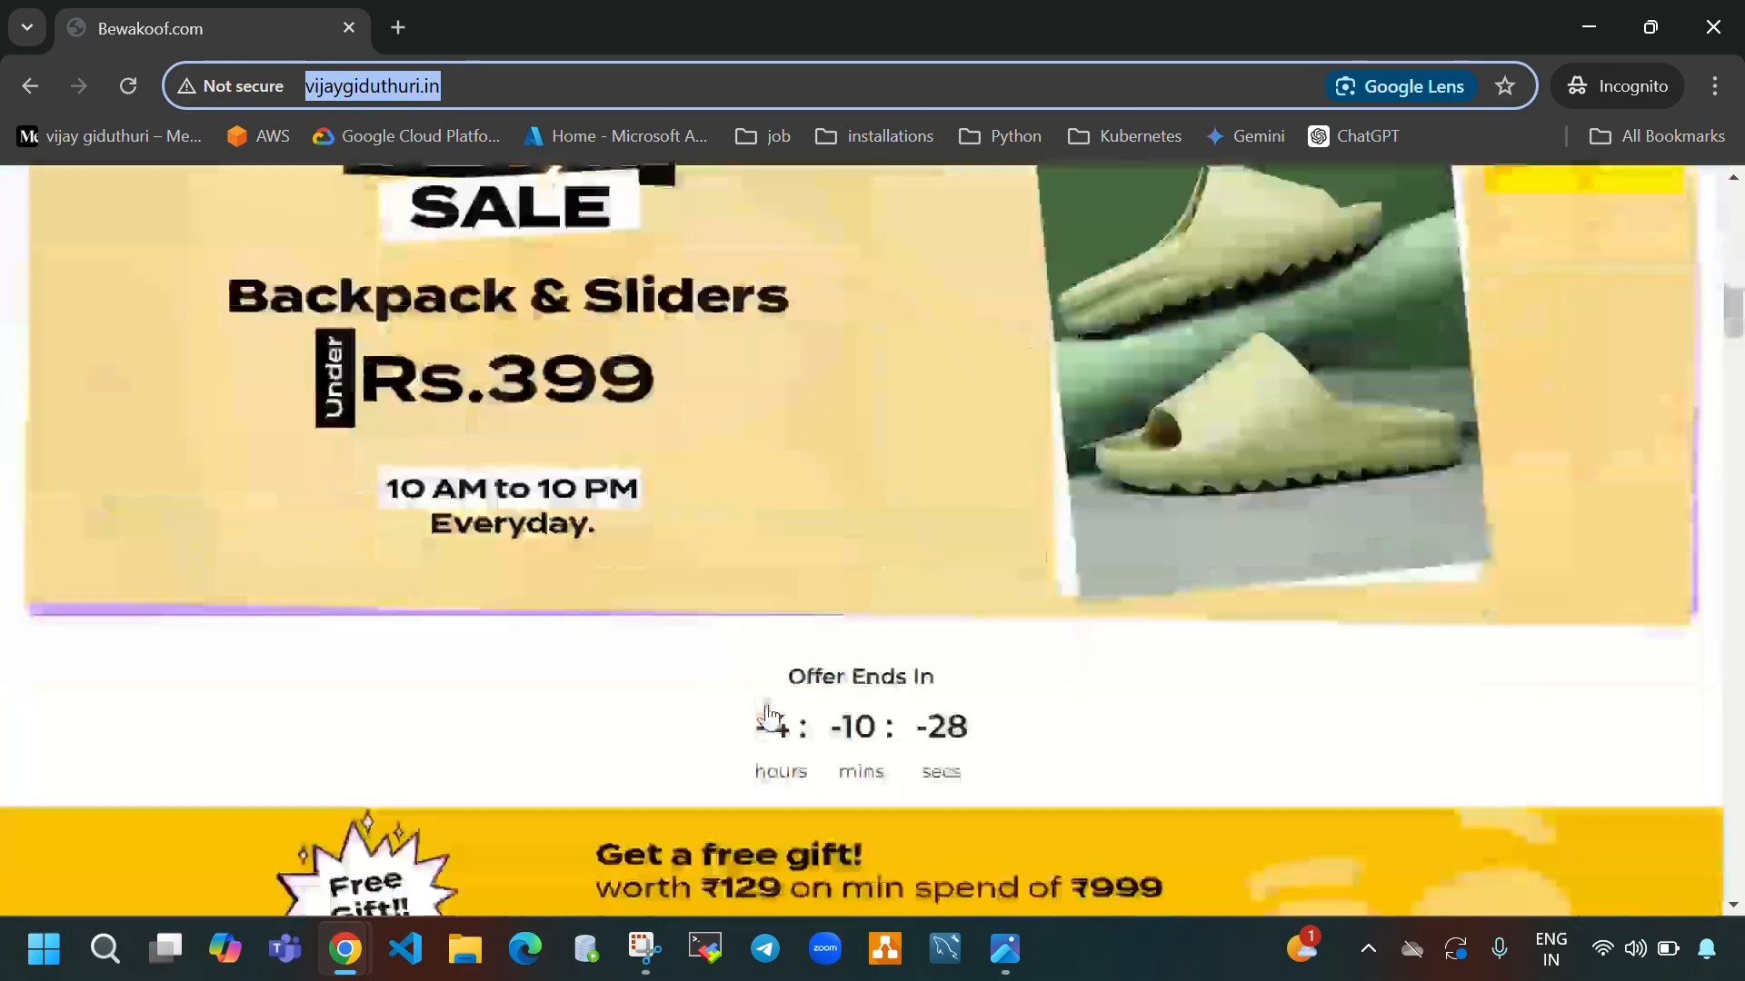
scroll(775, 709, down, 15)
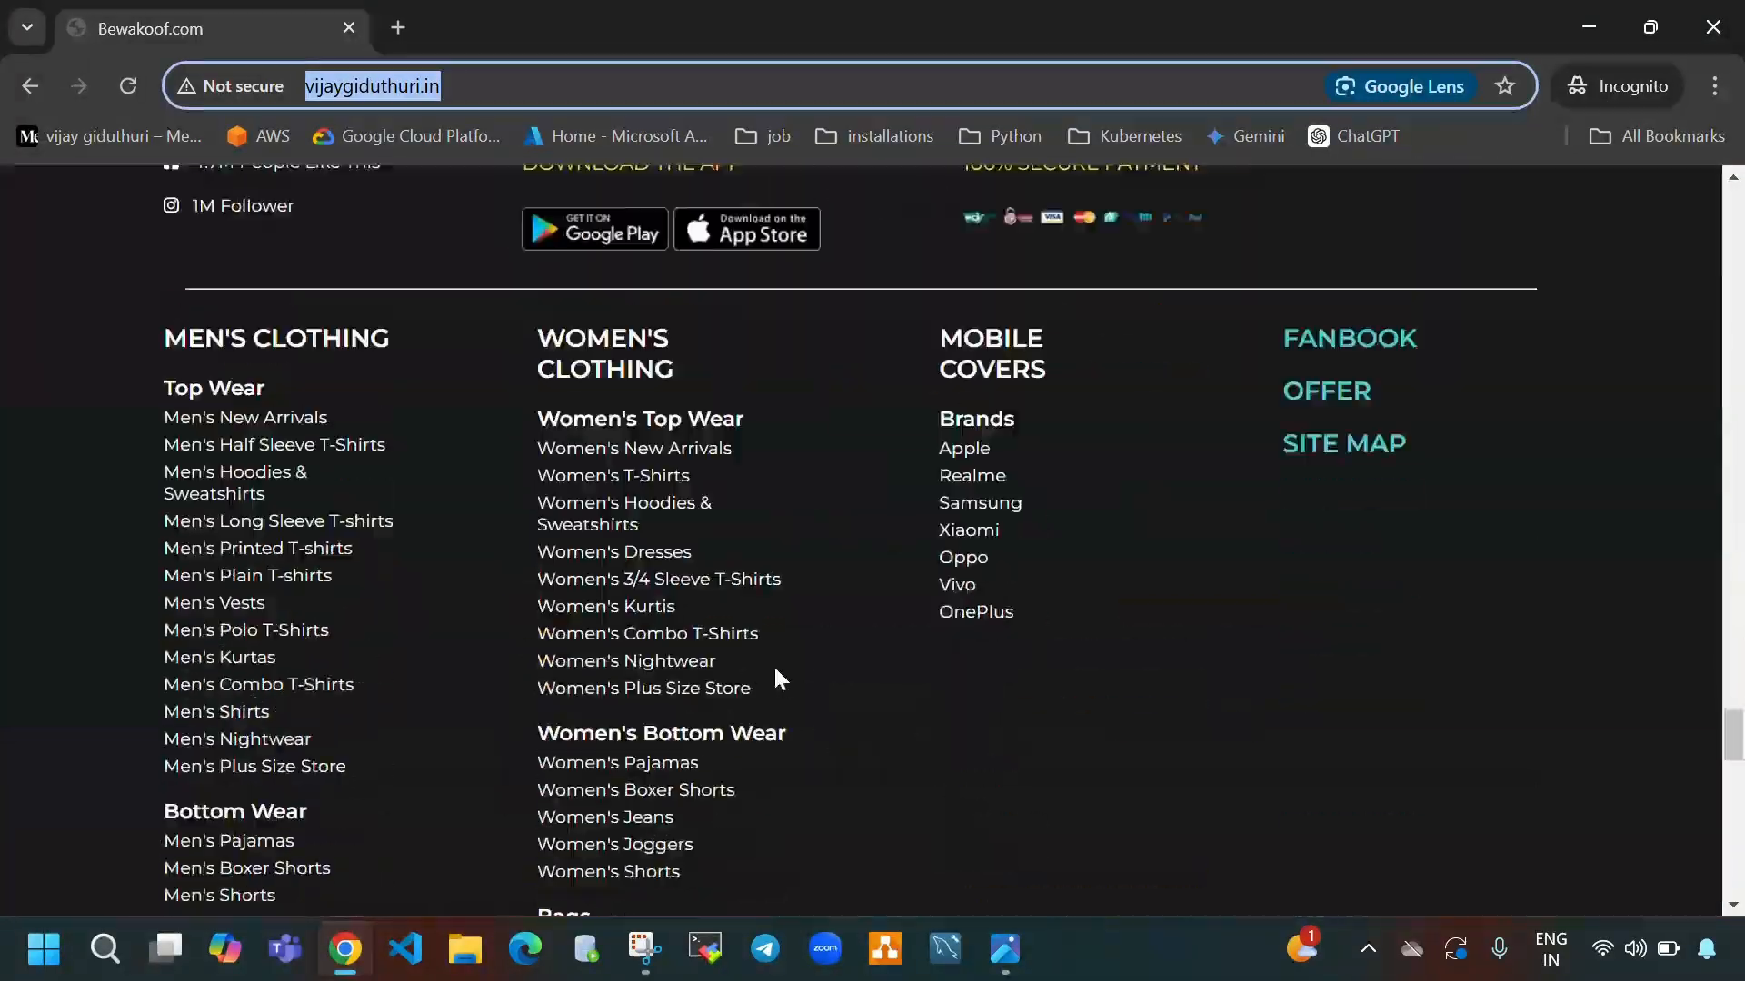
scroll(774, 691, up, 15)
scroll(727, 690, up, 20)
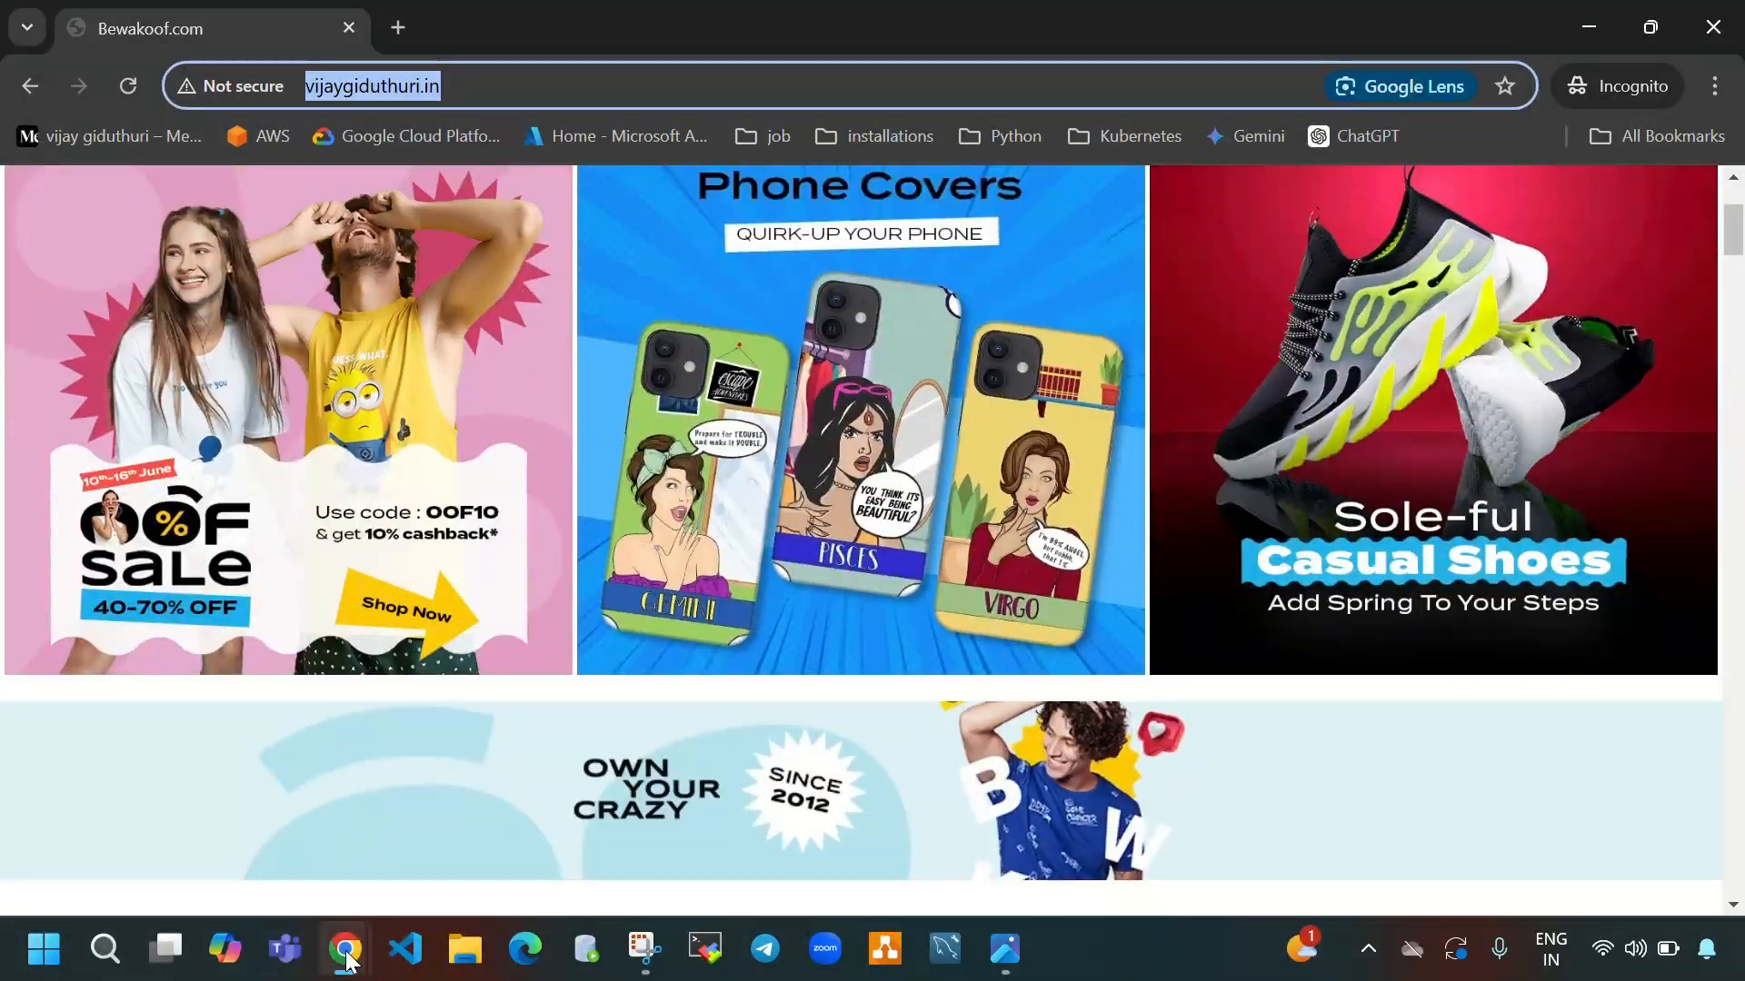
Step: Select nginx-instance in the Google Cloud VM instances list and check it against the site served on the domain
mouse_move(345, 949)
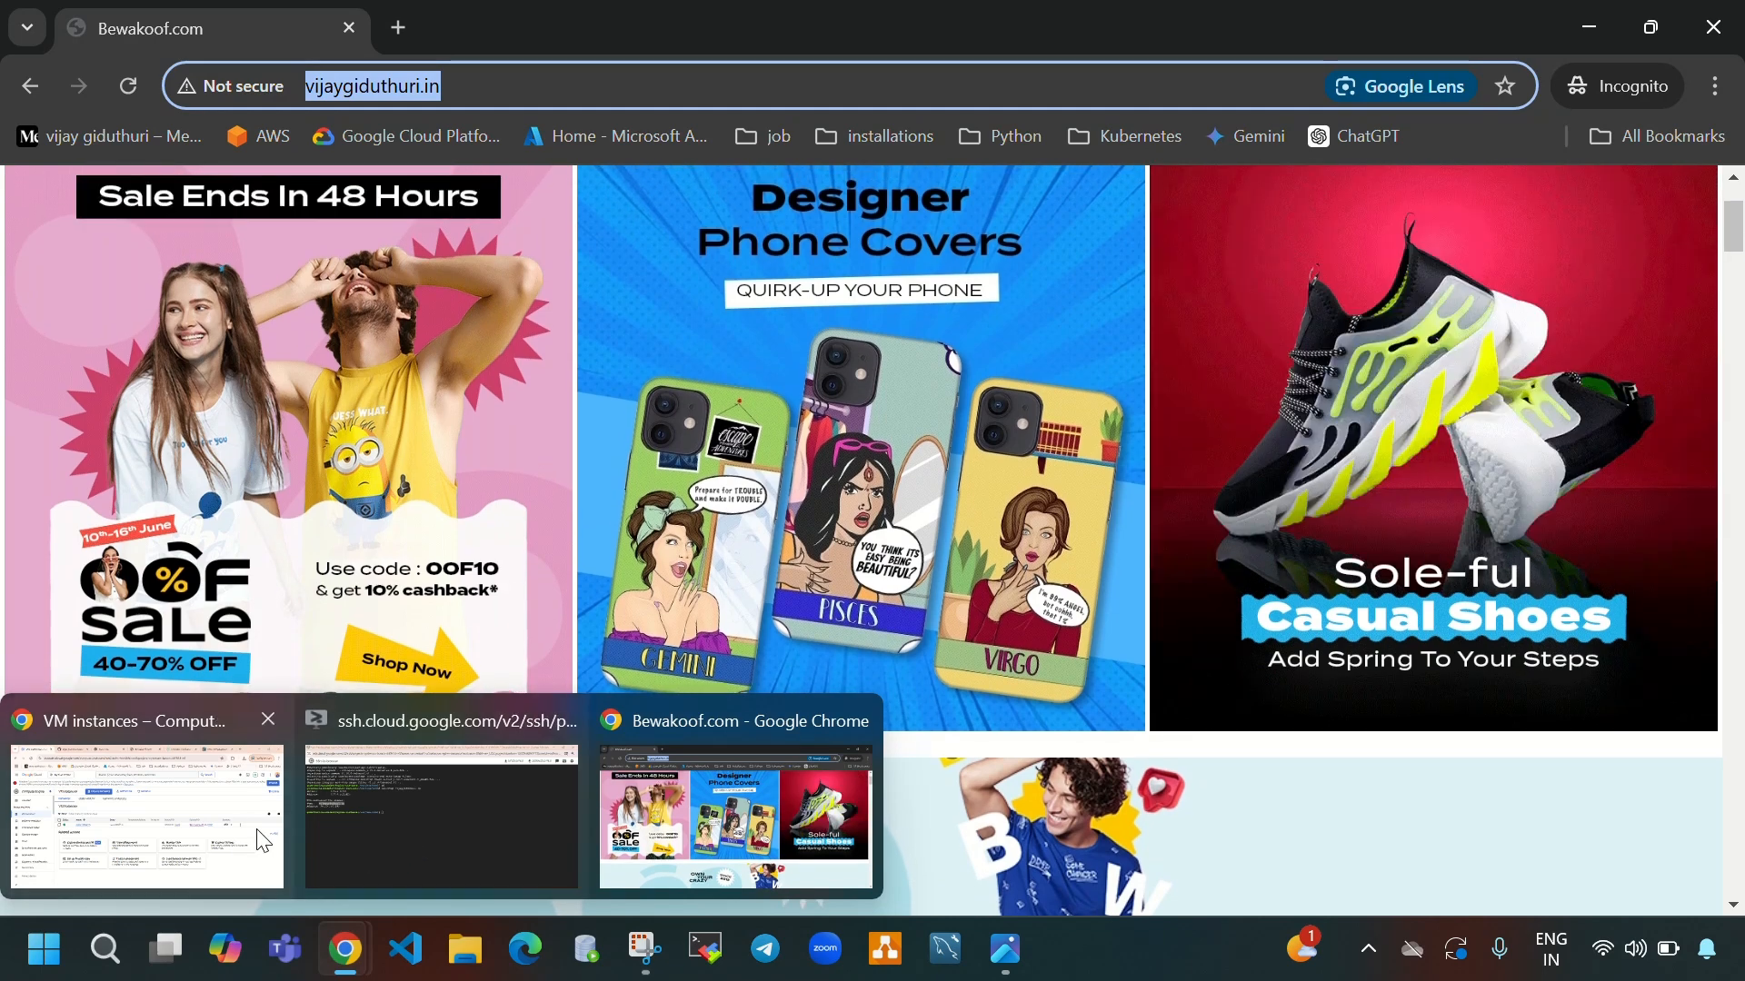
click(181, 818)
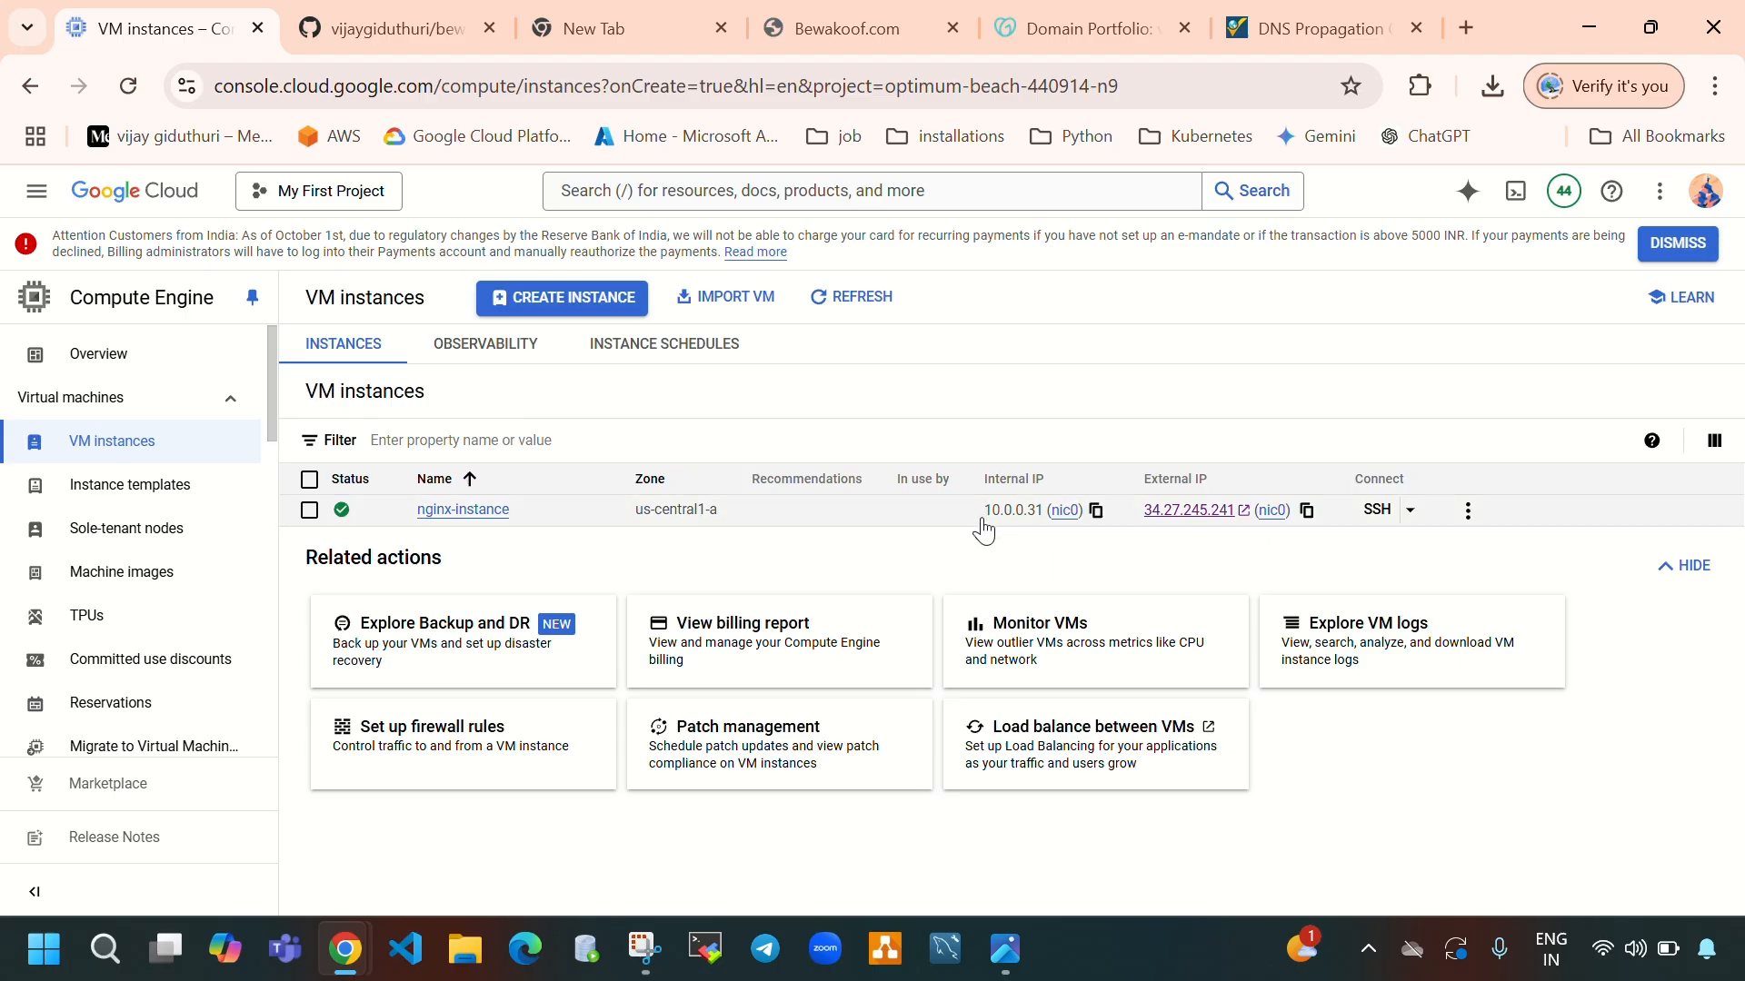
click(309, 511)
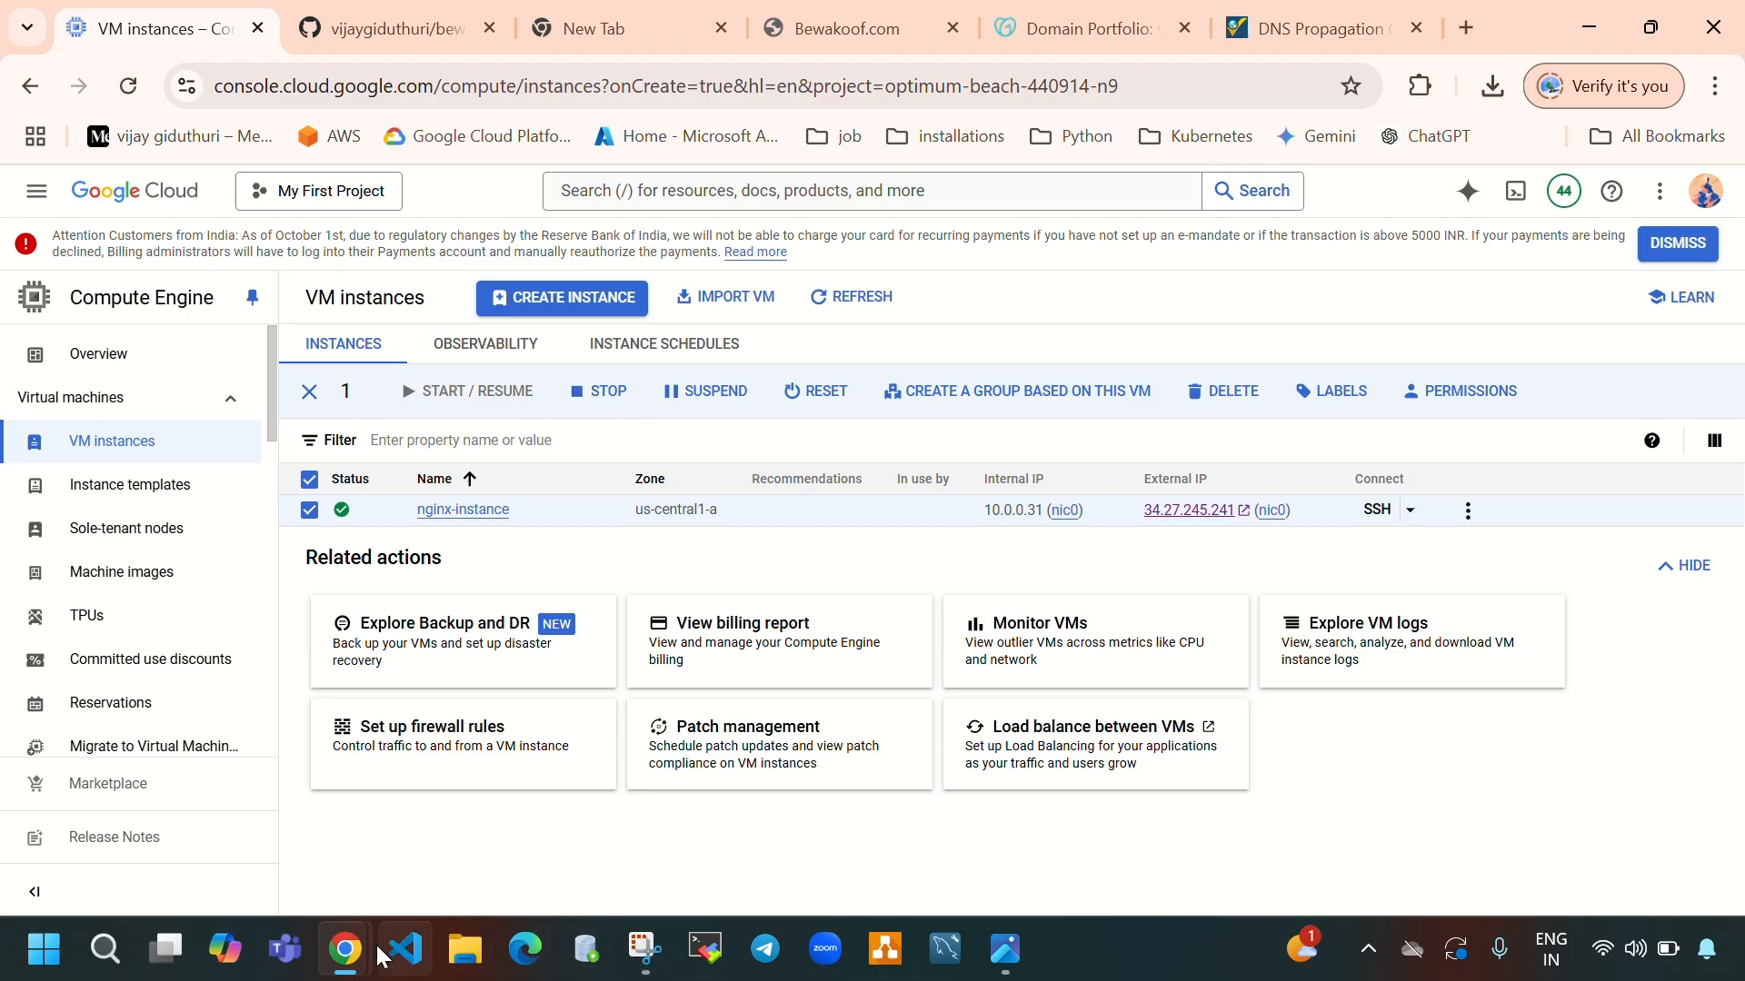
mouse_move(367, 948)
click(688, 808)
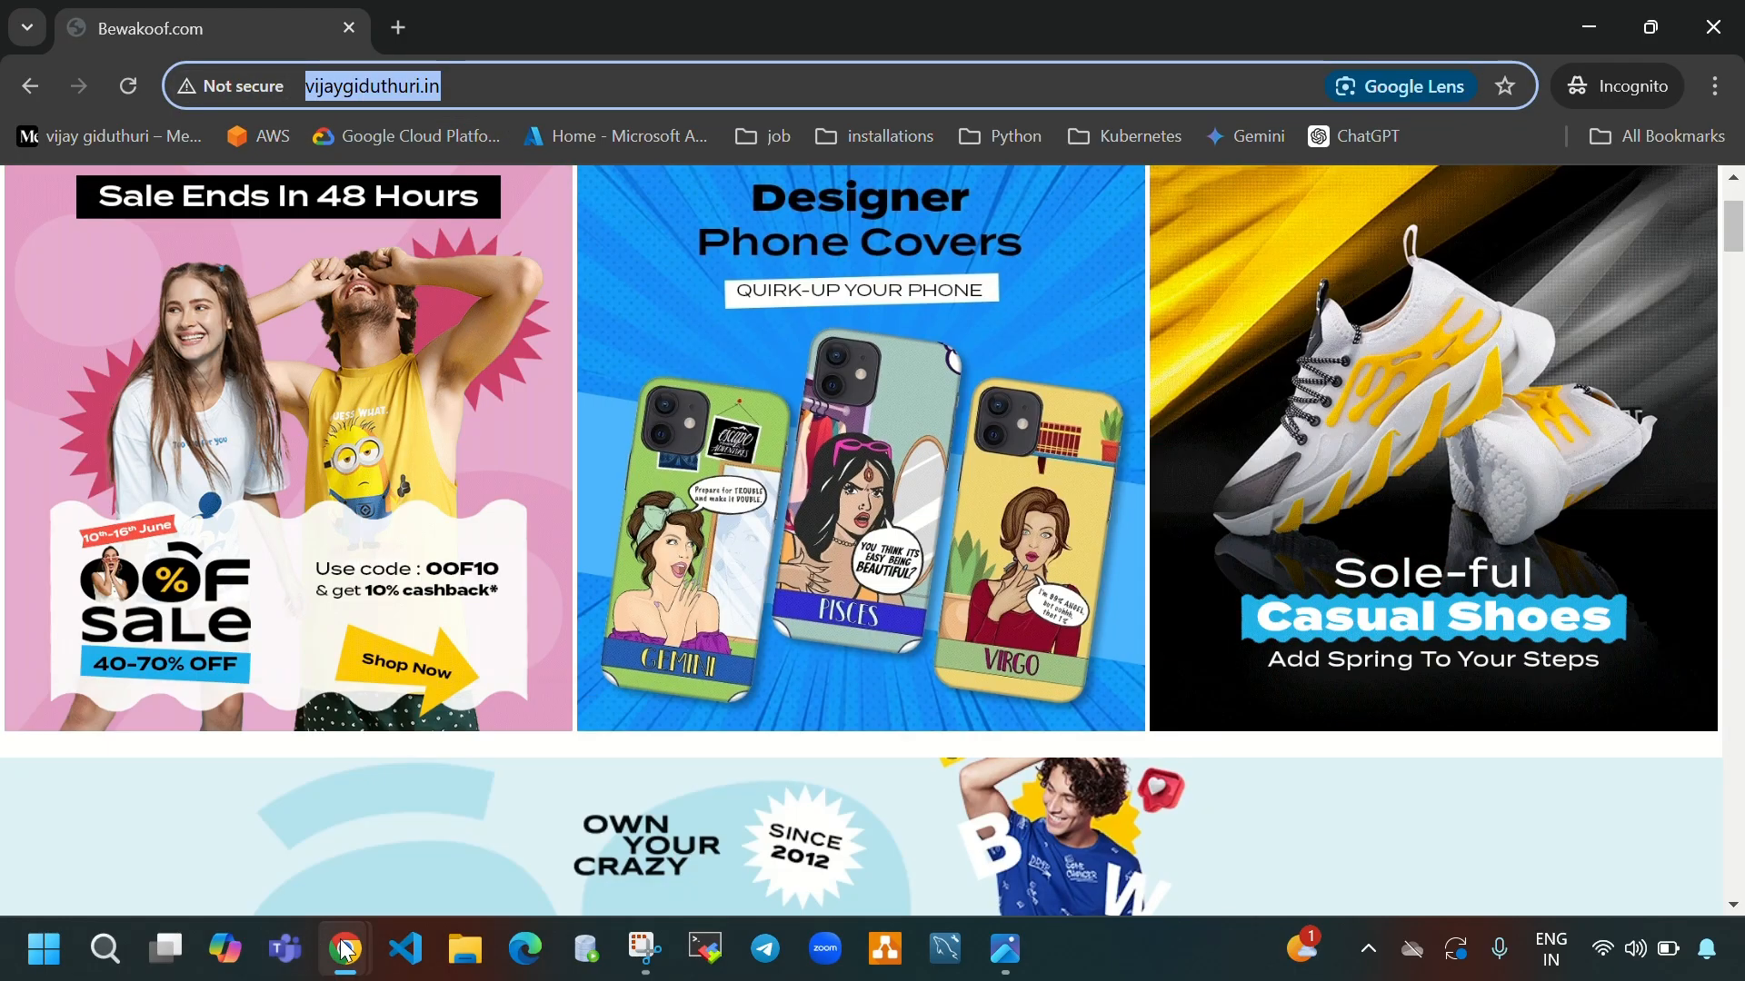
mouse_move(351, 951)
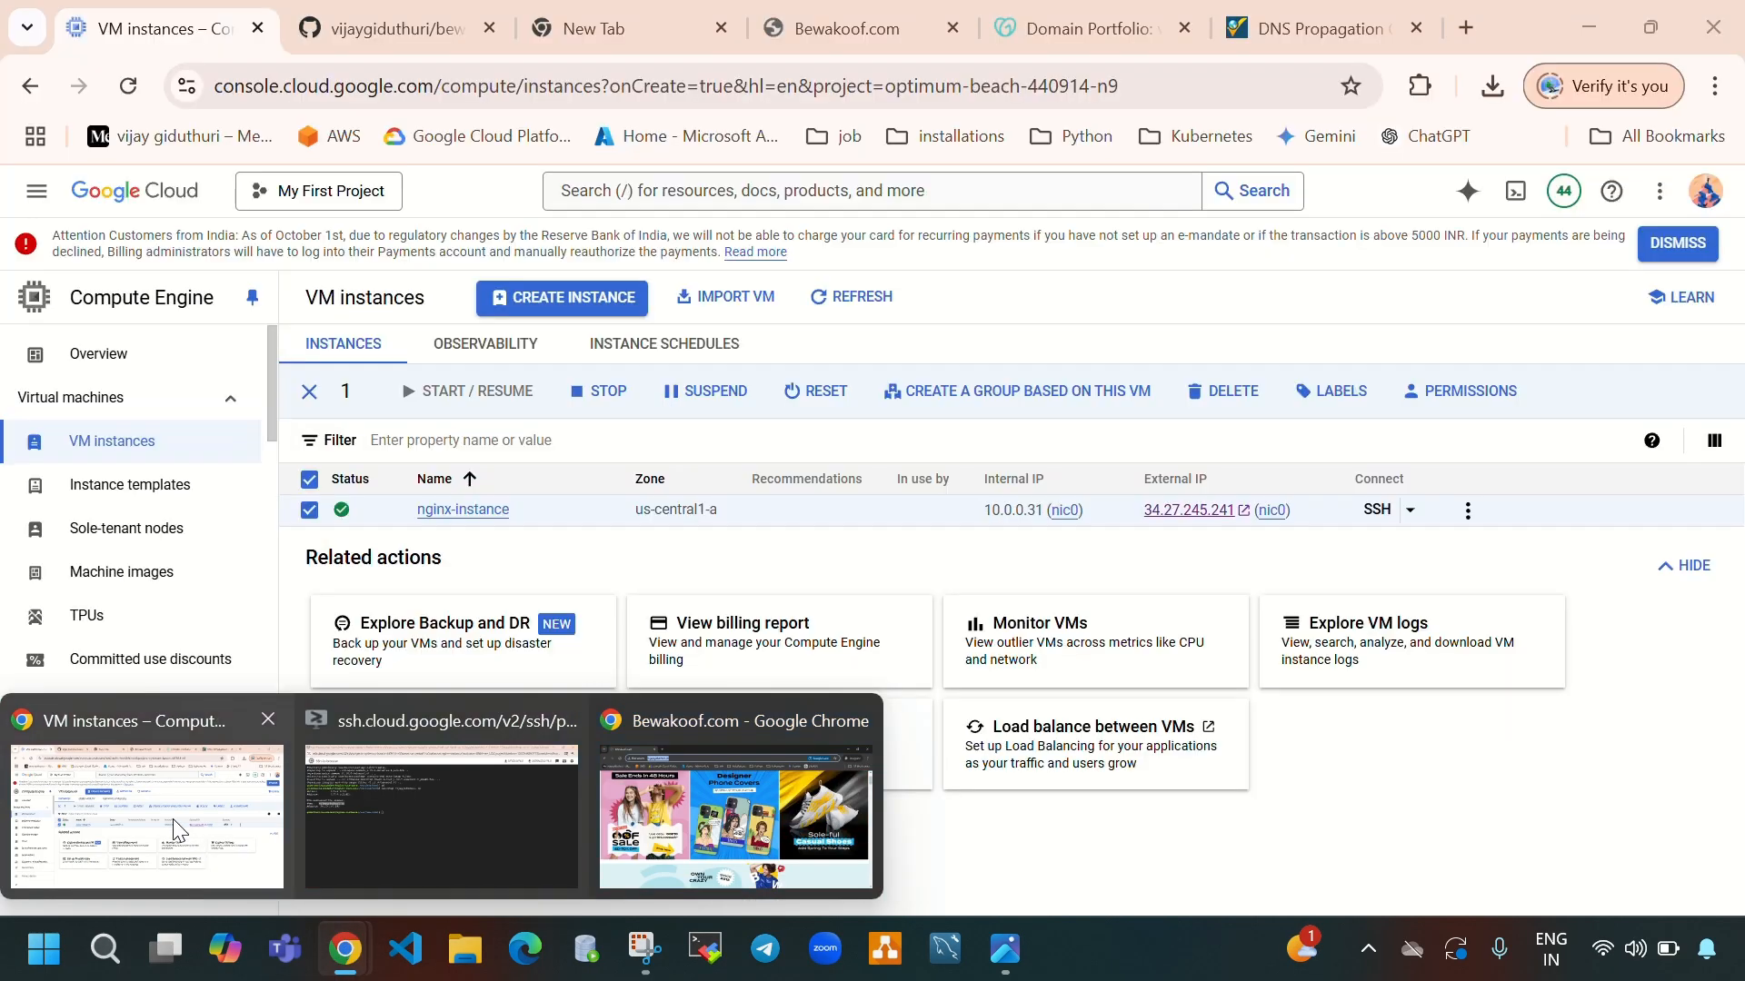
click(173, 819)
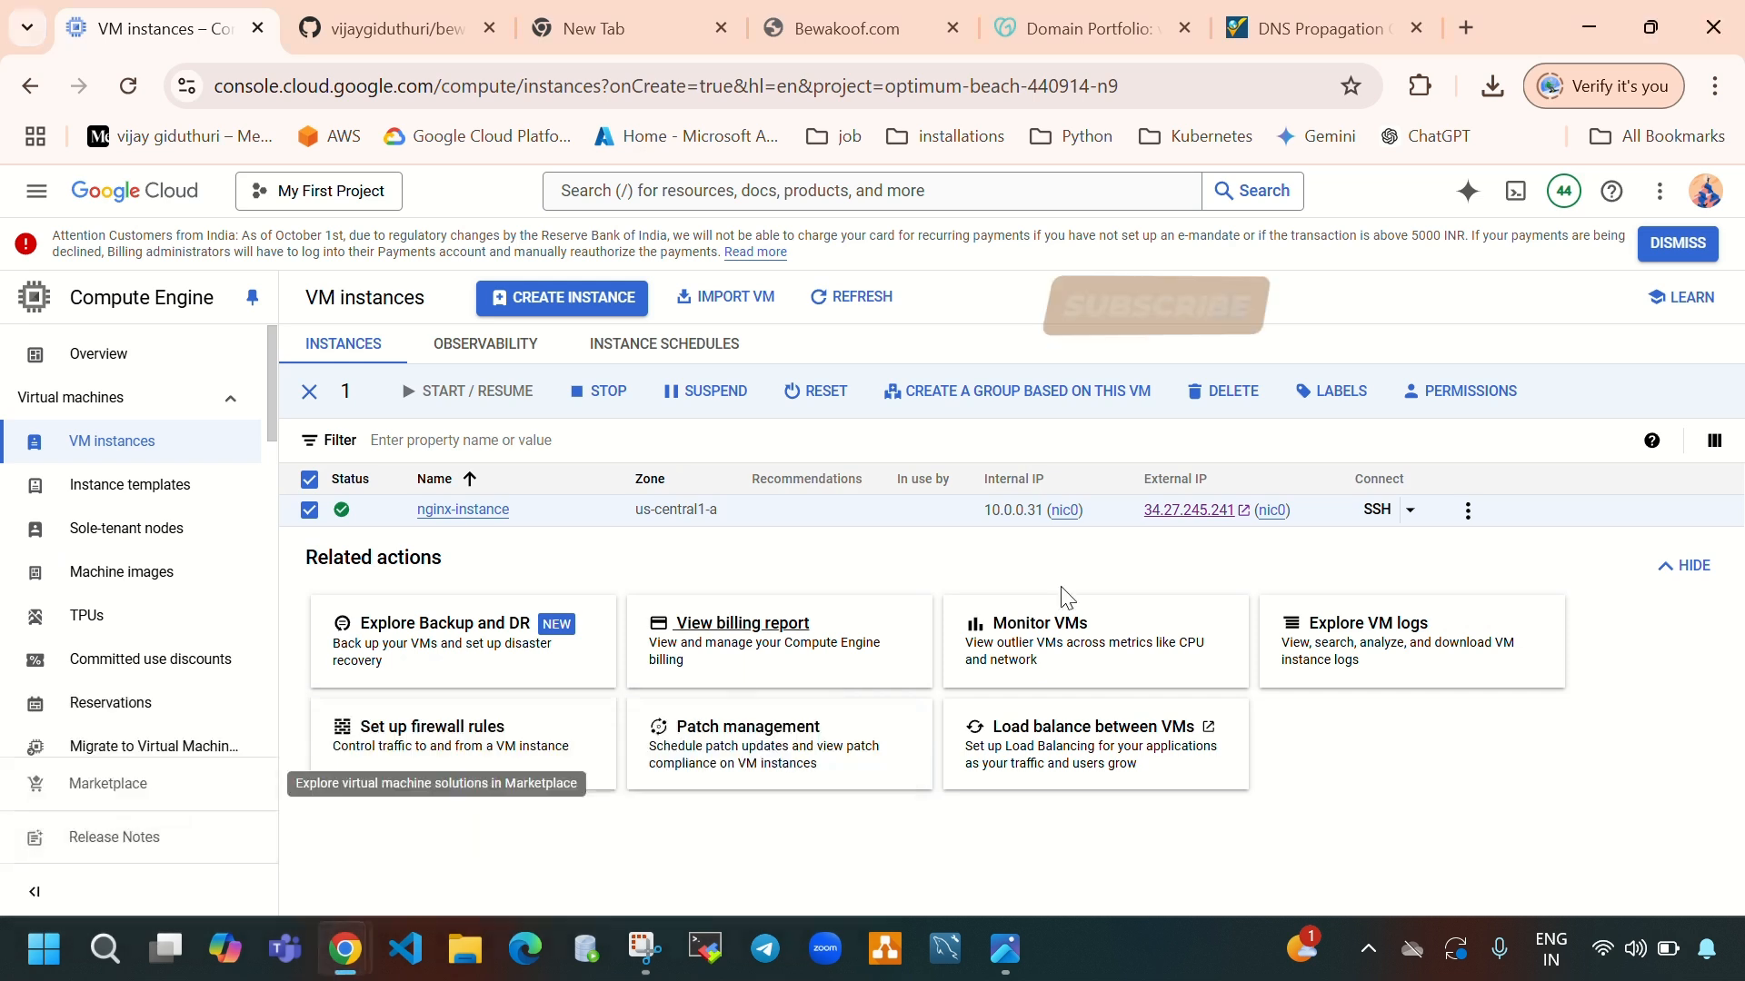